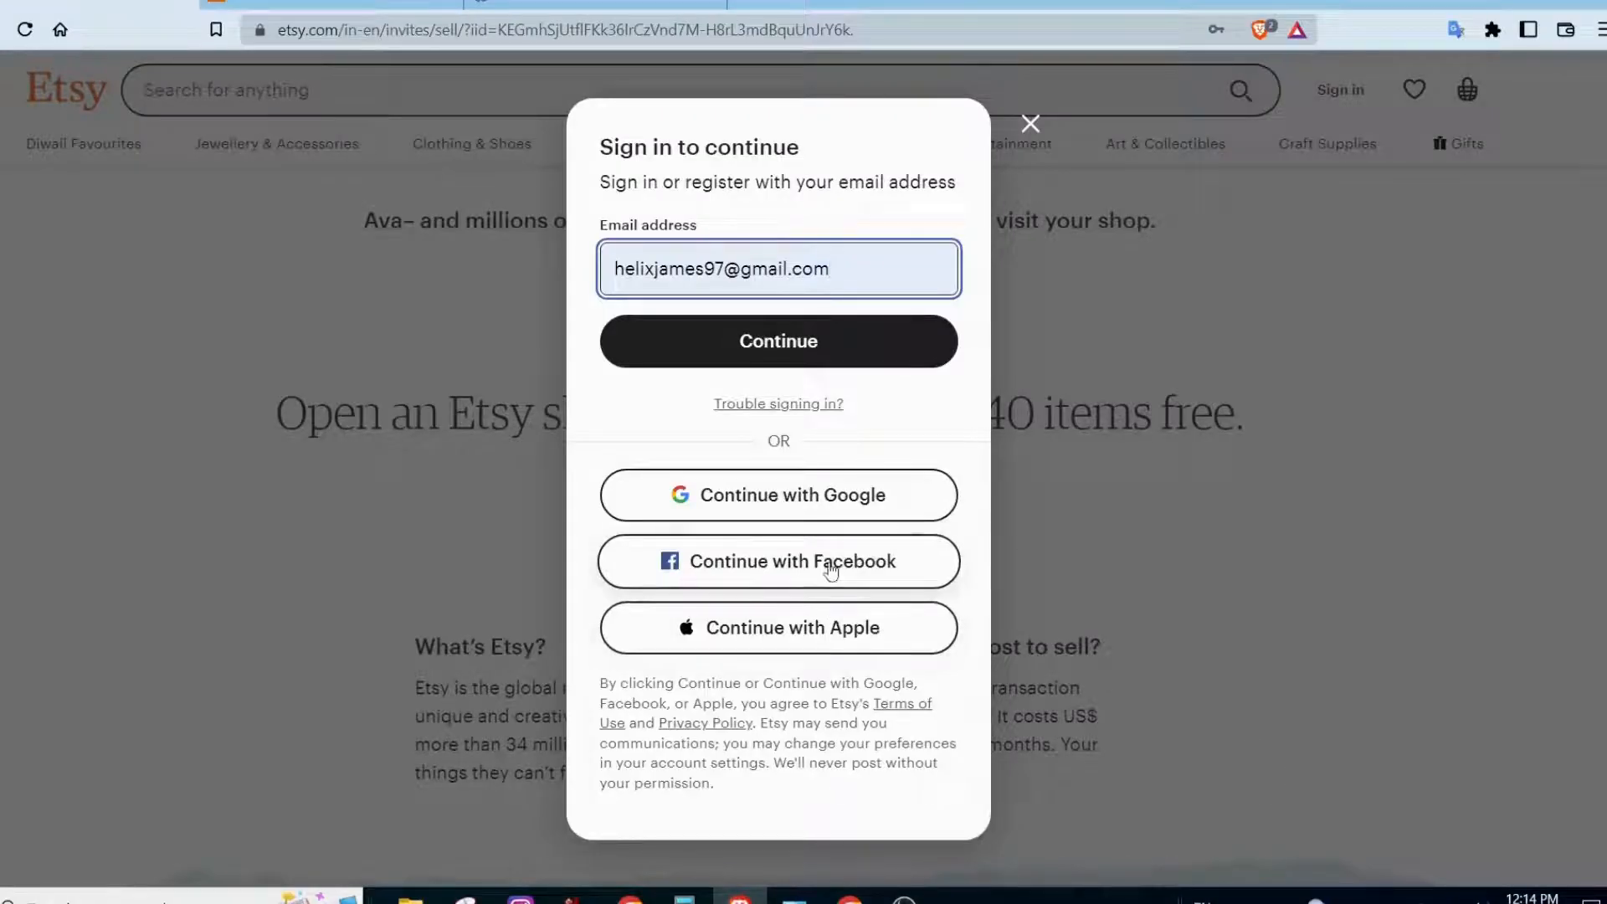
Continue with the prefilled email address and enter the account password to sign in.
{"action": "left_click", "coordinate": [862, 350]}
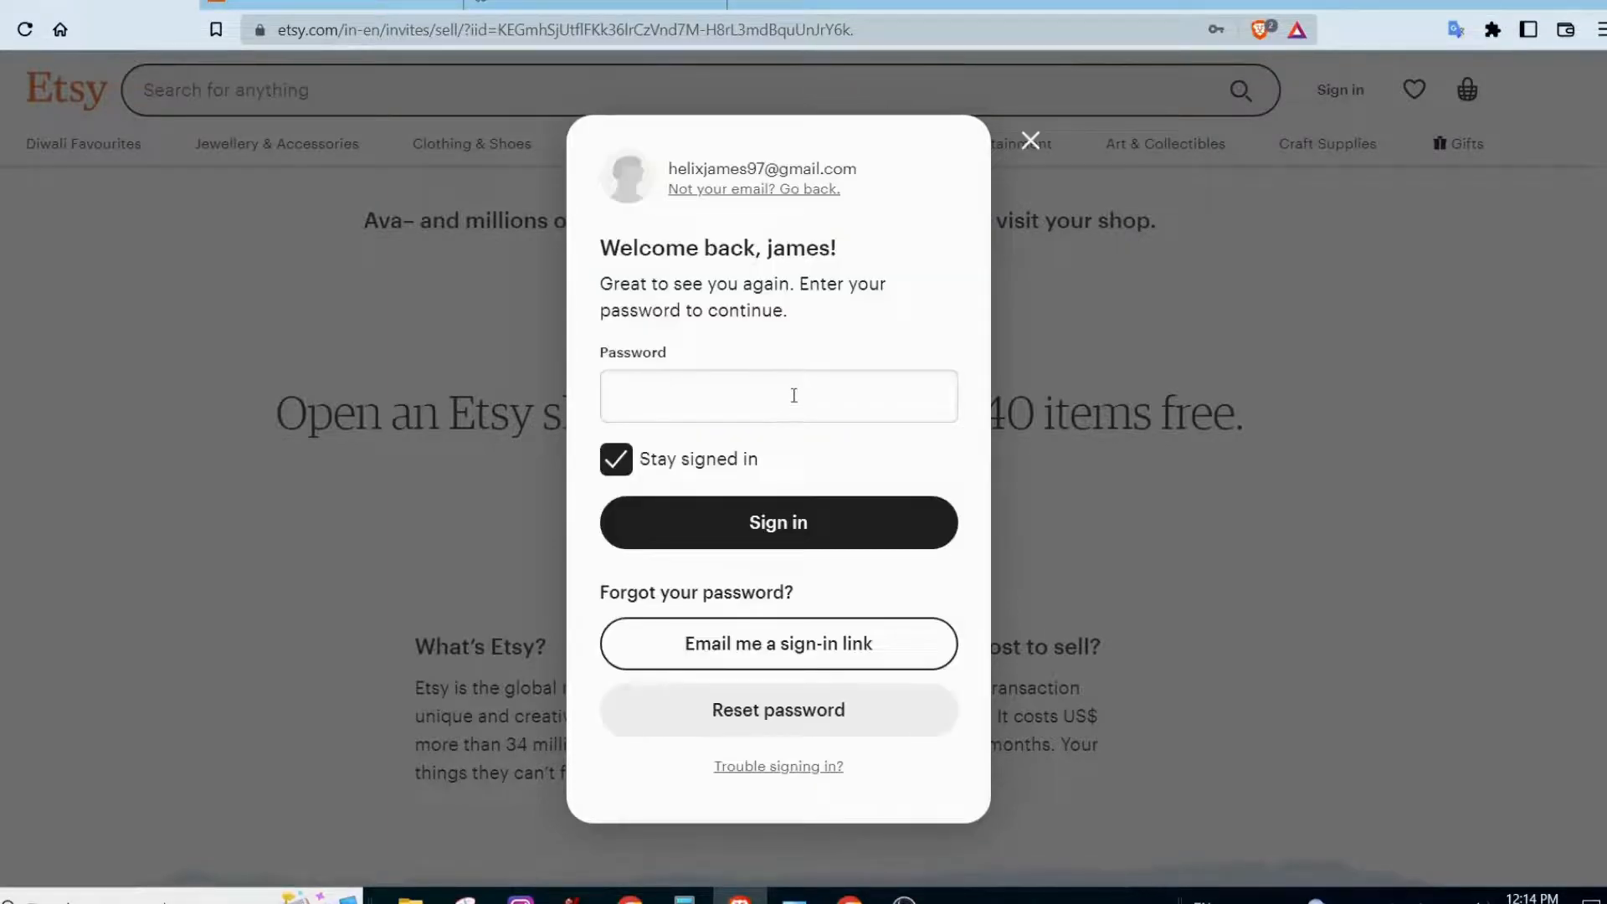
{"action": "left_click", "coordinate": [793, 395]}
{"action": "type", "text": "•••"}
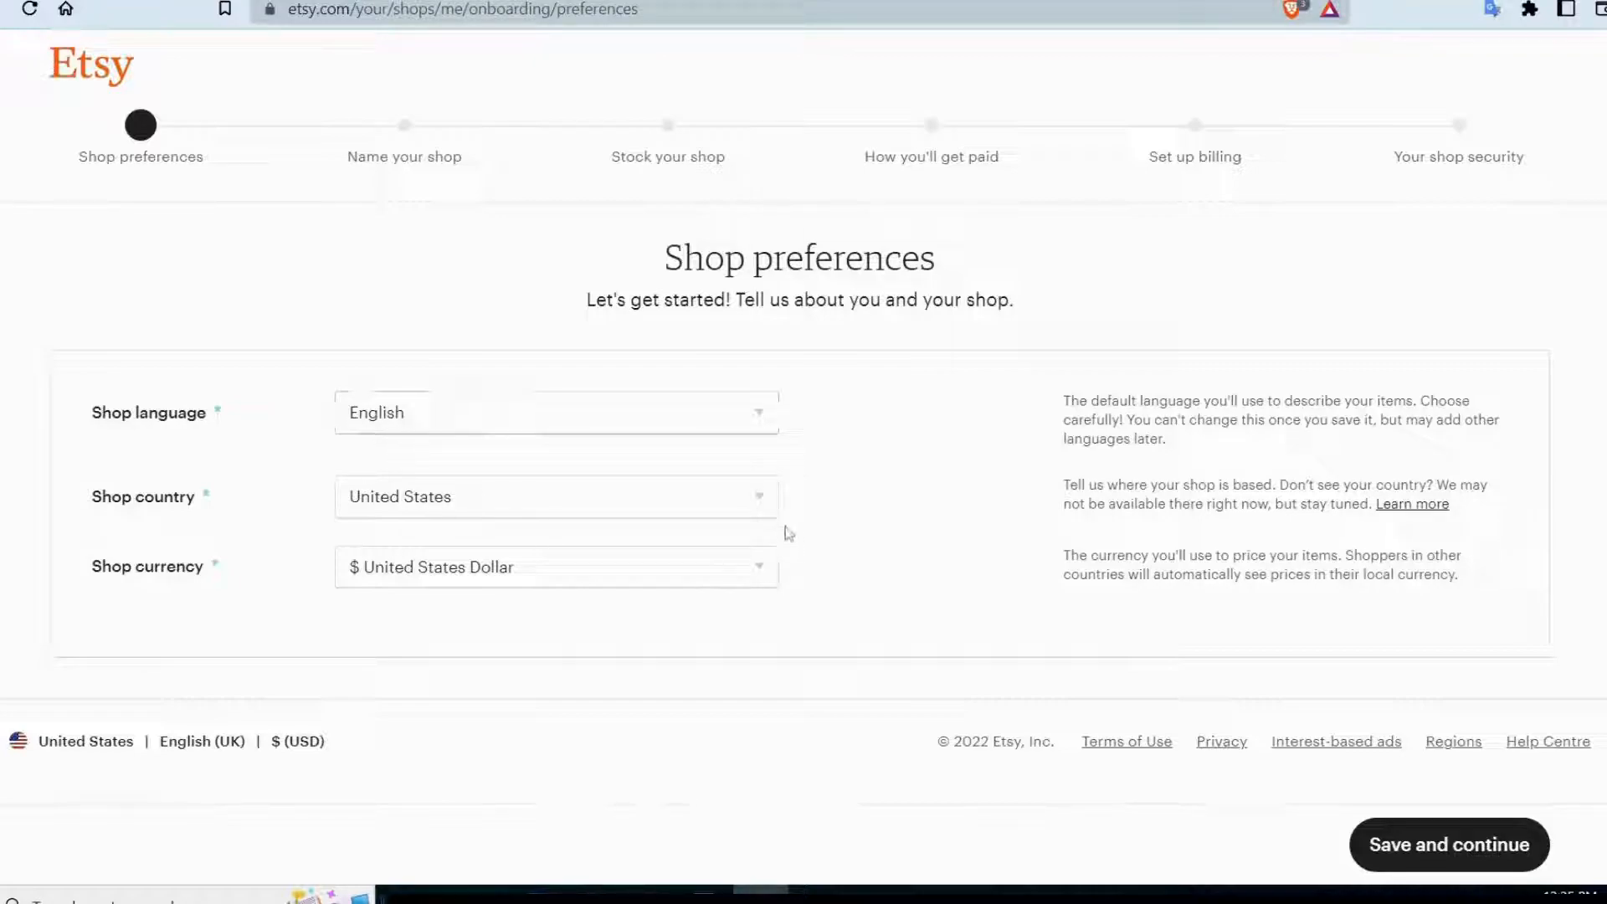
Save the shop preferences with English, United States and United States Dollar, and enter designcrowd as the shop name.
{"action": "left_click", "coordinate": [1485, 845]}
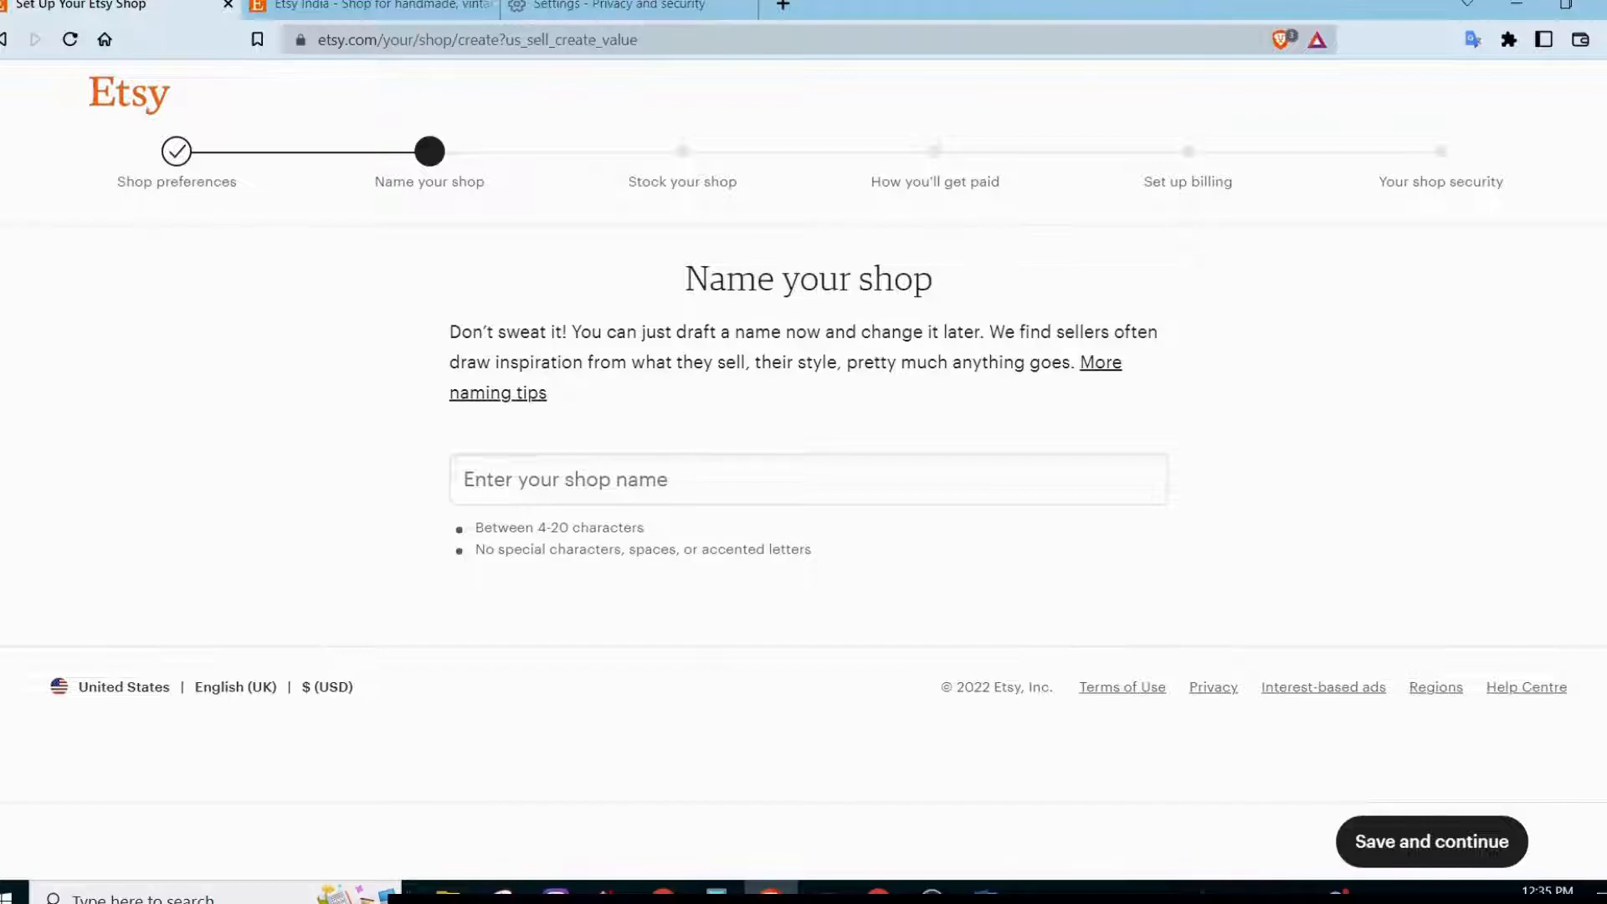
{"action": "left_click", "coordinate": [747, 469]}
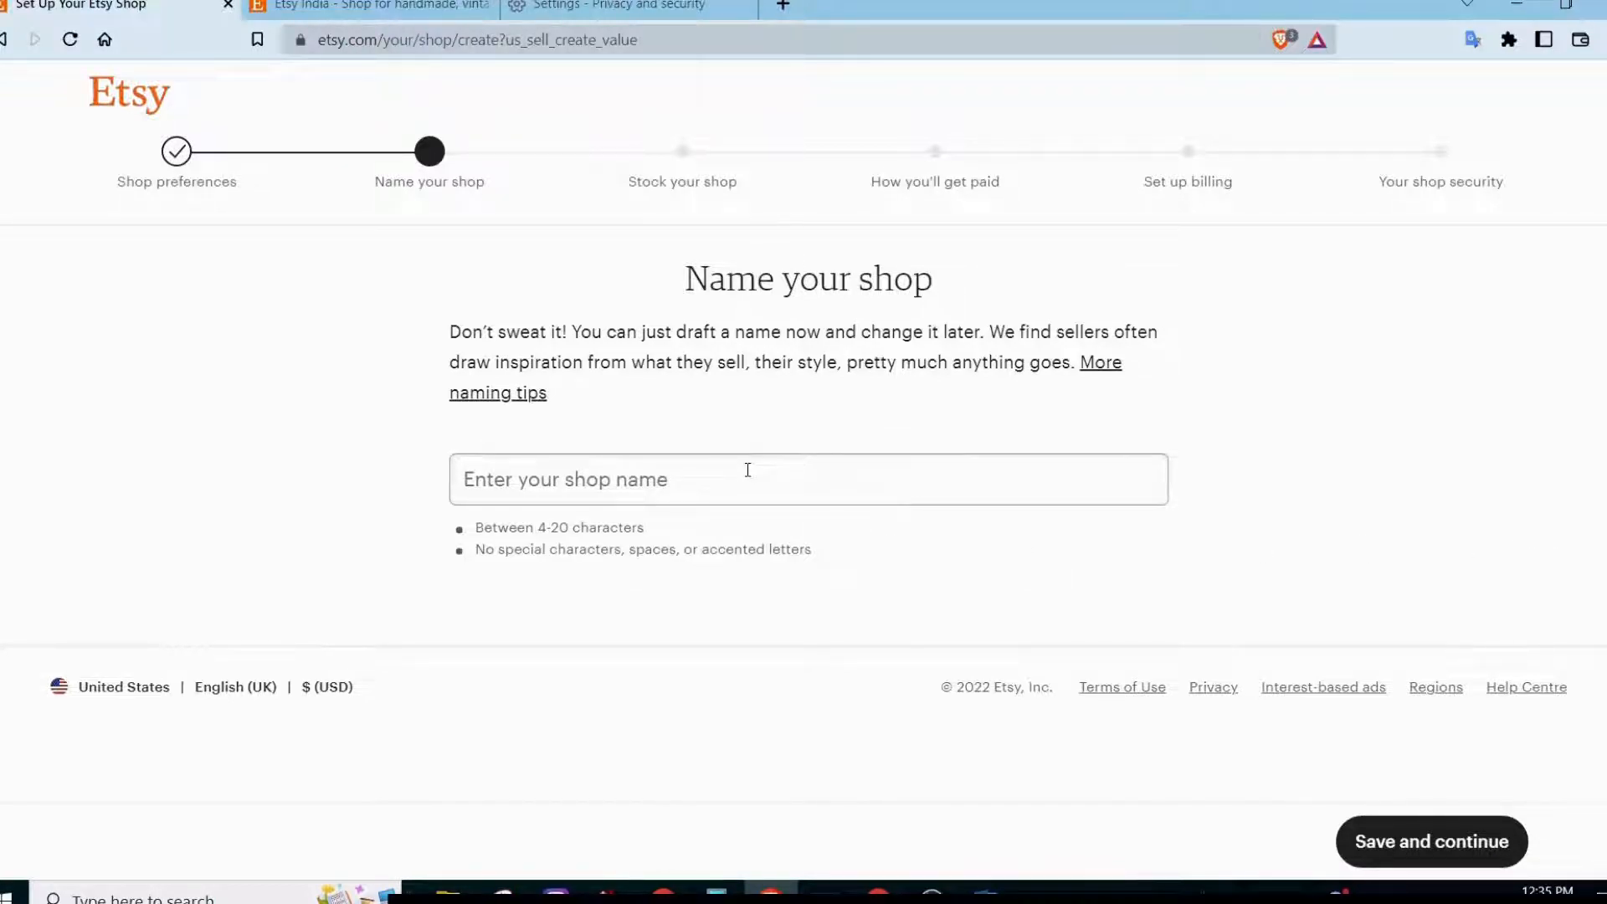
{"action": "type", "text": "desi"}
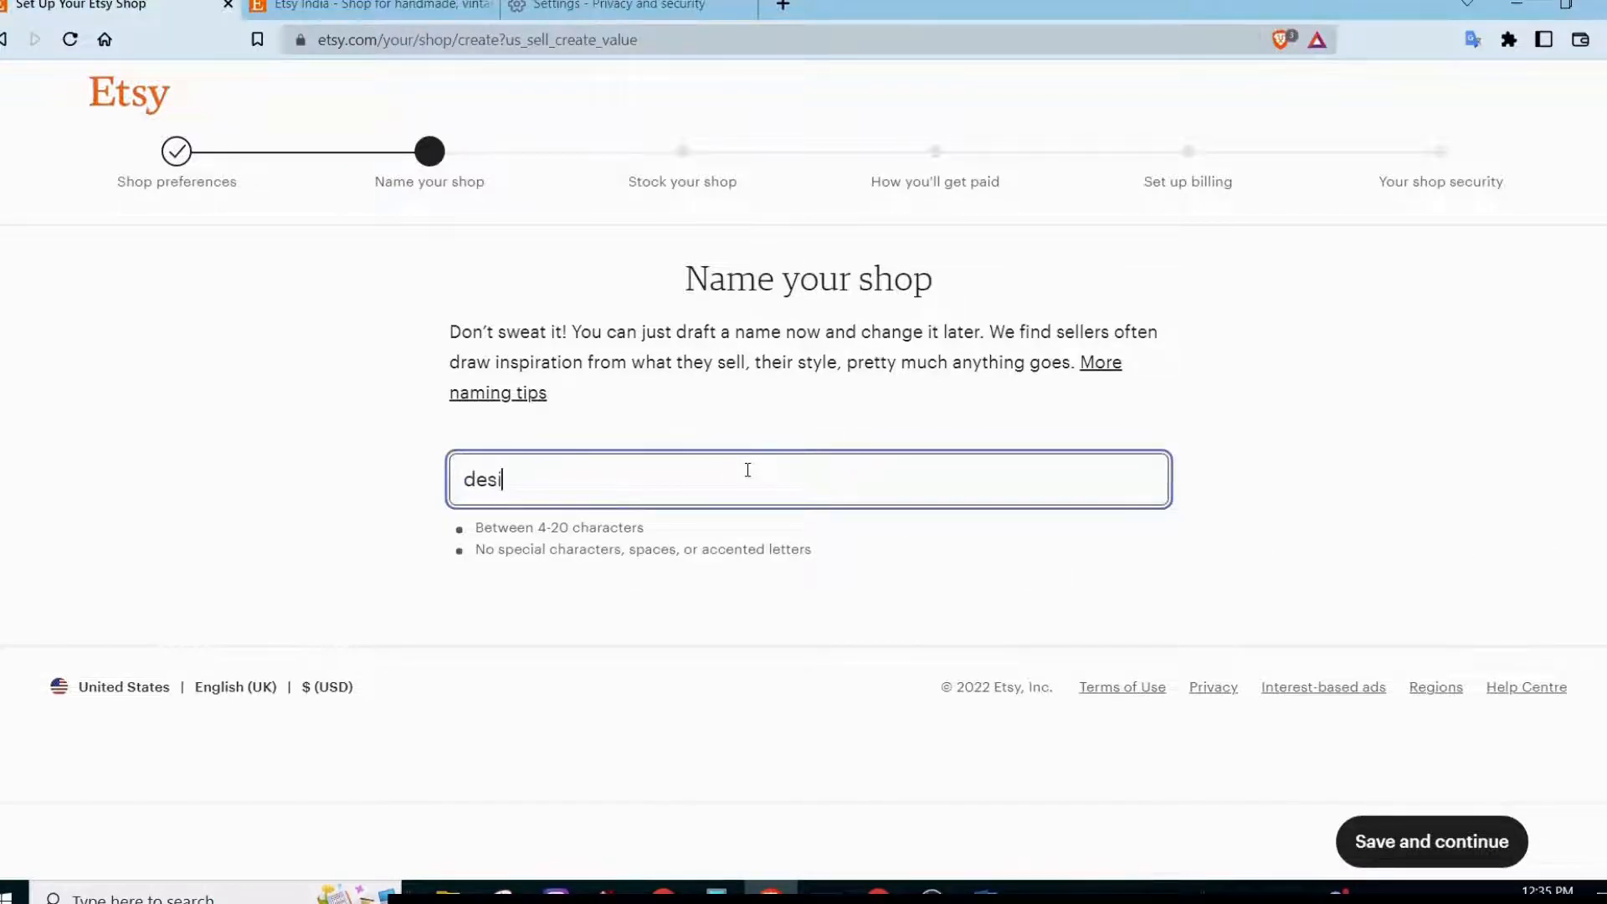
{"action": "type", "text": "gncrowd"}
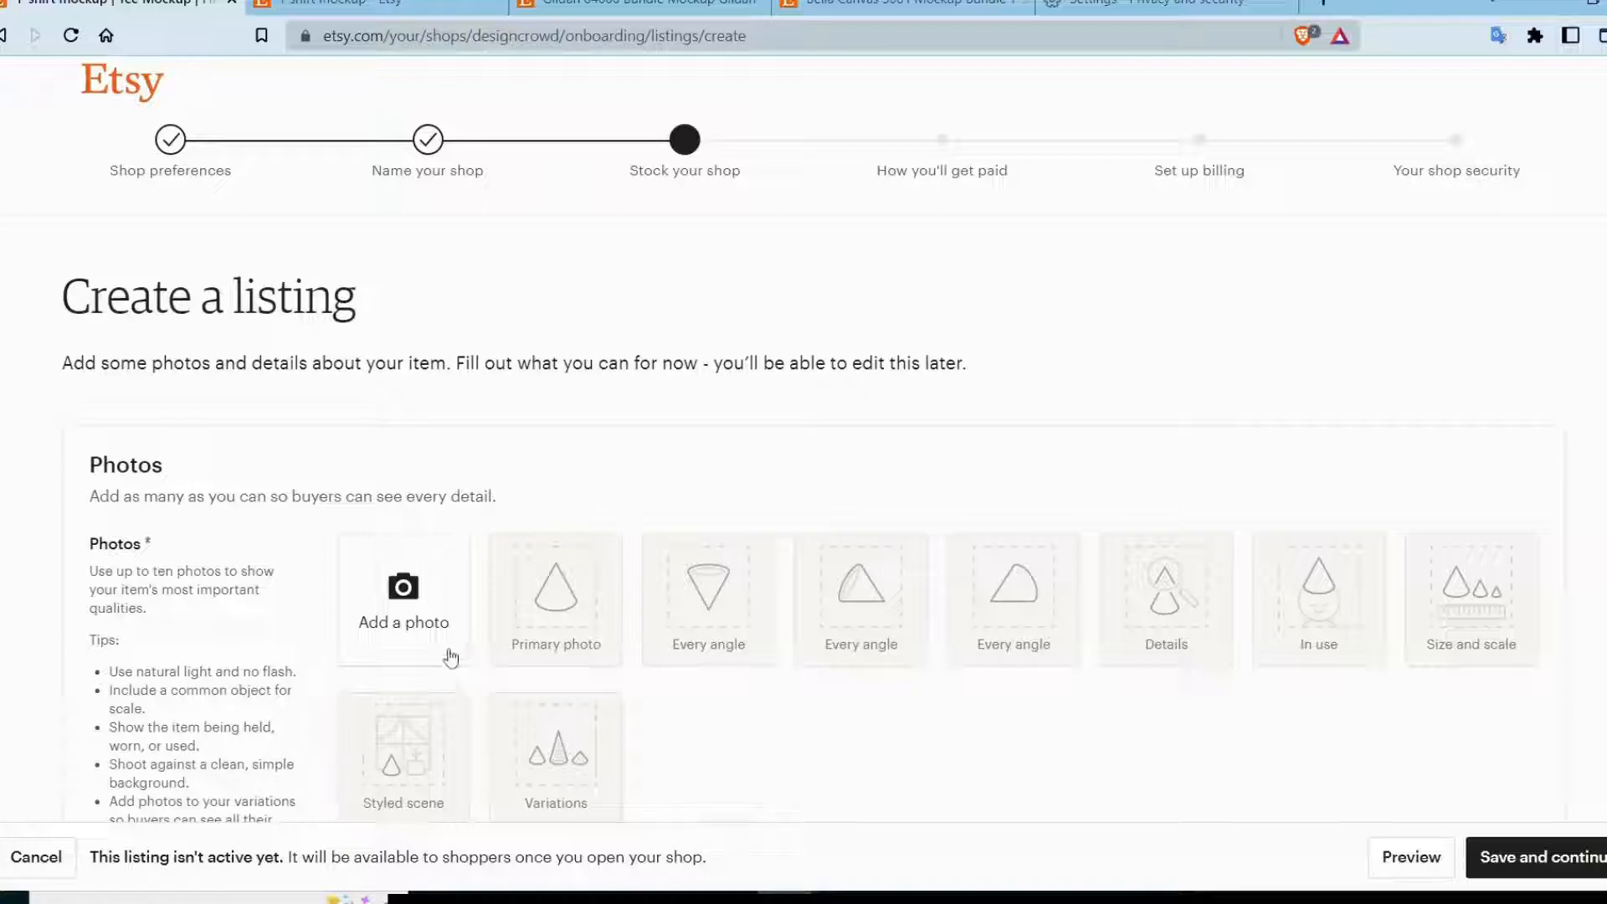
Add the T-shirt mockup image from the mockup folder as the listing's primary photo and save a slightly repositioned thumbnail.
{"action": "left_click", "coordinate": [420, 621]}
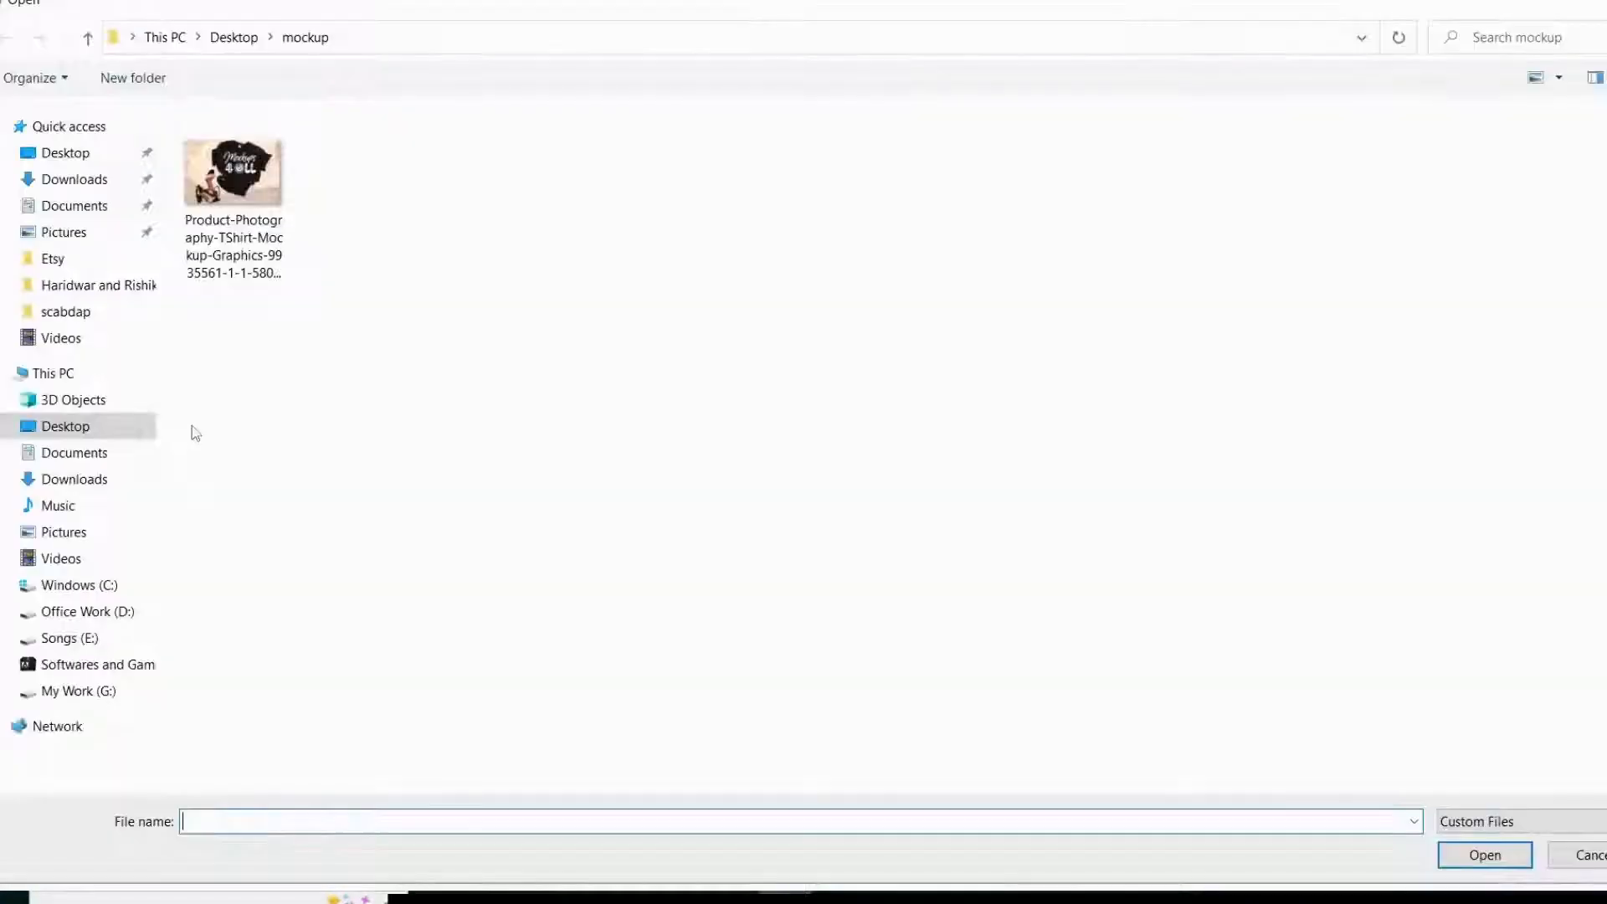
{"action": "double_click", "coordinate": [233, 201]}
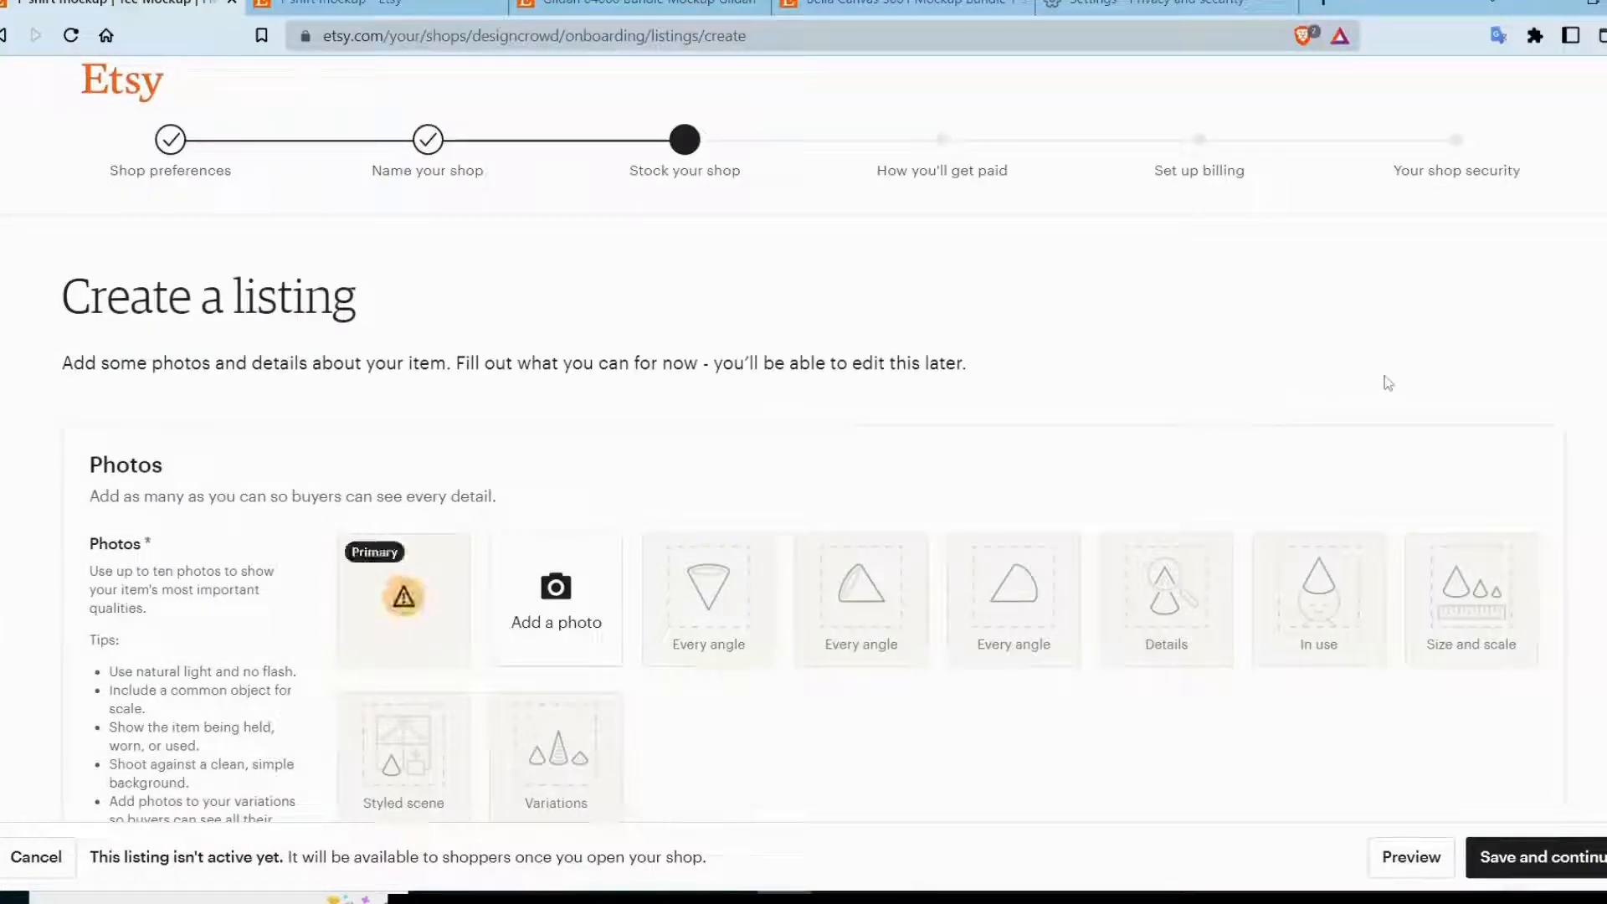
{"action": "scroll", "coordinate": [1386, 383], "scroll_direction": "down", "scroll_amount": 8}
{"action": "scroll", "coordinate": [1387, 383], "scroll_direction": "down", "scroll_amount": 6}
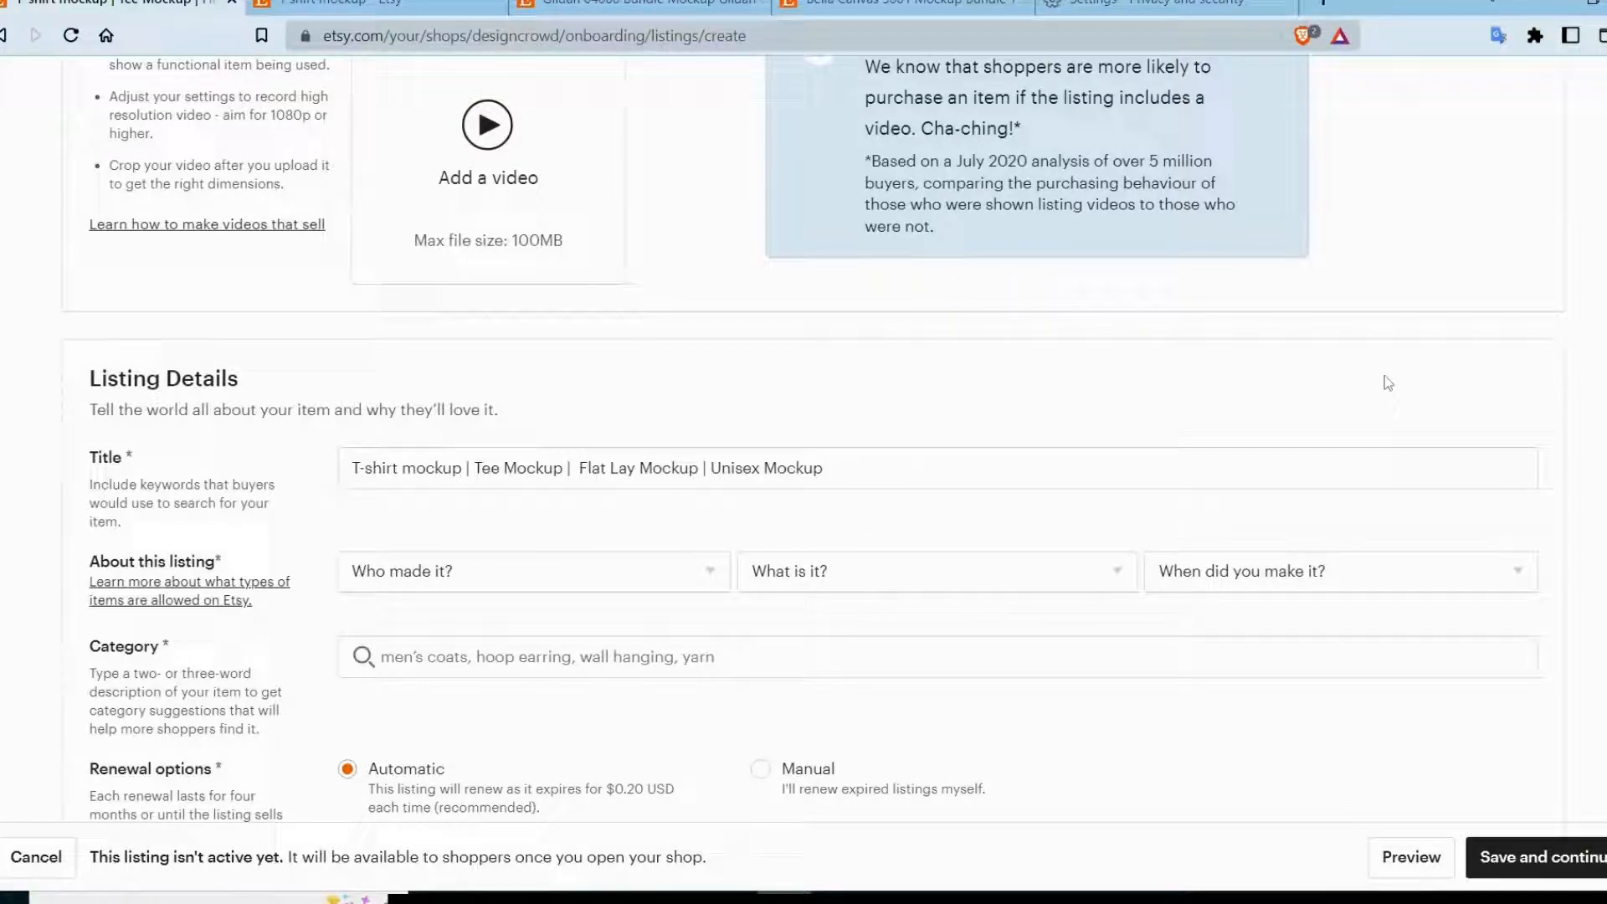
{"action": "scroll", "coordinate": [1390, 372], "scroll_direction": "up", "scroll_amount": 6}
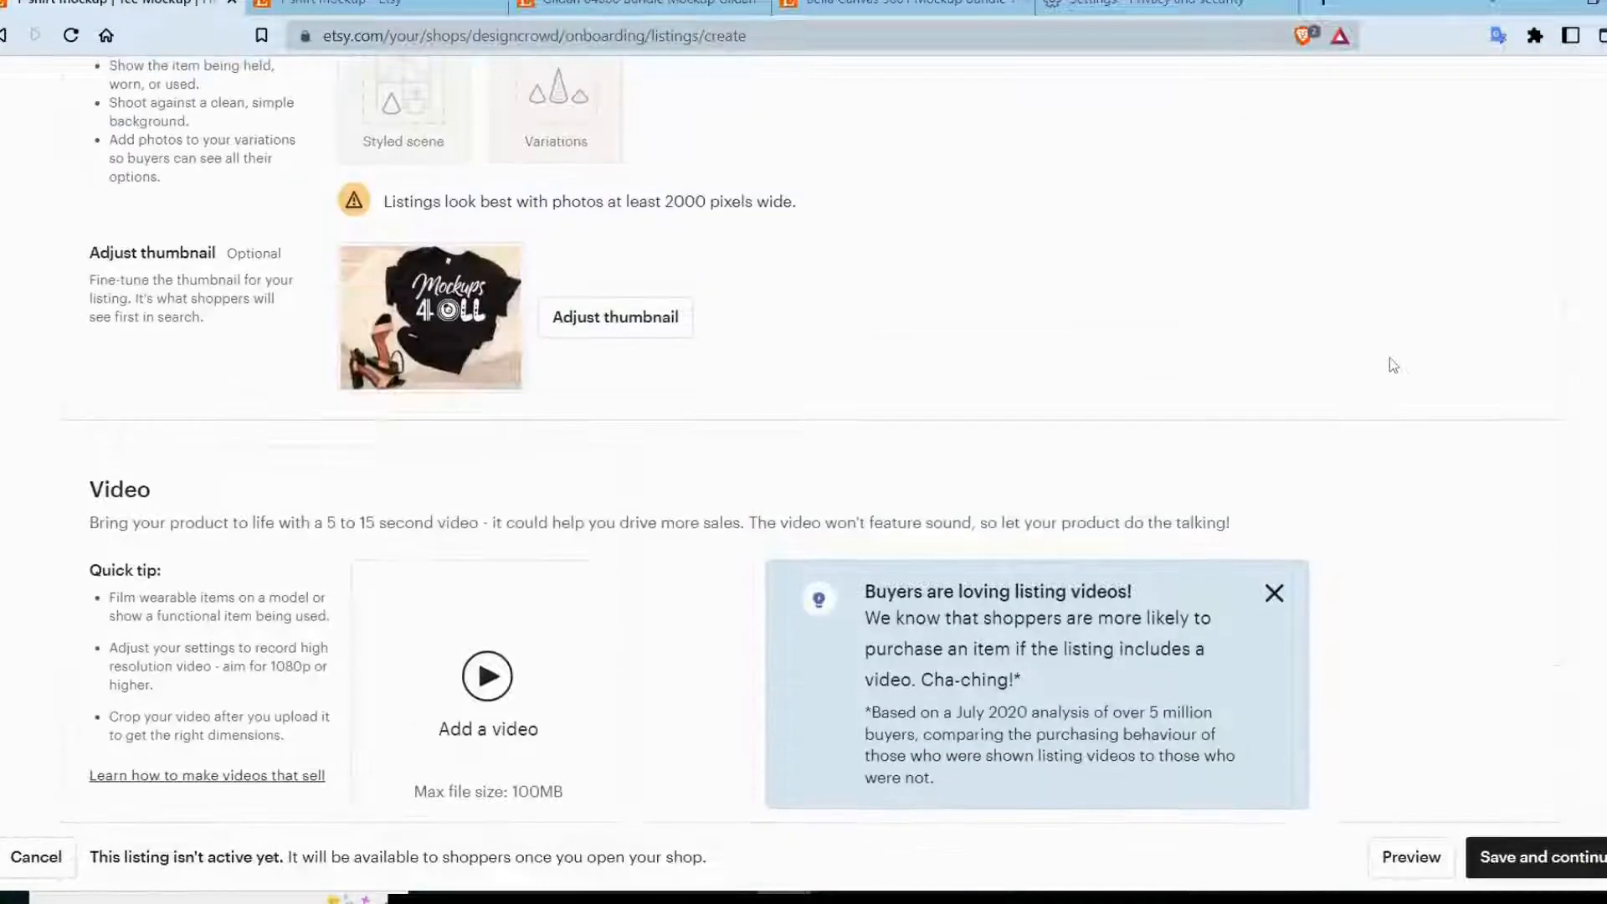
{"action": "scroll", "coordinate": [723, 434], "scroll_direction": "up", "scroll_amount": 1}
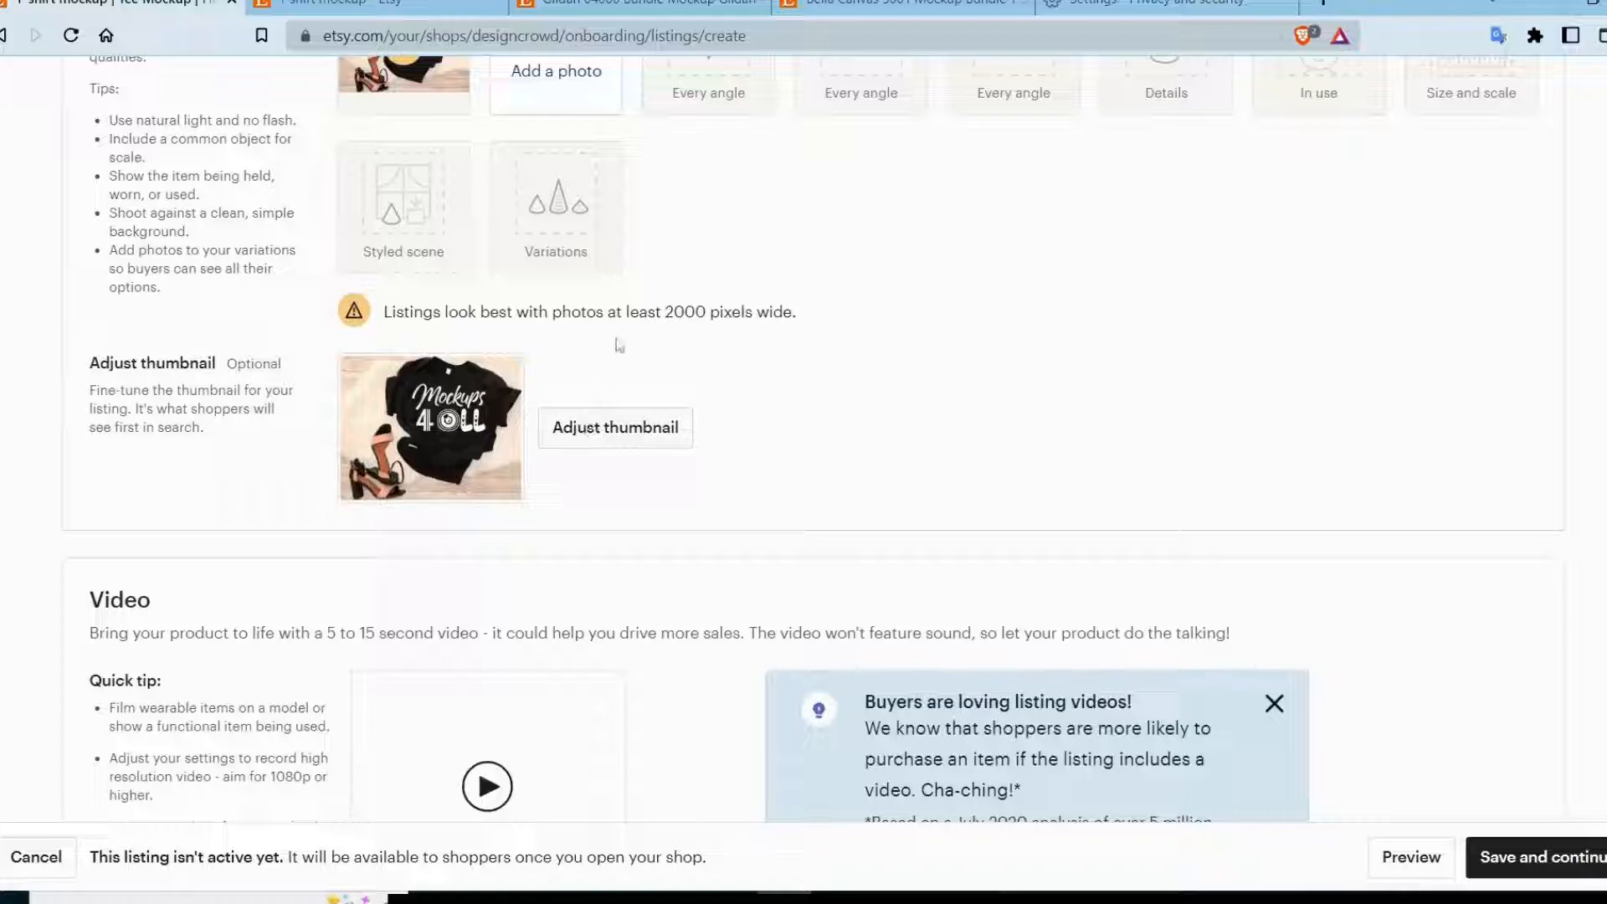
{"action": "left_click", "coordinate": [639, 427]}
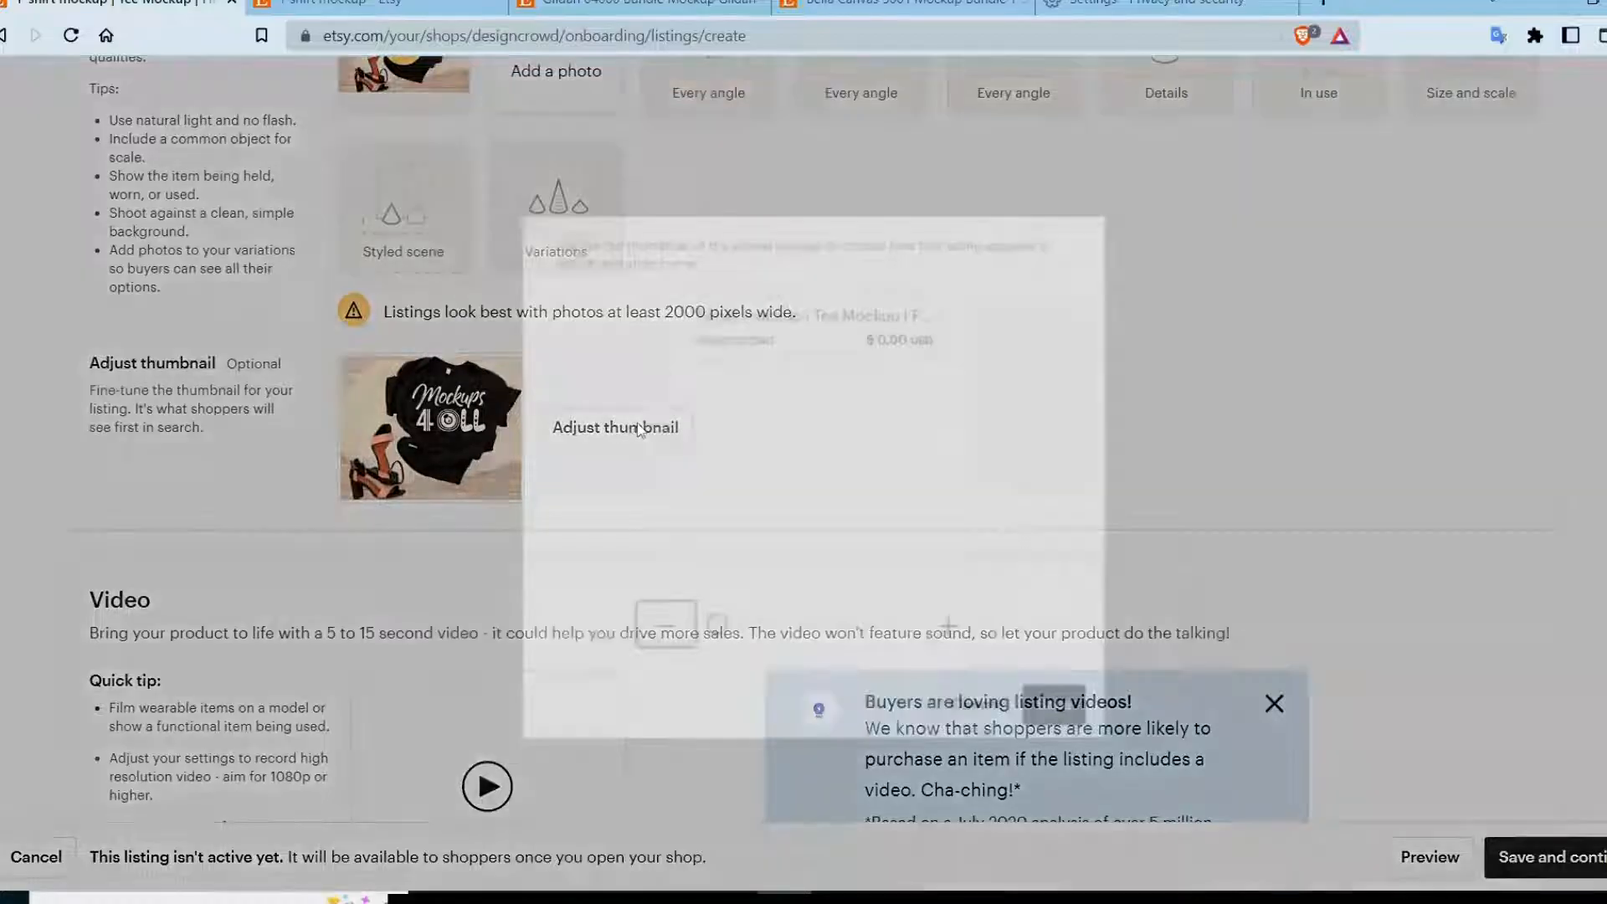
{"action": "left_click_drag", "start_coordinate": [914, 391], "coordinate": [901, 391]}
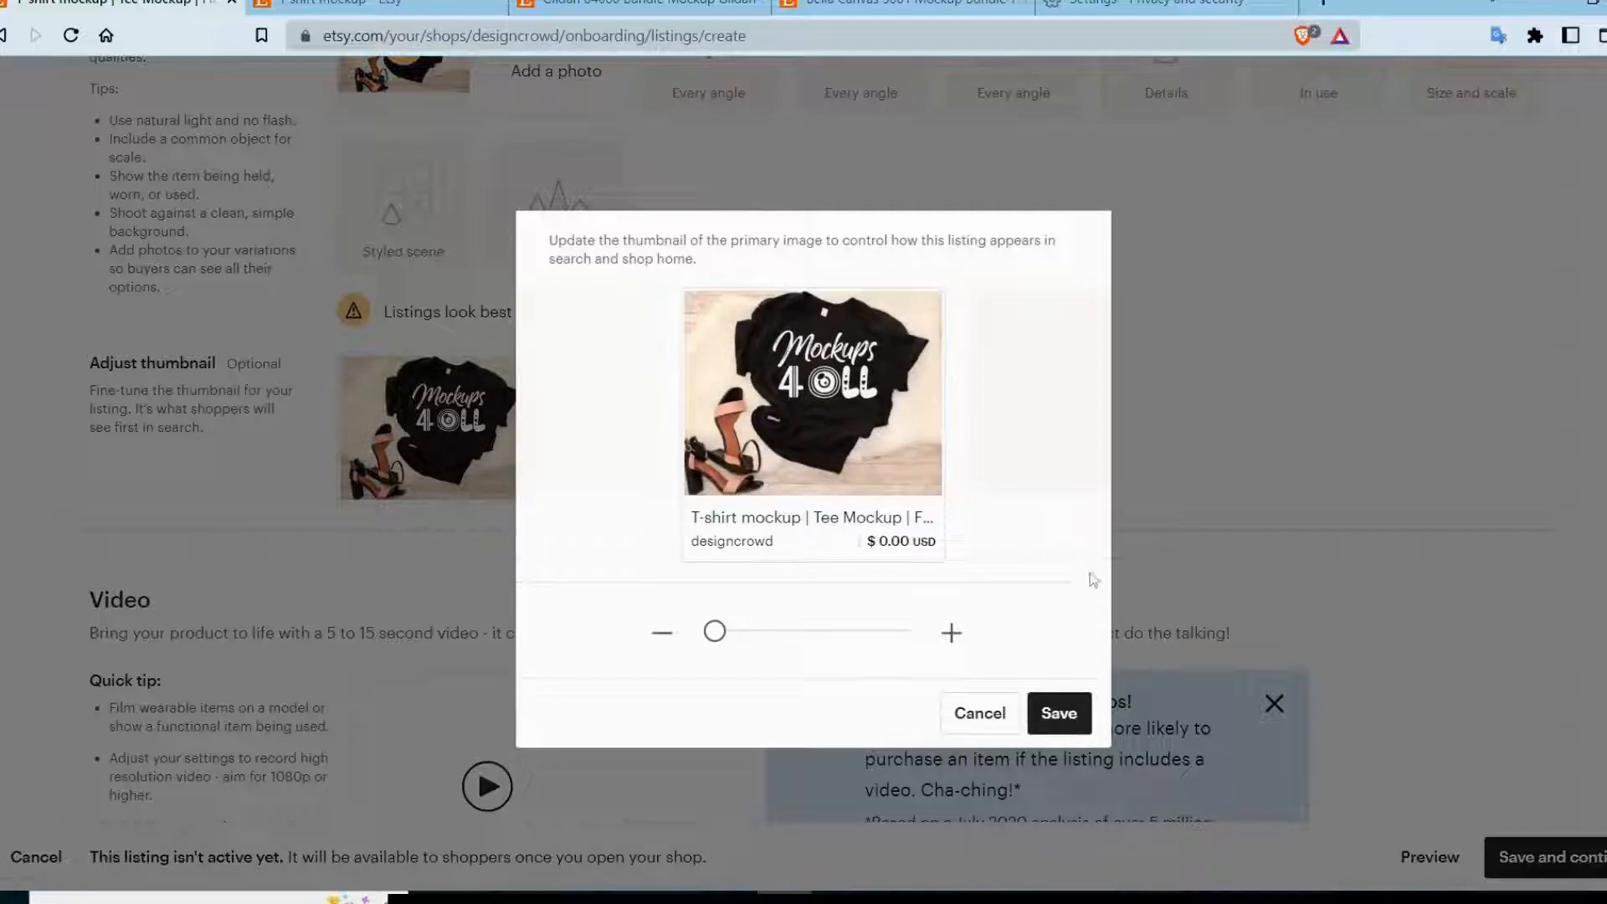
{"action": "left_click", "coordinate": [1069, 715]}
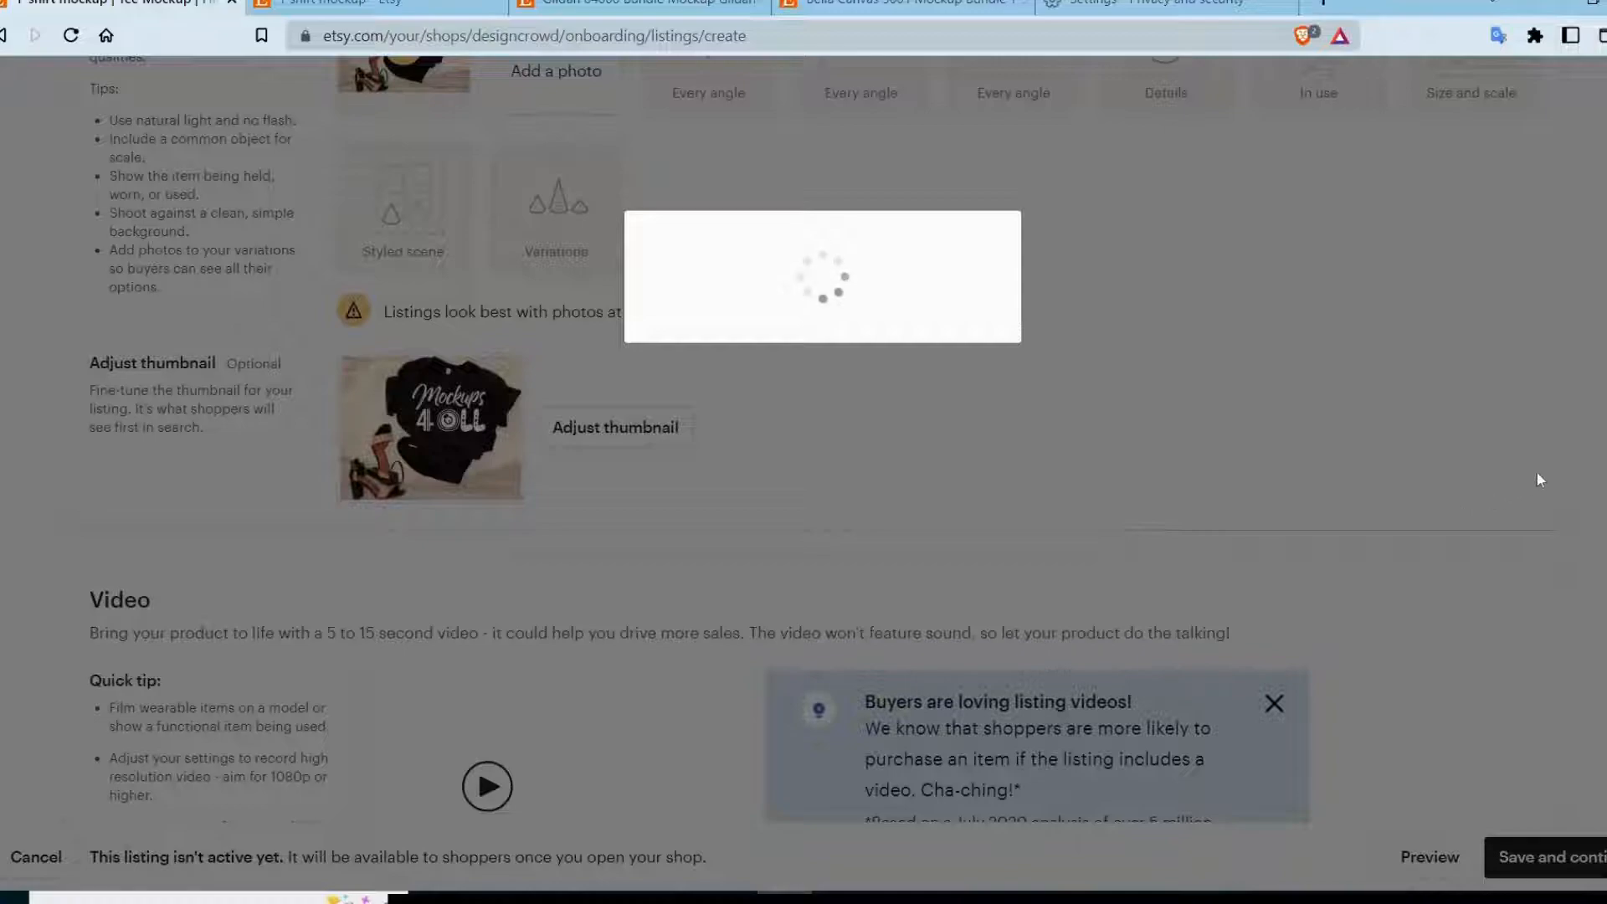
Fill in the About this listing details with I did, A finished product and 2020 - 2022.
{"action": "scroll", "coordinate": [1423, 556], "scroll_direction": "down", "scroll_amount": 5}
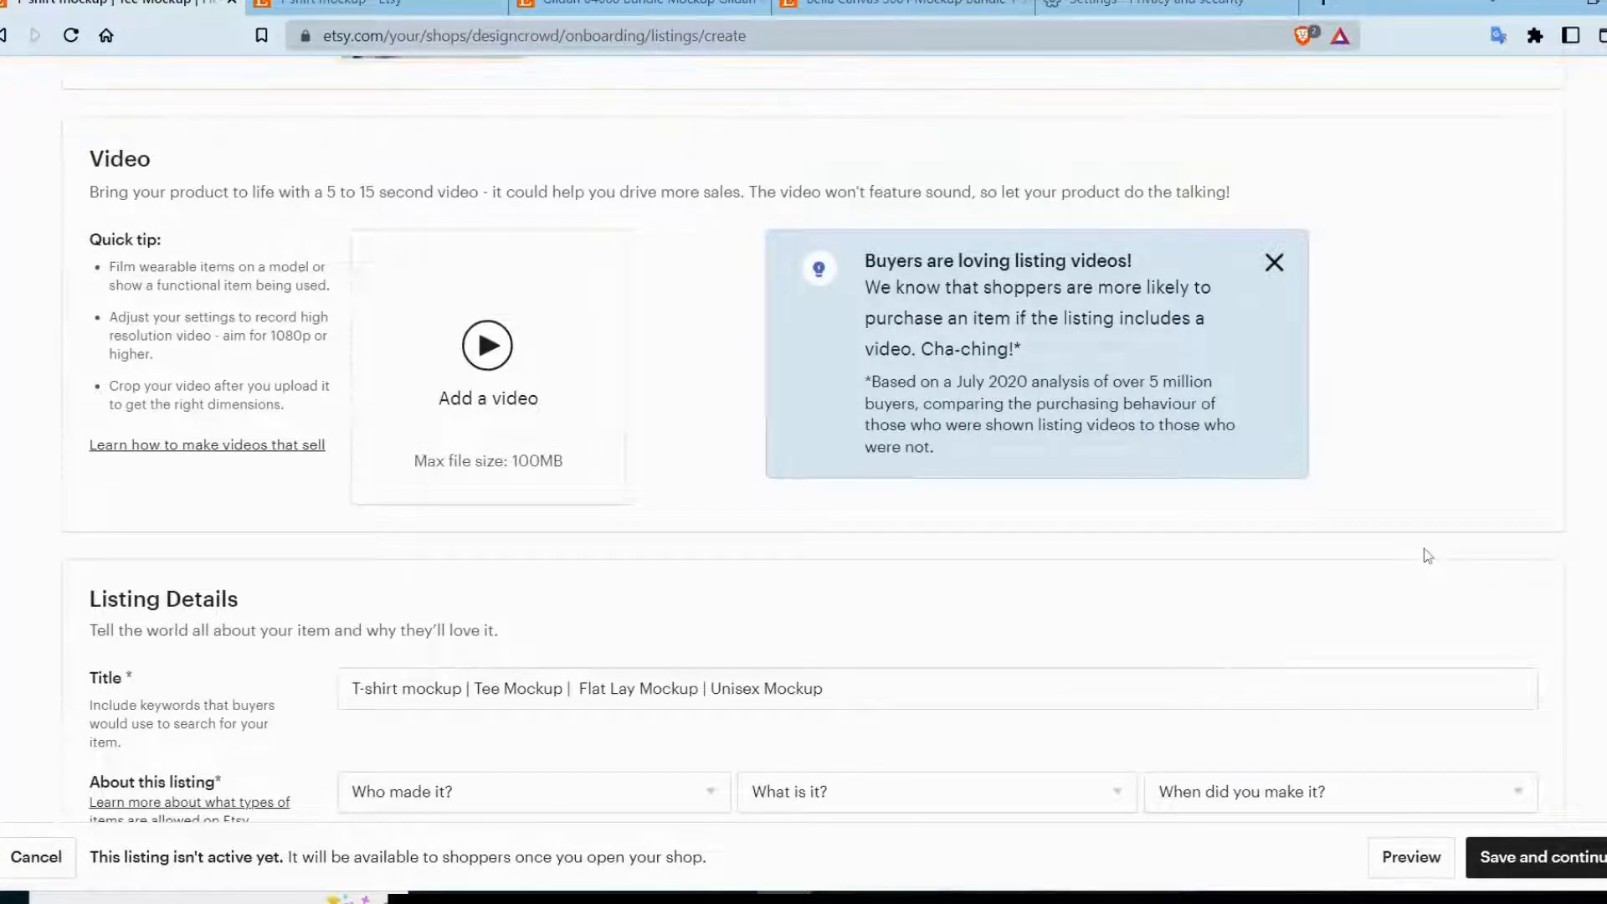
{"action": "scroll", "coordinate": [1428, 556], "scroll_direction": "down", "scroll_amount": 1}
{"action": "scroll", "coordinate": [1429, 556], "scroll_direction": "down", "scroll_amount": 1}
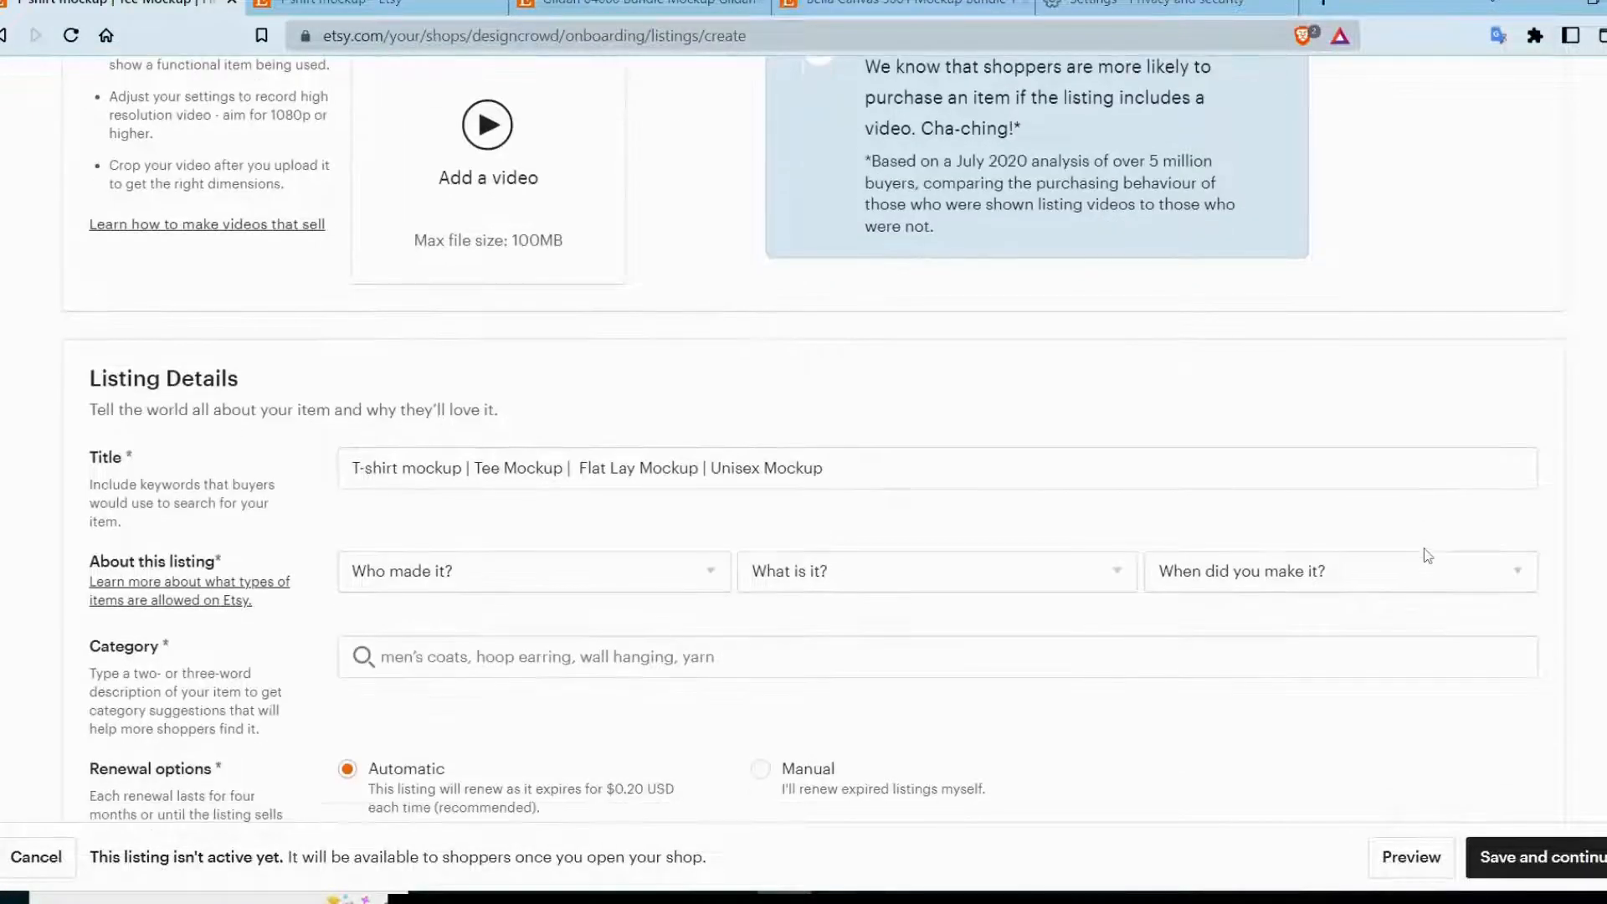
{"action": "scroll", "coordinate": [1428, 555], "scroll_direction": "down", "scroll_amount": 1}
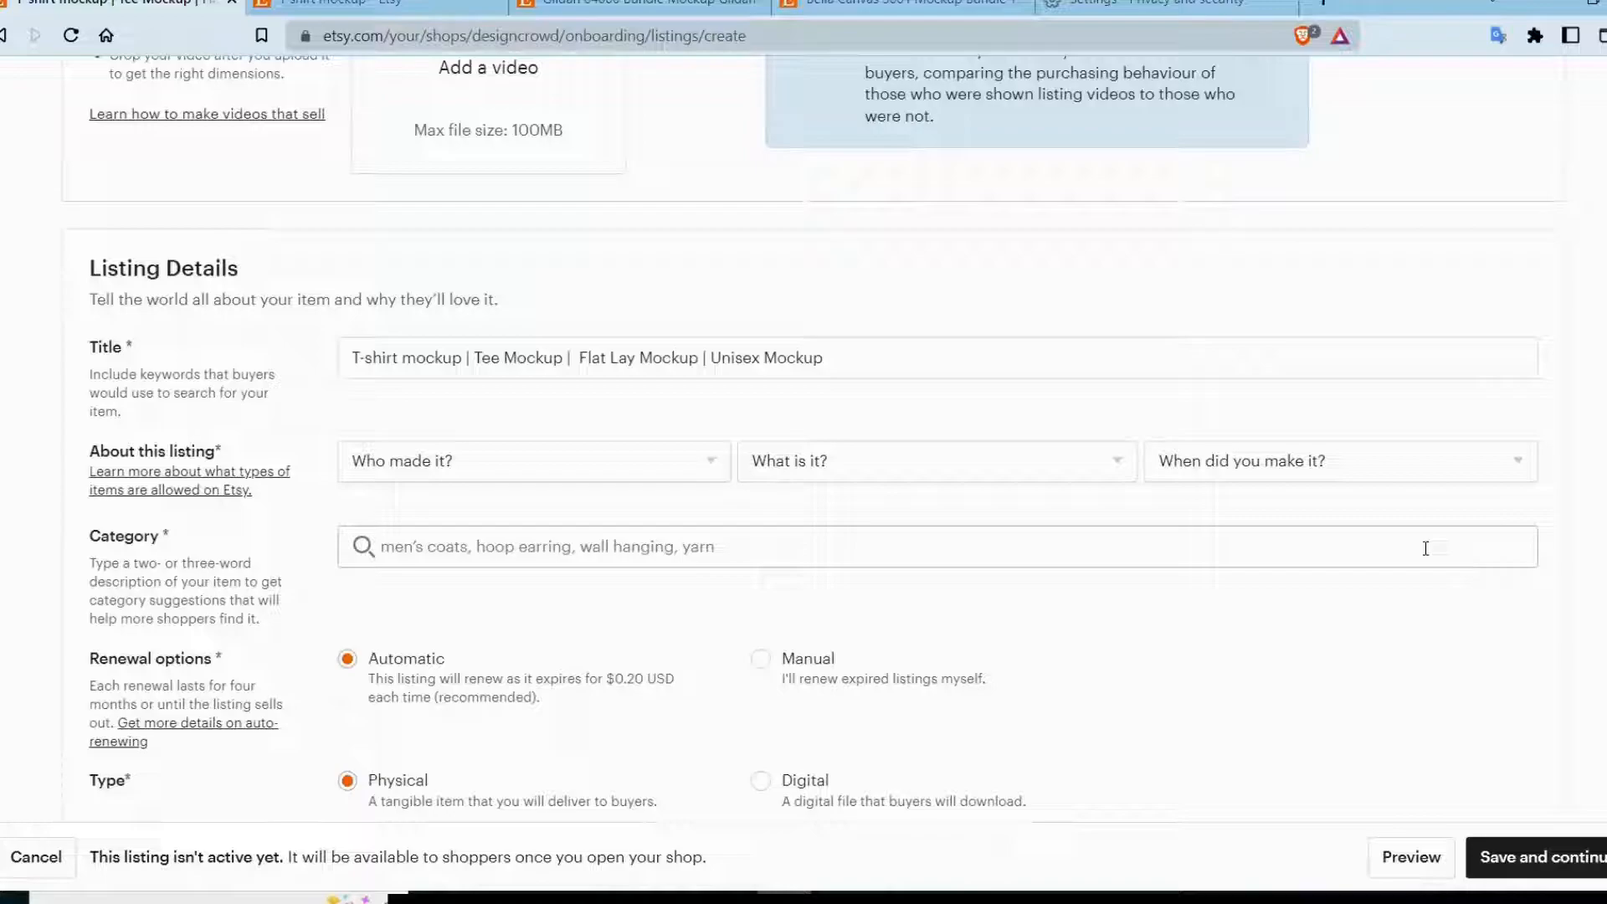
{"action": "left_click", "coordinate": [561, 461]}
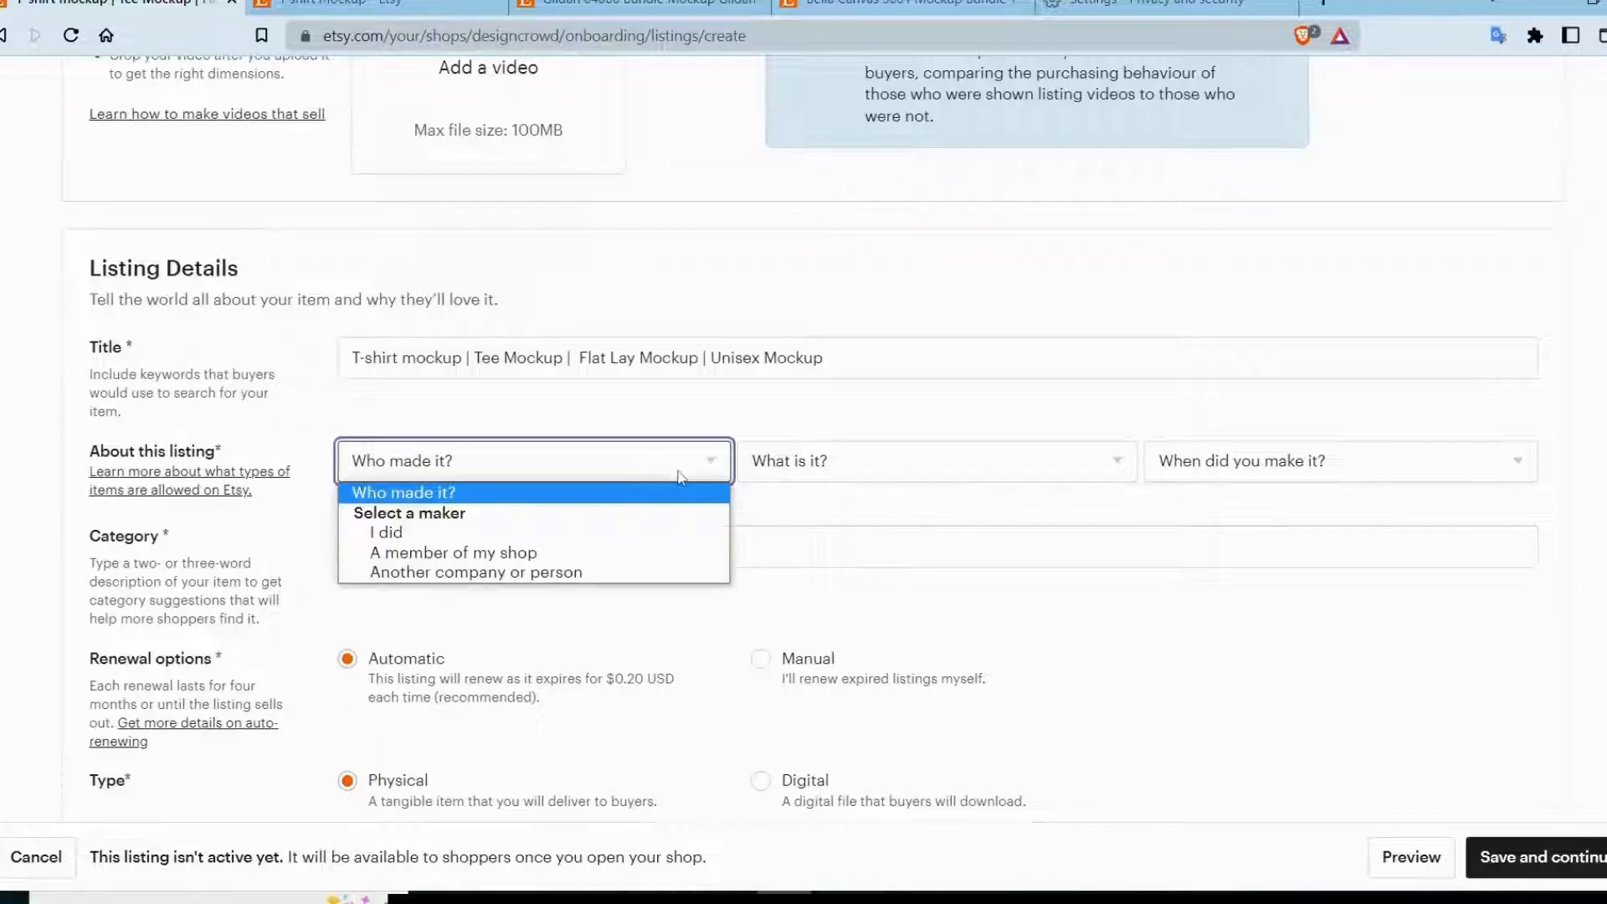
{"action": "left_click", "coordinate": [570, 545]}
{"action": "left_click", "coordinate": [837, 462]}
{"action": "left_click", "coordinate": [846, 530]}
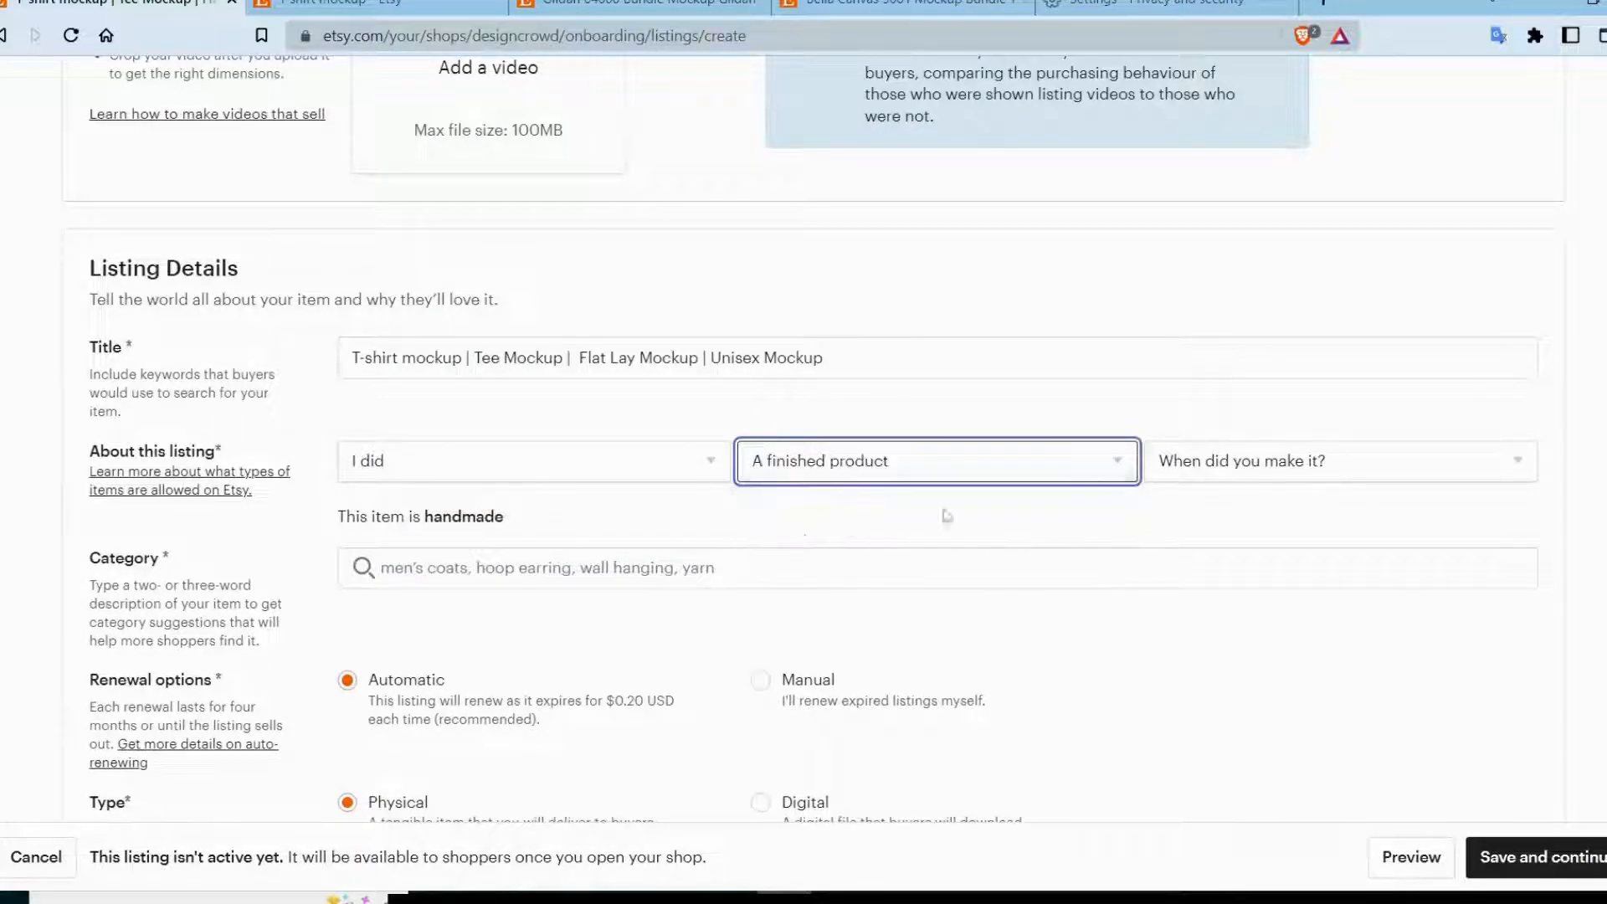
{"action": "left_click", "coordinate": [1254, 466]}
{"action": "left_click", "coordinate": [1198, 569]}
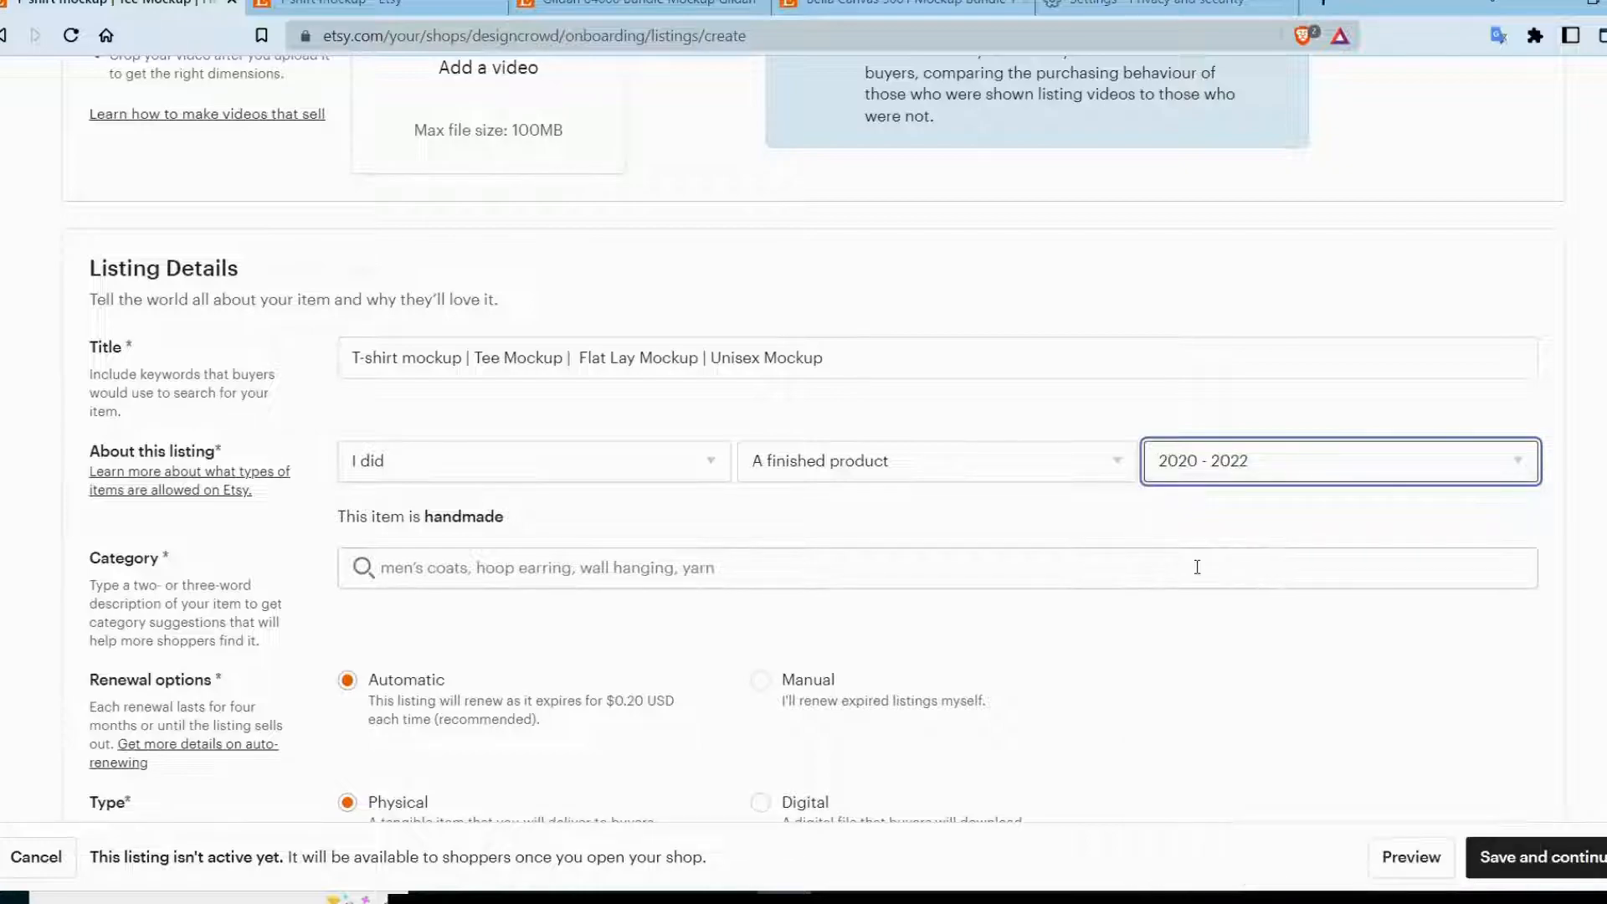
Search the listing categories for mockup and choose the Digital category under Drawing & Illustration.
{"action": "scroll", "coordinate": [1030, 638], "scroll_direction": "down", "scroll_amount": 1}
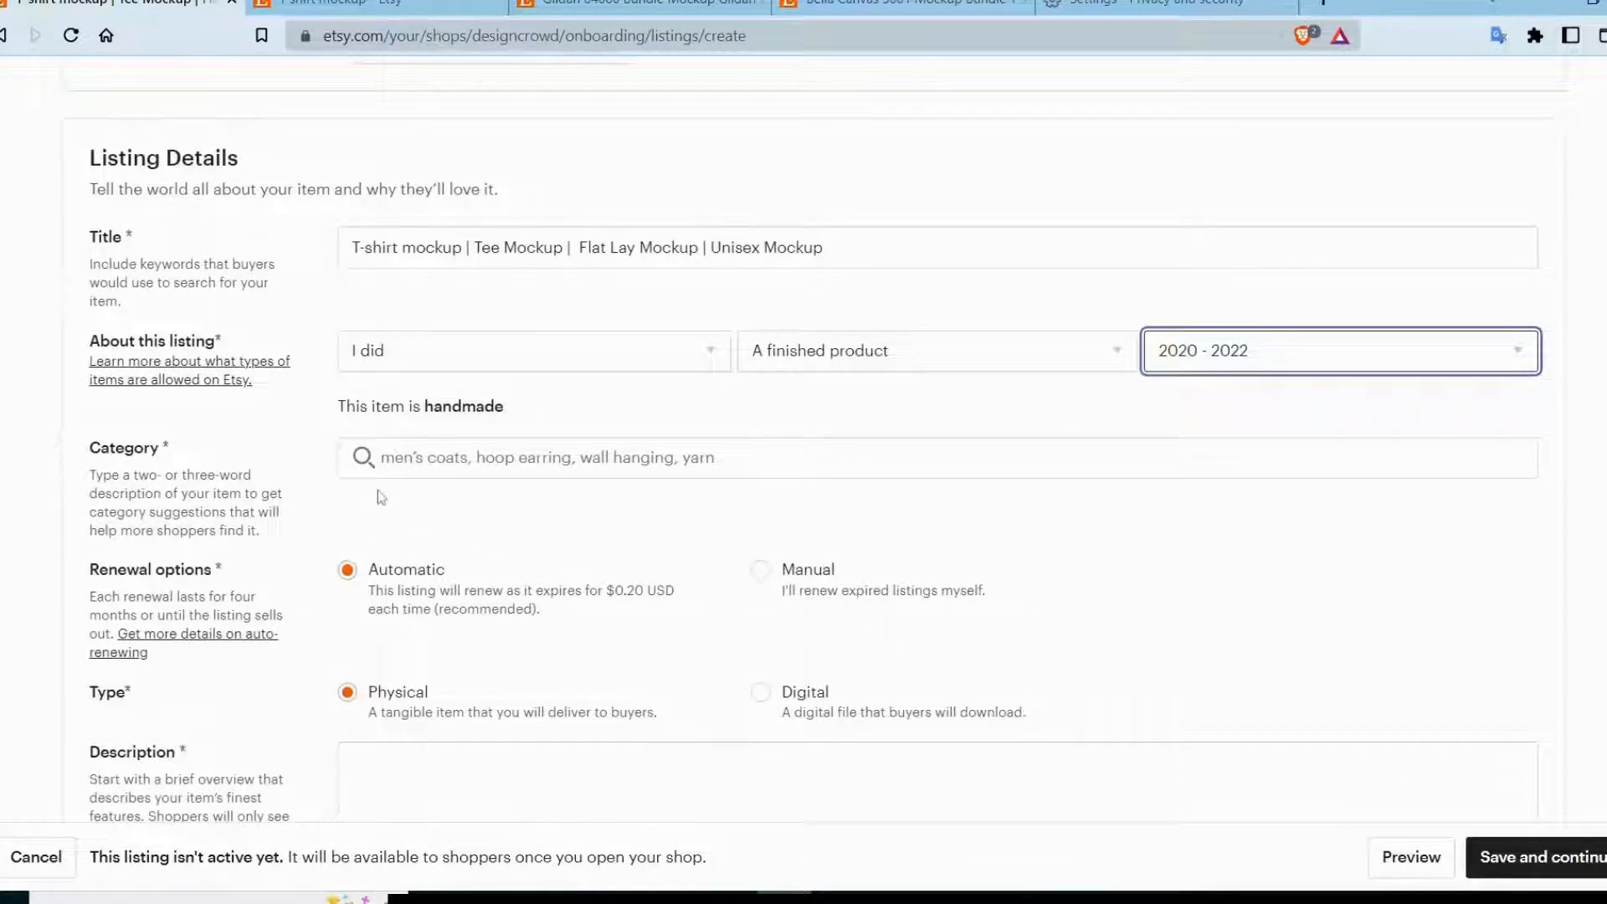
{"action": "left_click", "coordinate": [381, 459]}
{"action": "type", "text": "mockup"}
{"action": "scroll", "coordinate": [251, 401], "scroll_direction": "down", "scroll_amount": 1}
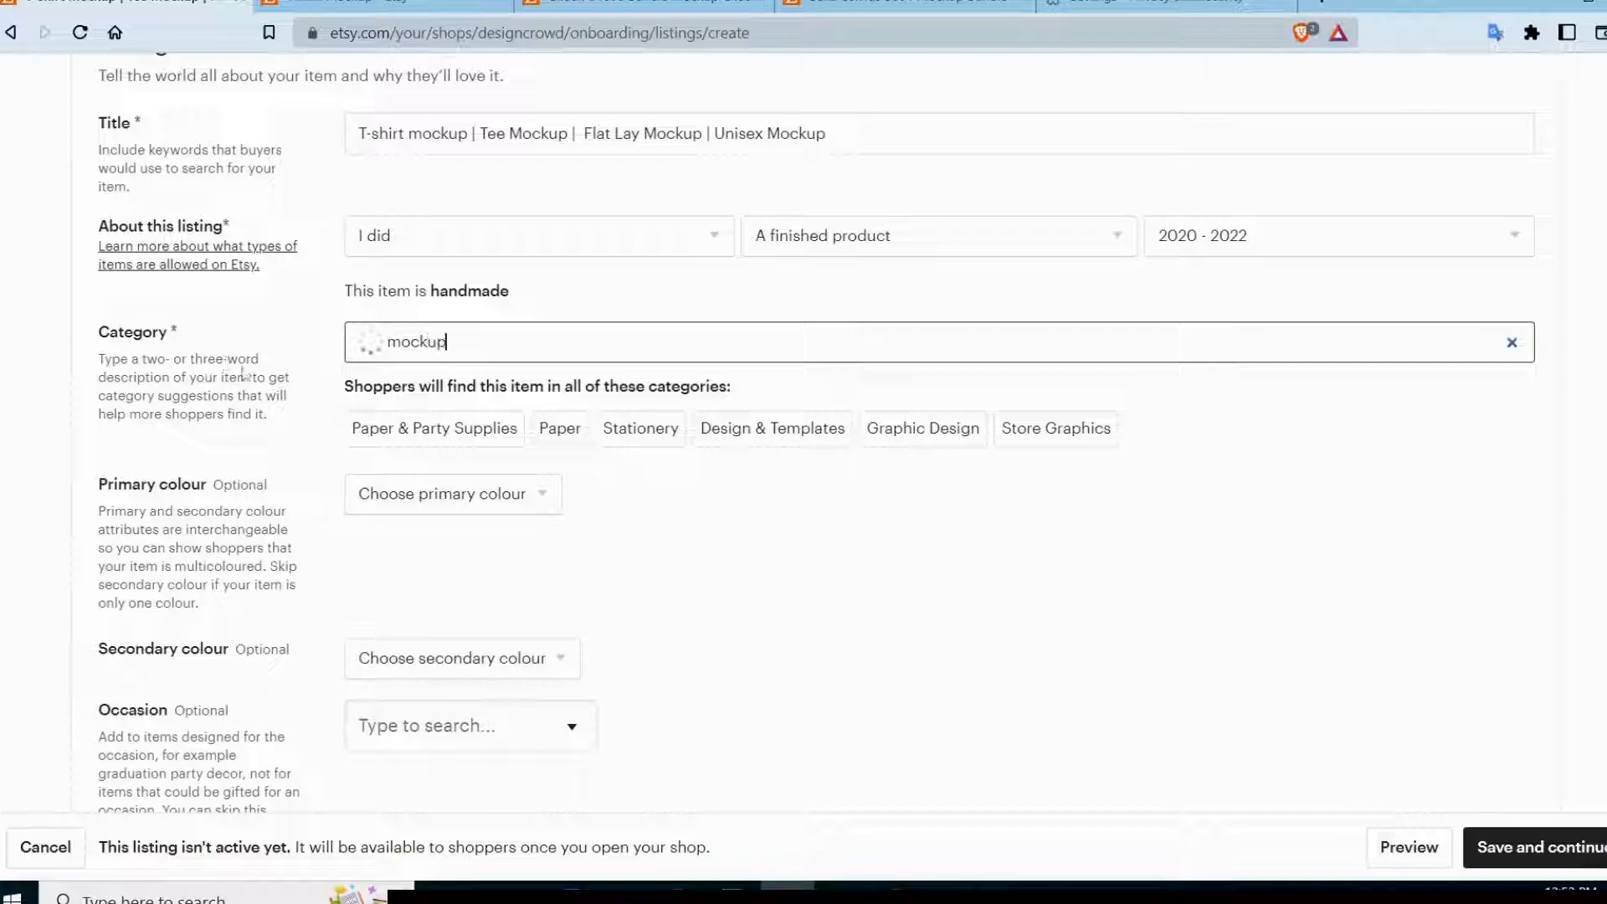
{"action": "left_click", "coordinate": [705, 387]}
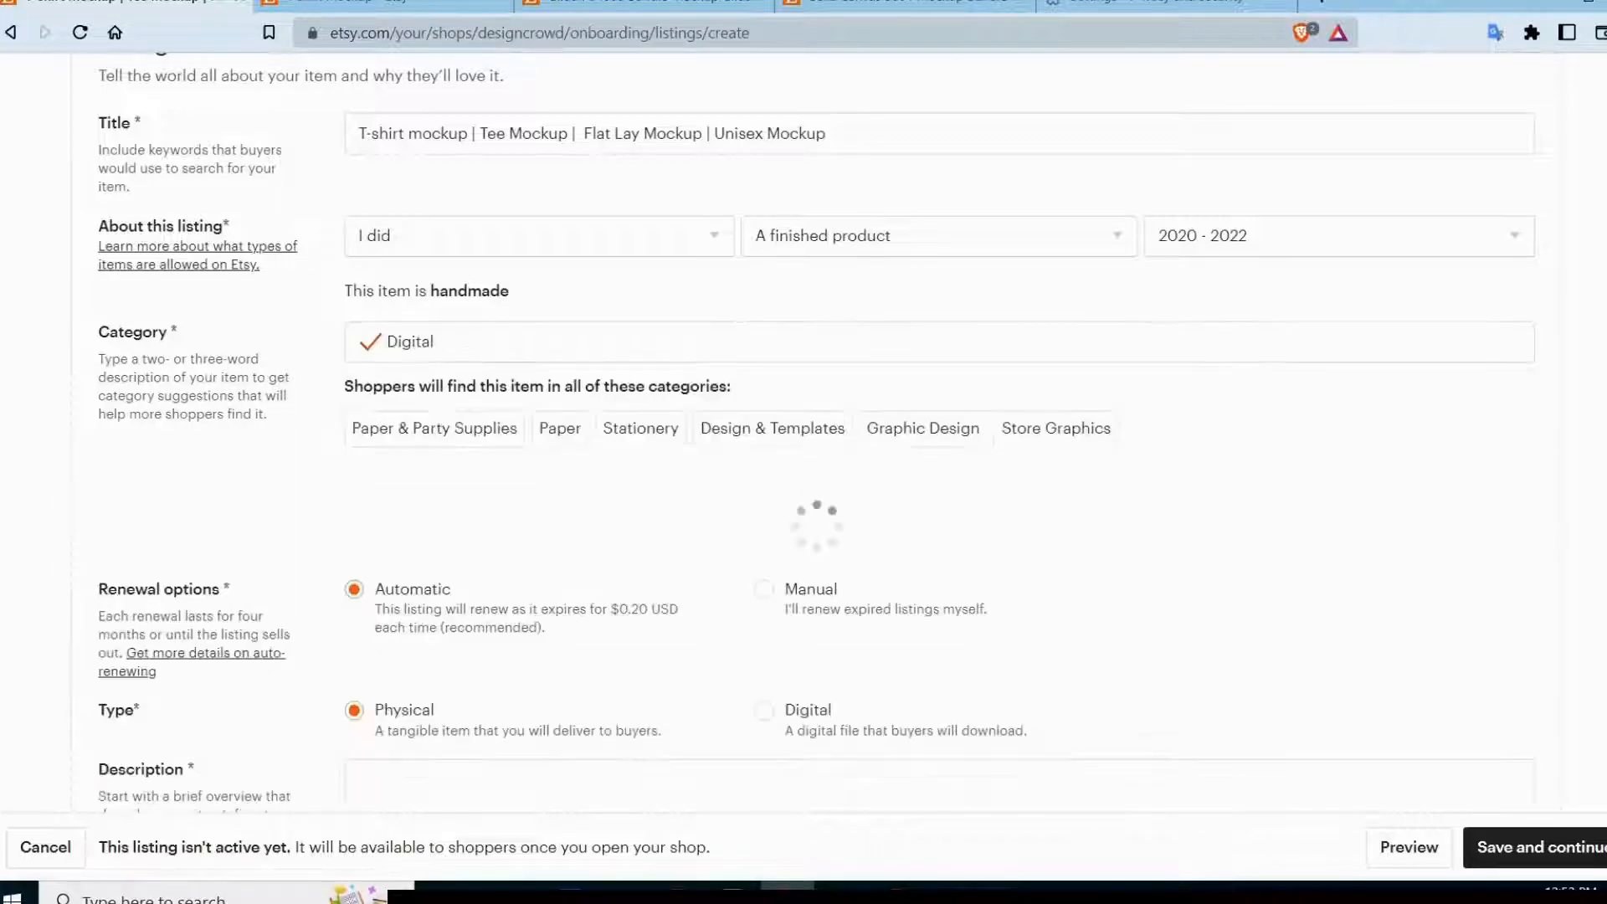
Set the listing's primary colour to Black.
{"action": "scroll", "coordinate": [706, 387], "scroll_direction": "down", "scroll_amount": 1}
{"action": "scroll", "coordinate": [803, 418], "scroll_direction": "down", "scroll_amount": 4}
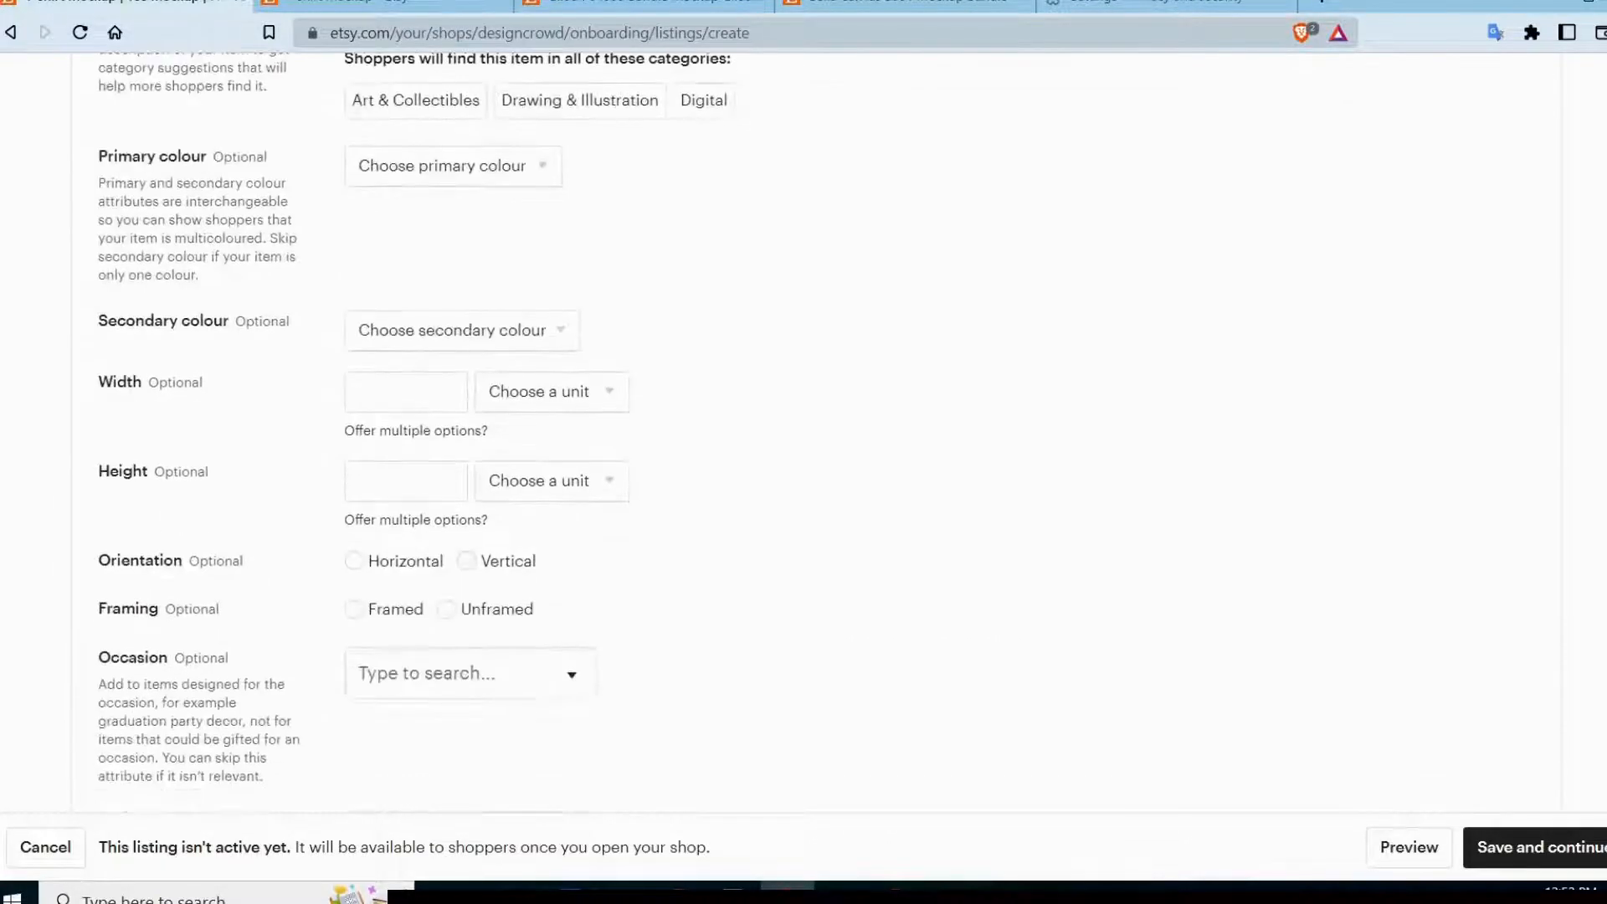
{"action": "scroll", "coordinate": [804, 419], "scroll_direction": "down", "scroll_amount": 4}
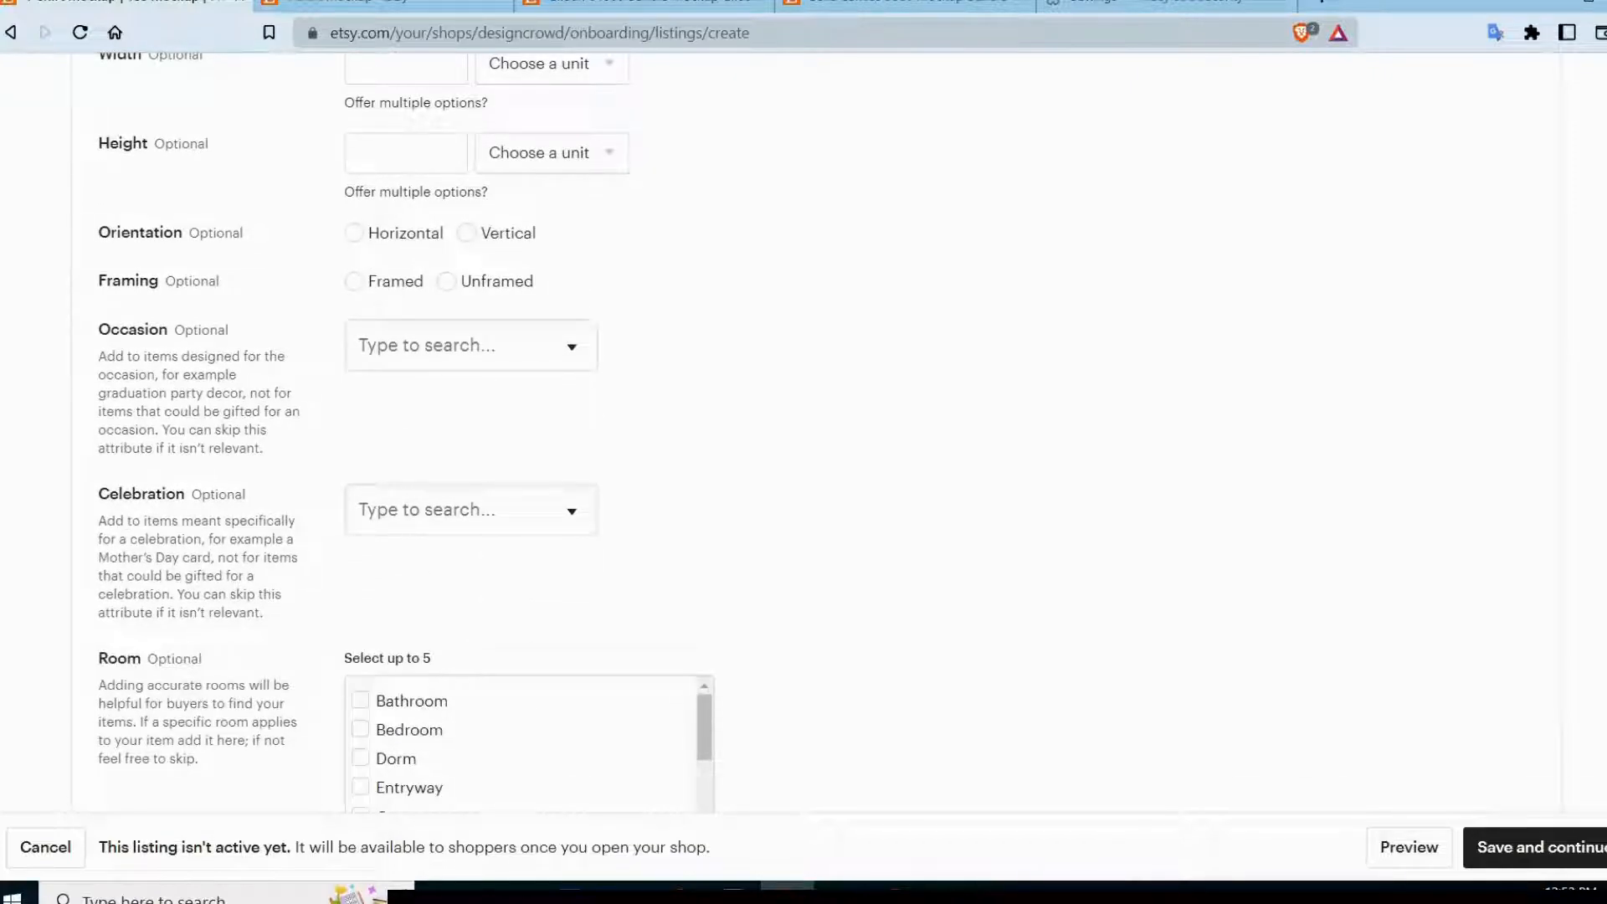
{"action": "scroll", "coordinate": [803, 418], "scroll_direction": "up", "scroll_amount": 6}
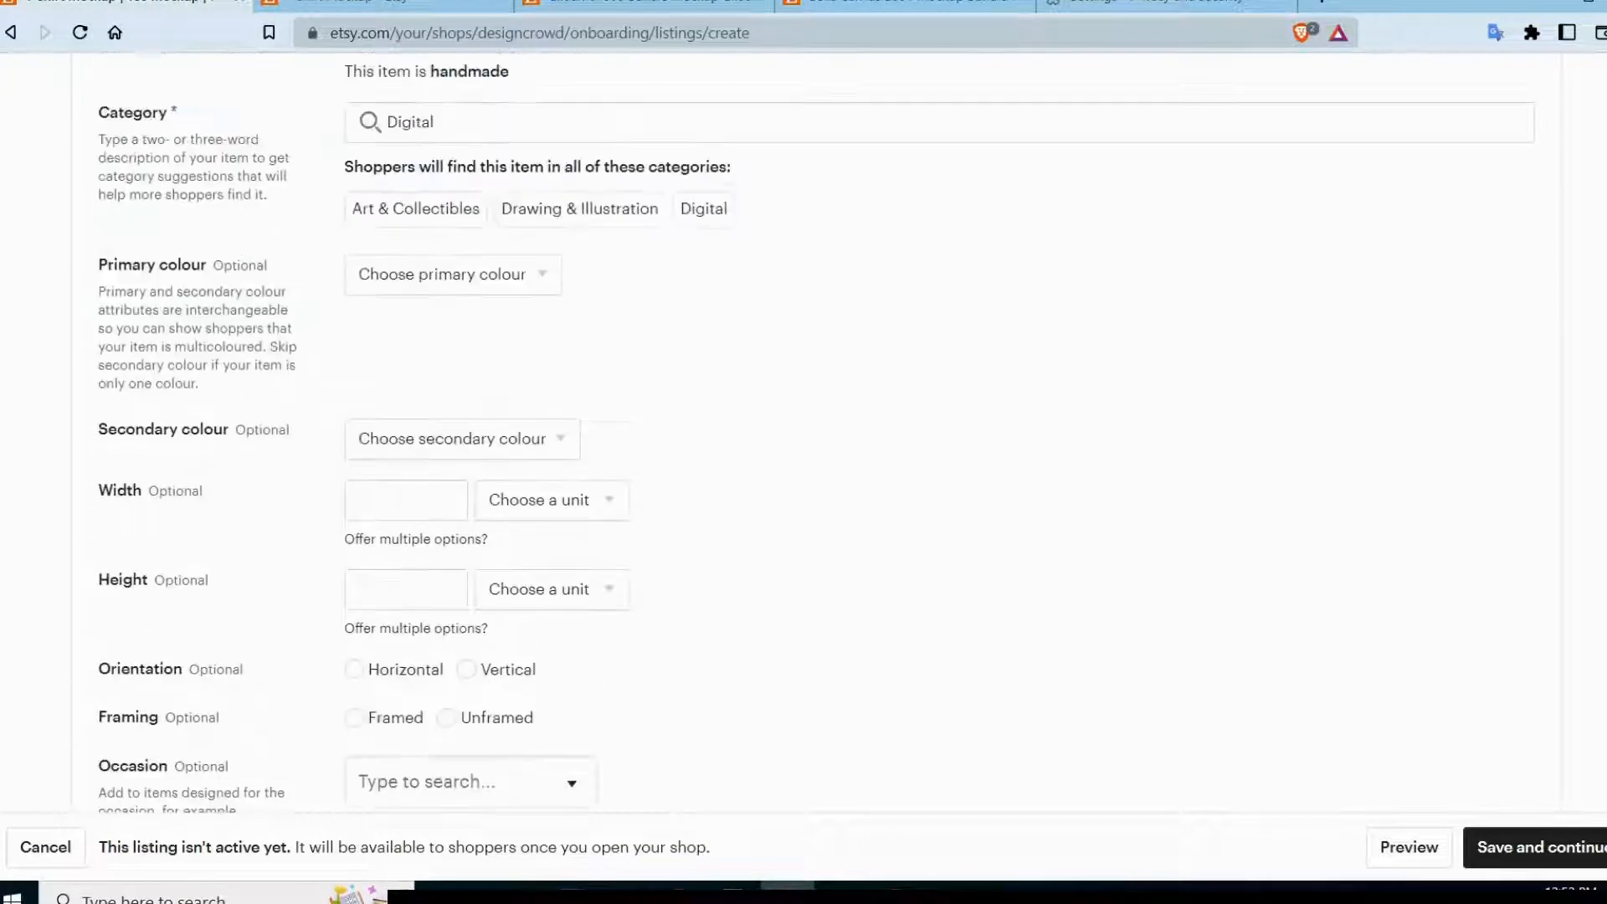
{"action": "scroll", "coordinate": [804, 419], "scroll_direction": "up", "scroll_amount": 2}
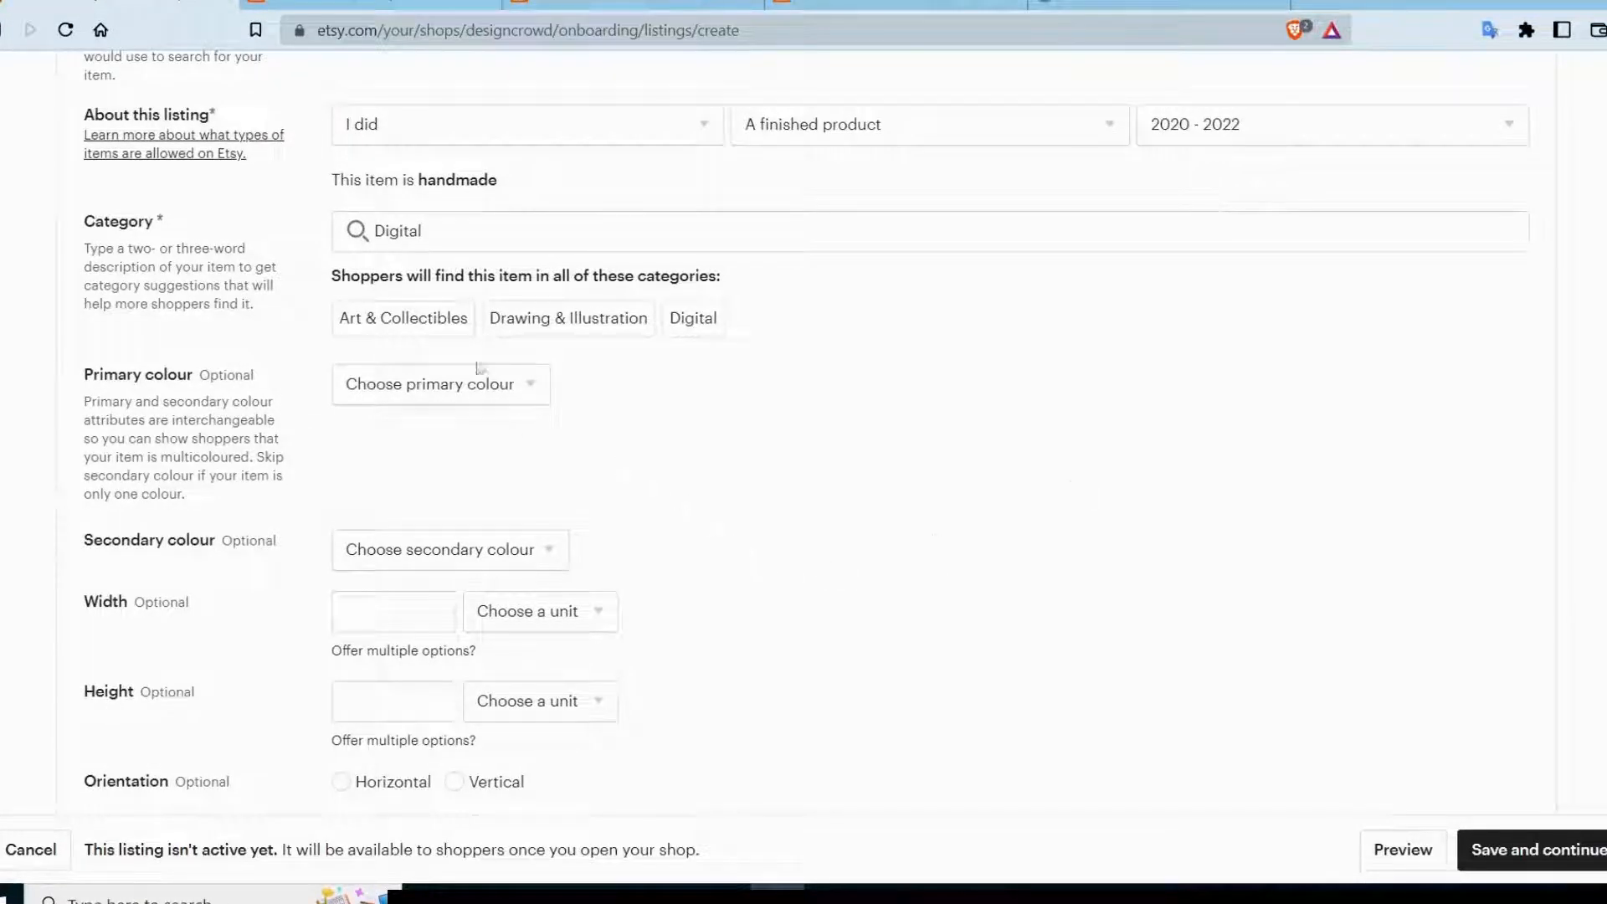
{"action": "scroll", "coordinate": [469, 351], "scroll_direction": "up", "scroll_amount": 1}
{"action": "scroll", "coordinate": [1358, 329], "scroll_direction": "down", "scroll_amount": 1}
{"action": "scroll", "coordinate": [1349, 339], "scroll_direction": "down", "scroll_amount": 1}
{"action": "left_click", "coordinate": [468, 274]}
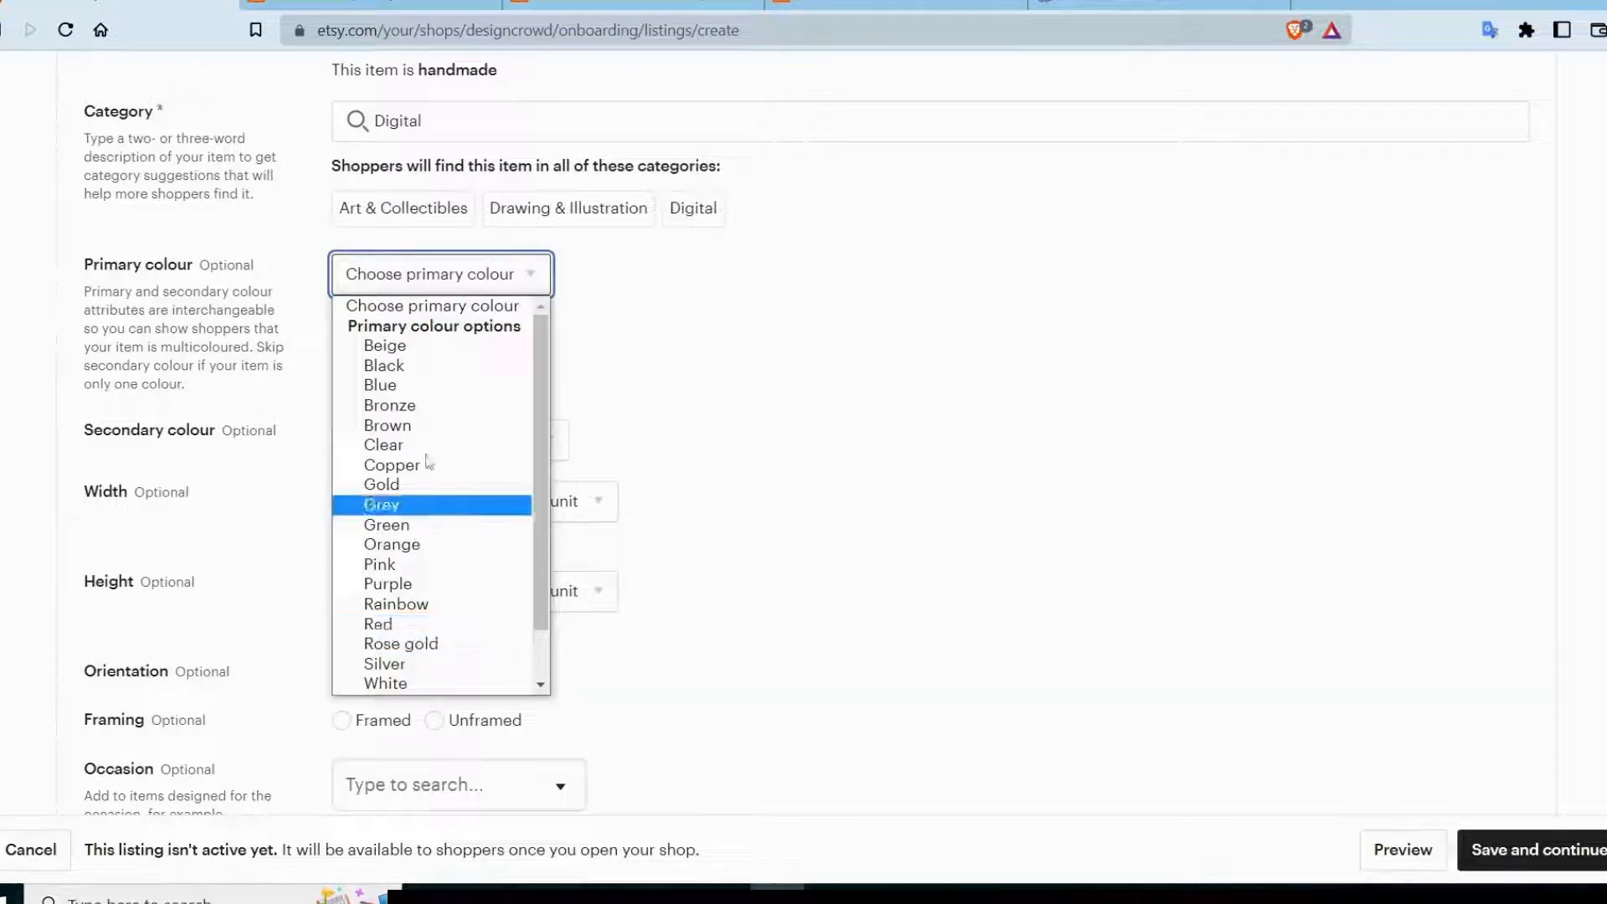
{"action": "left_click", "coordinate": [425, 366]}
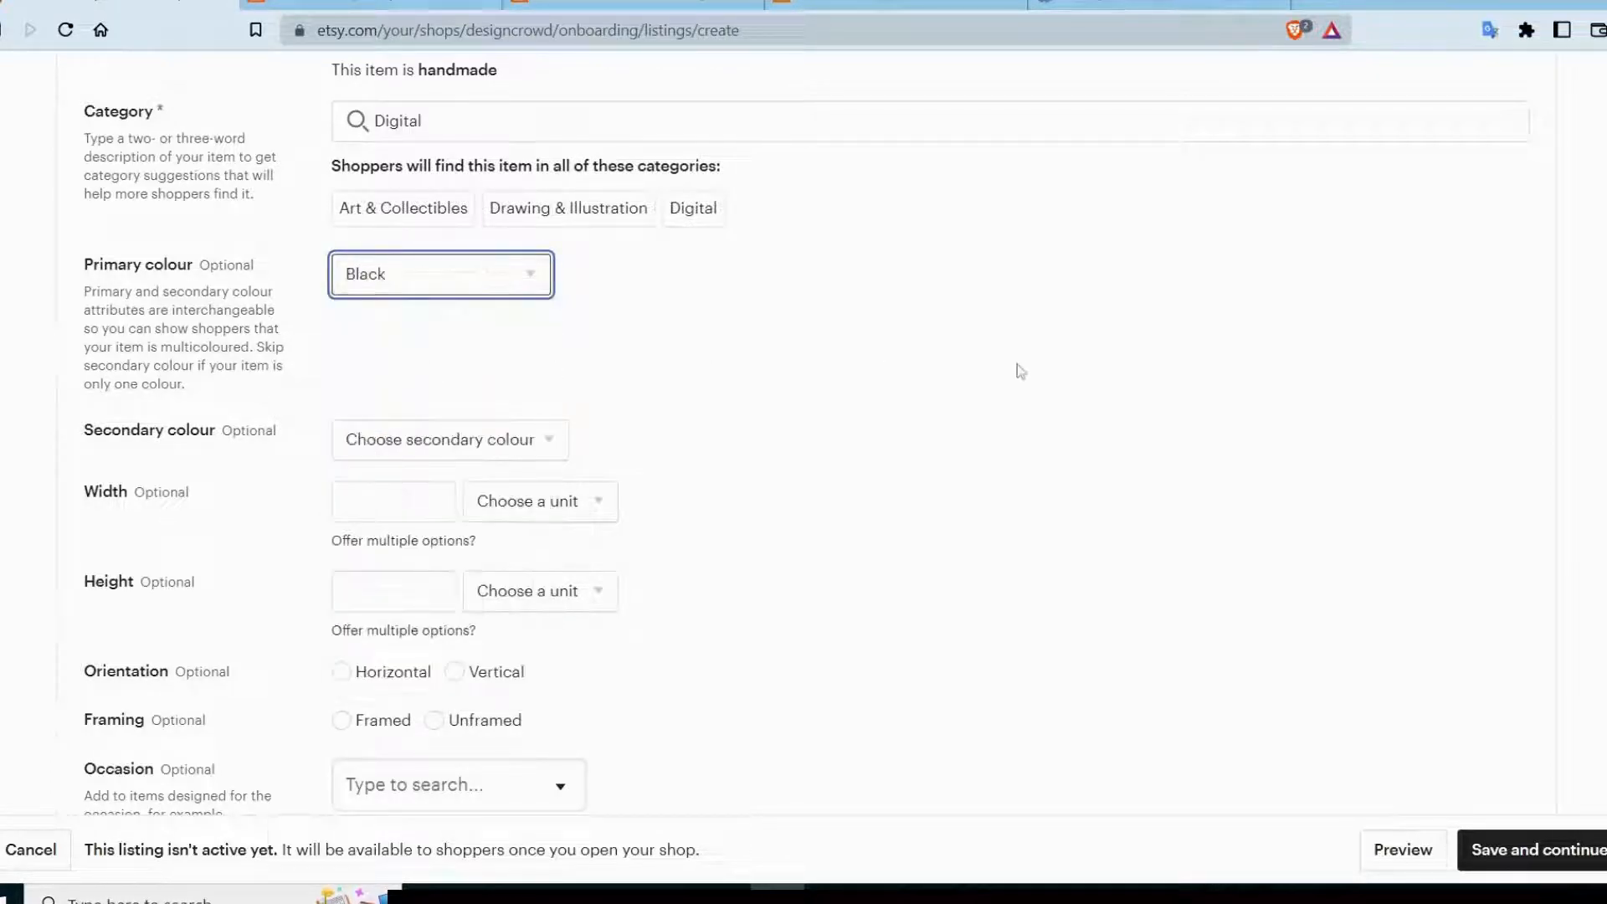
Review the listing's optional size, orientation, framing, occasion, celebration and room attributes, including the available Occasion choices.
{"action": "scroll", "coordinate": [854, 484], "scroll_direction": "down", "scroll_amount": 1}
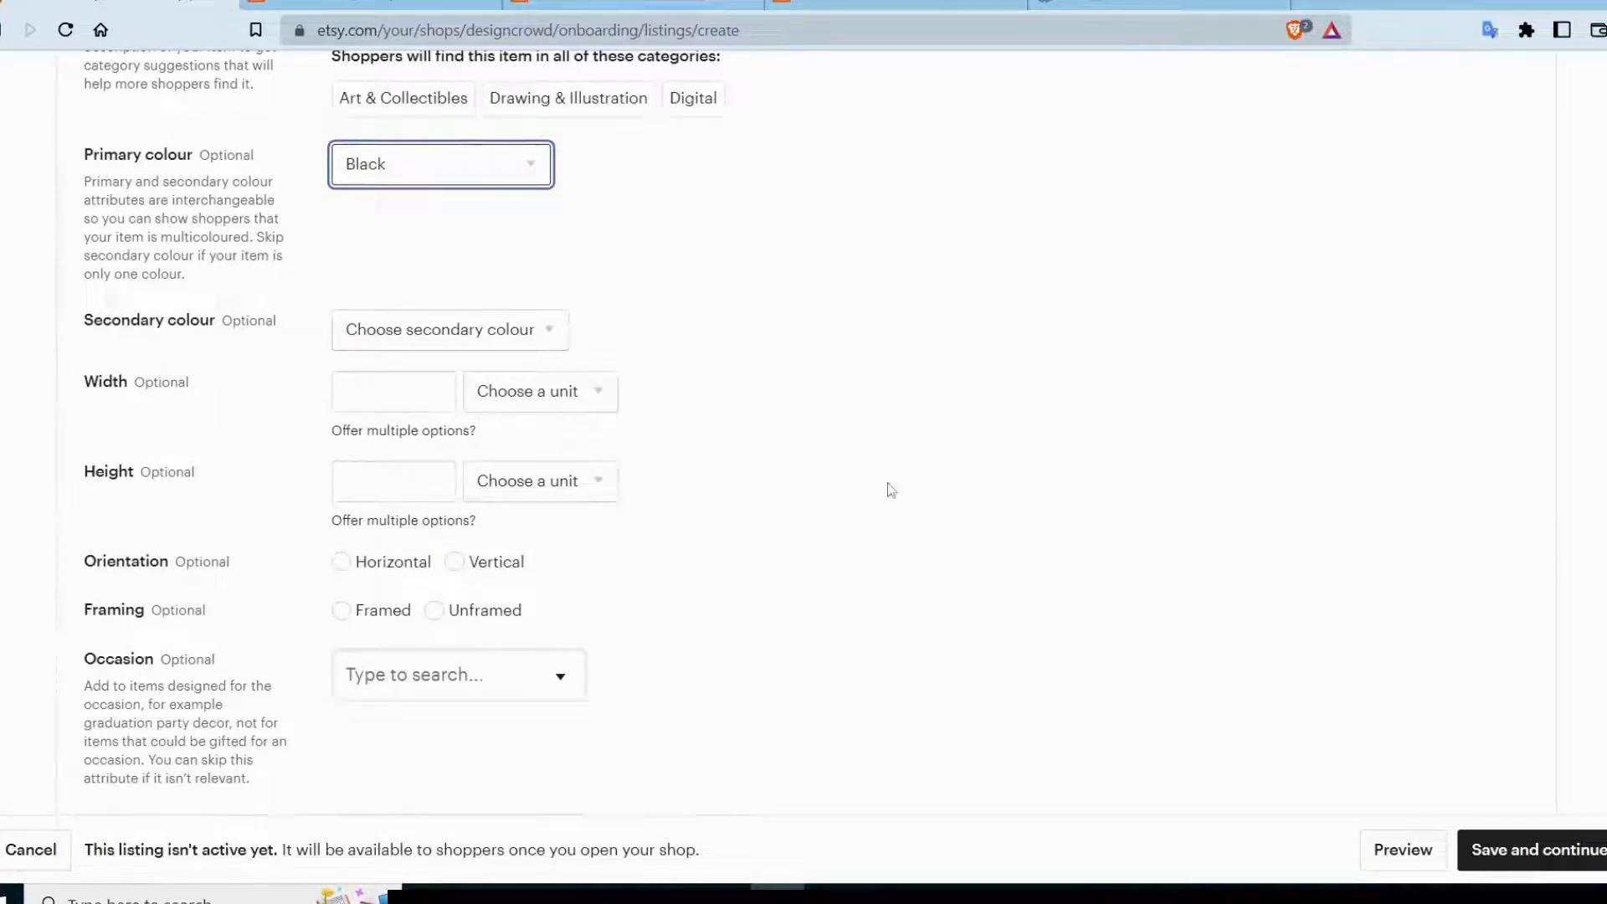
{"action": "scroll", "coordinate": [1124, 441], "scroll_direction": "up", "scroll_amount": 2}
{"action": "scroll", "coordinate": [1123, 441], "scroll_direction": "down", "scroll_amount": 2}
{"action": "scroll", "coordinate": [1123, 441], "scroll_direction": "down", "scroll_amount": 3}
{"action": "scroll", "coordinate": [1123, 442], "scroll_direction": "down", "scroll_amount": 1}
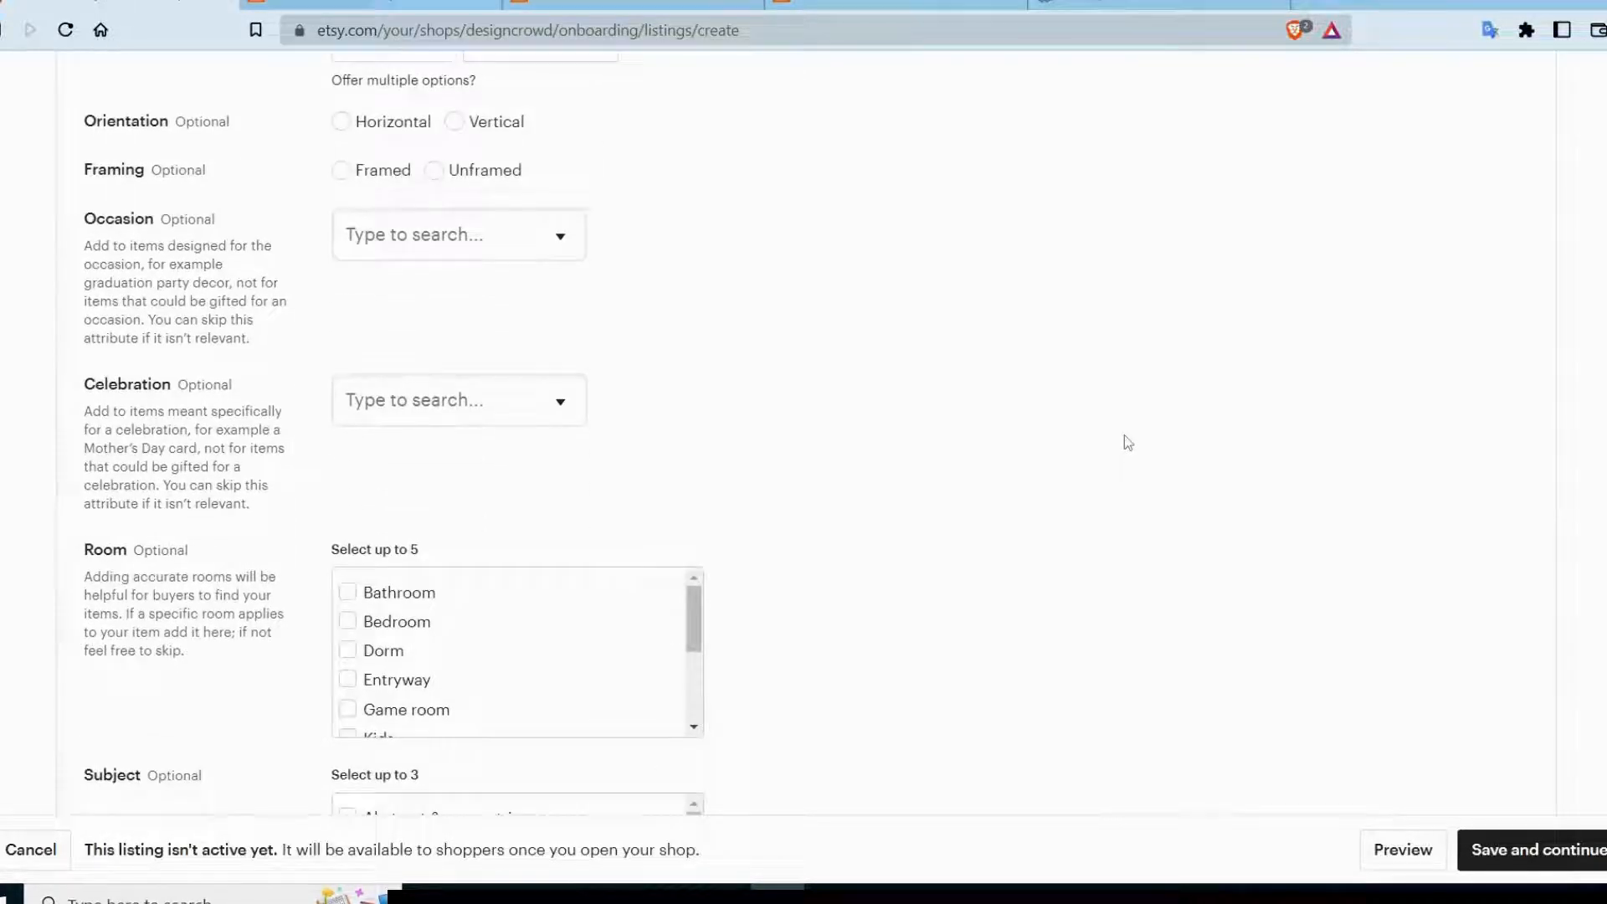
{"action": "left_click", "coordinate": [478, 211]}
{"action": "scroll", "coordinate": [418, 442], "scroll_direction": "down", "scroll_amount": 4}
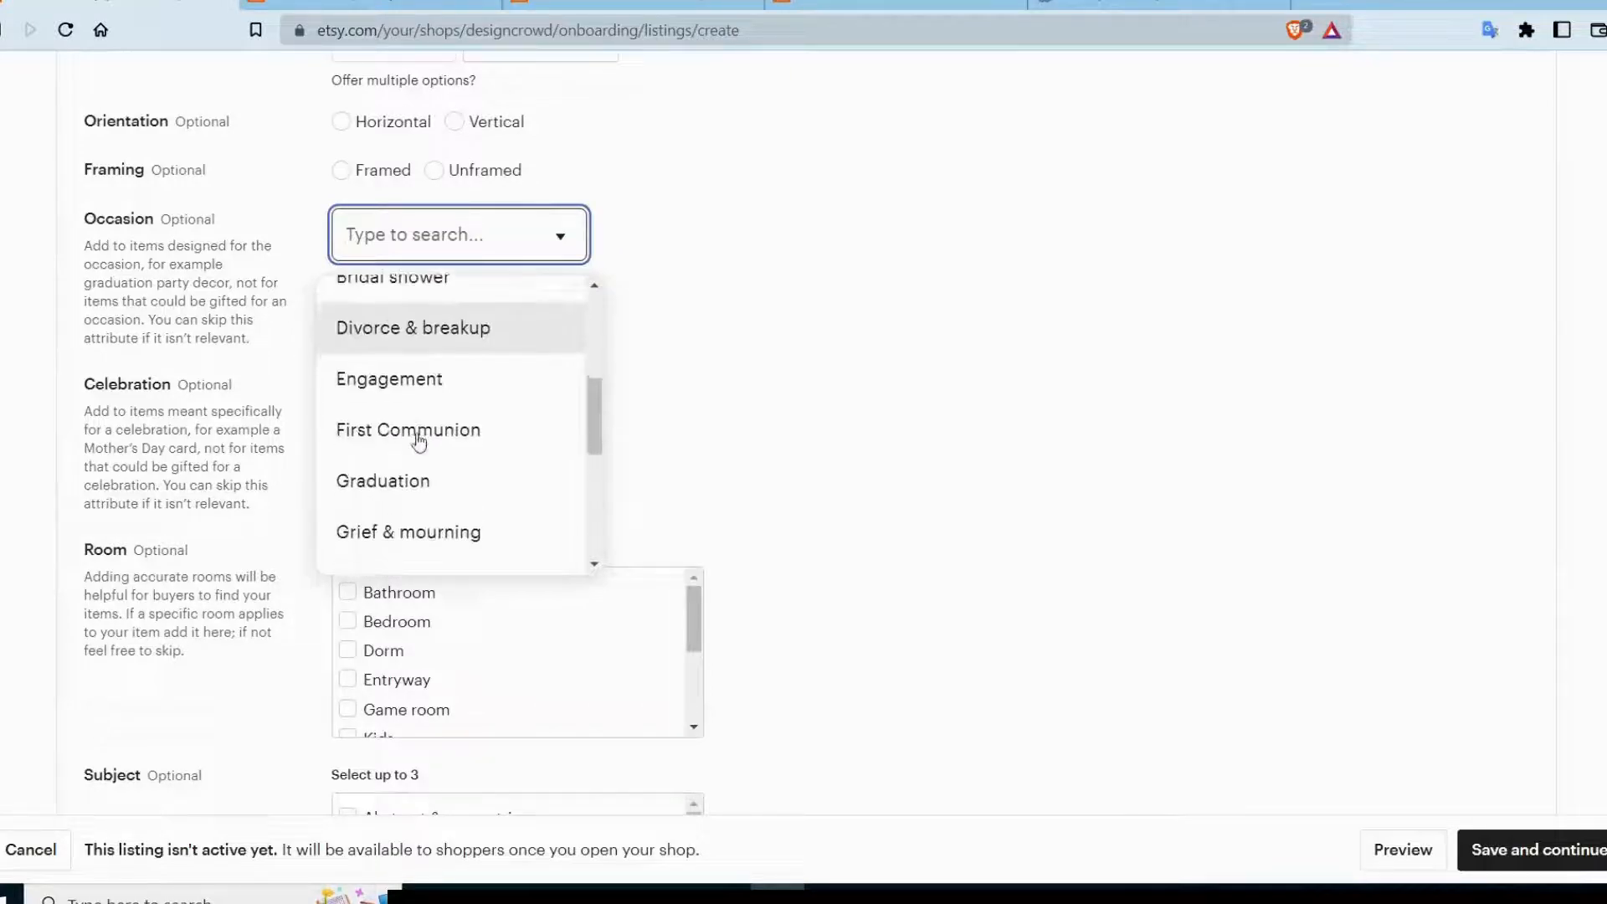
{"action": "scroll", "coordinate": [423, 523], "scroll_direction": "down", "scroll_amount": 5}
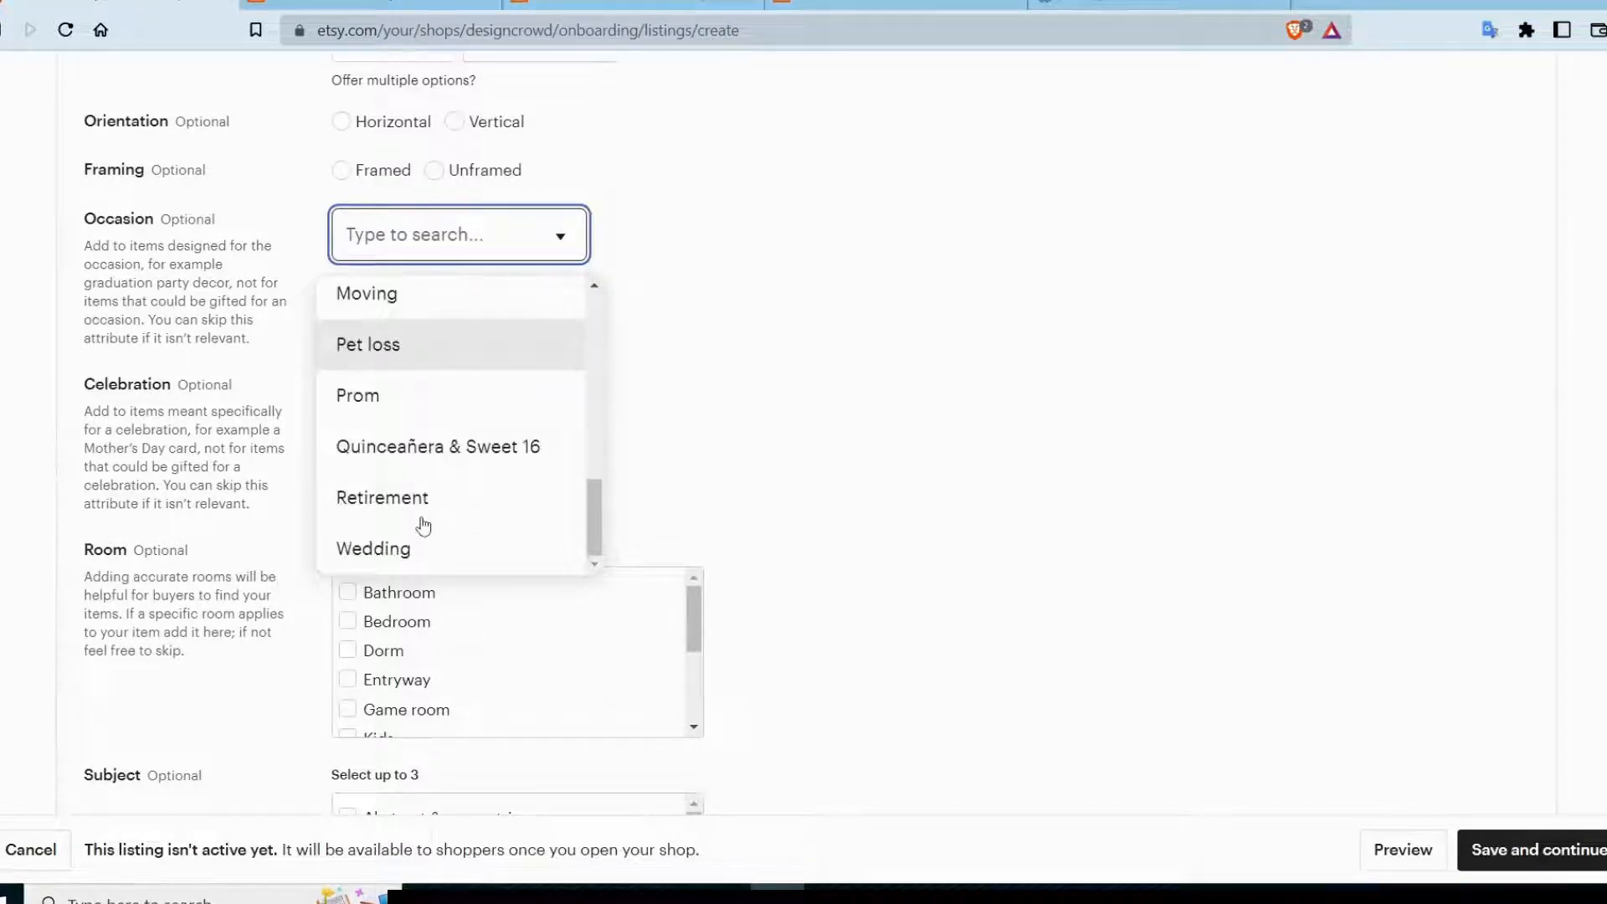
{"action": "scroll", "coordinate": [423, 525], "scroll_direction": "up", "scroll_amount": 6}
{"action": "scroll", "coordinate": [423, 526], "scroll_direction": "down", "scroll_amount": 5}
{"action": "left_click", "coordinate": [1261, 321]}
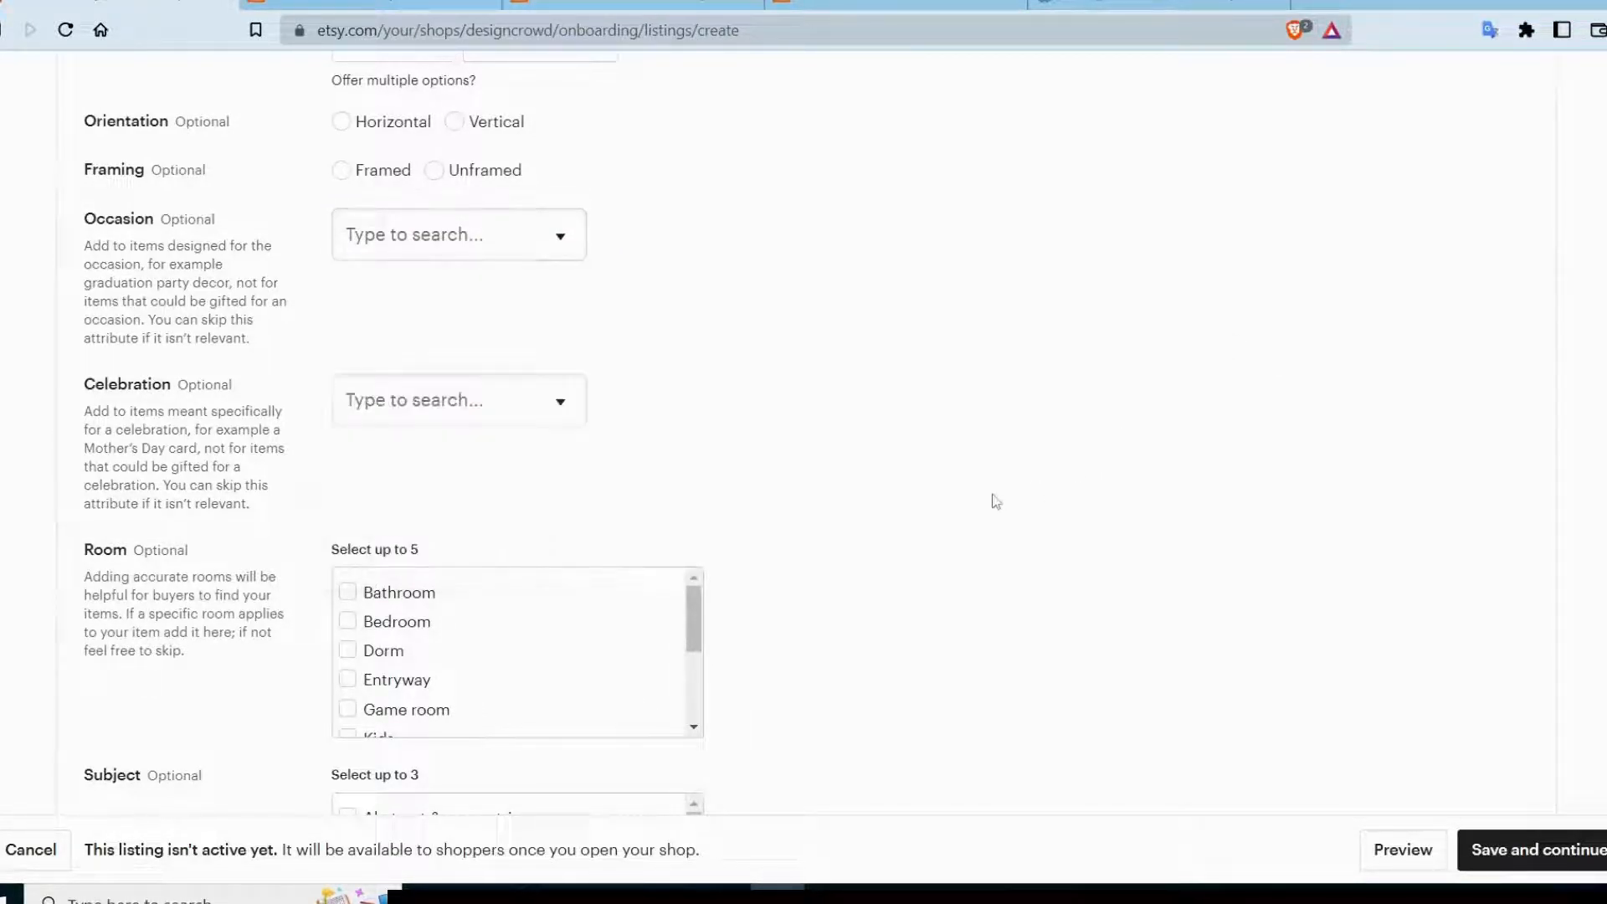
{"action": "scroll", "coordinate": [996, 501], "scroll_direction": "down", "scroll_amount": 3}
{"action": "scroll", "coordinate": [996, 501], "scroll_direction": "up", "scroll_amount": 6}
{"action": "scroll", "coordinate": [996, 500], "scroll_direction": "down", "scroll_amount": 1}
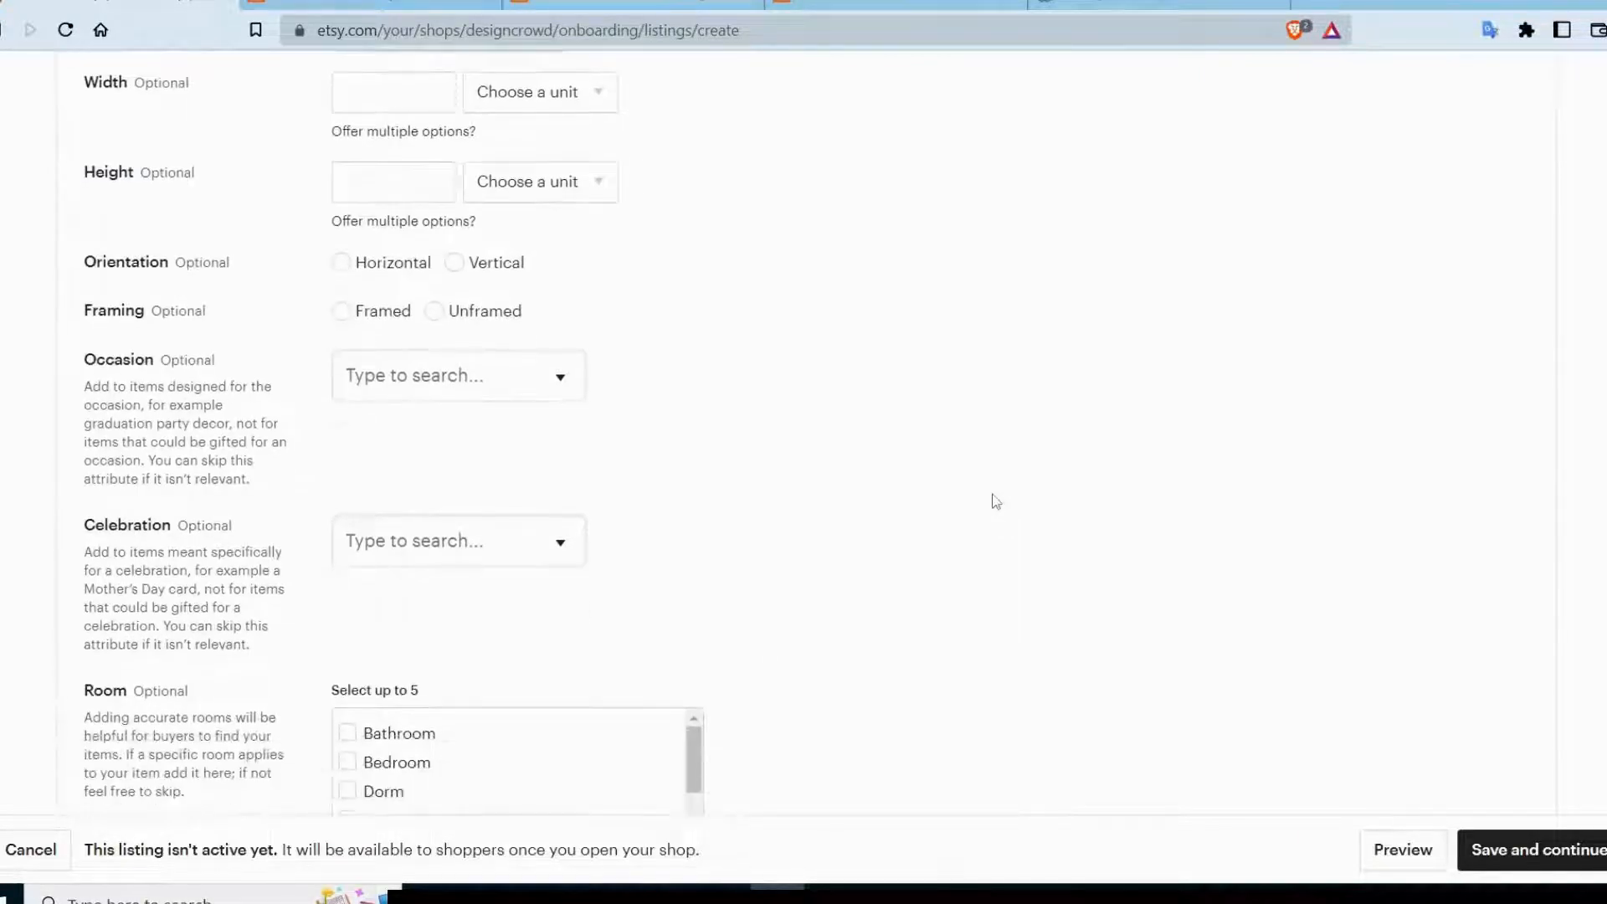
Set the listing's renewal option to Automatic and its type to Digital.
{"action": "scroll", "coordinate": [1302, 423], "scroll_direction": "down", "scroll_amount": 7}
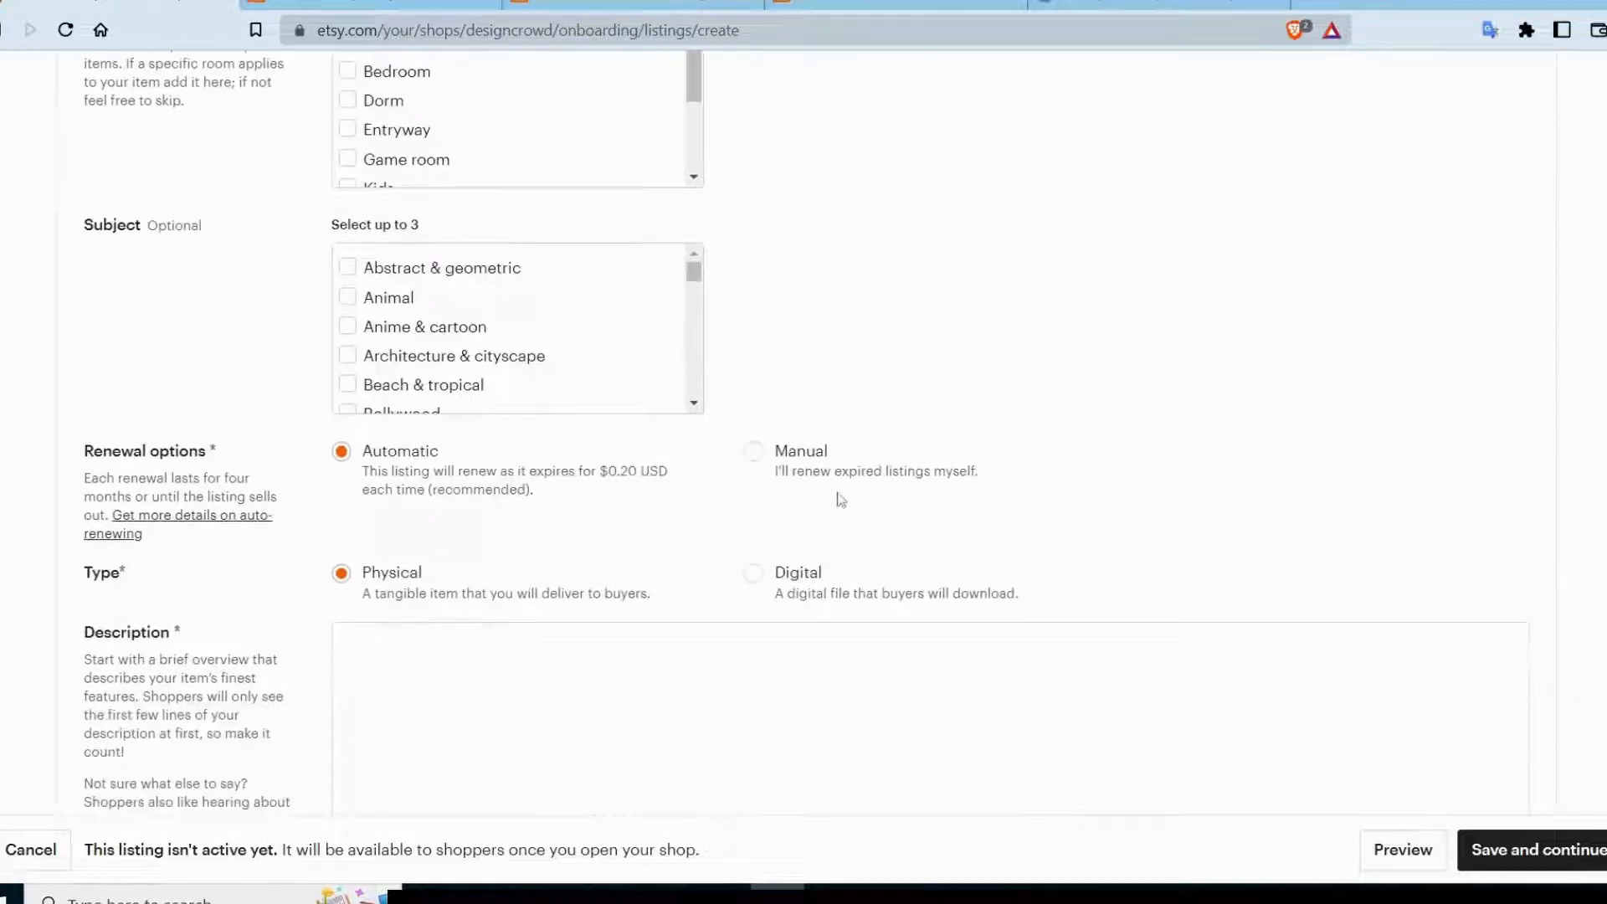
{"action": "scroll", "coordinate": [807, 491], "scroll_direction": "down", "scroll_amount": 3}
{"action": "left_click", "coordinate": [763, 249]}
{"action": "left_click", "coordinate": [753, 352]}
{"action": "left_click", "coordinate": [443, 258]}
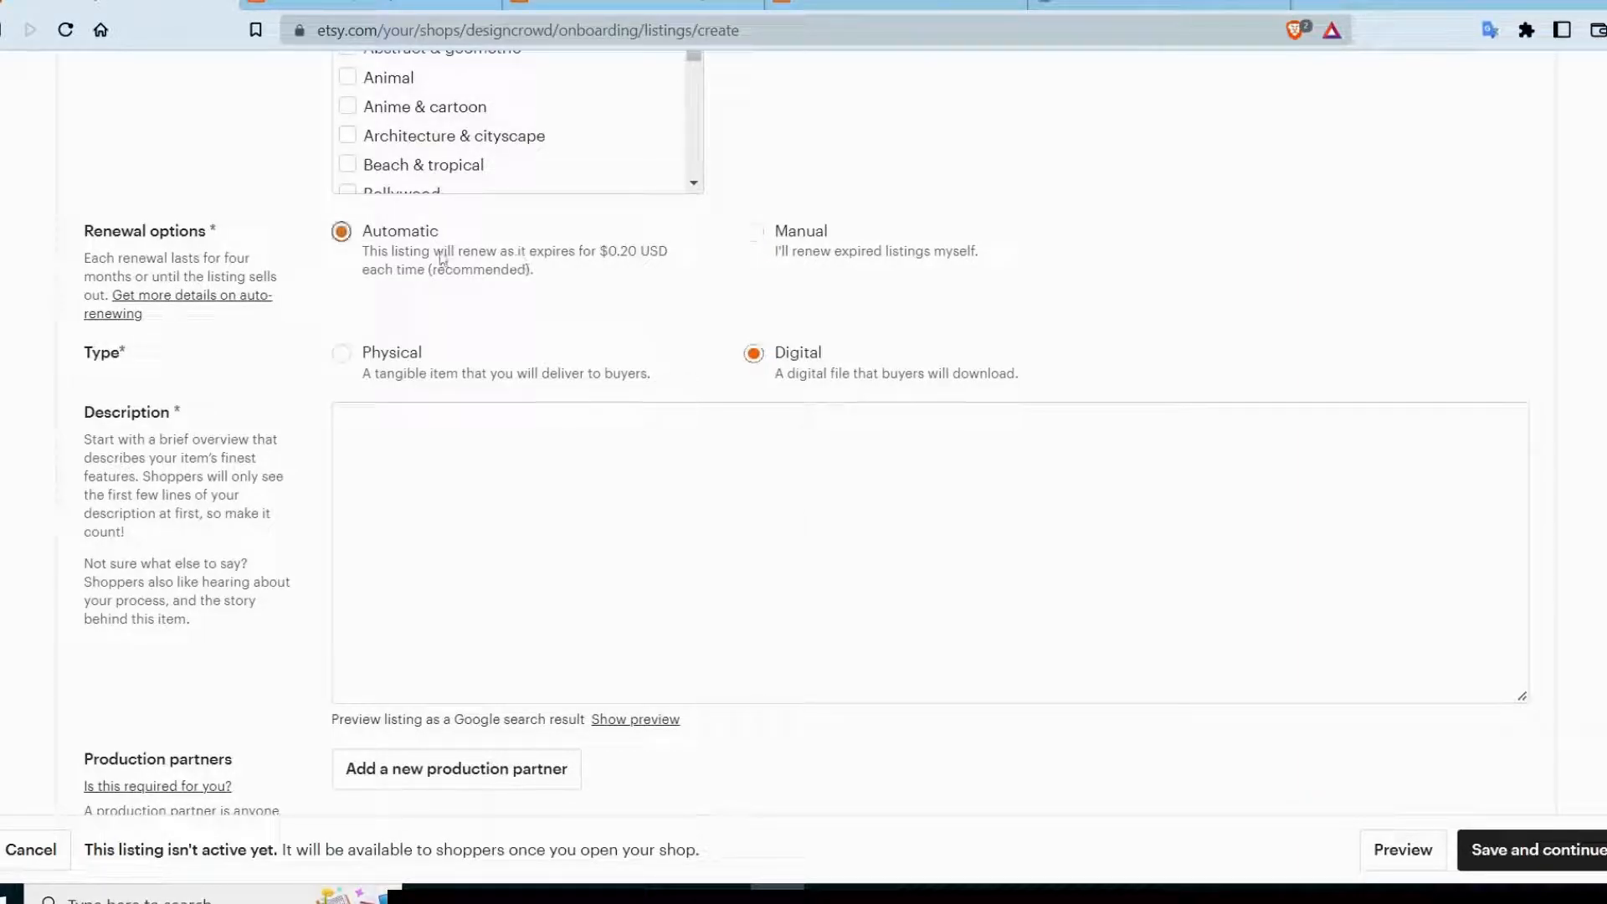
Write the listing description "with this tshirt mockup you can show case your design in".
{"action": "scroll", "coordinate": [1334, 255], "scroll_direction": "up", "scroll_amount": 3}
{"action": "scroll", "coordinate": [1334, 255], "scroll_direction": "down", "scroll_amount": 4}
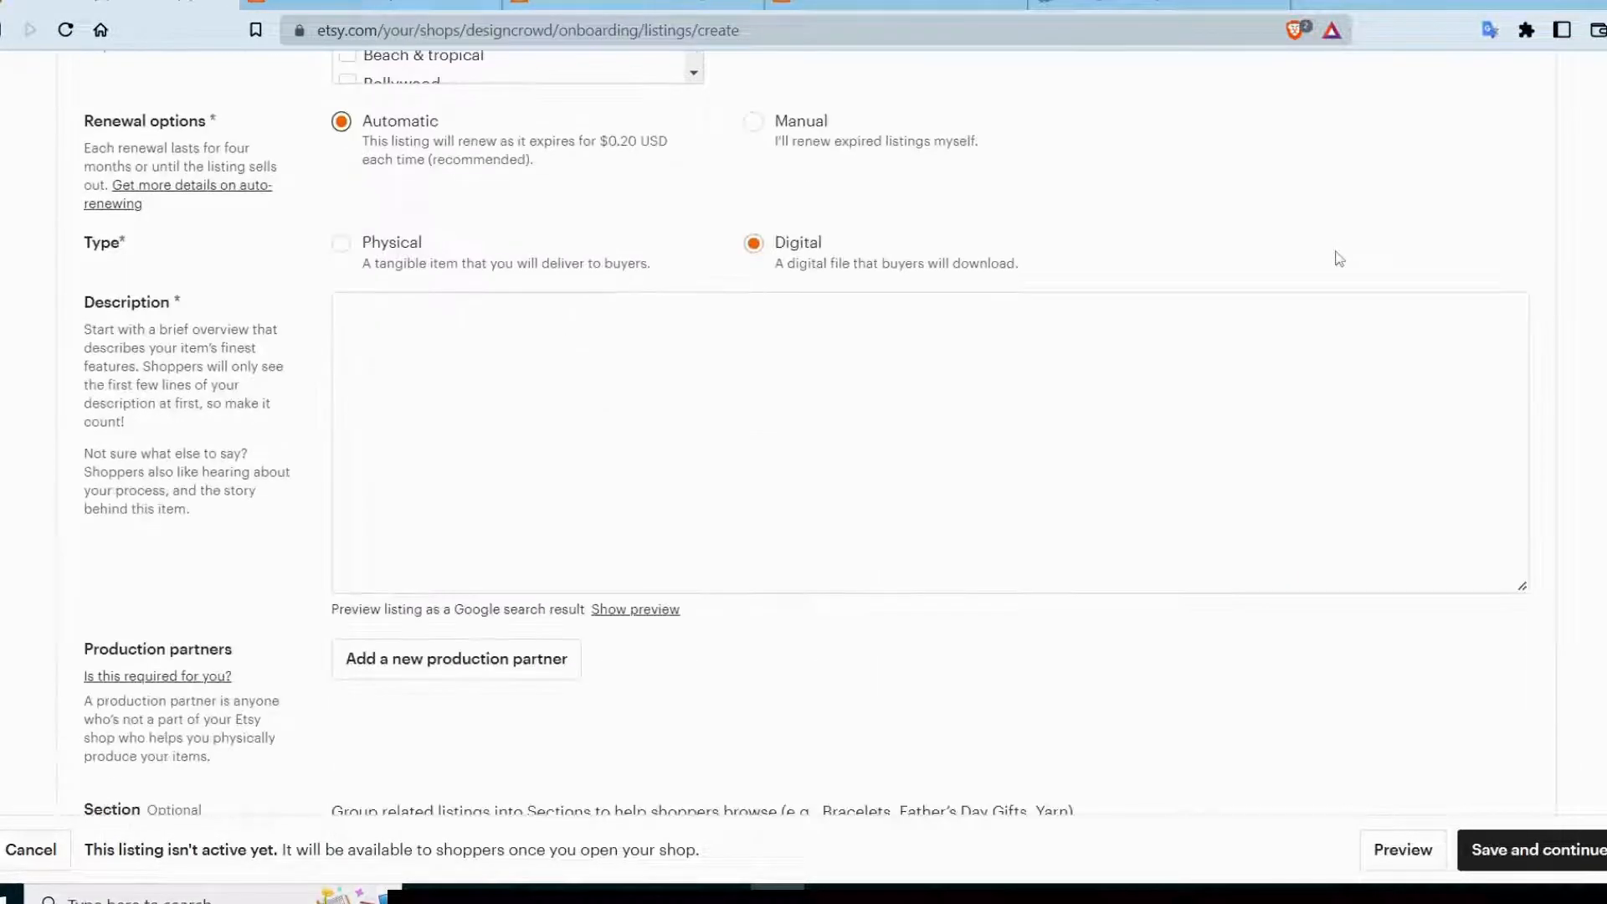
{"action": "left_click", "coordinate": [1038, 394]}
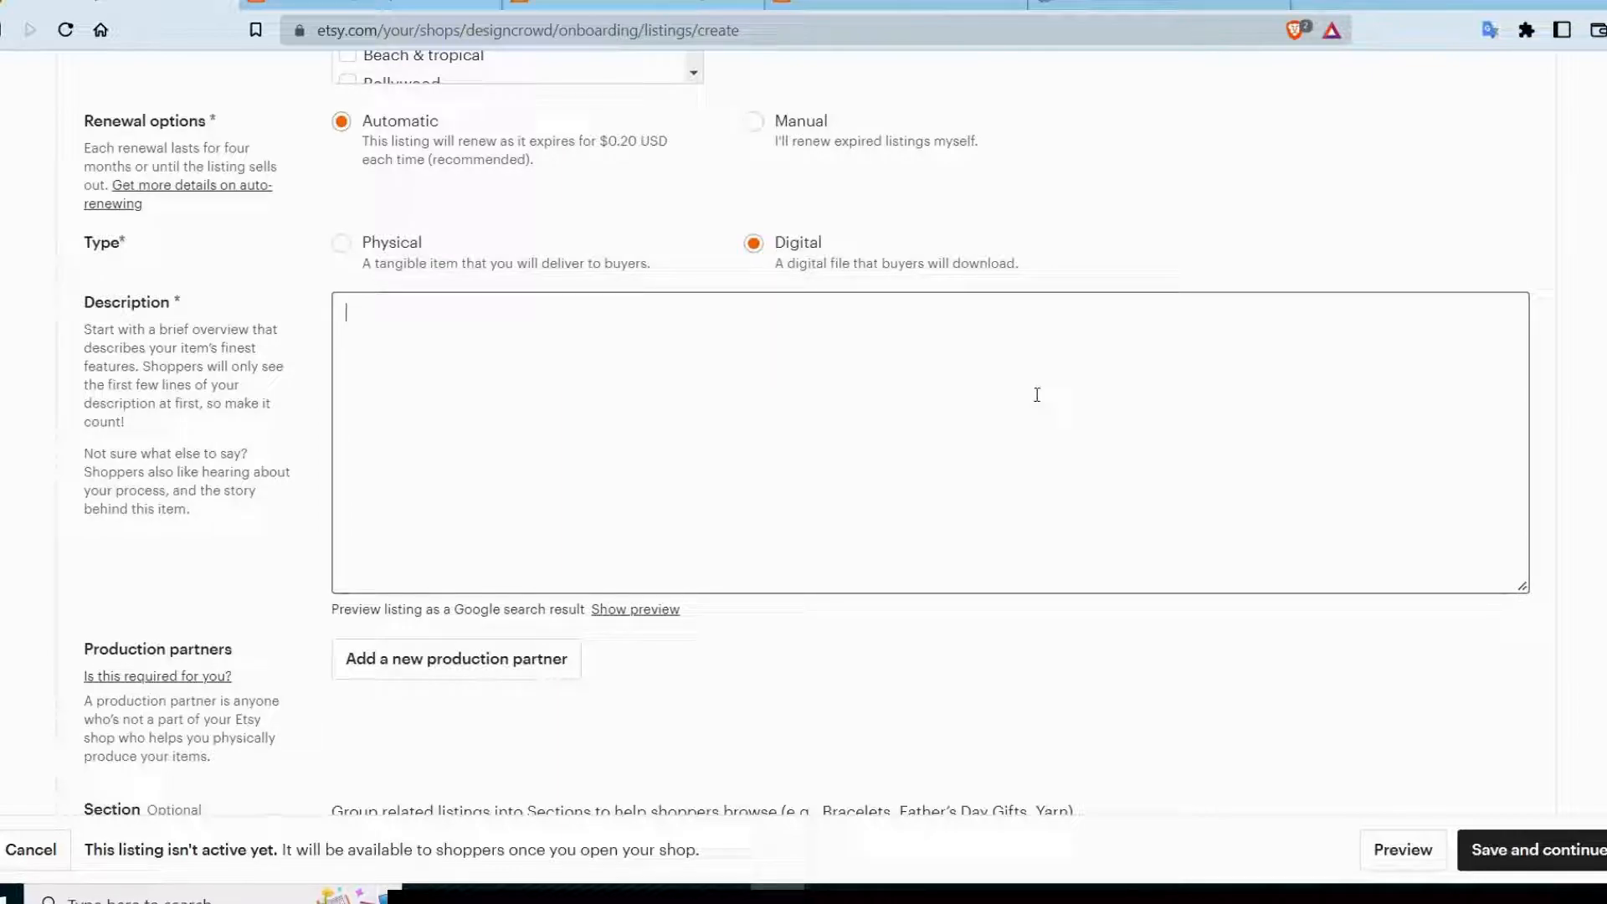
{"action": "type", "text": "with this "}
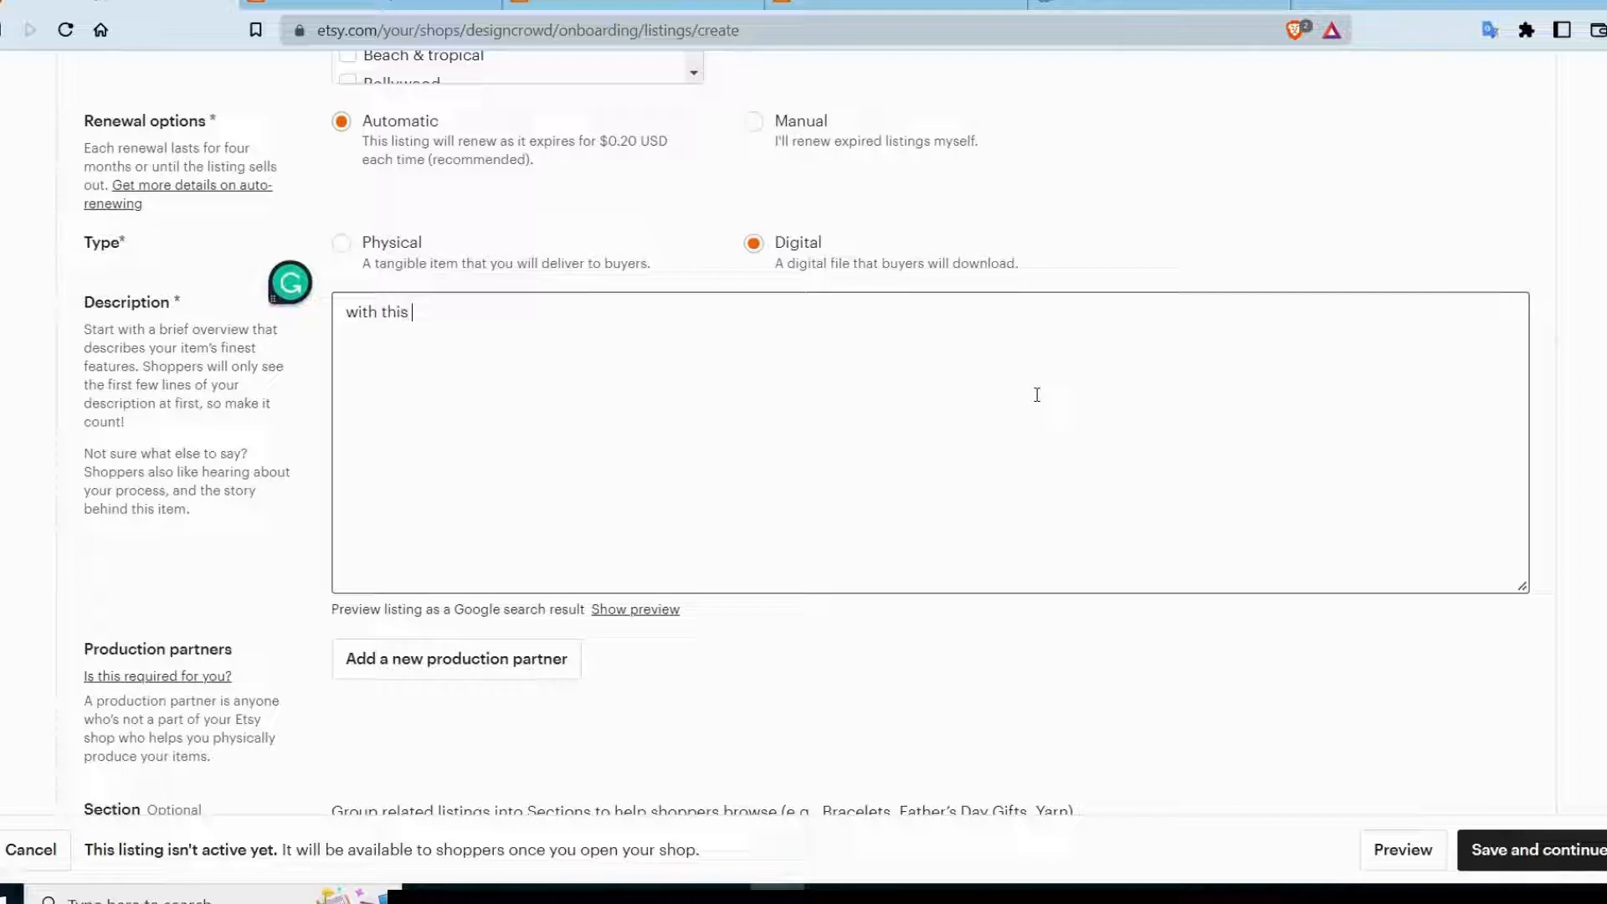
{"action": "type", "text": "tshirt mockup you "}
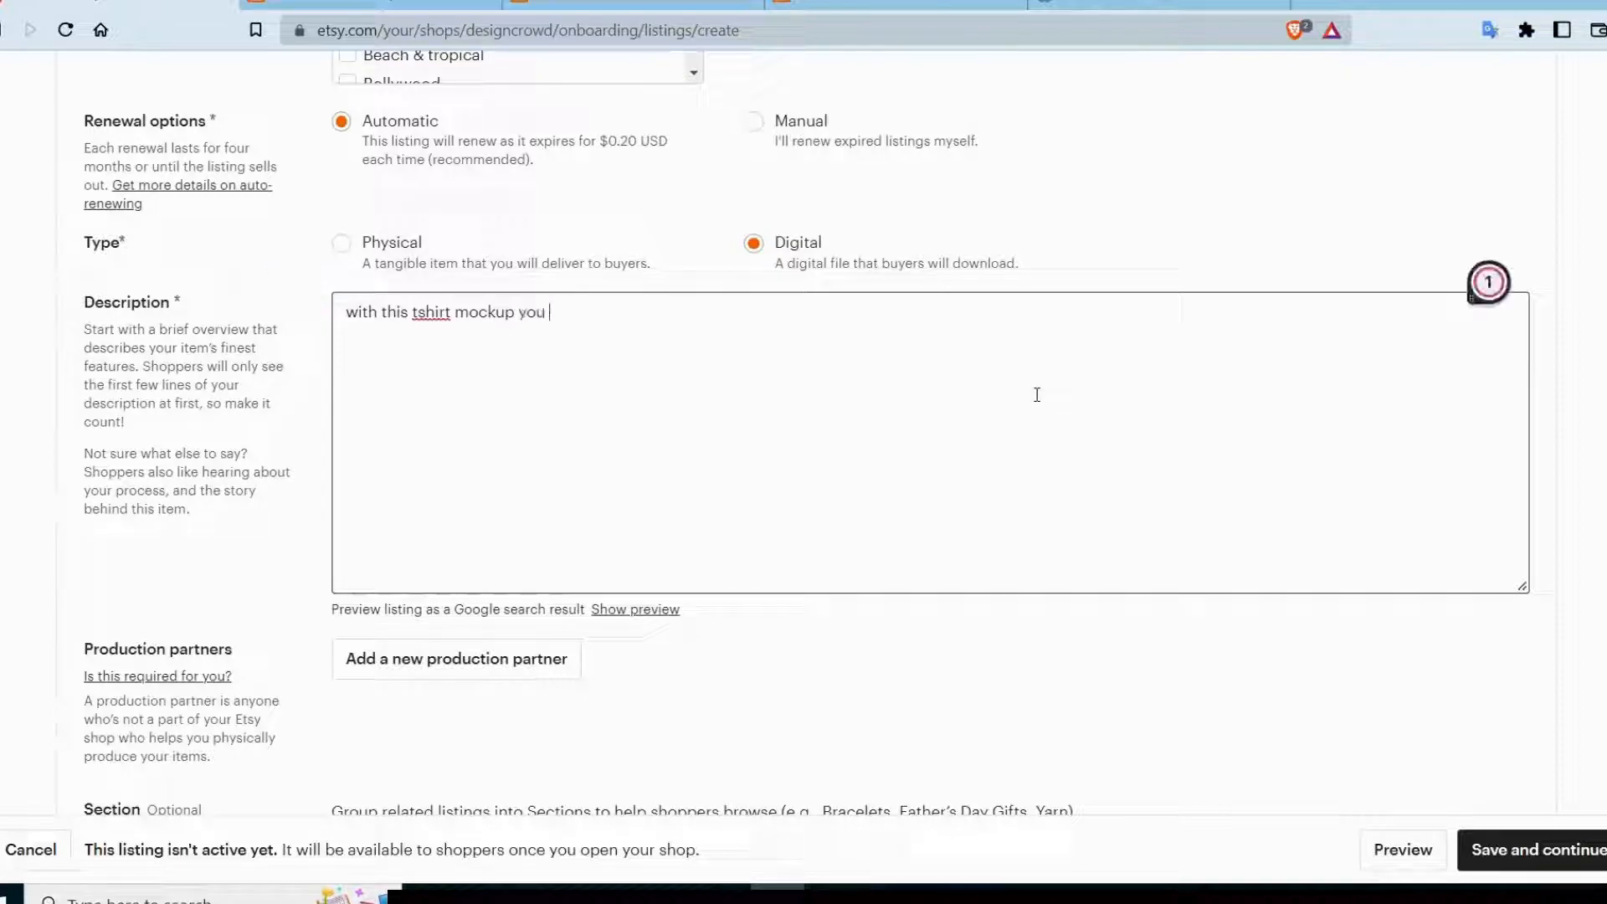
{"action": "type", "text": "can sh"}
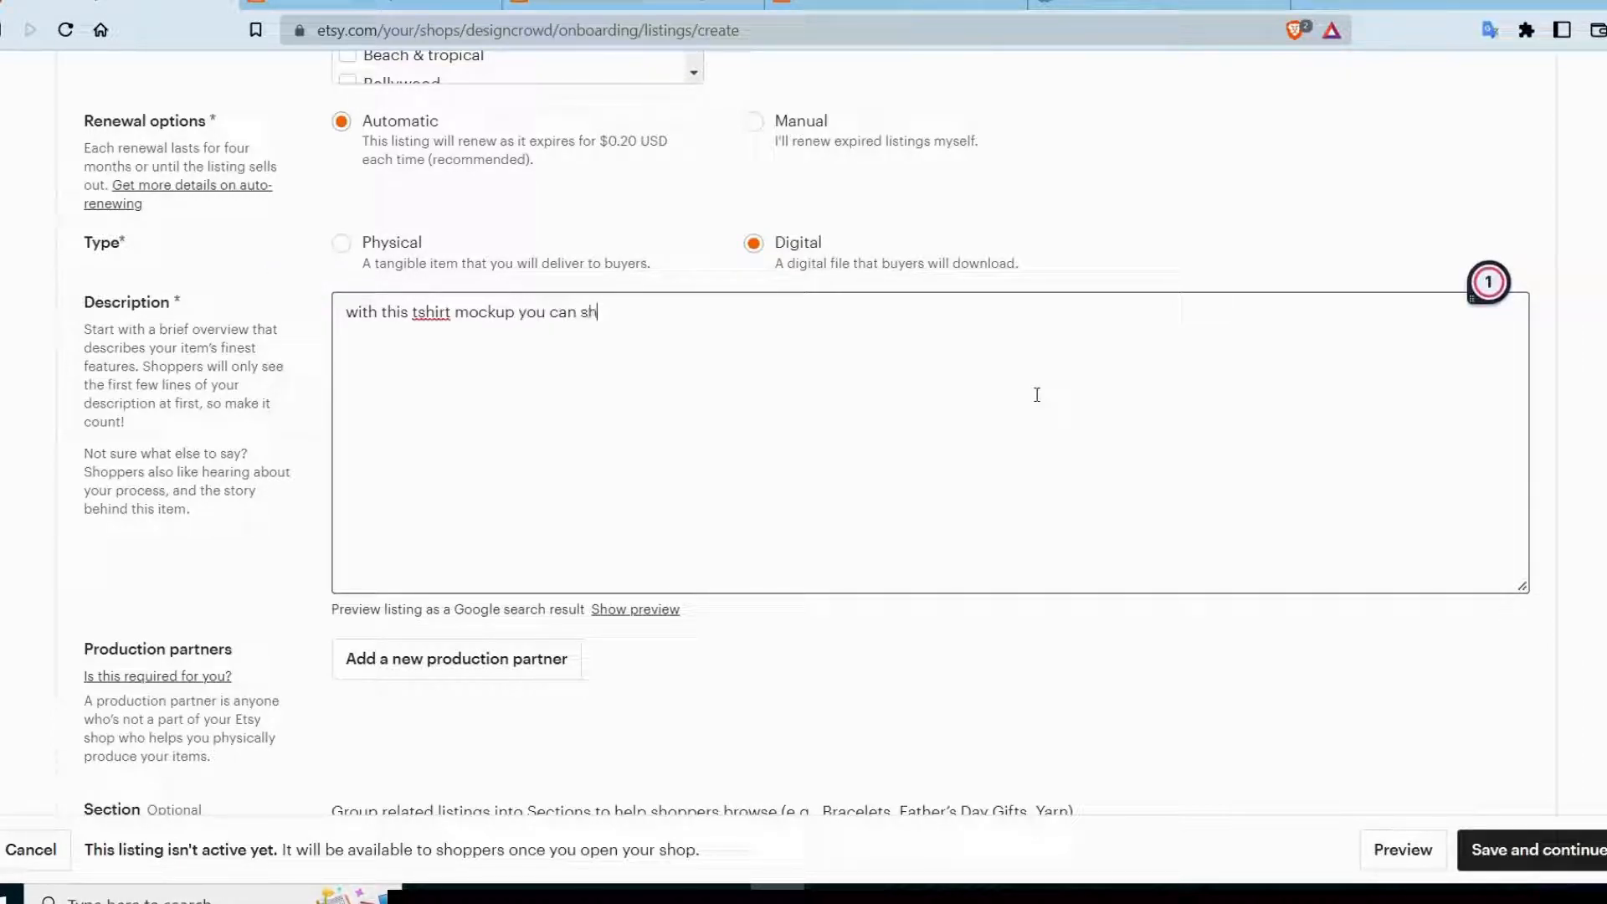
{"action": "type", "text": "ow case "}
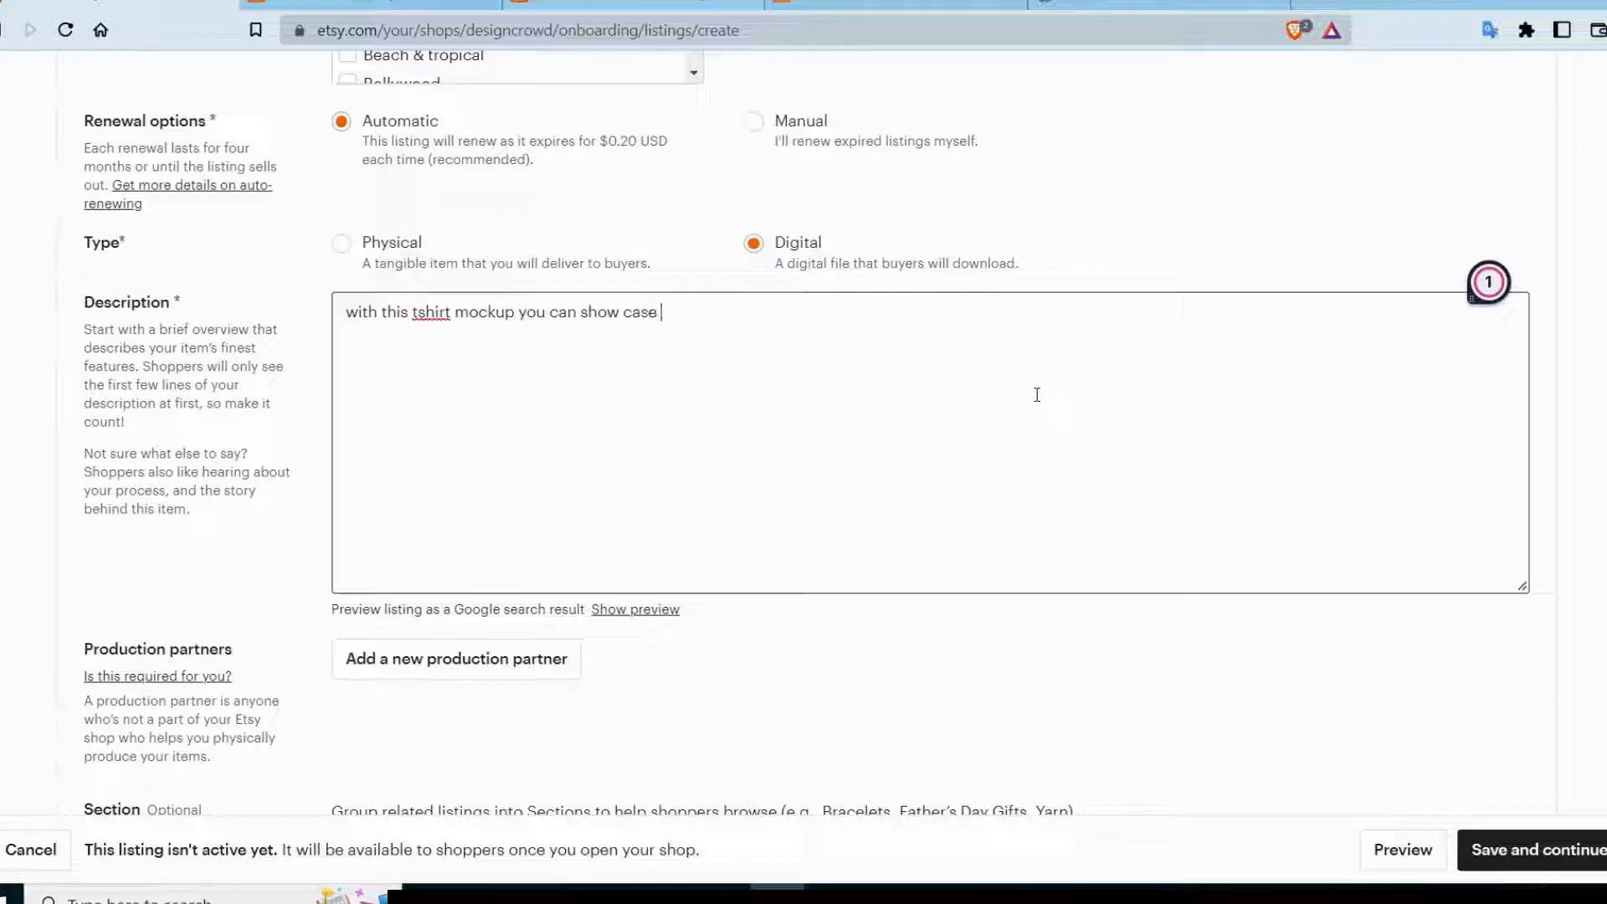
{"action": "type", "text": "your desi"}
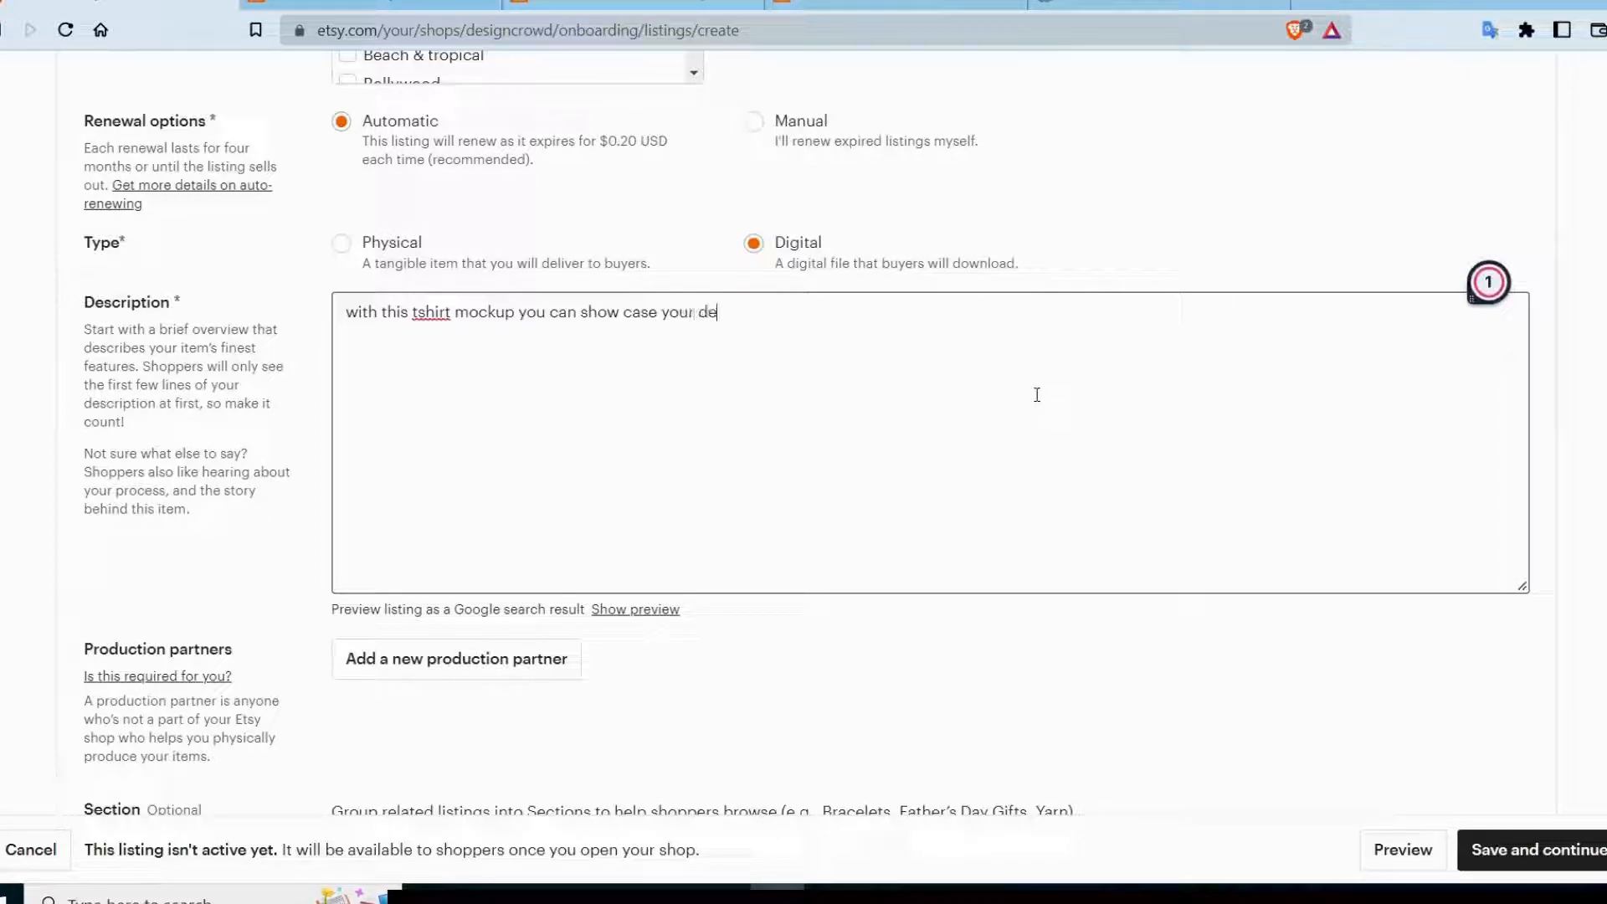
{"action": "type", "text": "gn in"}
Add a first shop section titled Unisex tshirt mockup and assign the listing to it.
{"action": "scroll", "coordinate": [452, 397], "scroll_direction": "down", "scroll_amount": 4}
{"action": "scroll", "coordinate": [466, 398], "scroll_direction": "up", "scroll_amount": 1}
{"action": "scroll", "coordinate": [466, 407], "scroll_direction": "down", "scroll_amount": 1}
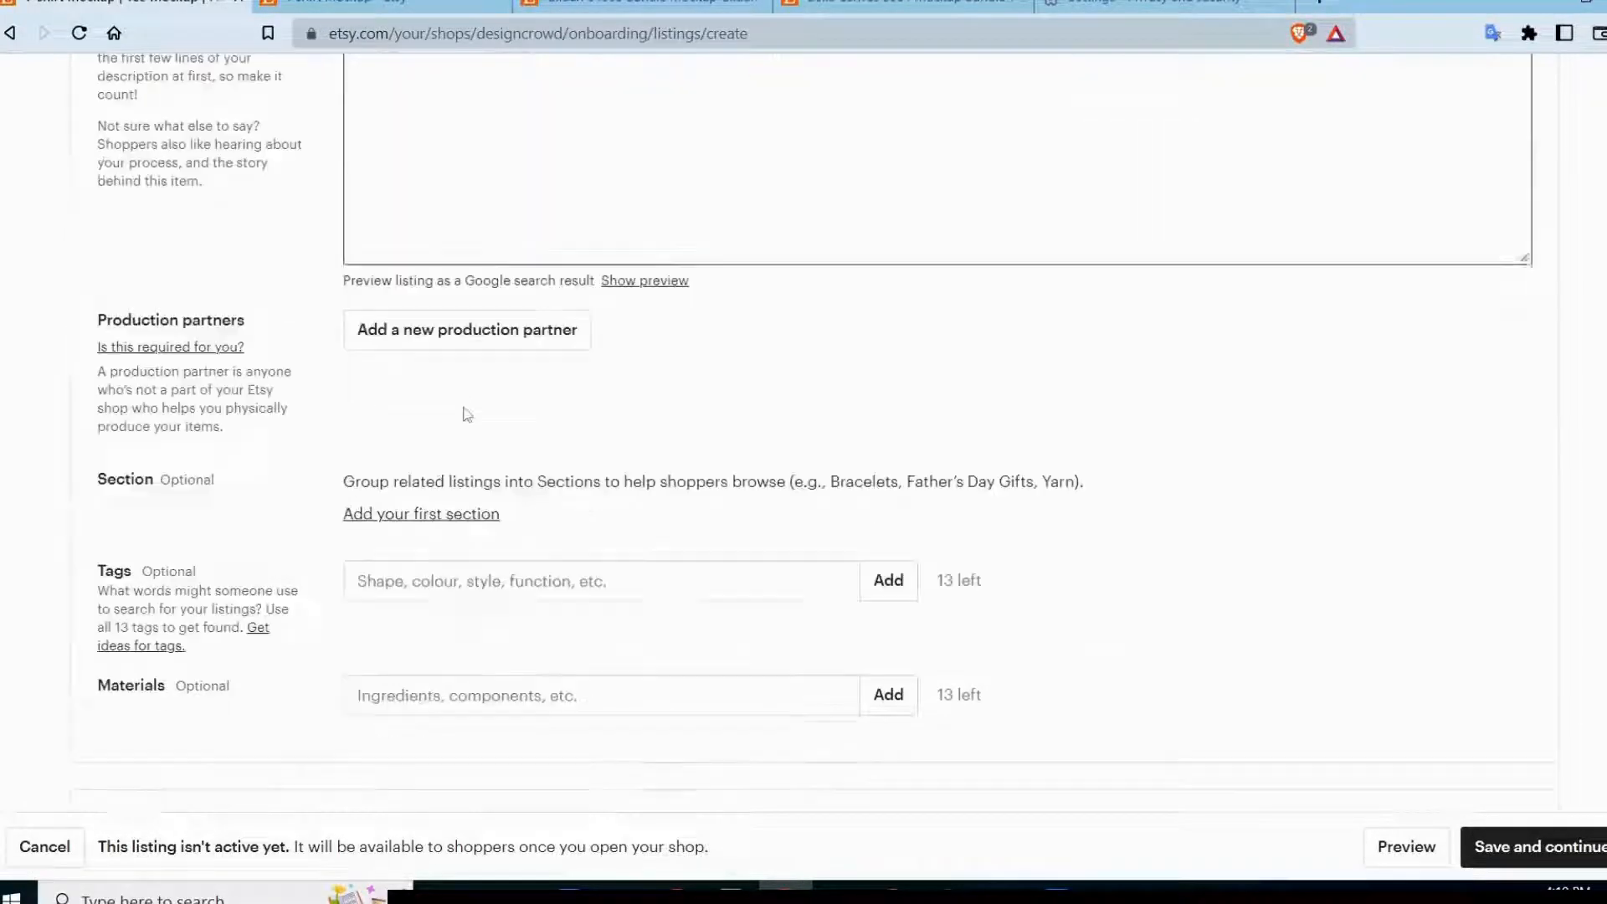
{"action": "left_click", "coordinate": [433, 515]}
{"action": "left_click", "coordinate": [705, 474]}
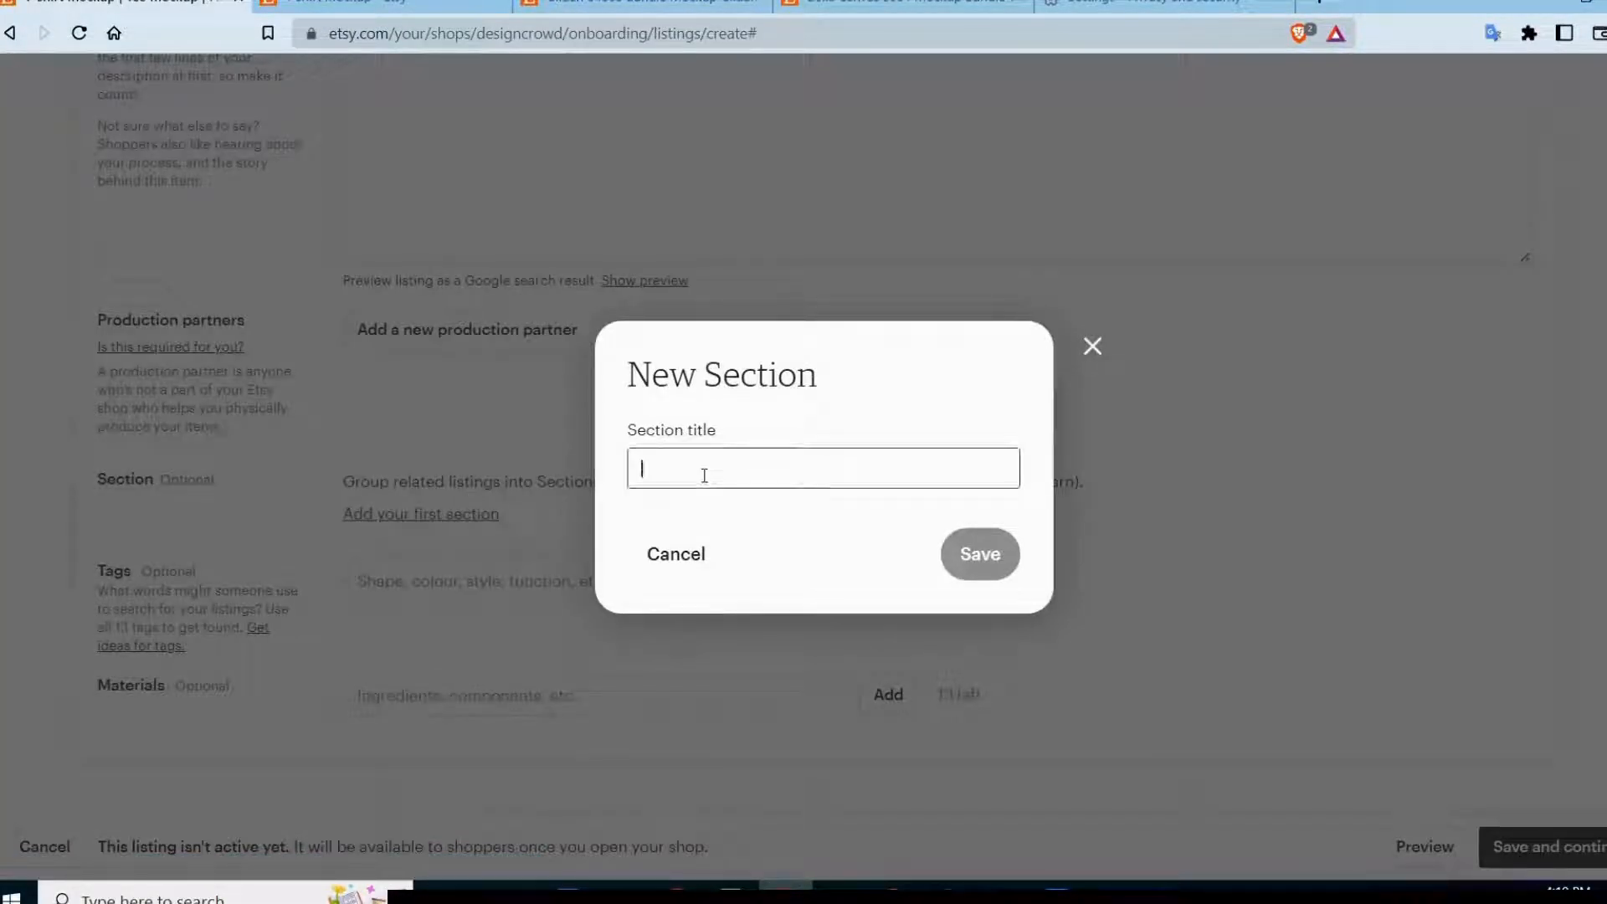
{"action": "type", "text": "Unisex tshirt mockup"}
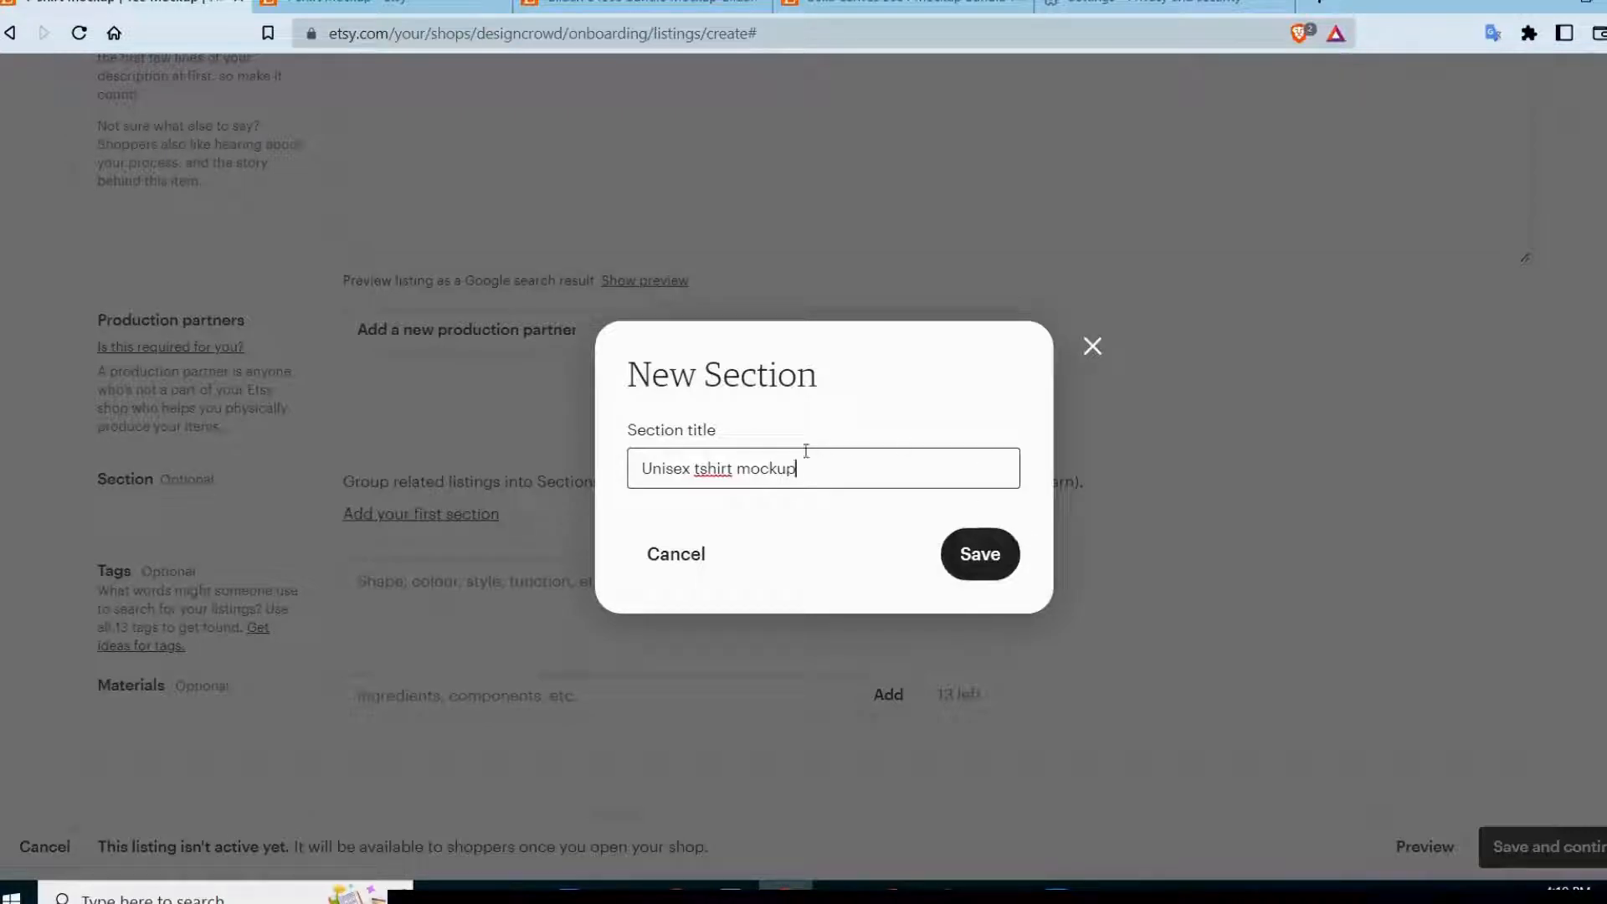
{"action": "left_click", "coordinate": [971, 562]}
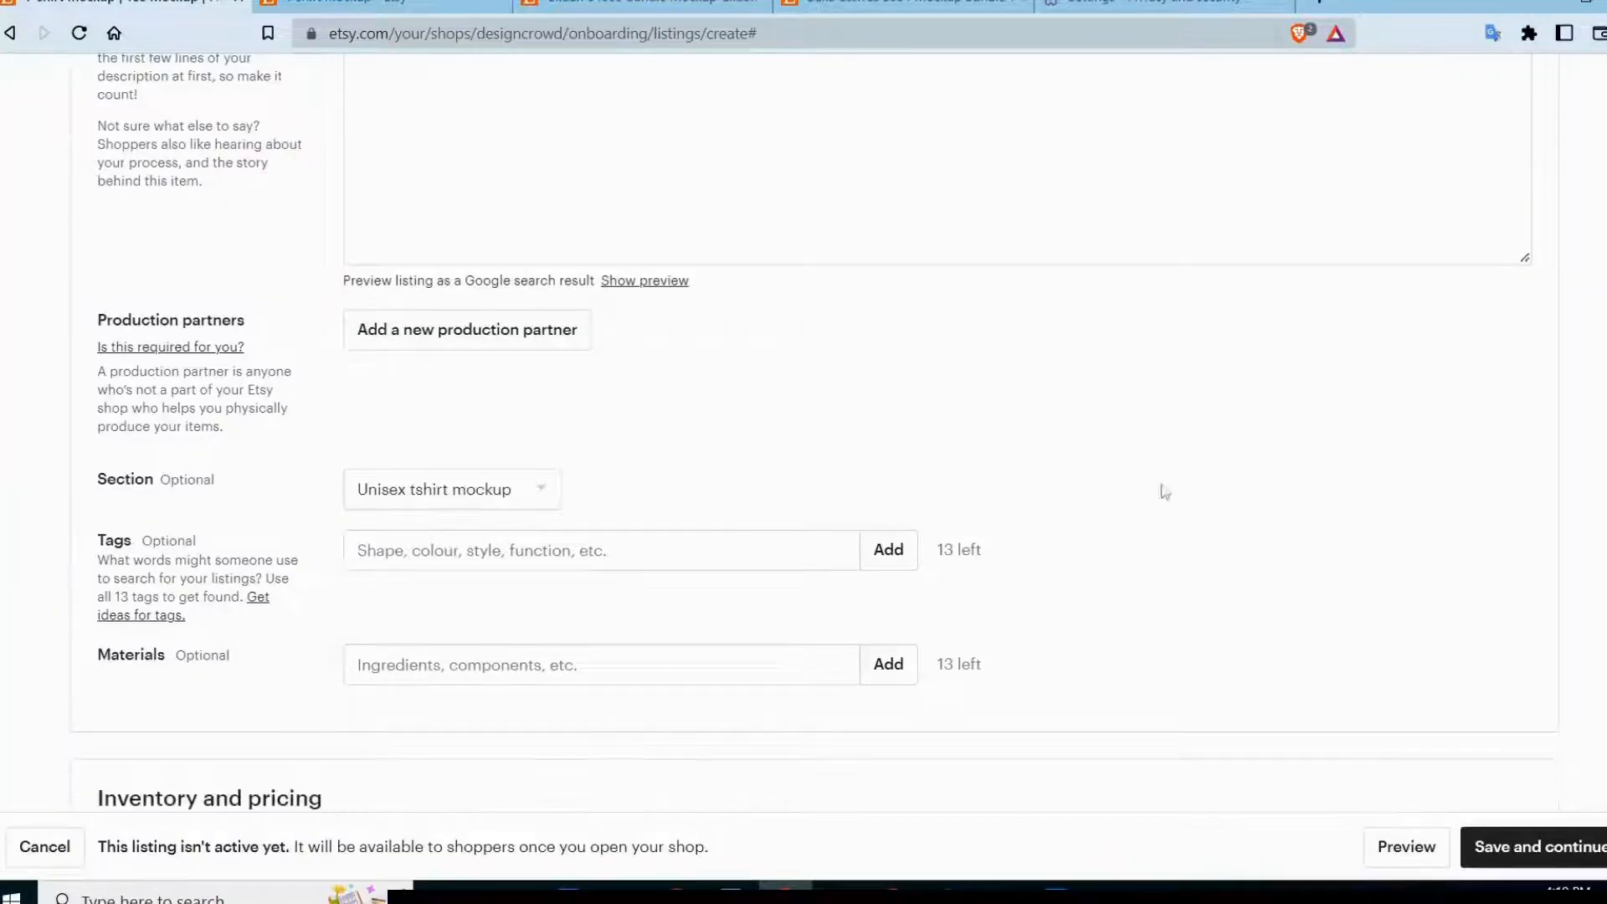
Add the tags tshirt mockup, bella canvas tshirt and gildan shirt mockup to the listing.
{"action": "scroll", "coordinate": [1088, 484], "scroll_direction": "up", "scroll_amount": 1}
{"action": "scroll", "coordinate": [1058, 484], "scroll_direction": "down", "scroll_amount": 3}
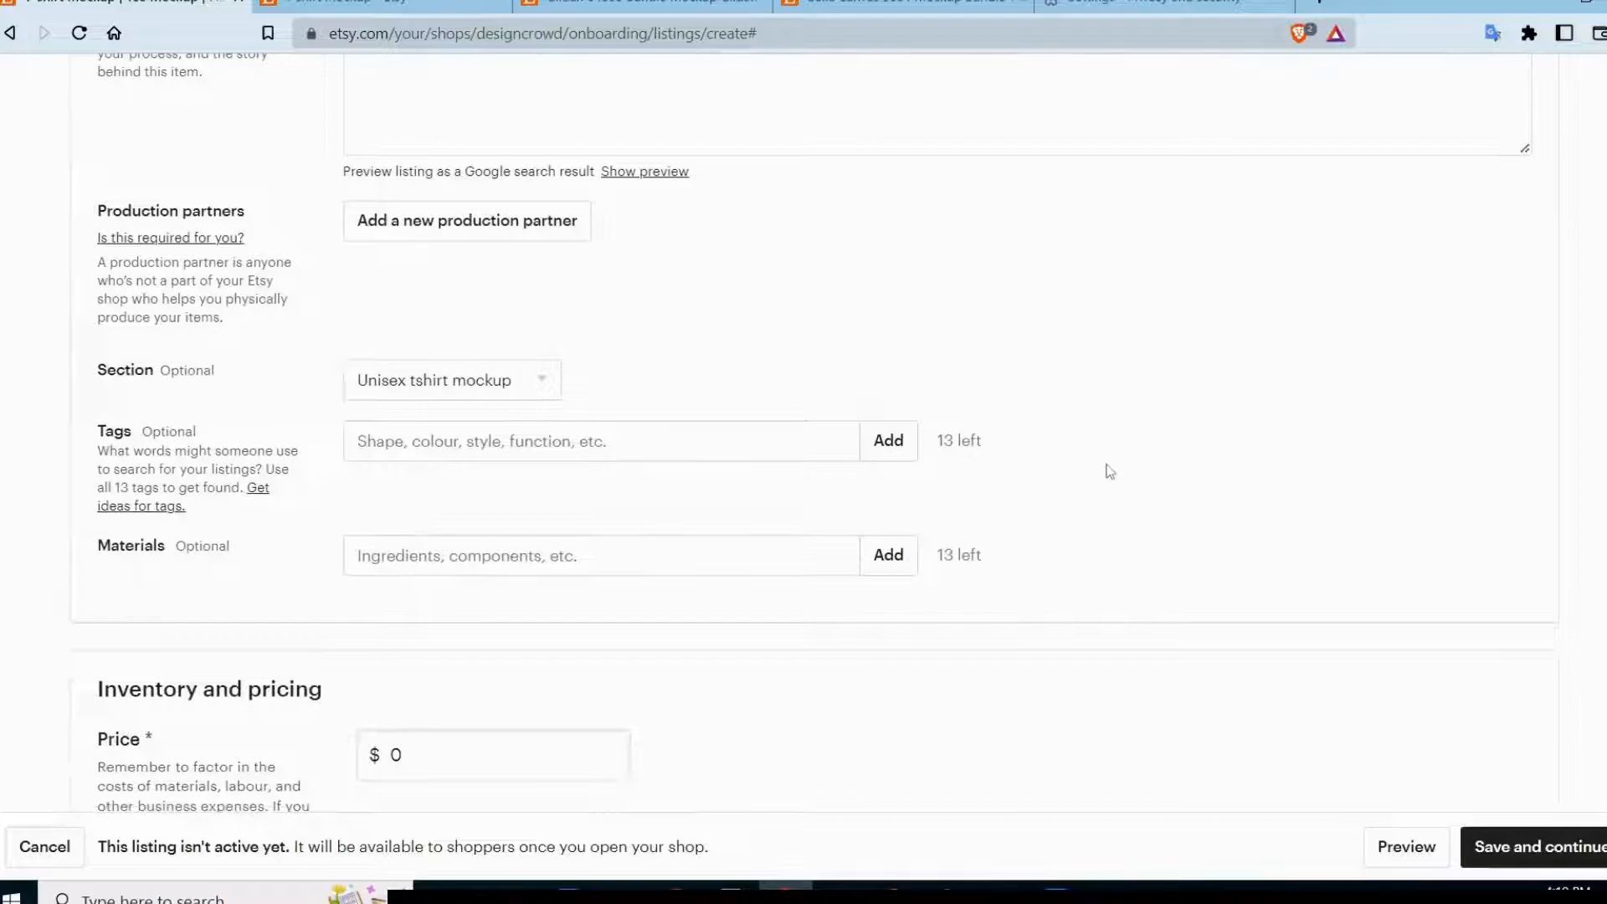
{"action": "scroll", "coordinate": [1108, 472], "scroll_direction": "down", "scroll_amount": 2}
{"action": "scroll", "coordinate": [1114, 465], "scroll_direction": "up", "scroll_amount": 4}
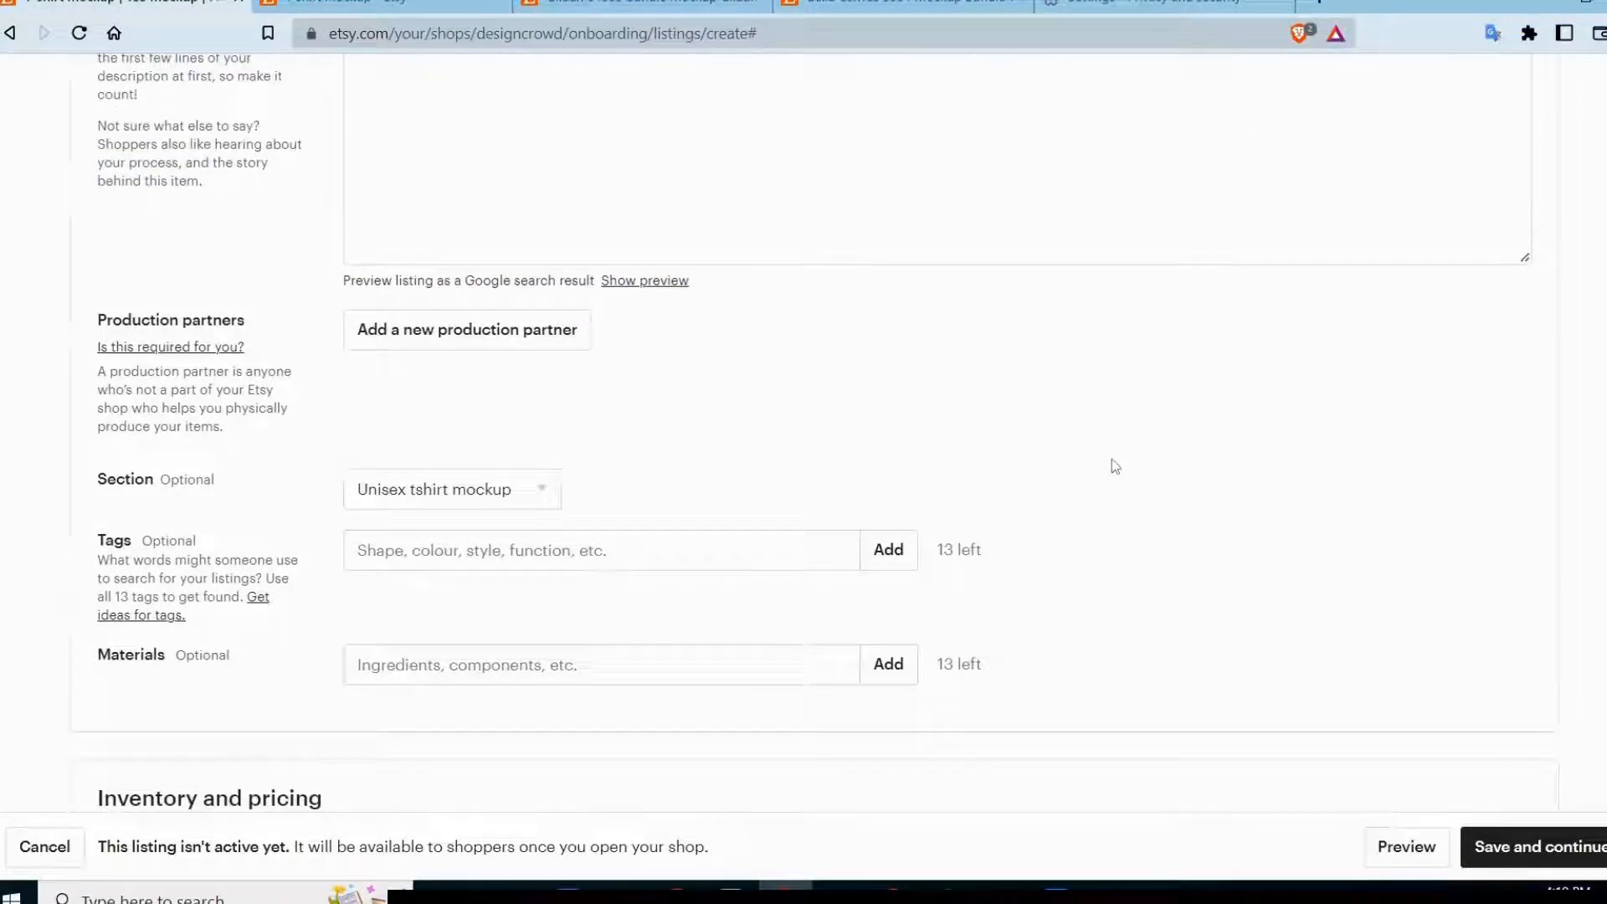
{"action": "scroll", "coordinate": [487, 455], "scroll_direction": "down", "scroll_amount": 2}
{"action": "left_click", "coordinate": [487, 454]}
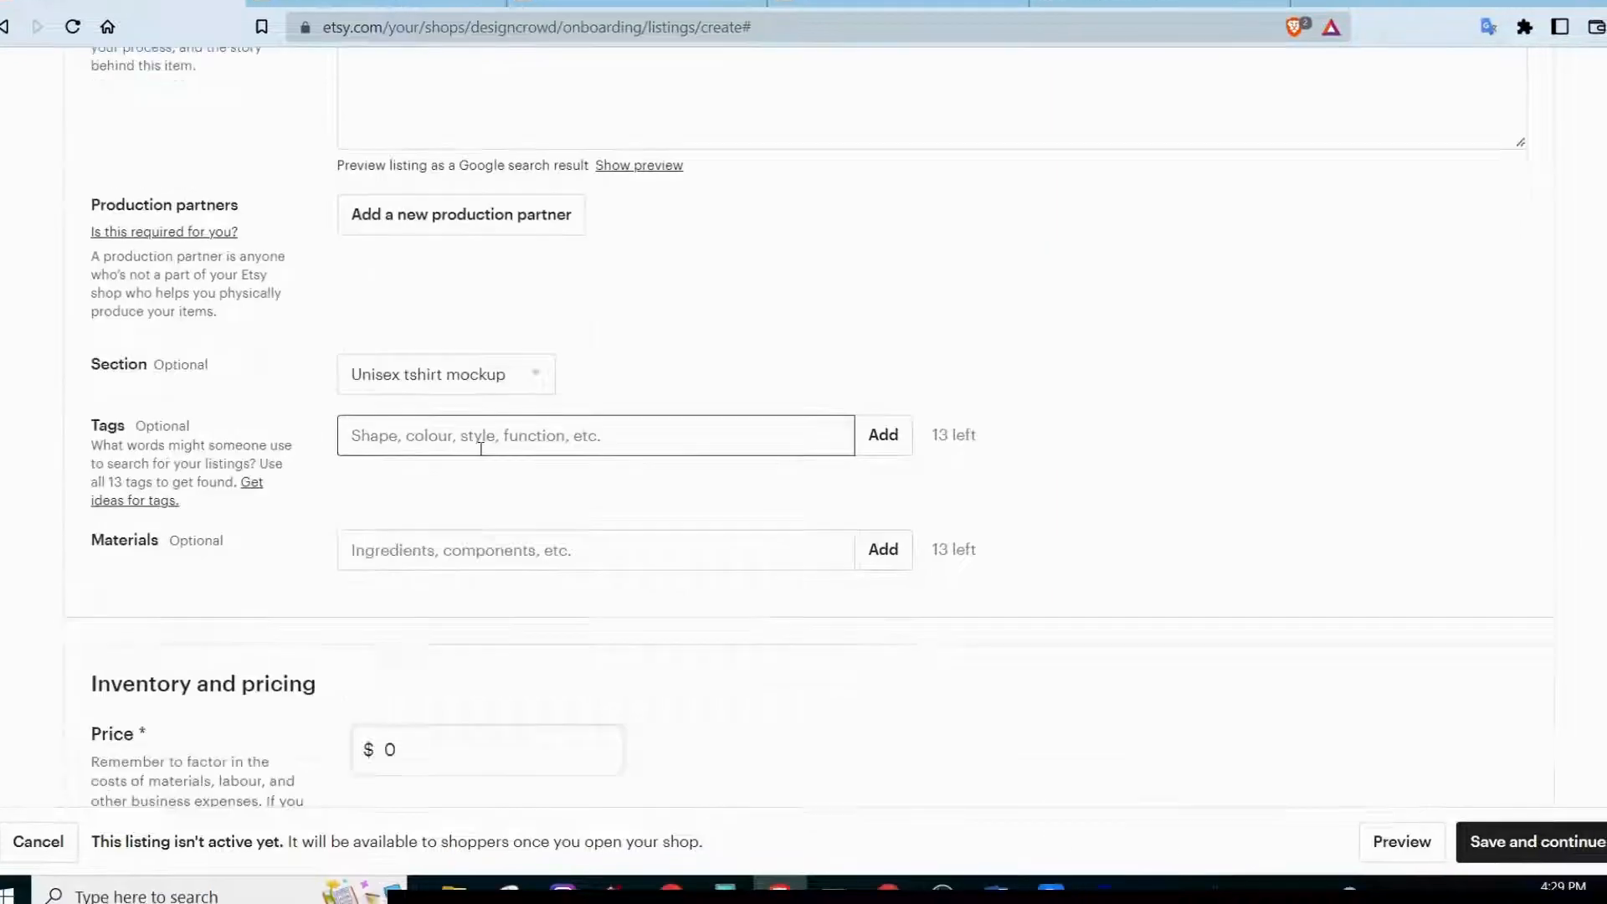
{"action": "type", "text": "tshirt mockup"}
{"action": "key", "text": "Return"}
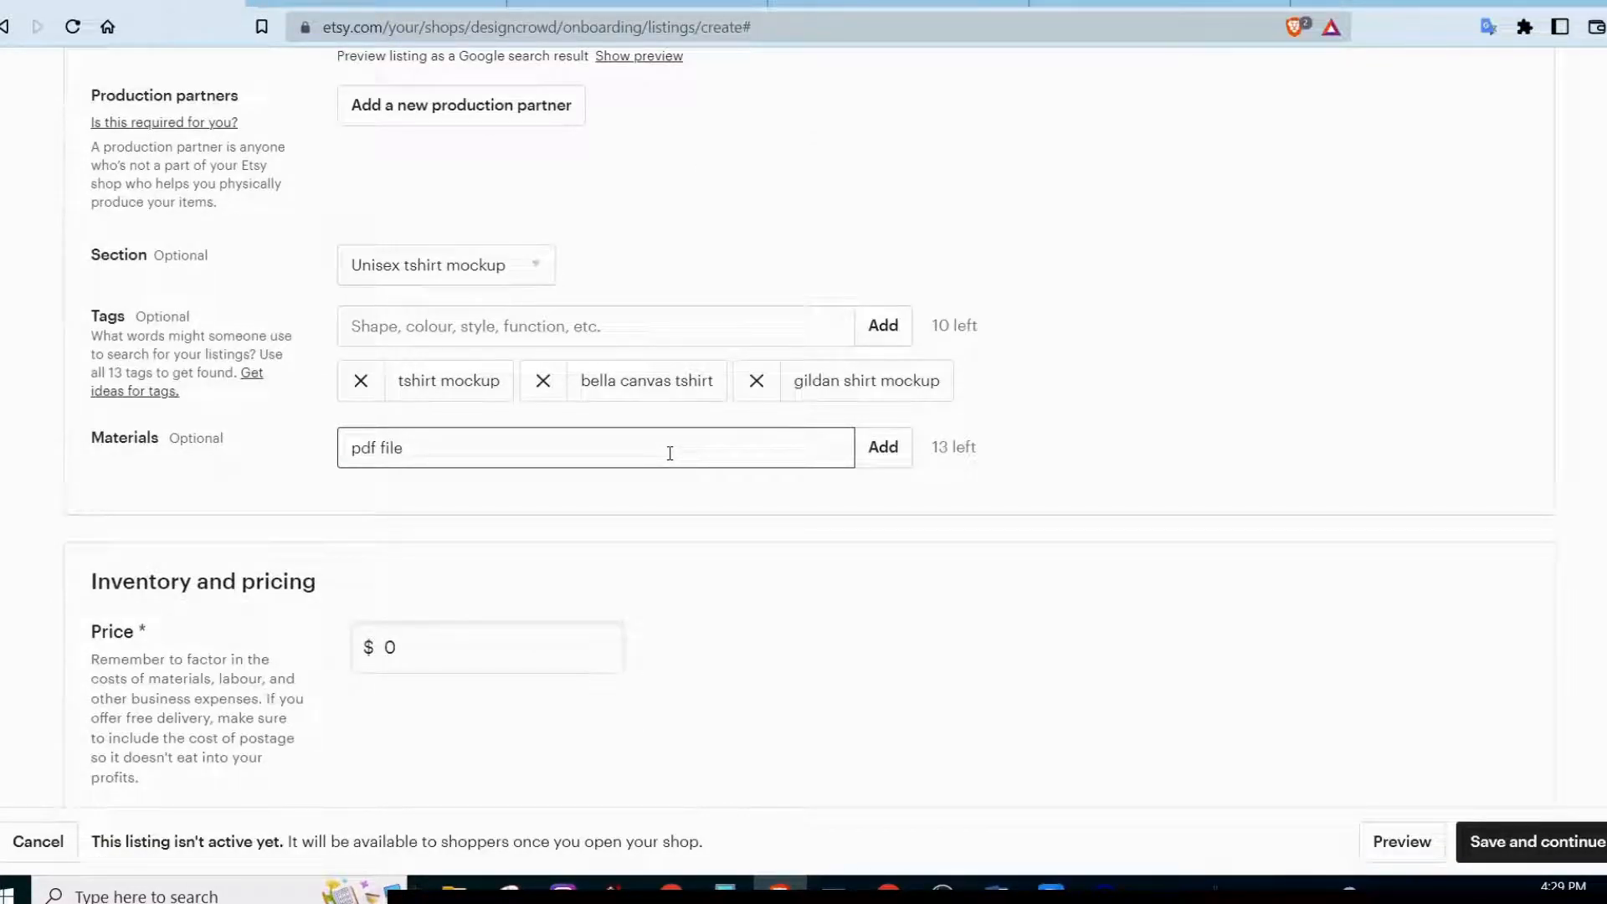
Add pdf file and printable as the listing's materials.
{"action": "left_click", "coordinate": [883, 447]}
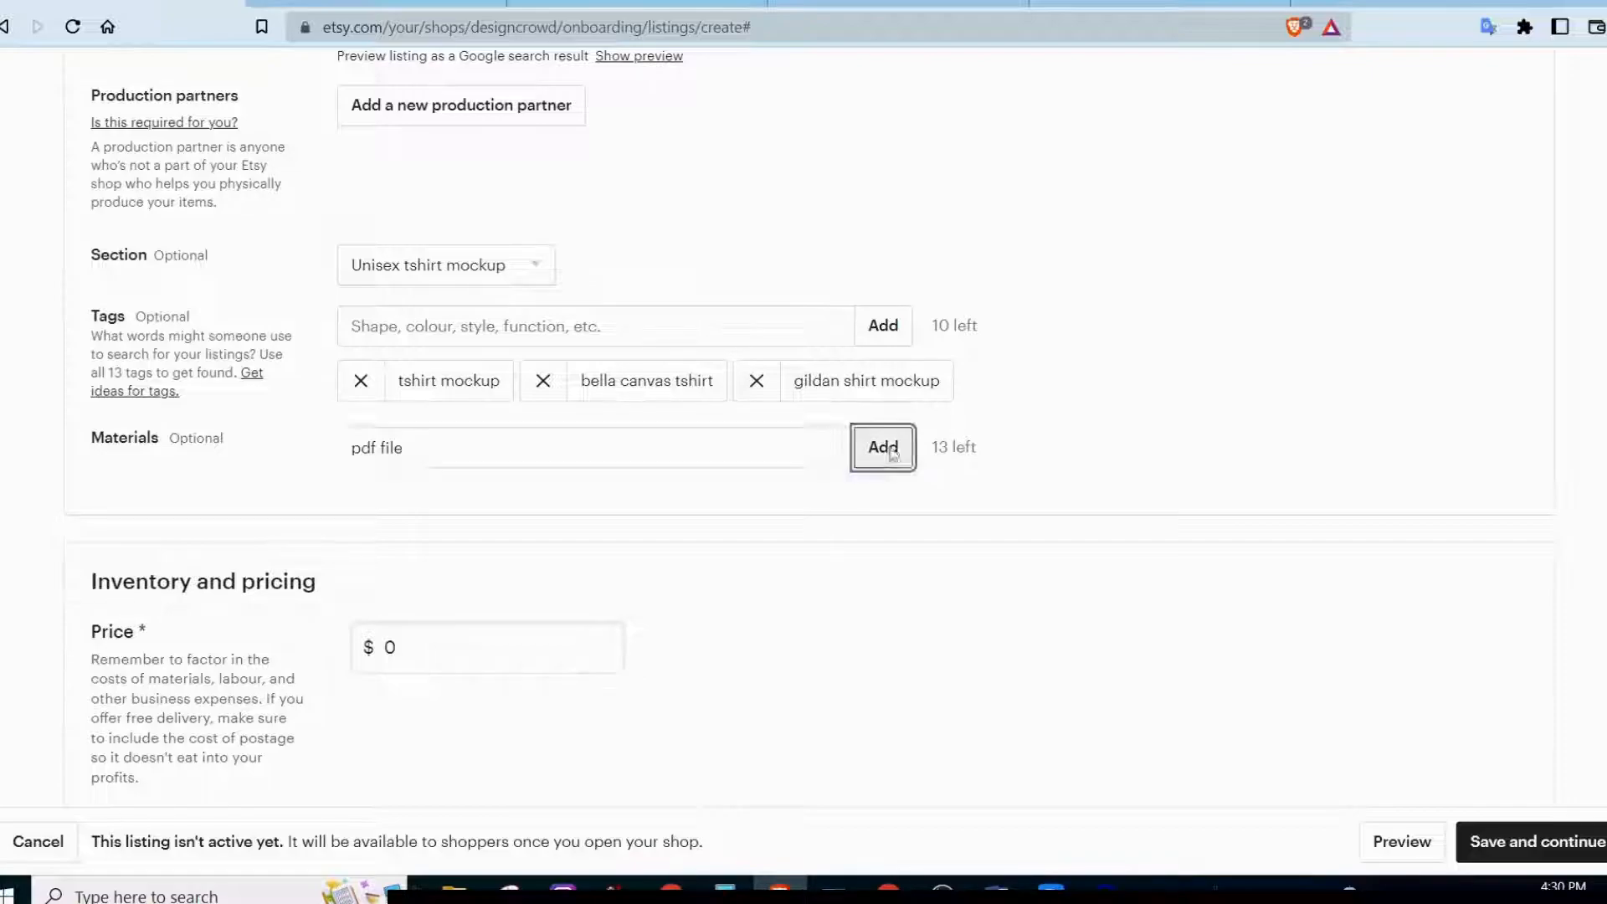
{"action": "type", "text": "ntable"}
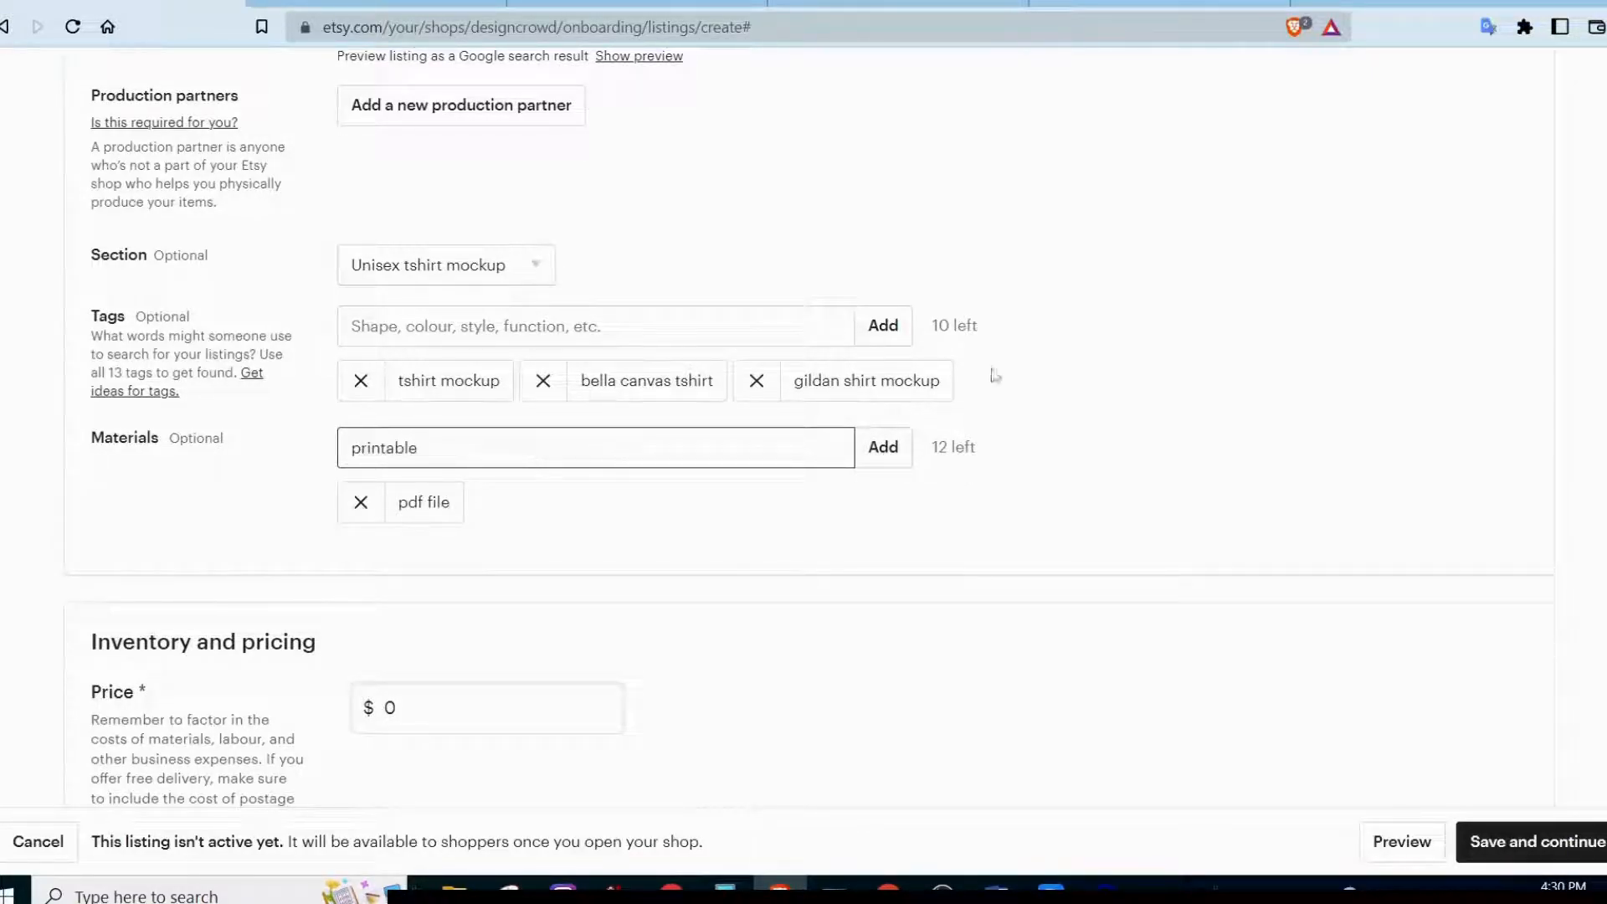
{"action": "left_click", "coordinate": [875, 459]}
Set the listing's price to $999.00.
{"action": "scroll", "coordinate": [1104, 529], "scroll_direction": "up", "scroll_amount": 2}
{"action": "scroll", "coordinate": [1101, 528], "scroll_direction": "down", "scroll_amount": 3}
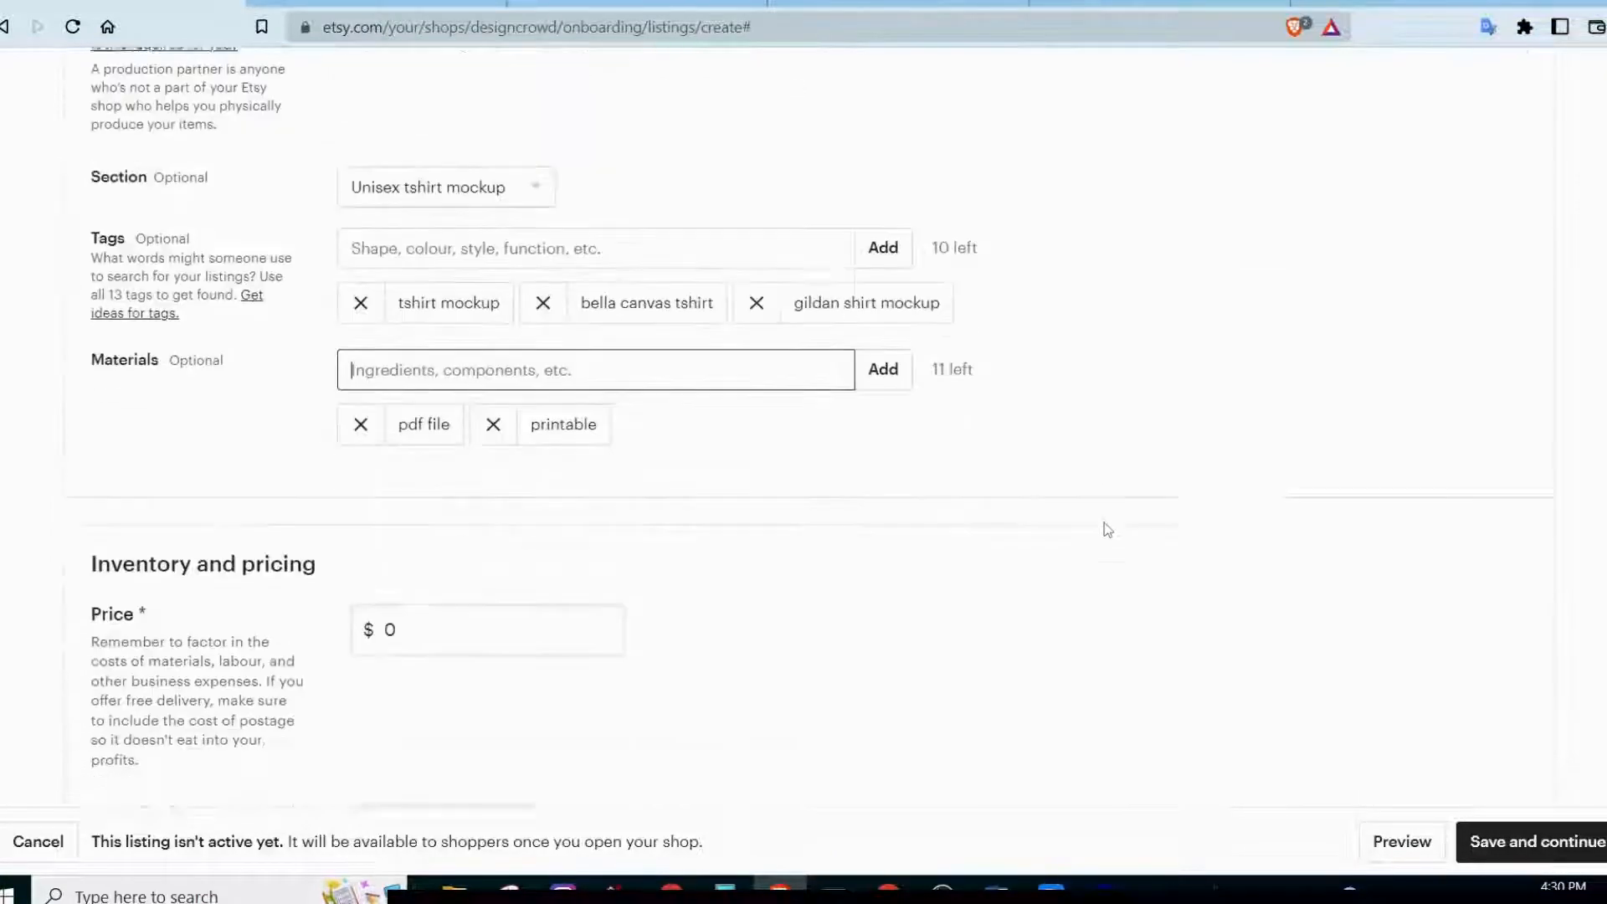
{"action": "left_click", "coordinate": [439, 600]}
{"action": "type", "text": "99"}
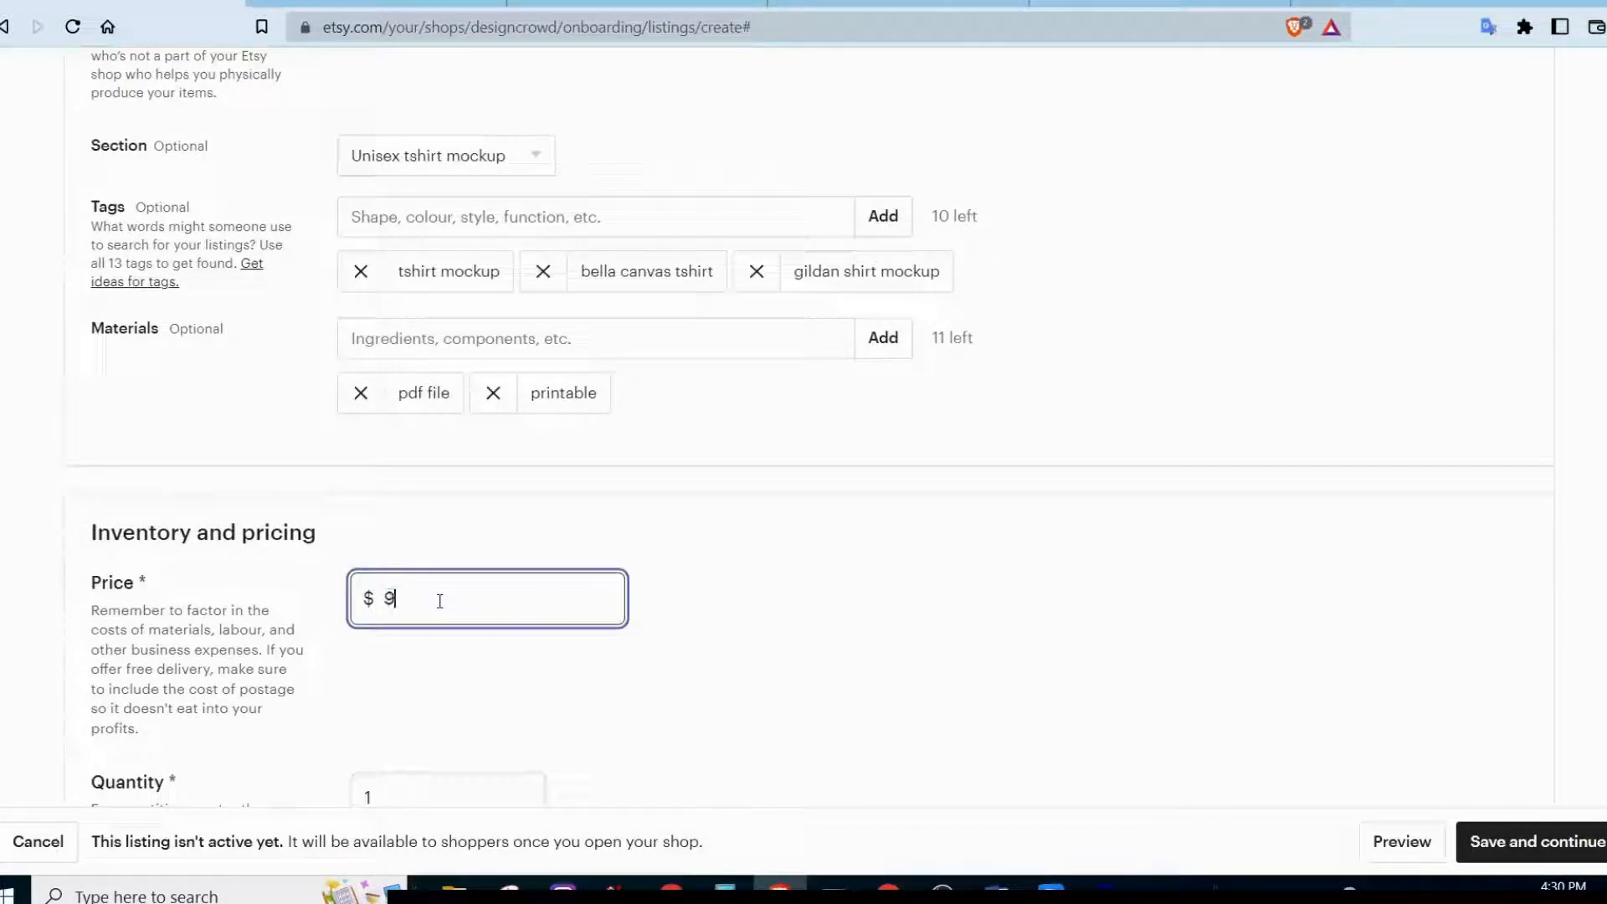
{"action": "left_click", "coordinate": [833, 556]}
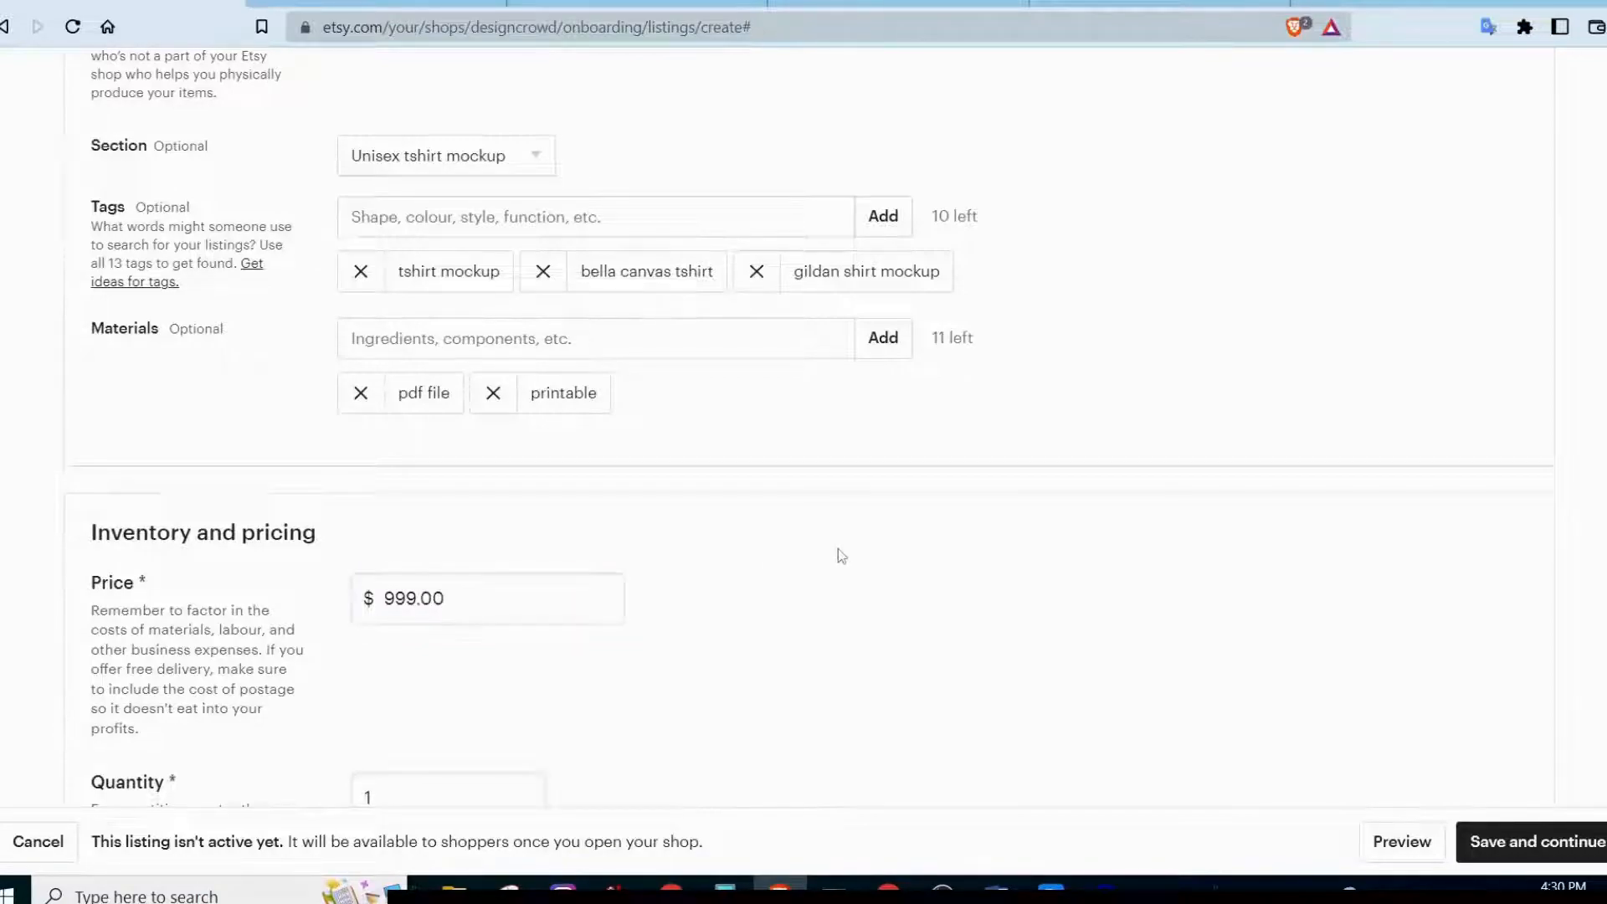
Set the listing's price to $5.00 and its quantity to 999.
{"action": "scroll", "coordinate": [841, 556], "scroll_direction": "down", "scroll_amount": 2}
{"action": "scroll", "coordinate": [841, 556], "scroll_direction": "down", "scroll_amount": 2}
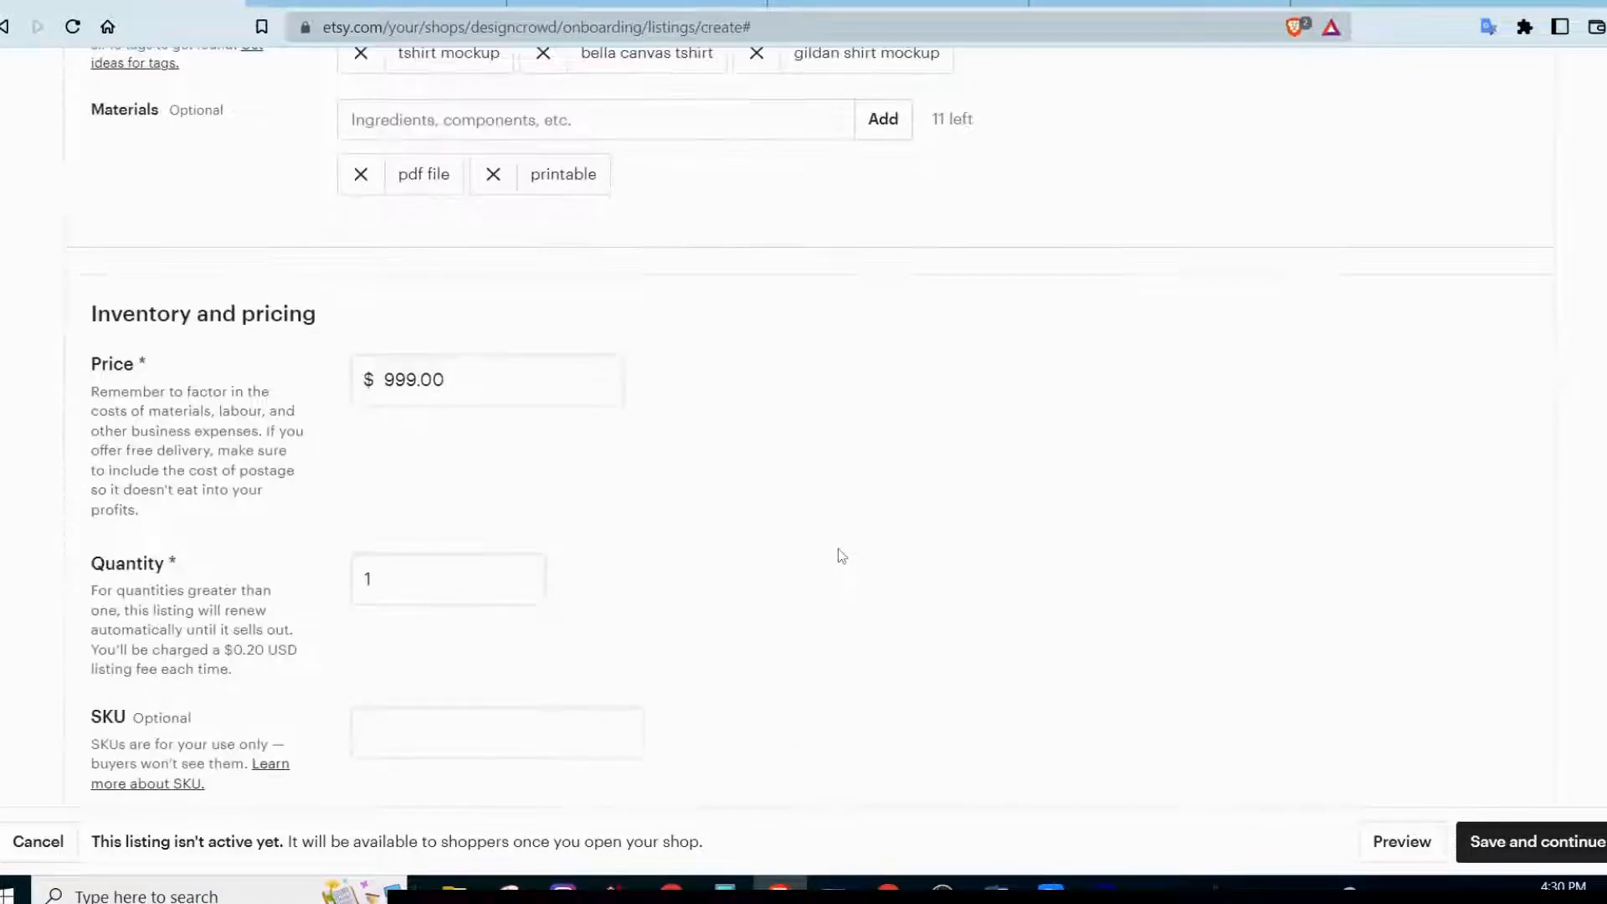
{"action": "left_click", "coordinate": [446, 400]}
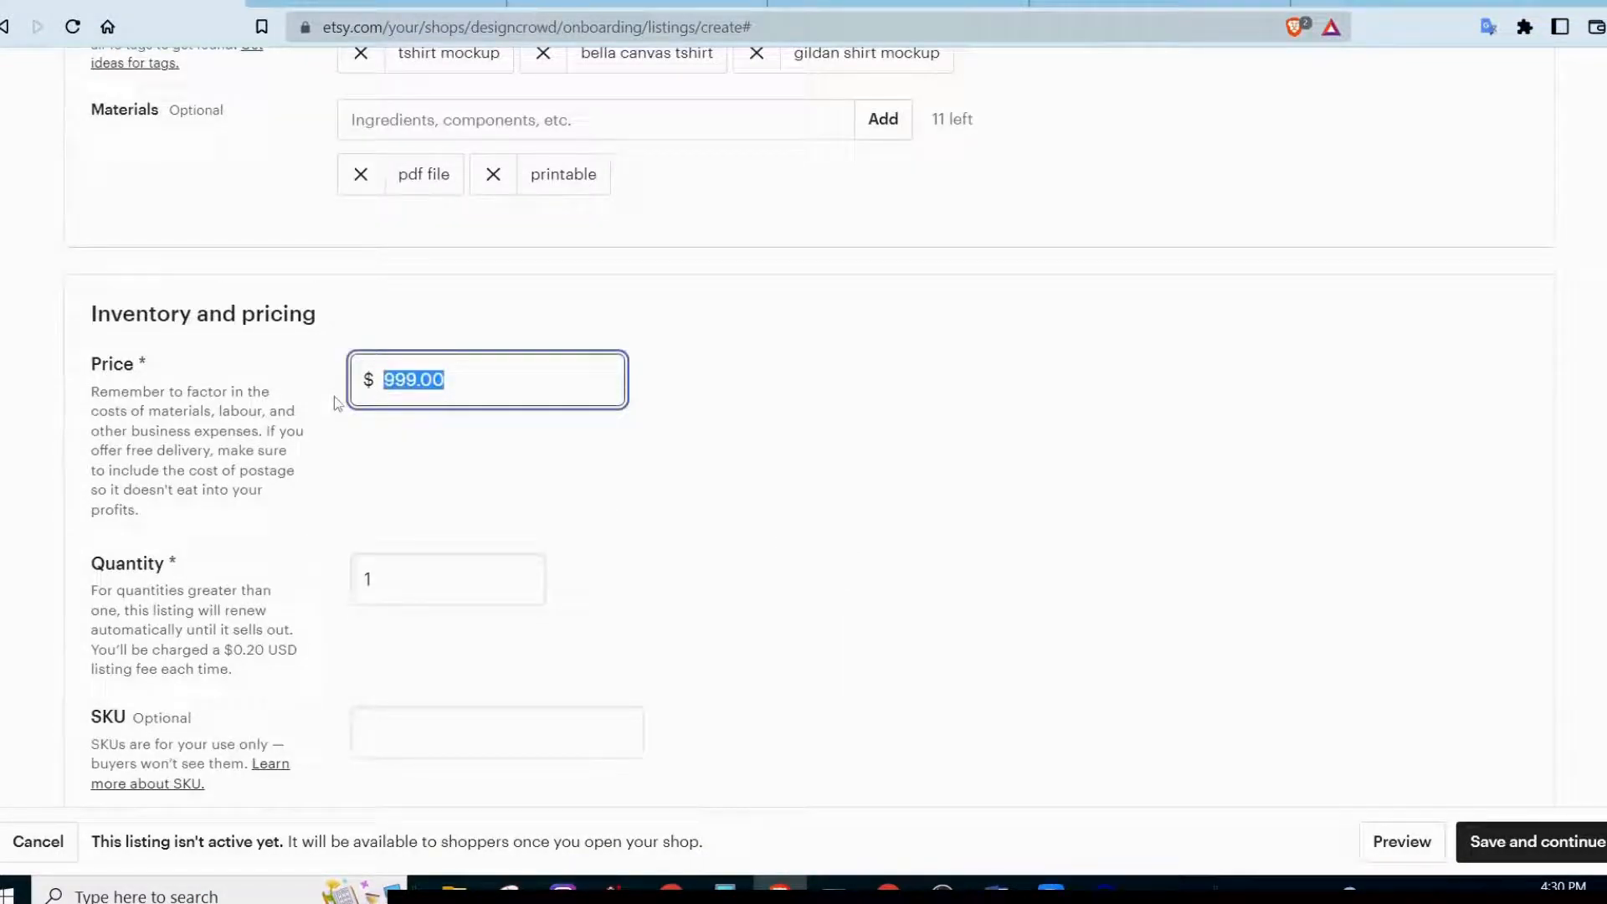
{"action": "type", "text": "5"}
{"action": "left_click", "coordinate": [782, 471]}
{"action": "scroll", "coordinate": [781, 471], "scroll_direction": "up", "scroll_amount": 1}
{"action": "scroll", "coordinate": [782, 471], "scroll_direction": "down", "scroll_amount": 1}
{"action": "left_click", "coordinate": [381, 575]}
{"action": "type", "text": "999"}
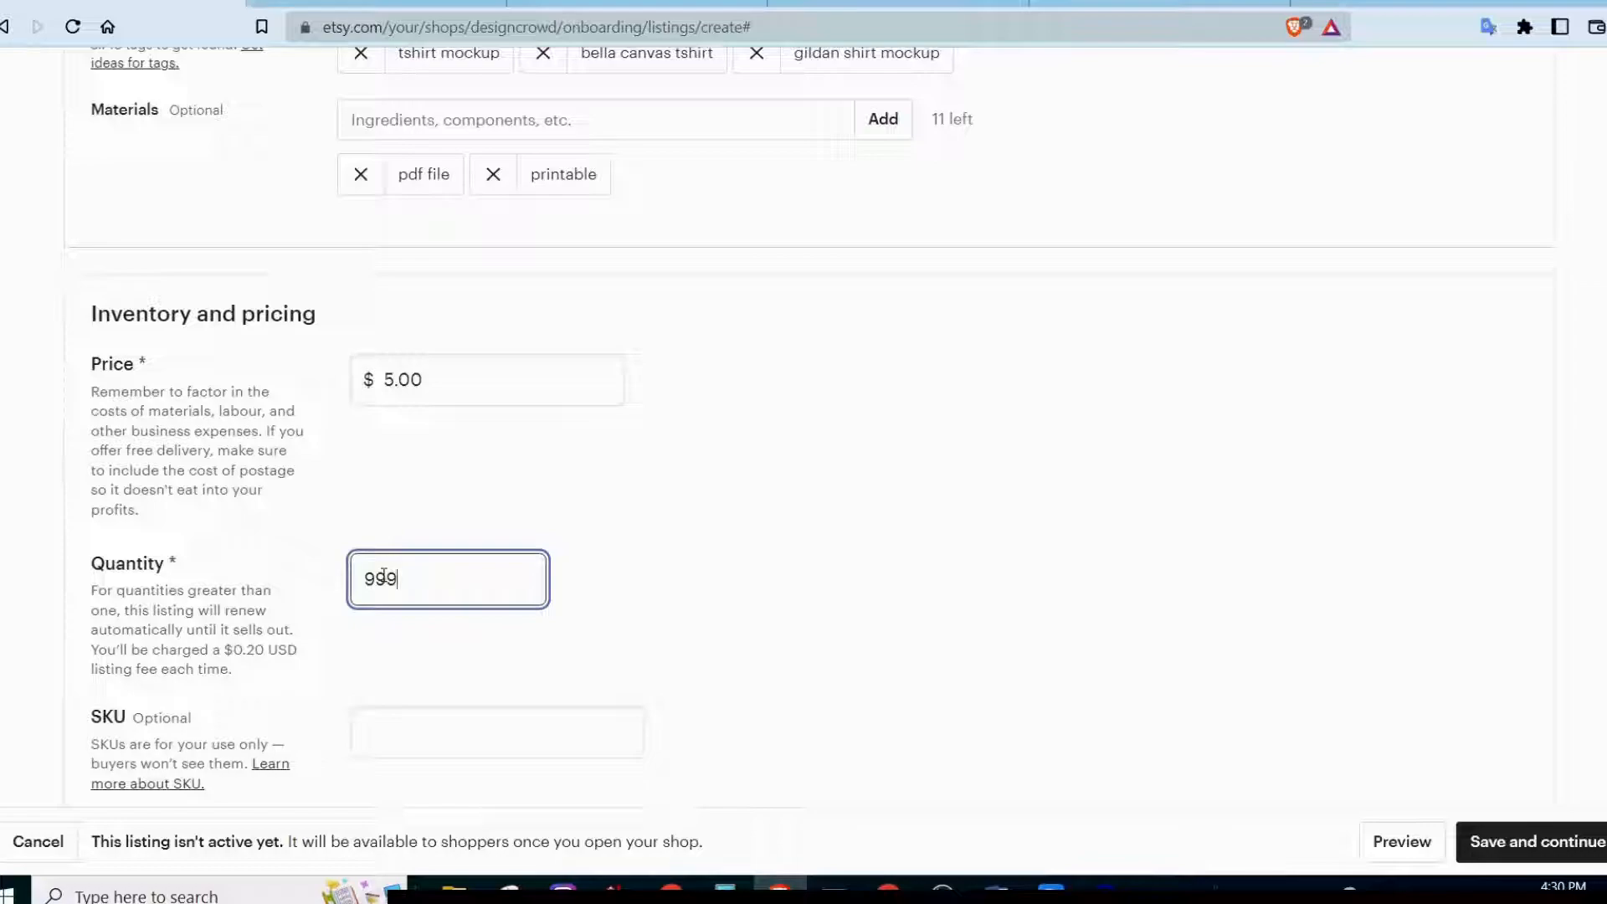
{"action": "left_click", "coordinate": [743, 384]}
Switch on Personalisation to look at its buyer instructions and character limit options, and switch it off again.
{"action": "scroll", "coordinate": [742, 384], "scroll_direction": "down", "scroll_amount": 3}
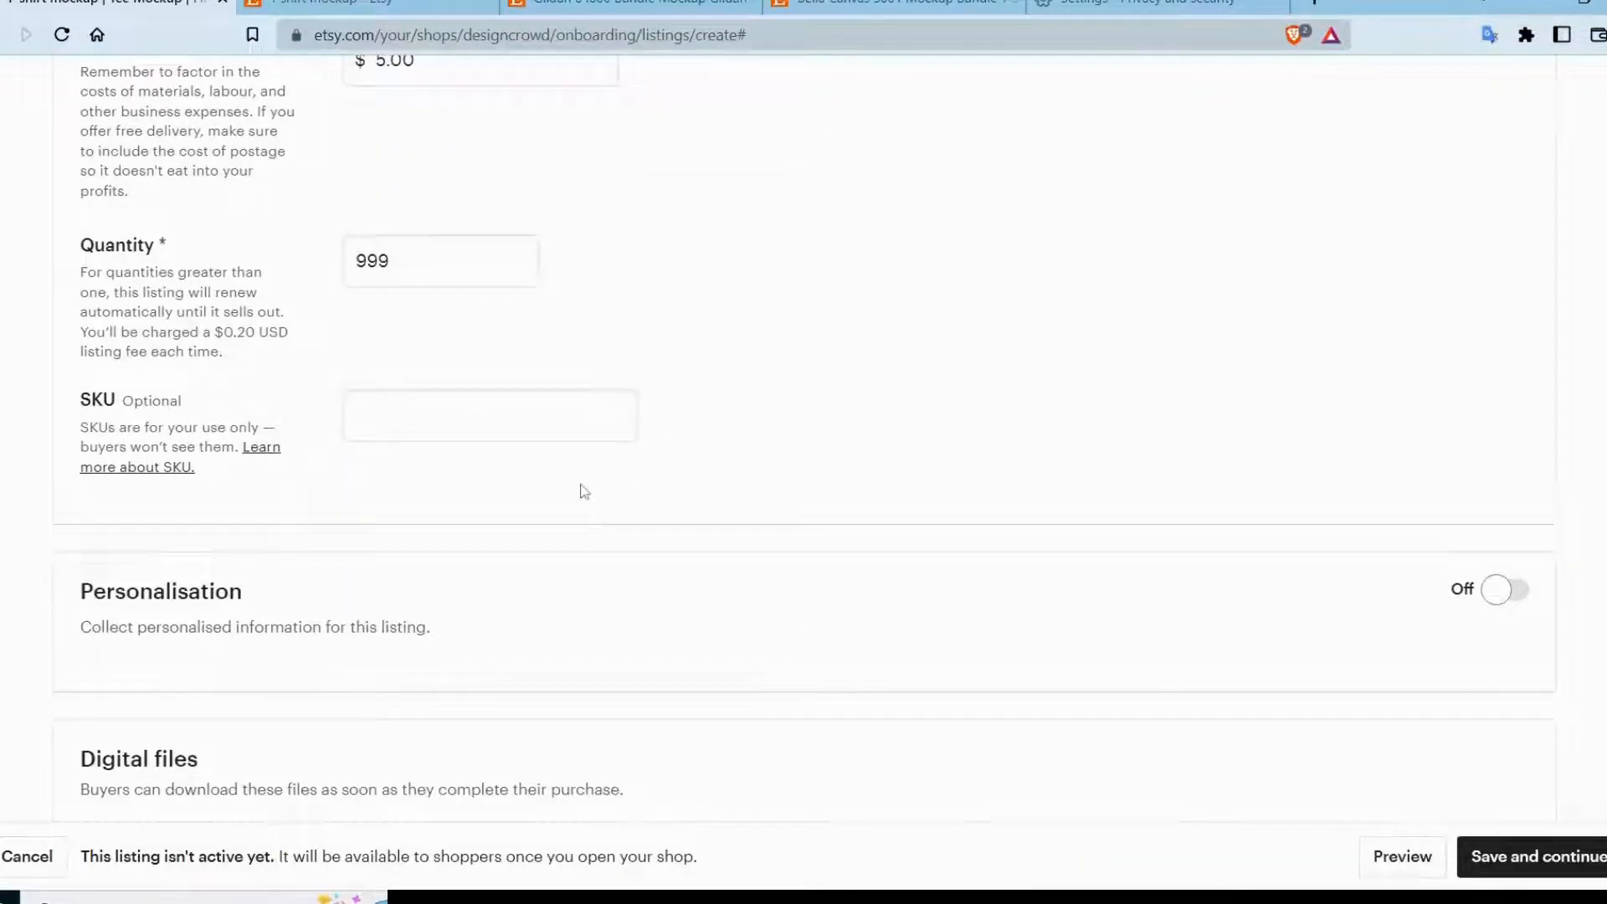
{"action": "scroll", "coordinate": [586, 491], "scroll_direction": "down", "scroll_amount": 1}
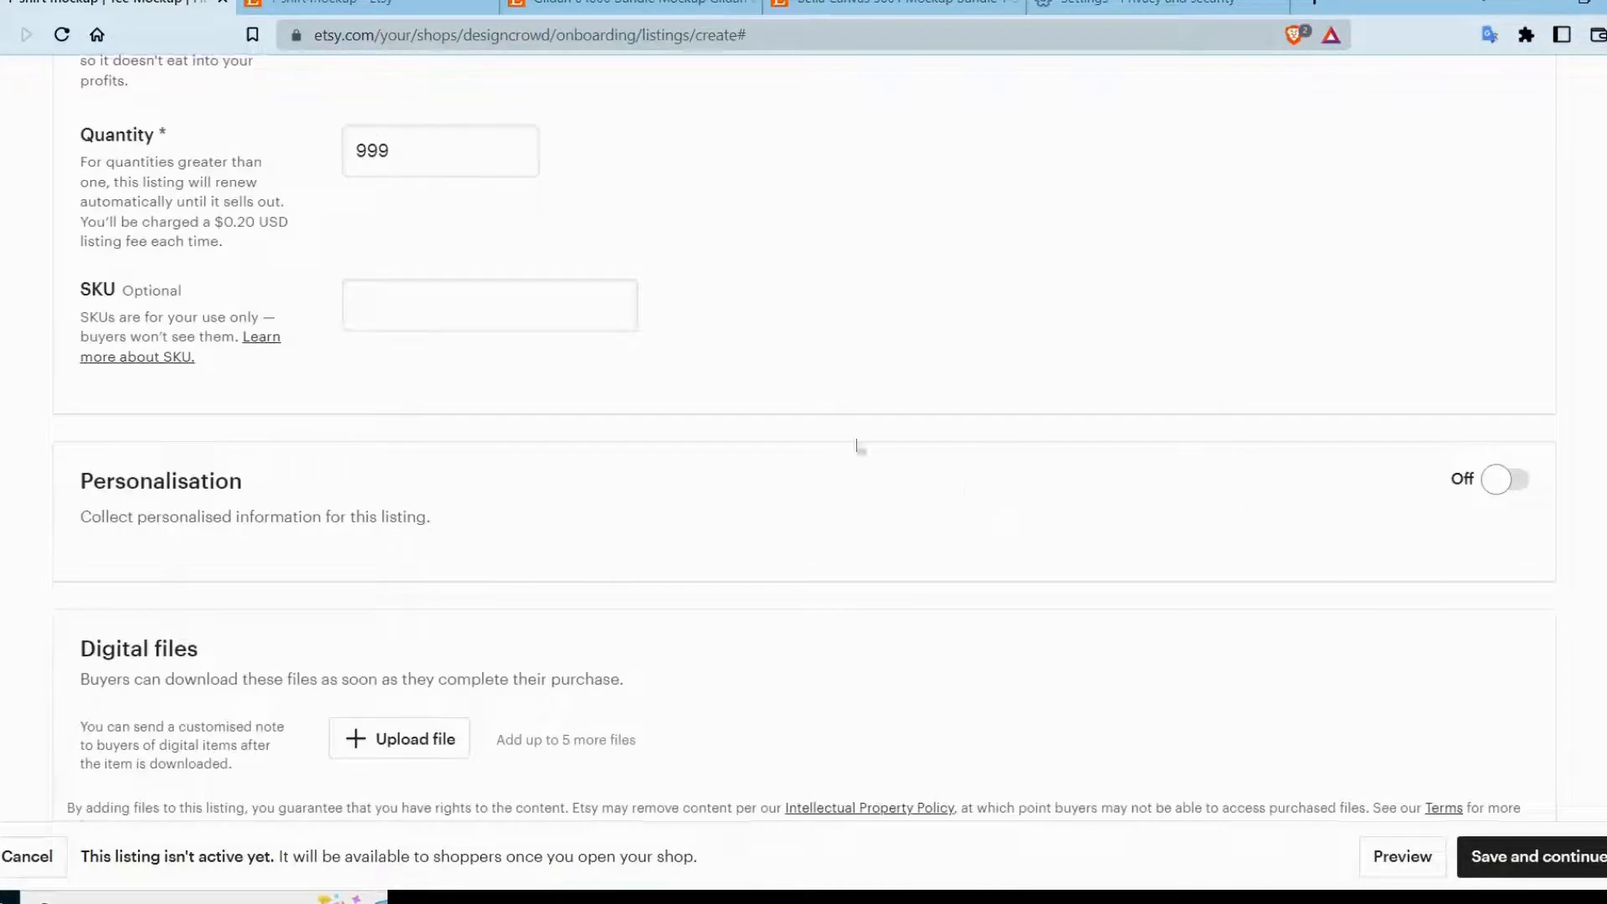
{"action": "left_click", "coordinate": [1498, 479]}
{"action": "scroll", "coordinate": [493, 480], "scroll_direction": "down", "scroll_amount": 4}
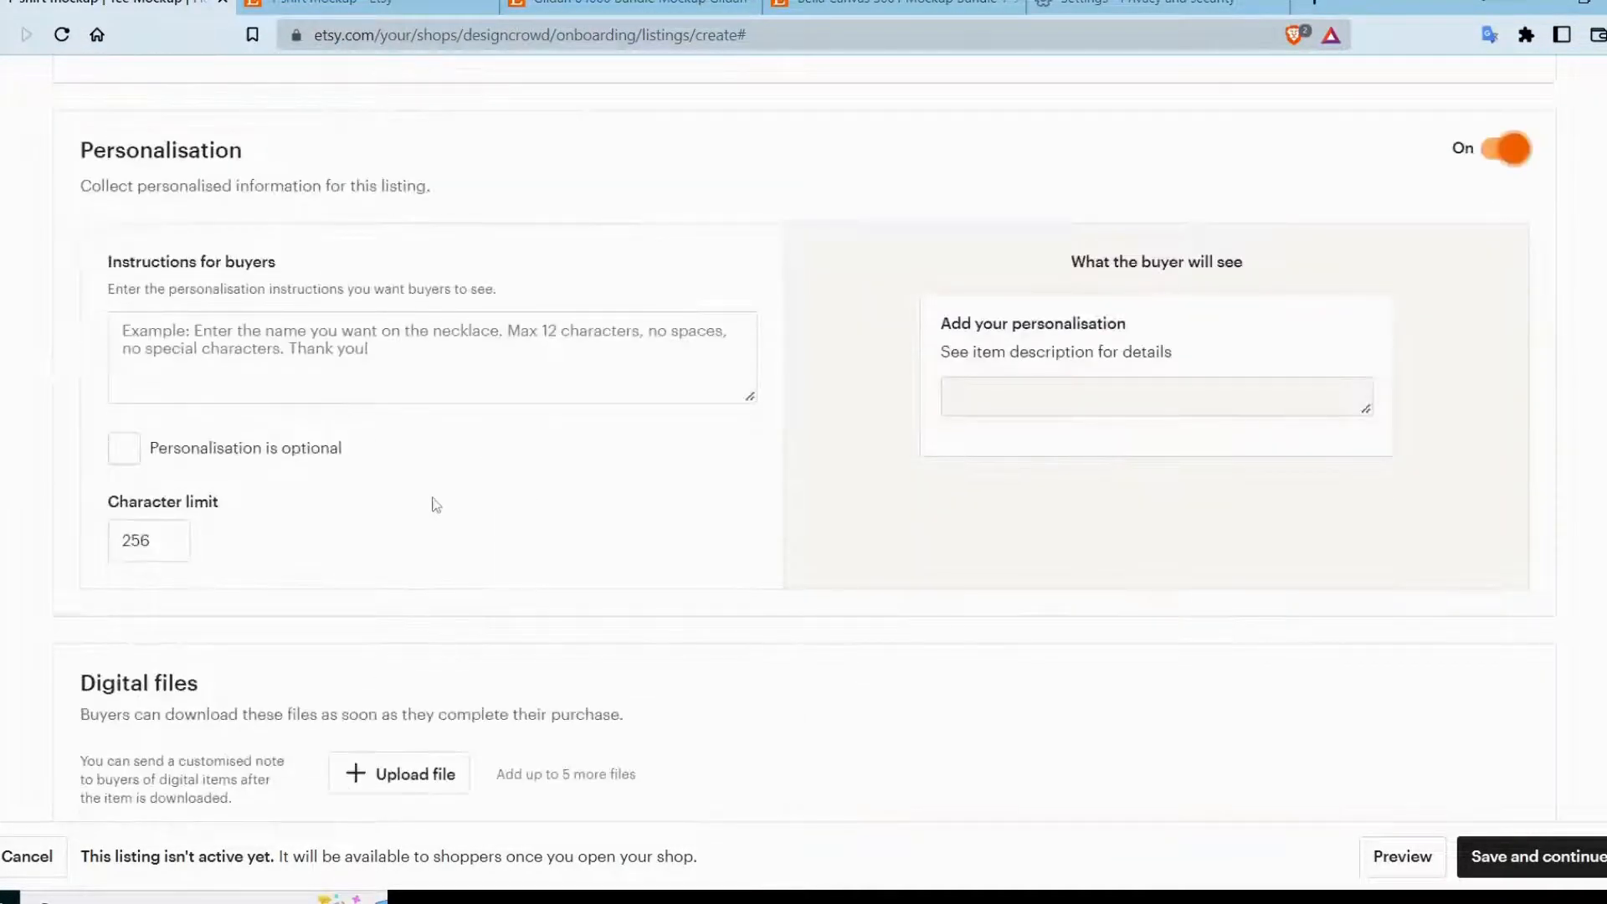
{"action": "scroll", "coordinate": [435, 504], "scroll_direction": "up", "scroll_amount": 1}
{"action": "left_click", "coordinate": [1504, 264]}
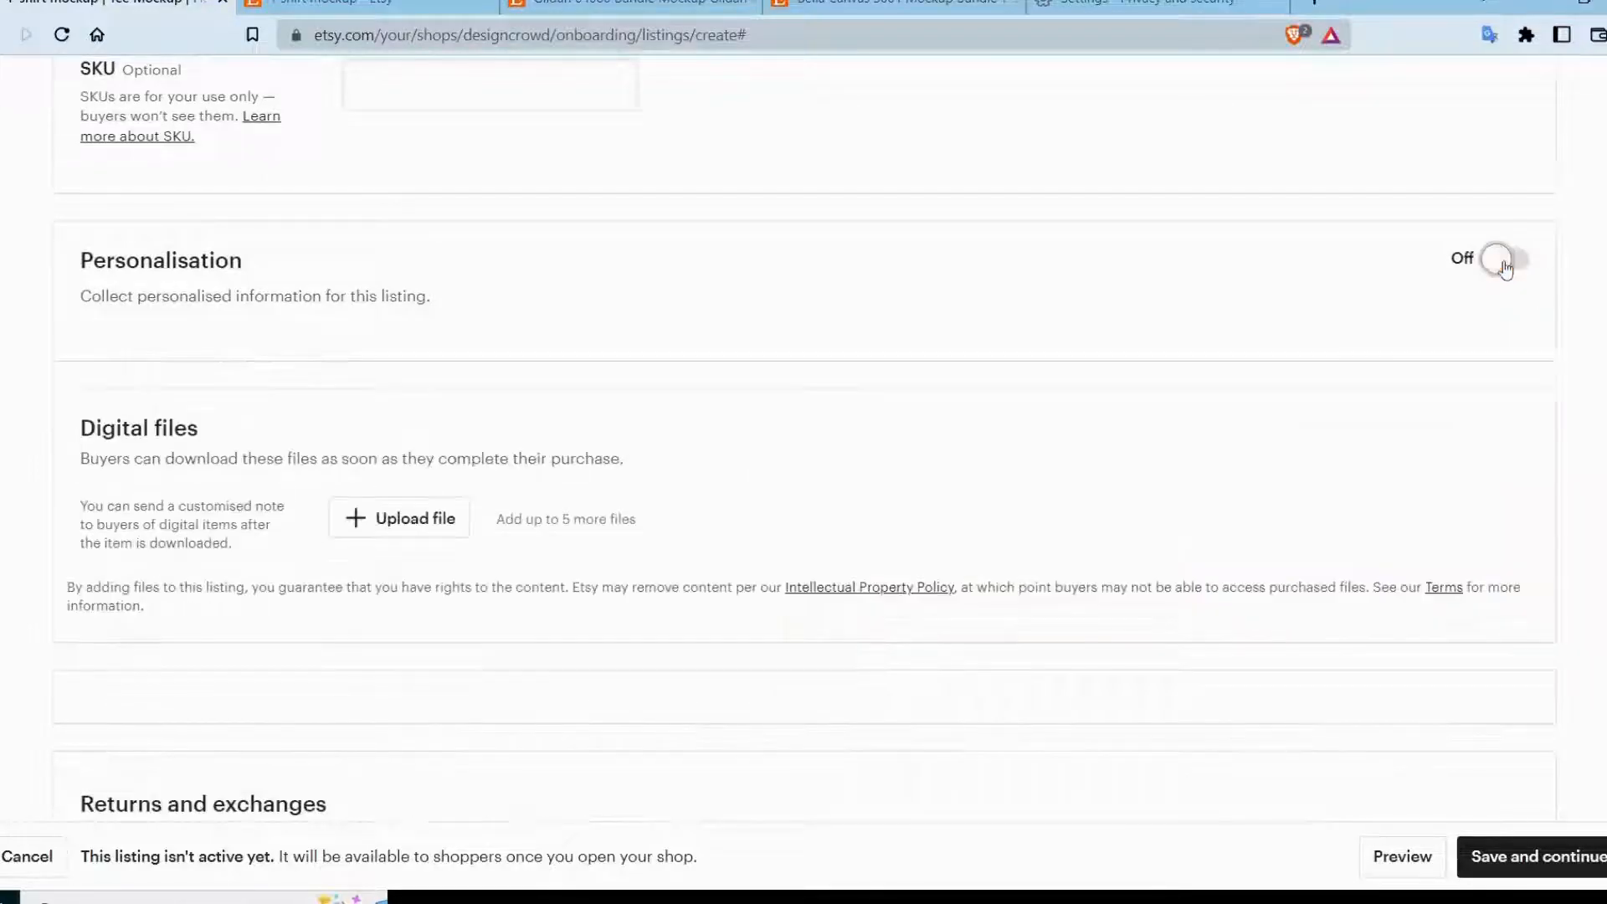
Upload the digital file that buyers will download and save the listing.
{"action": "scroll", "coordinate": [423, 506], "scroll_direction": "down", "scroll_amount": 1}
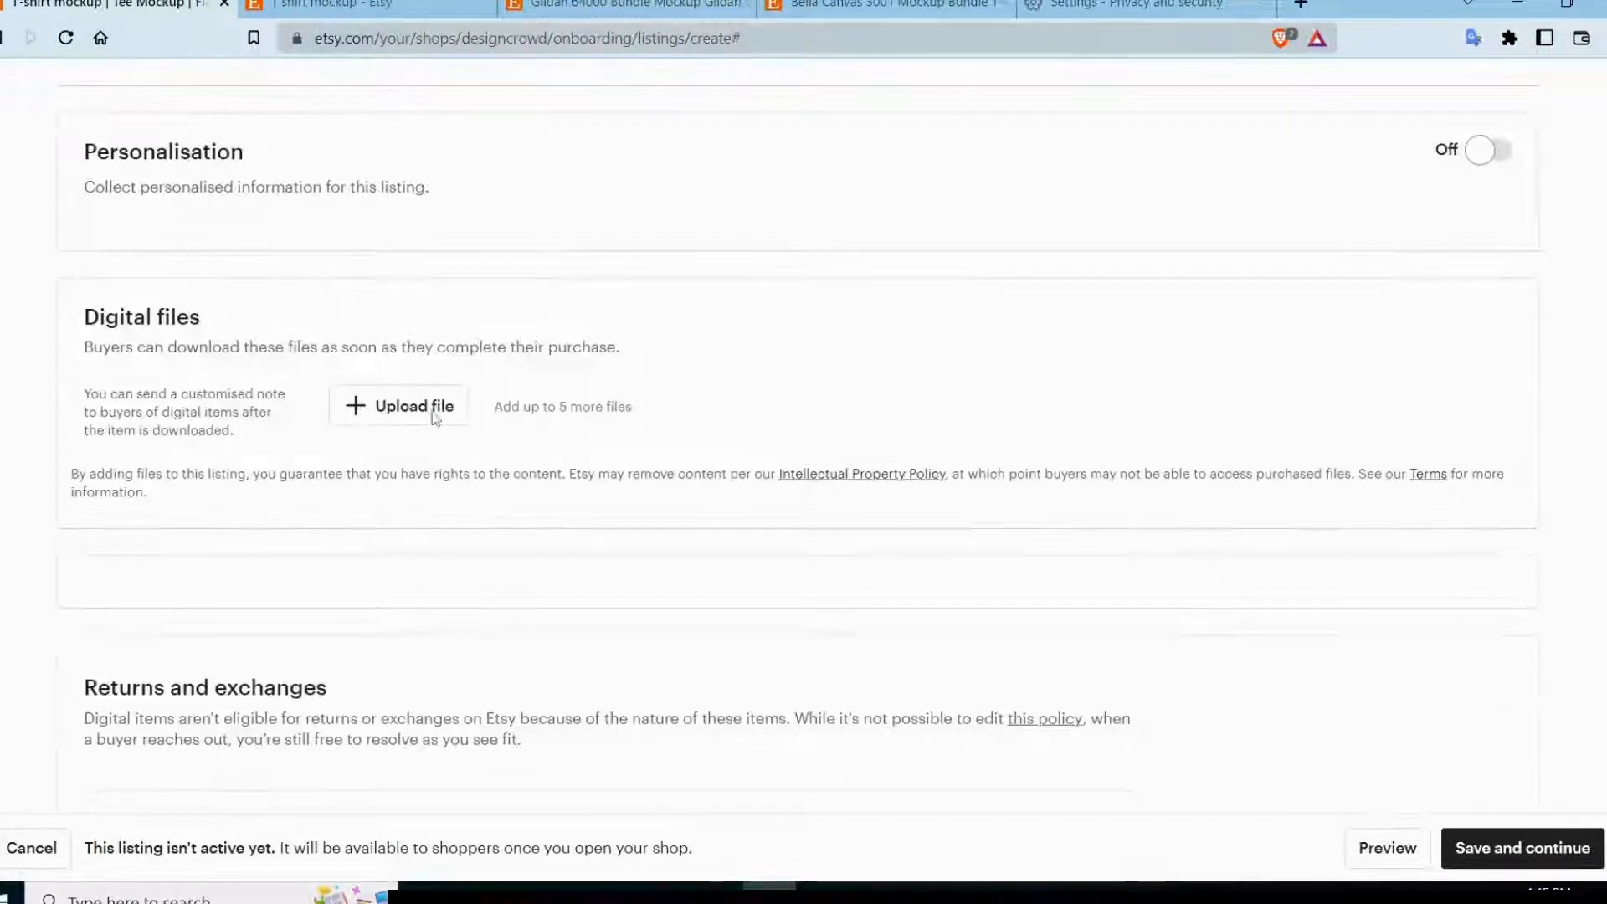
{"action": "left_click", "coordinate": [436, 411]}
{"action": "double_click", "coordinate": [230, 176]}
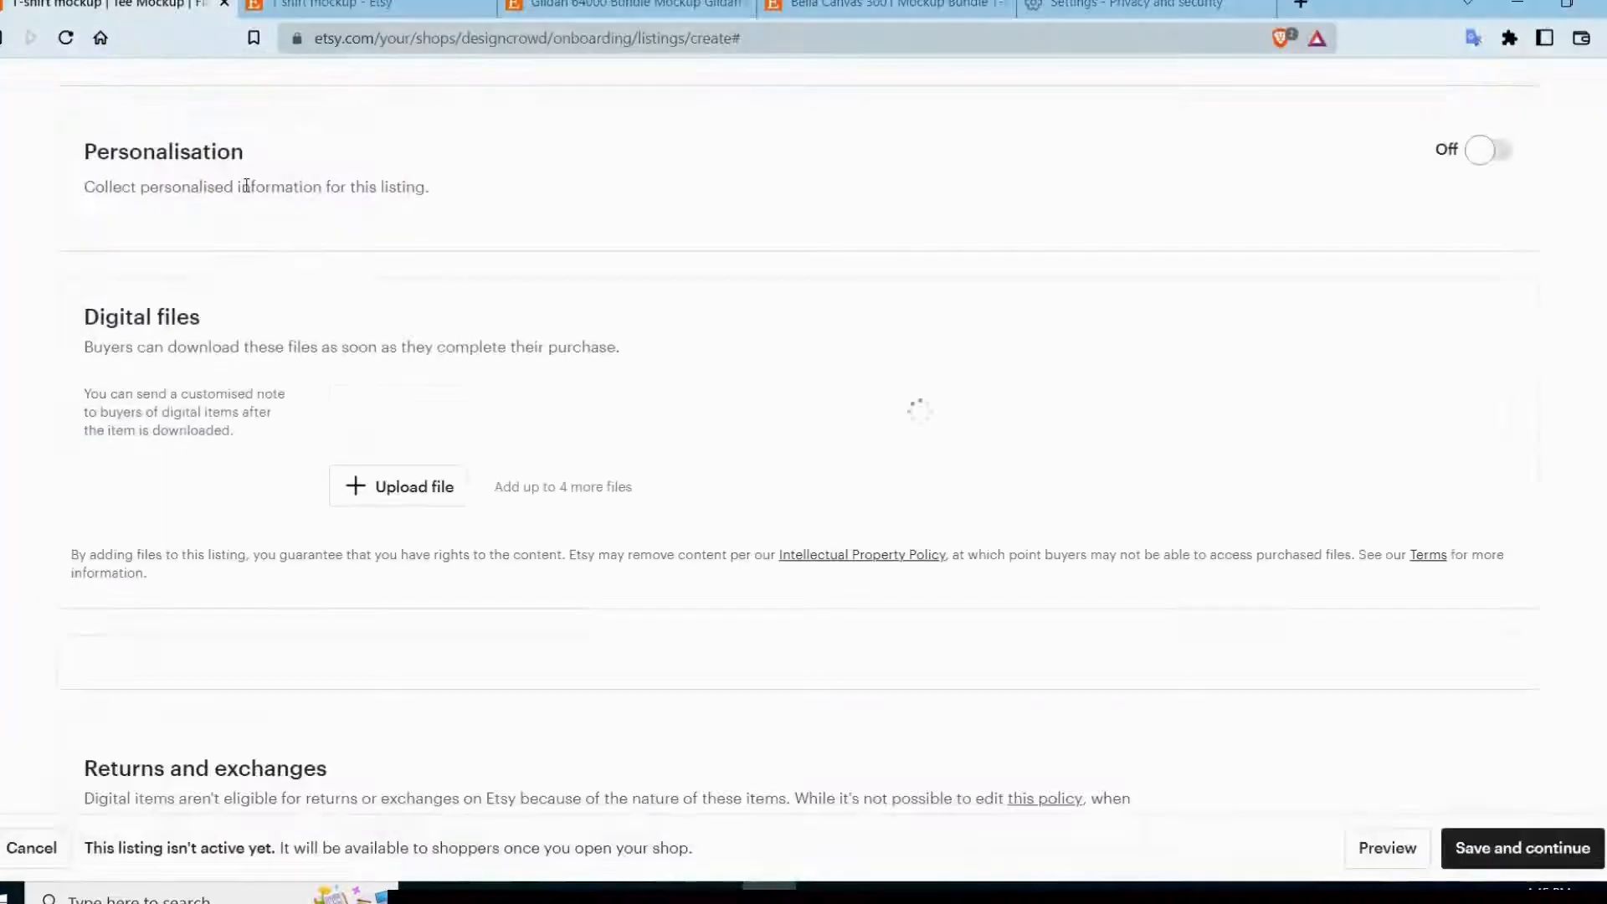
{"action": "scroll", "coordinate": [1028, 430], "scroll_direction": "up", "scroll_amount": 1}
{"action": "scroll", "coordinate": [1298, 574], "scroll_direction": "down", "scroll_amount": 4}
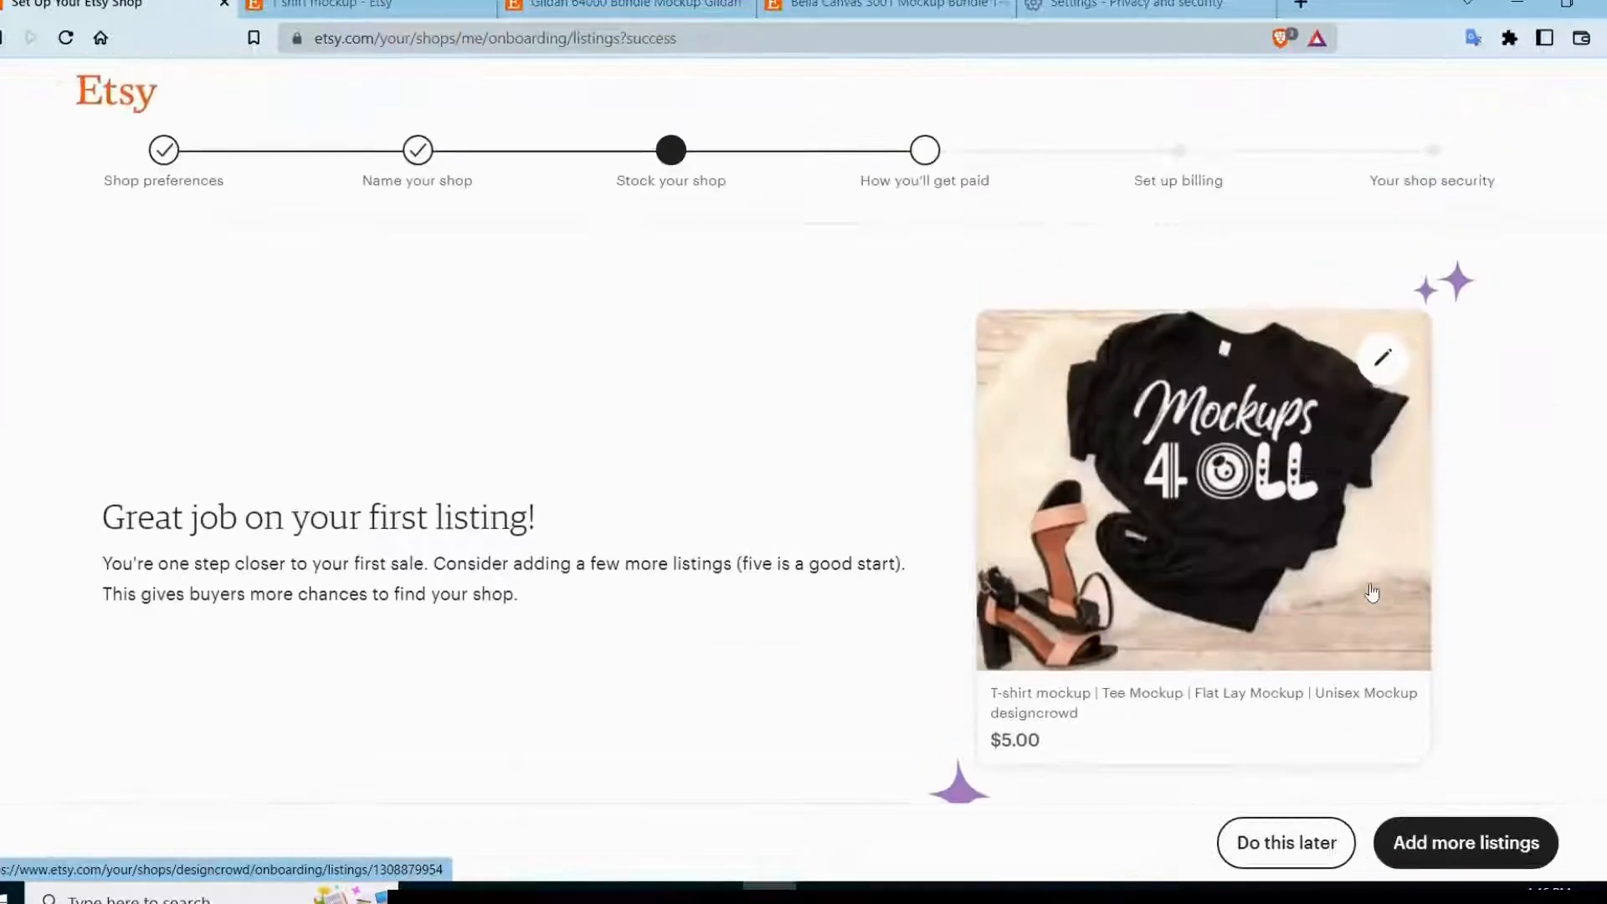
Review the first listing's card, skip adding more listings and continue to the How you'll get paid stage.
{"action": "scroll", "coordinate": [1372, 592], "scroll_direction": "down", "scroll_amount": 2}
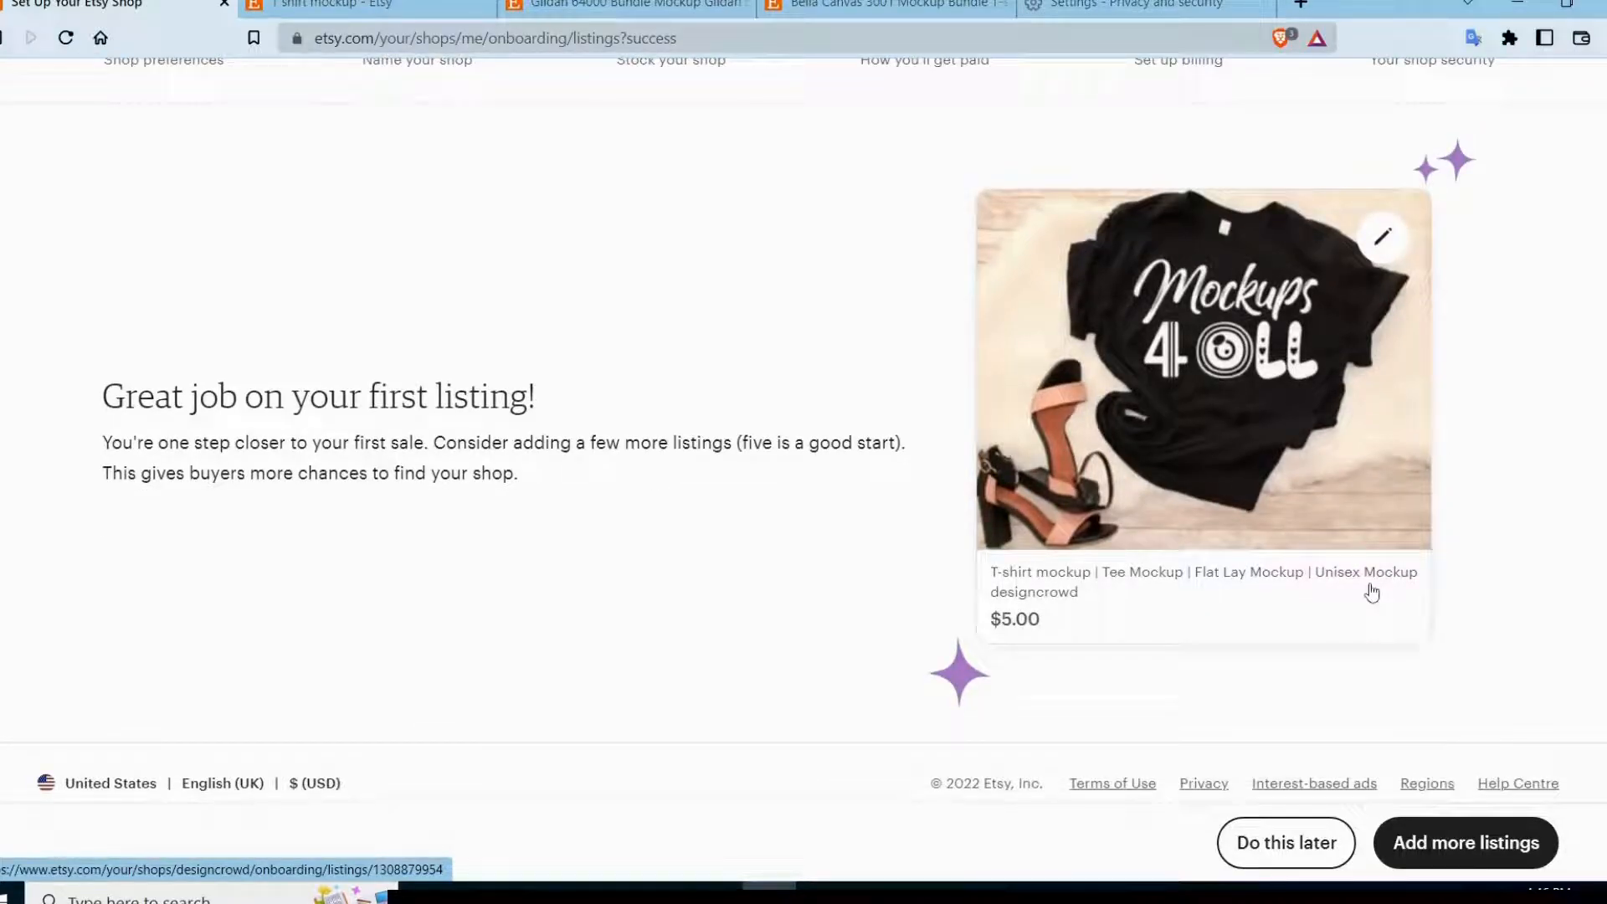
{"action": "scroll", "coordinate": [1373, 593], "scroll_direction": "up", "scroll_amount": 2}
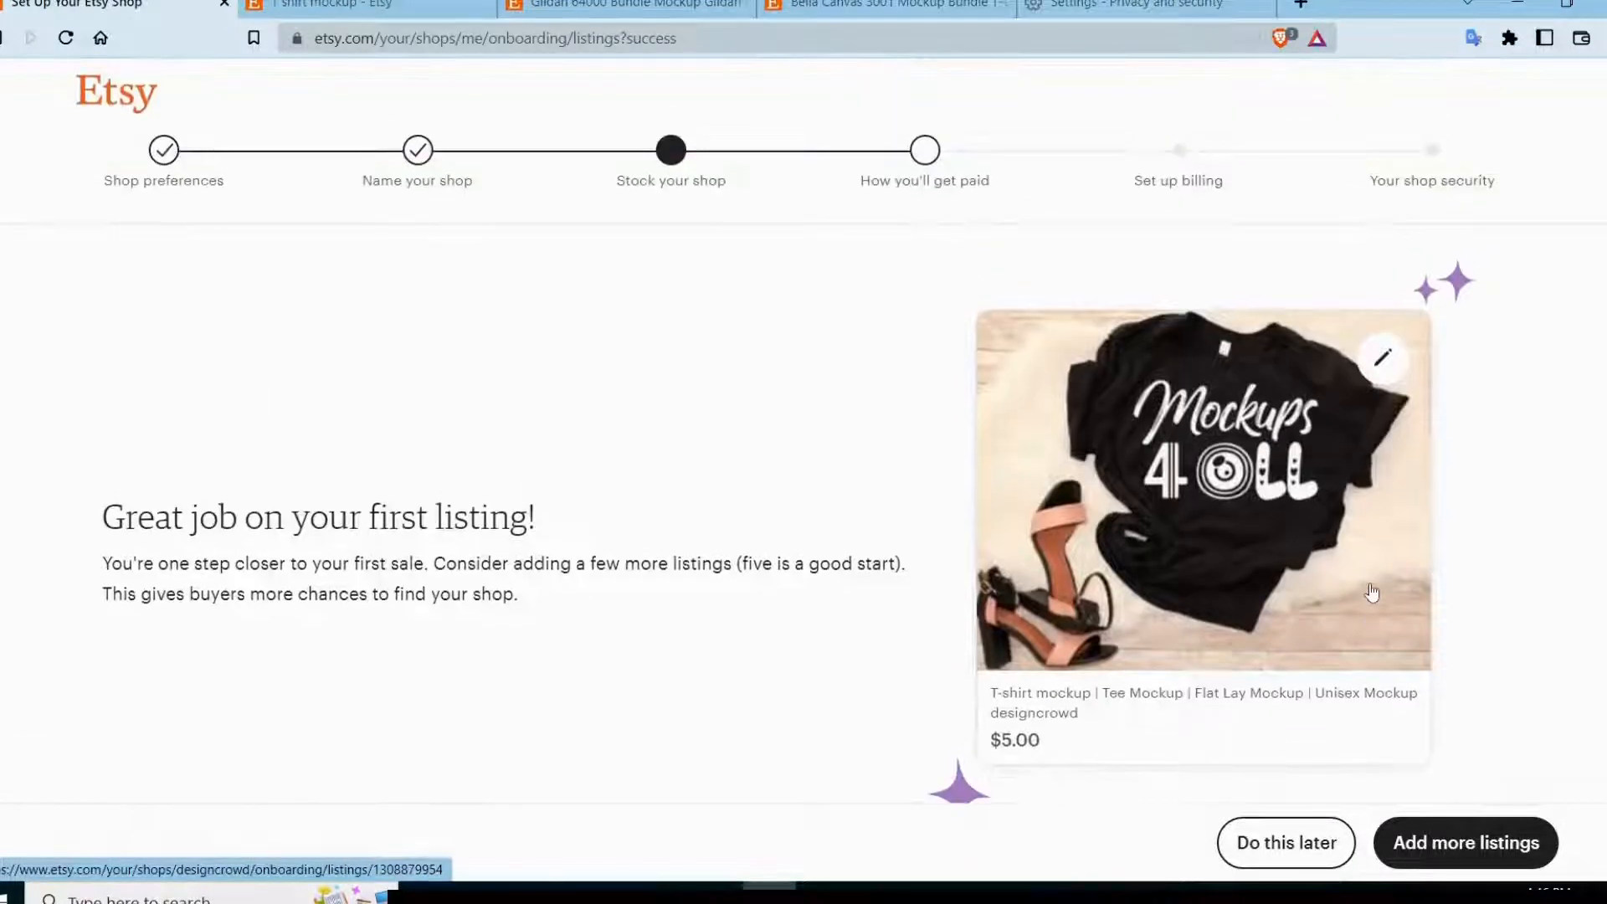
{"action": "scroll", "coordinate": [1373, 596], "scroll_direction": "down", "scroll_amount": 2}
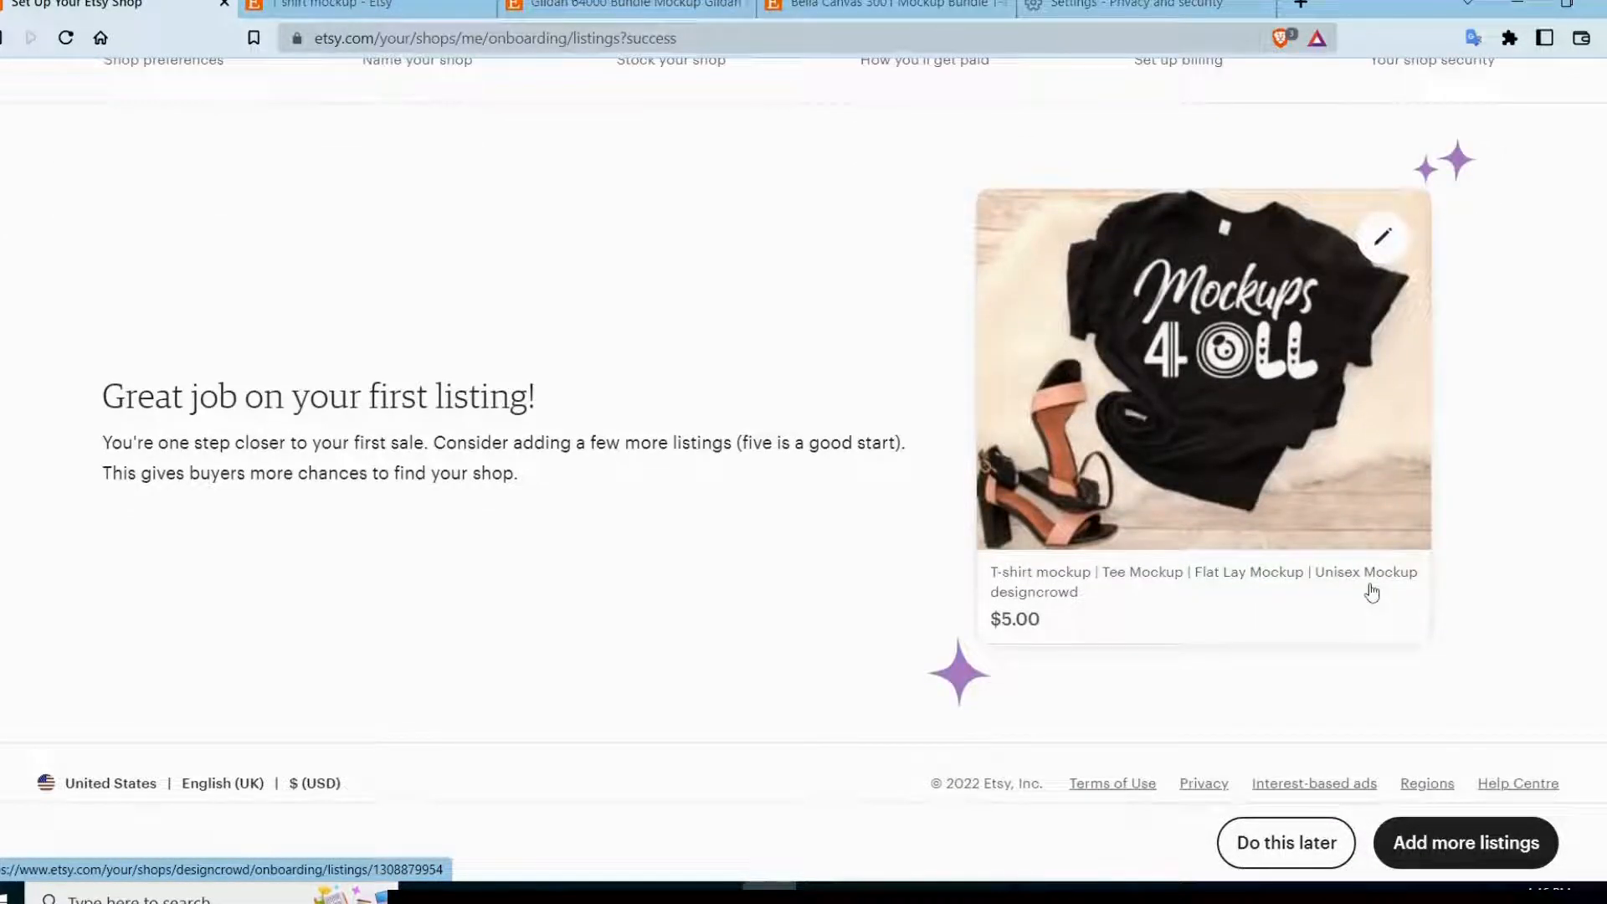
{"action": "scroll", "coordinate": [1373, 592], "scroll_direction": "up", "scroll_amount": 2}
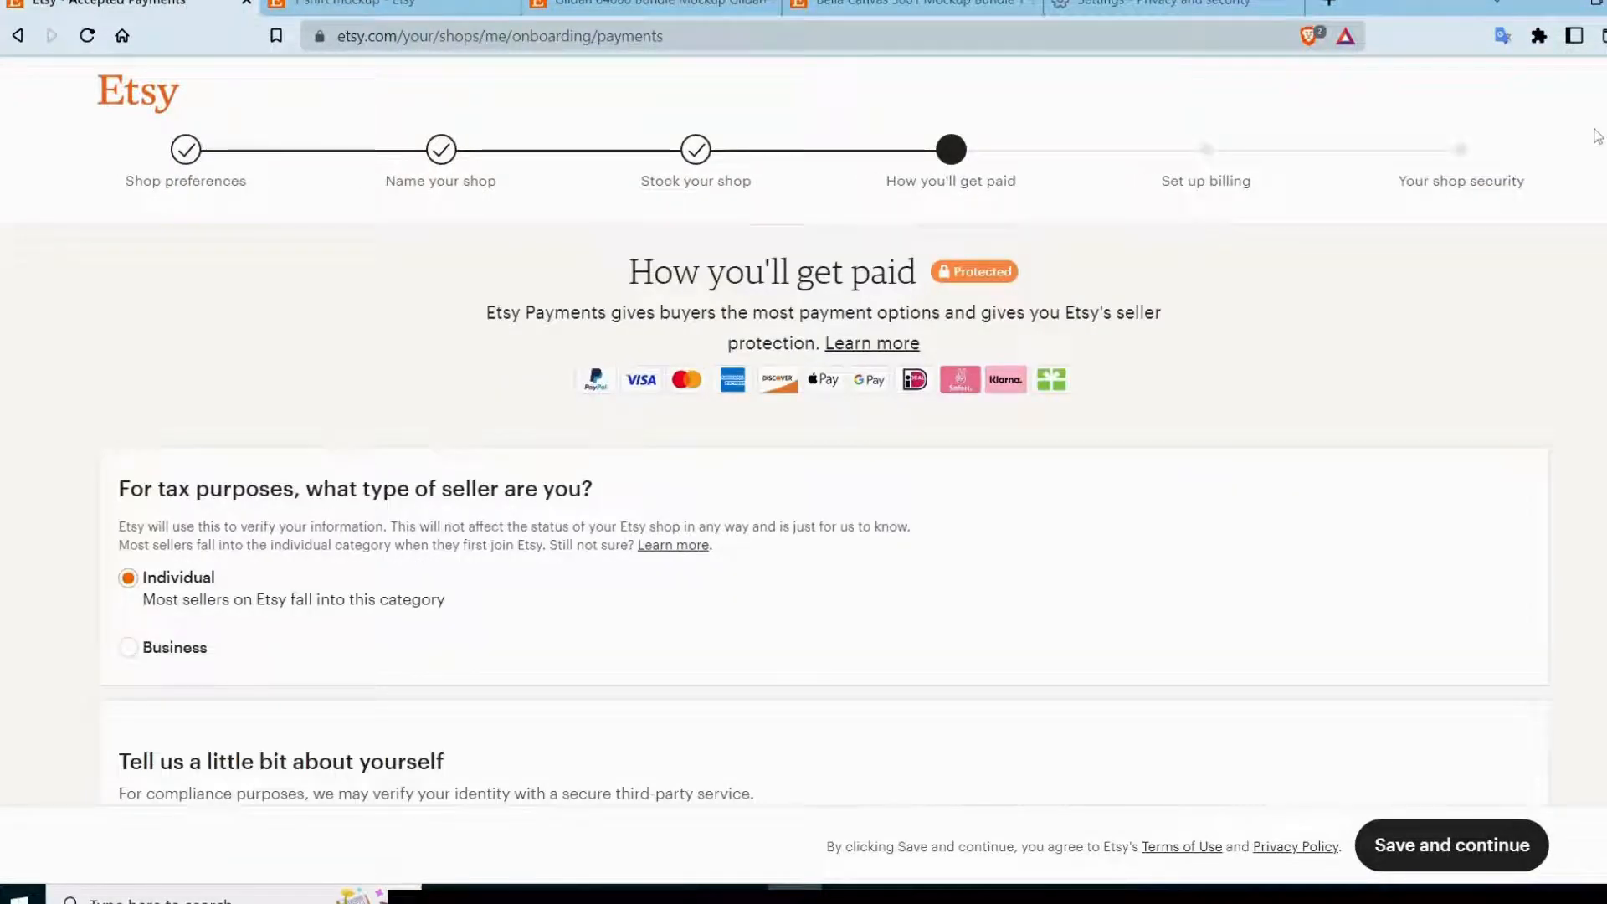
{"action": "scroll", "coordinate": [1596, 134], "scroll_direction": "down", "scroll_amount": 5}
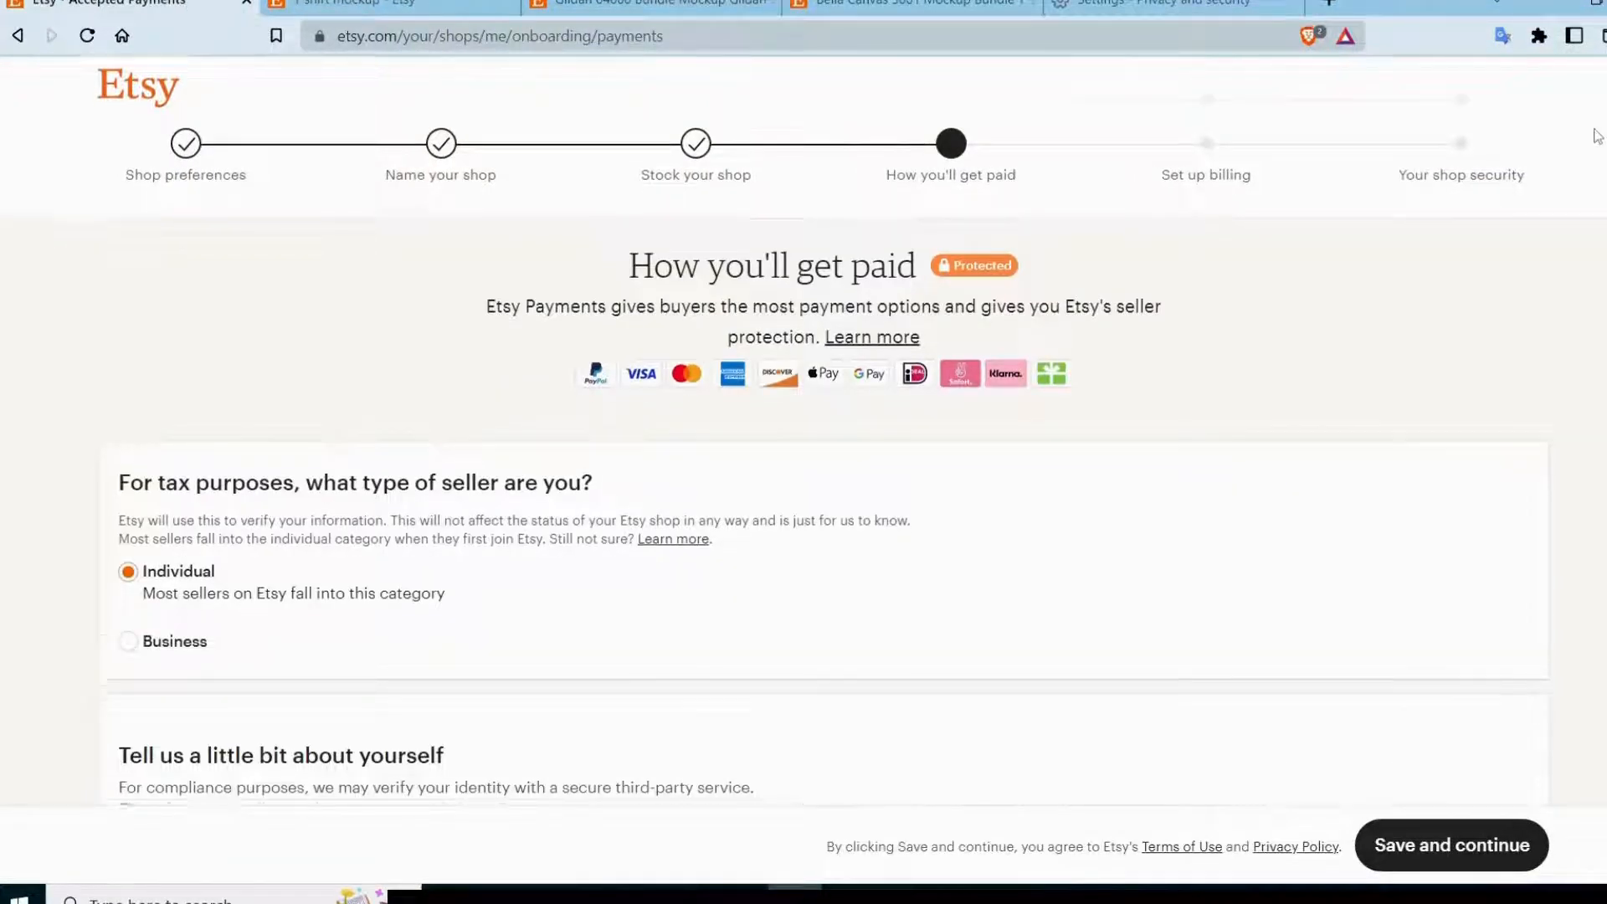
Select United States as the seller's country of residence in the payment details.
{"action": "scroll", "coordinate": [1272, 226], "scroll_direction": "down", "scroll_amount": 1}
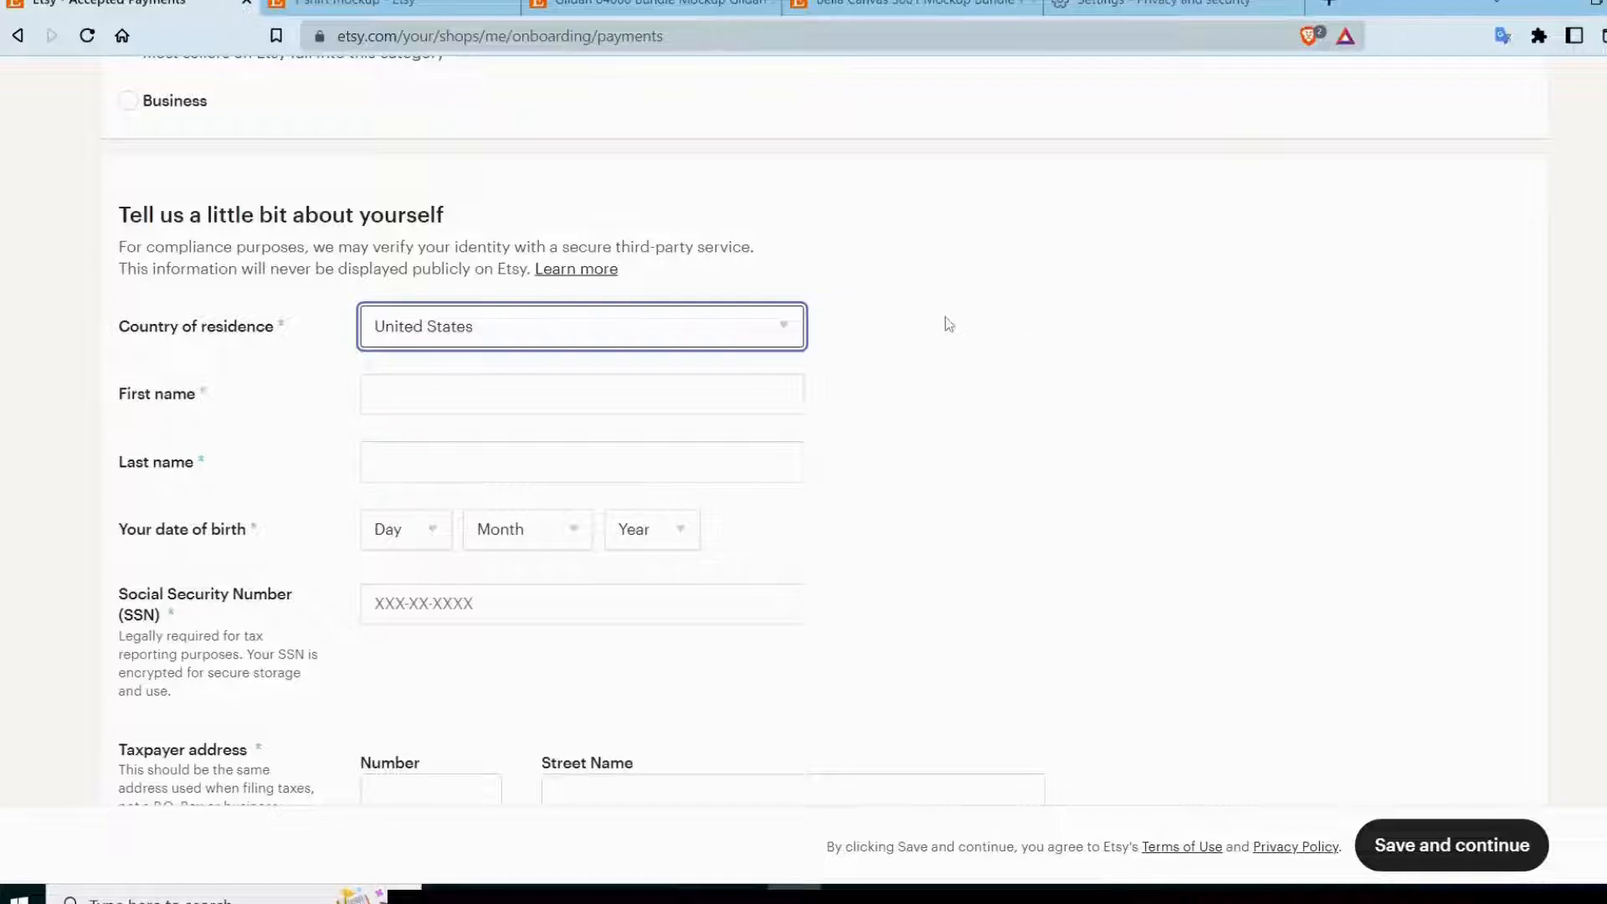
{"action": "left_click", "coordinate": [708, 337]}
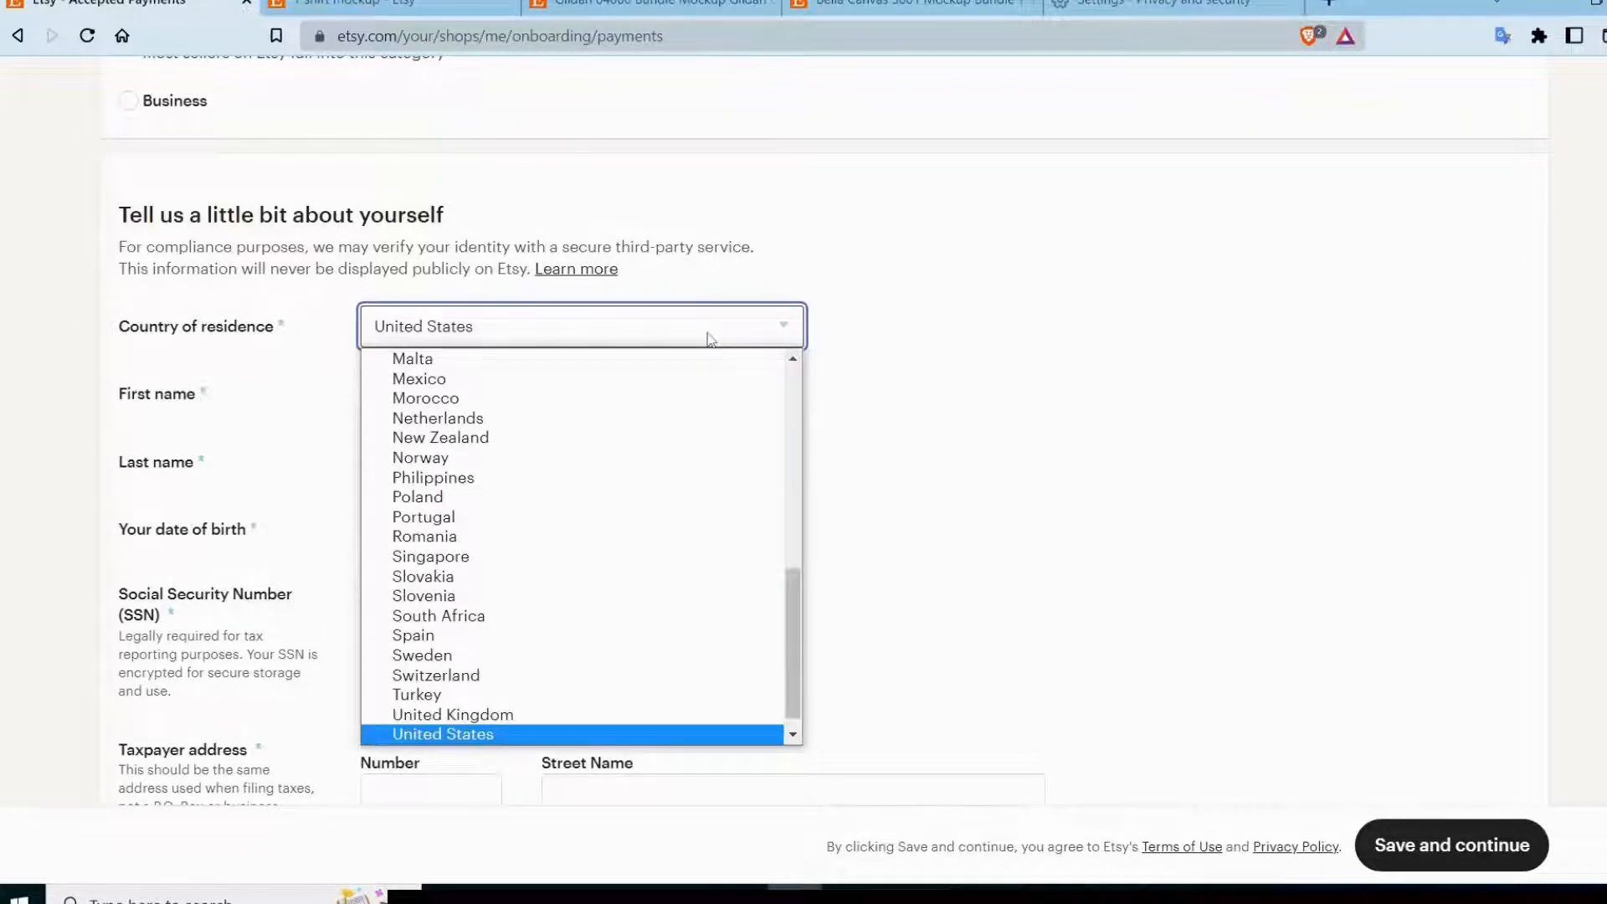
{"action": "scroll", "coordinate": [577, 737], "scroll_direction": "down", "scroll_amount": 1}
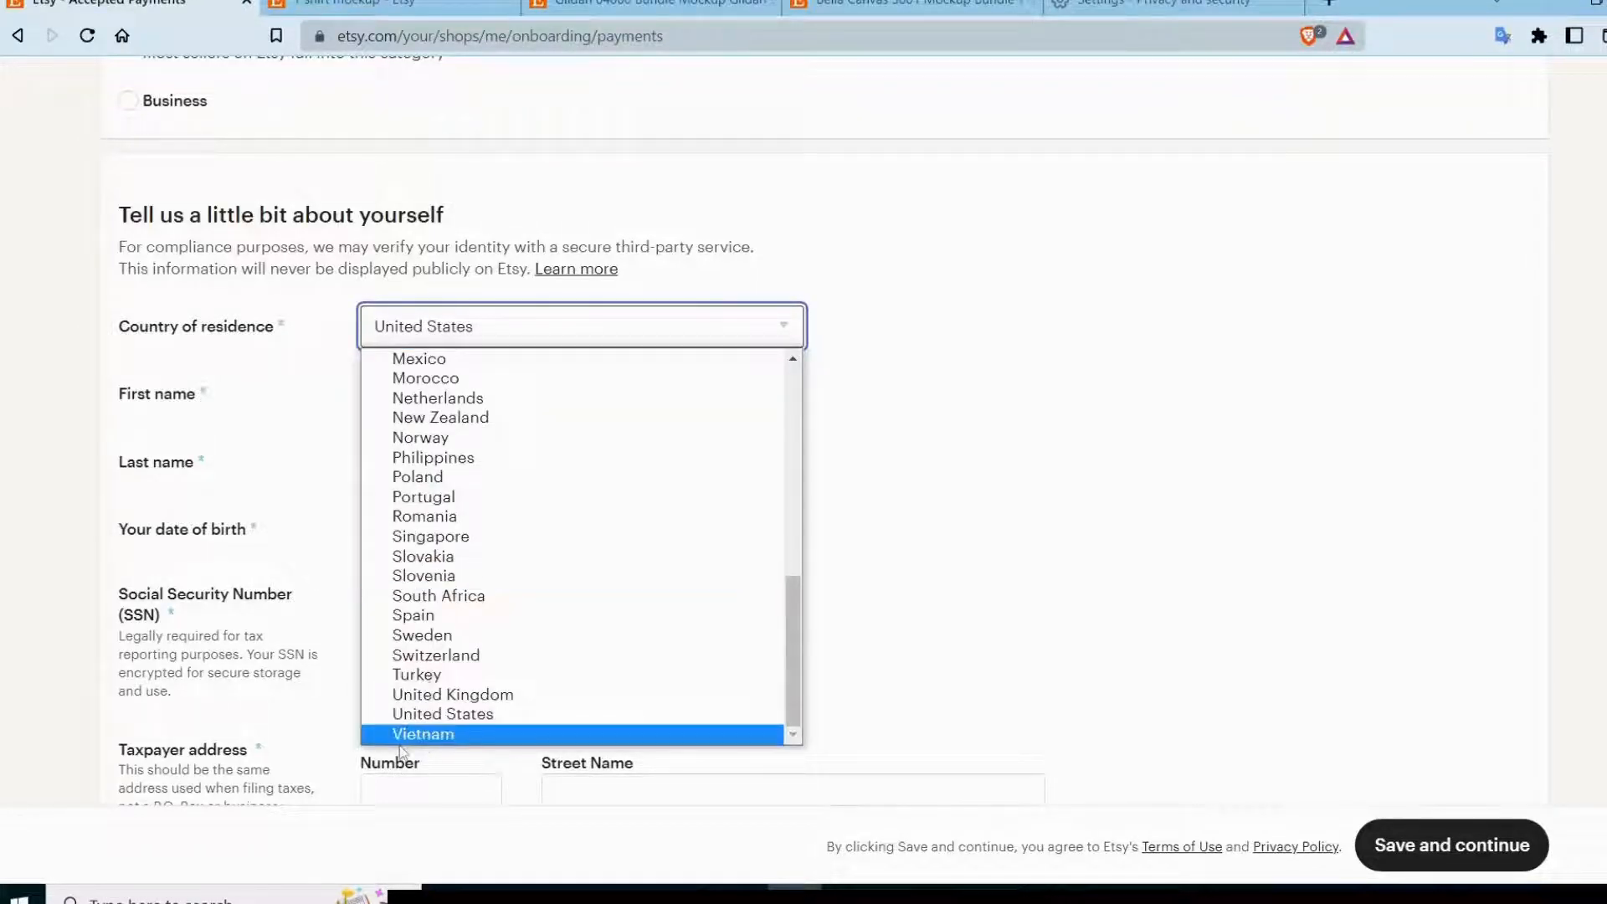
{"action": "left_click", "coordinate": [581, 716]}
Examine the taxpayer address, phone number and bank location fields in the rest of the payment form.
{"action": "scroll", "coordinate": [1521, 356], "scroll_direction": "down", "scroll_amount": 8}
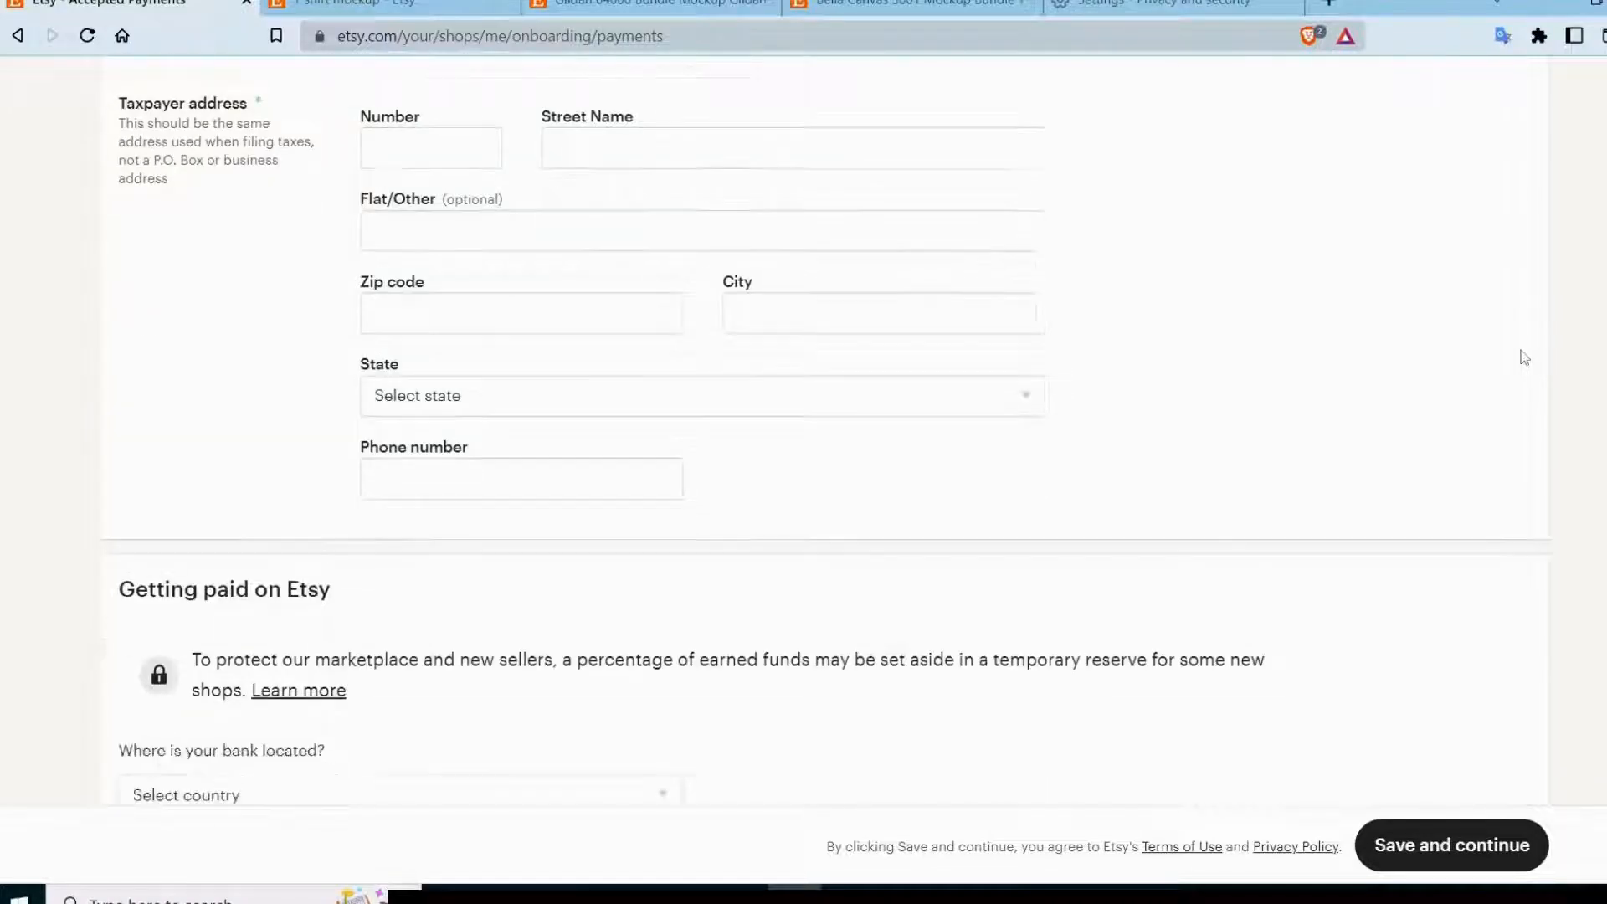
{"action": "scroll", "coordinate": [1524, 358], "scroll_direction": "down", "scroll_amount": 5}
{"action": "scroll", "coordinate": [1521, 355], "scroll_direction": "up", "scroll_amount": 4}
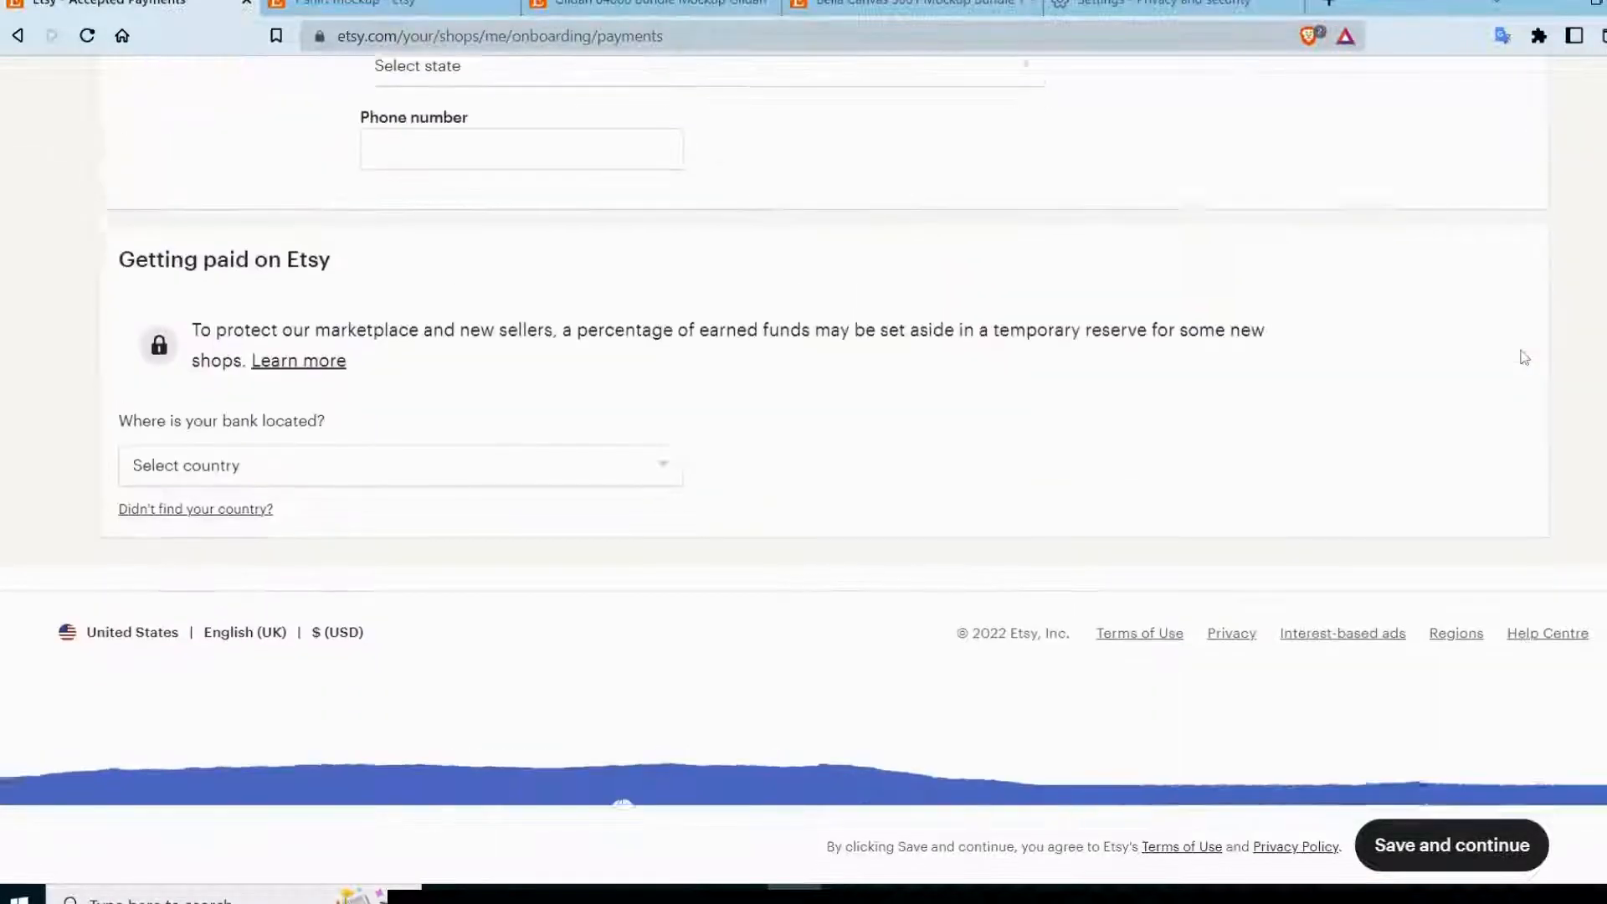
{"action": "scroll", "coordinate": [1521, 355], "scroll_direction": "down", "scroll_amount": 3}
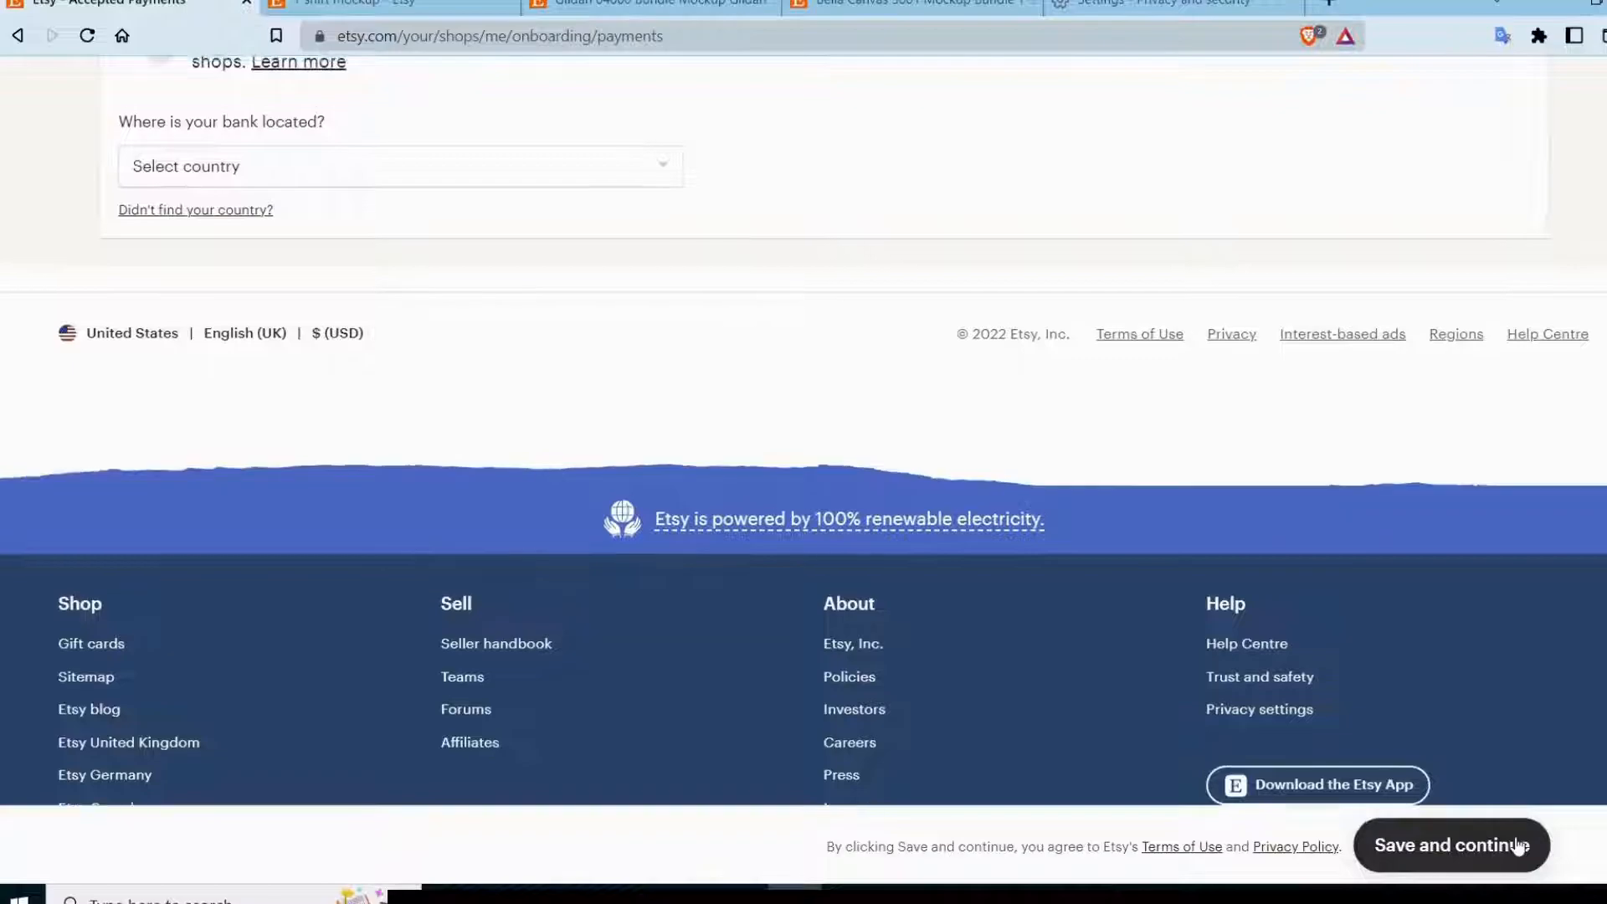
{"action": "scroll", "coordinate": [1520, 848], "scroll_direction": "up", "scroll_amount": 3}
{"action": "scroll", "coordinate": [1520, 847], "scroll_direction": "down", "scroll_amount": 2}
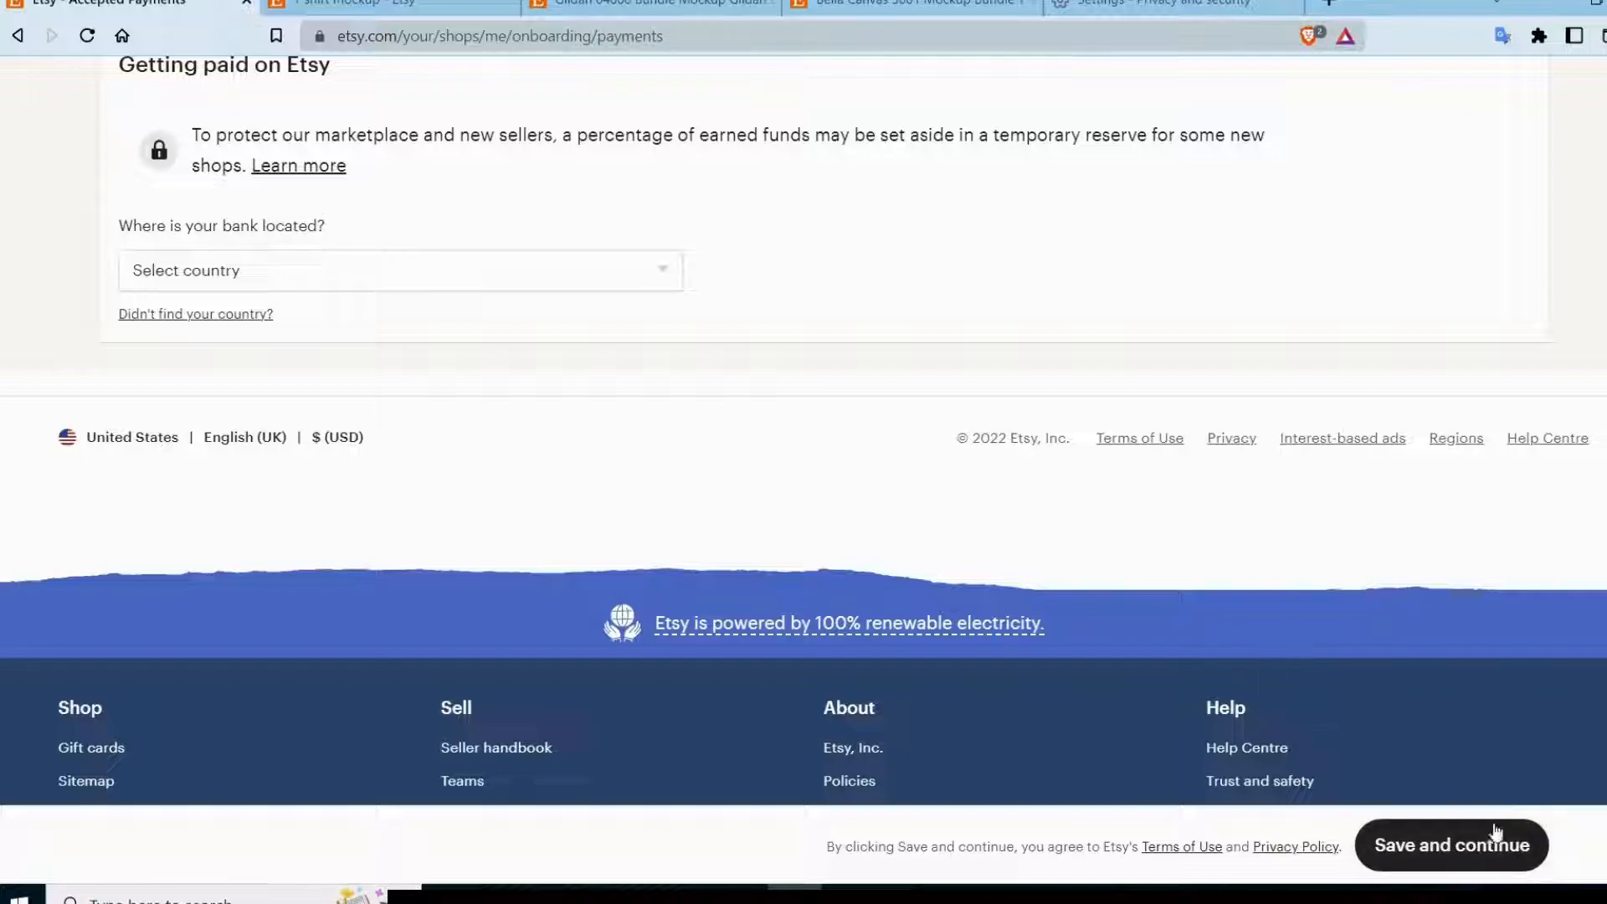
{"action": "scroll", "coordinate": [1504, 847], "scroll_direction": "up", "scroll_amount": 3}
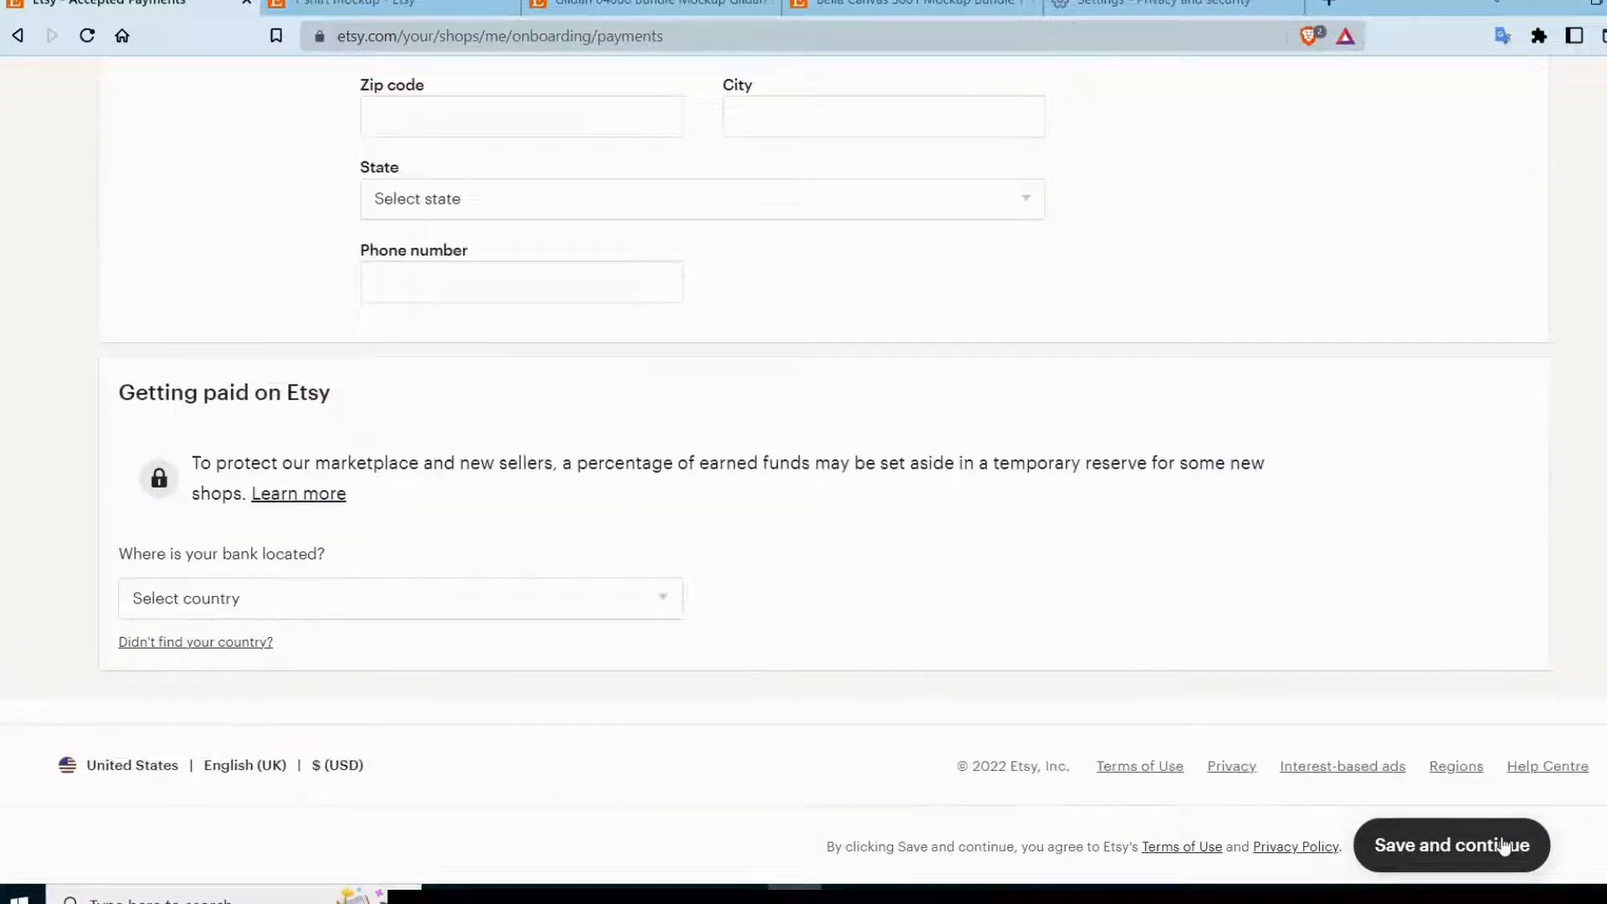
{"action": "scroll", "coordinate": [1505, 847], "scroll_direction": "up", "scroll_amount": 2}
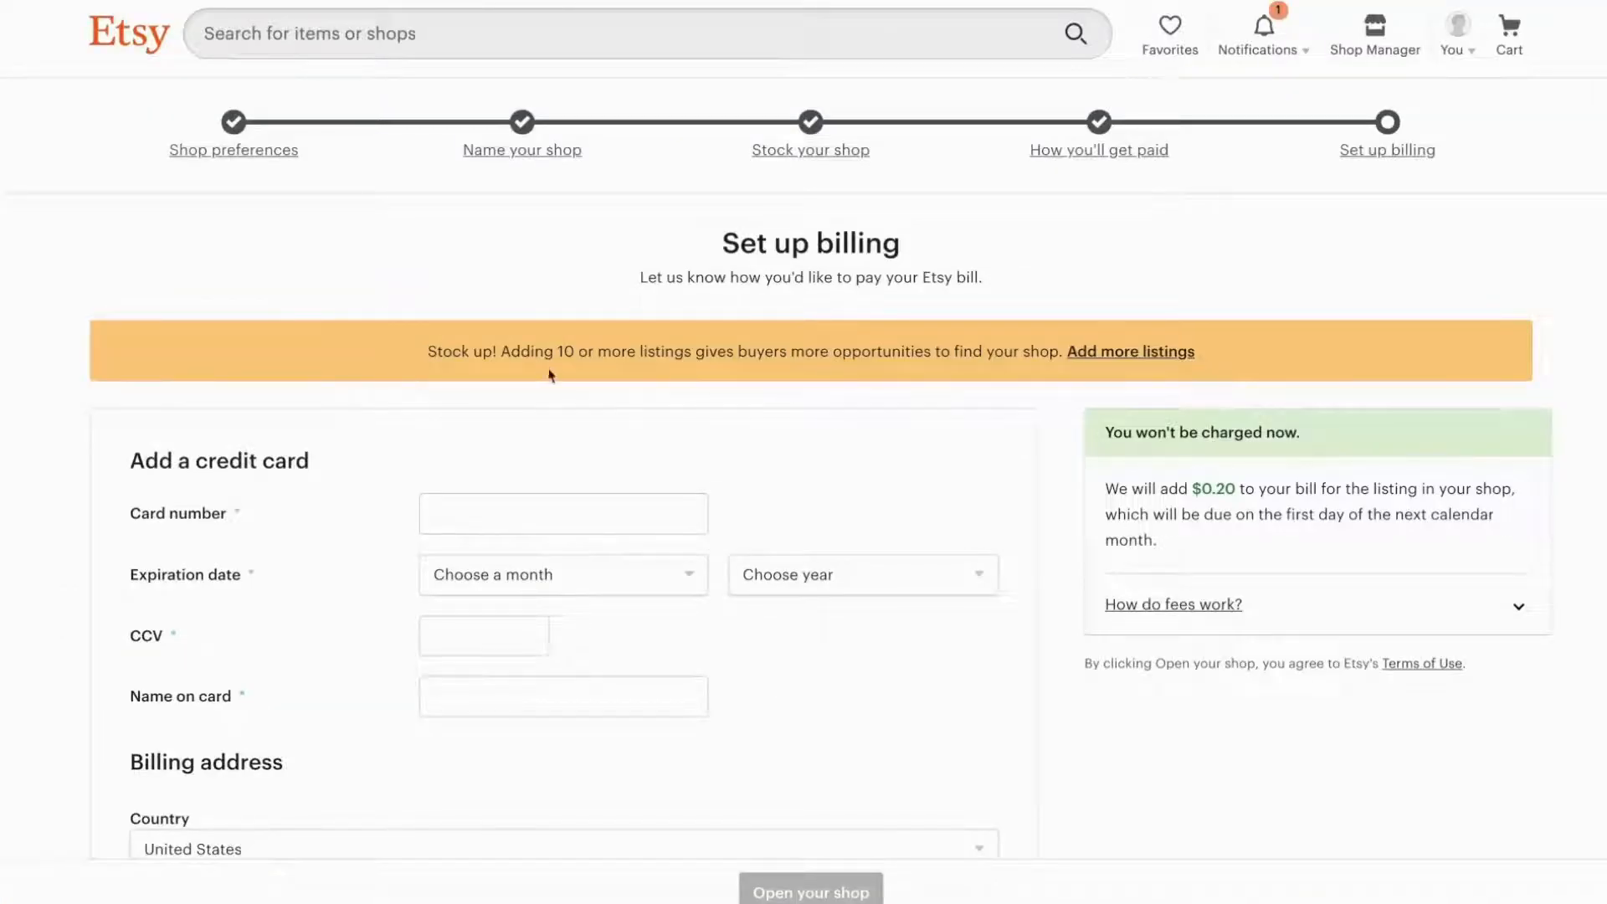
Expand the fee explanation on the billing page and read the listing, transaction and payment processing fees.
{"action": "scroll", "coordinate": [840, 430], "scroll_direction": "down", "scroll_amount": 3}
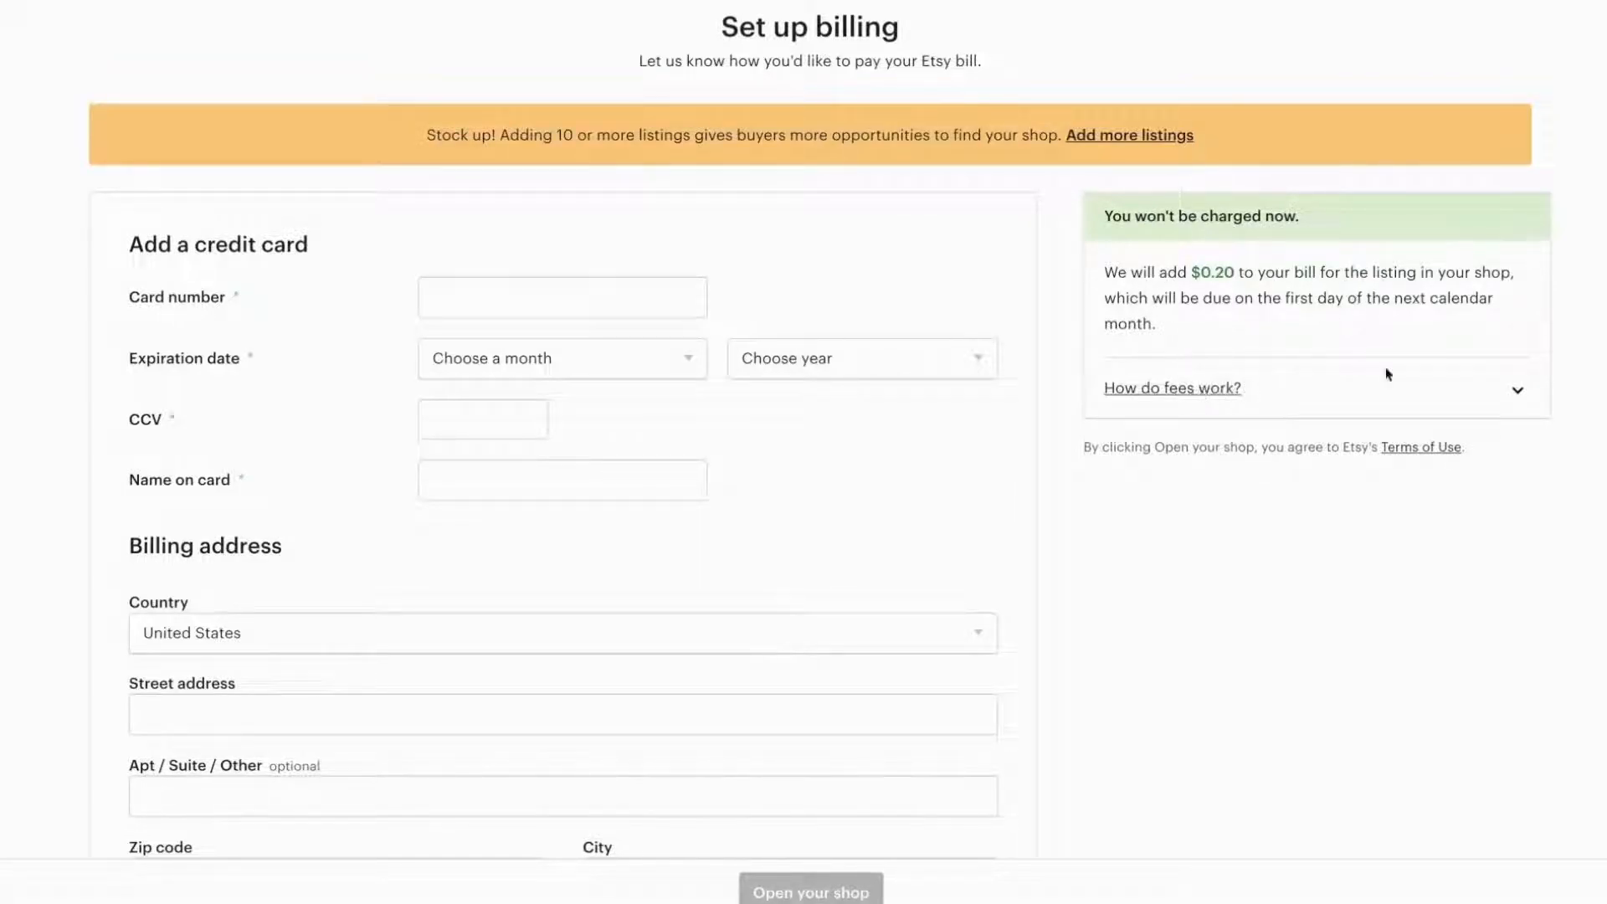
{"action": "left_click", "coordinate": [1520, 395]}
{"action": "left_click_drag", "start_coordinate": [1127, 438], "coordinate": [1409, 473]}
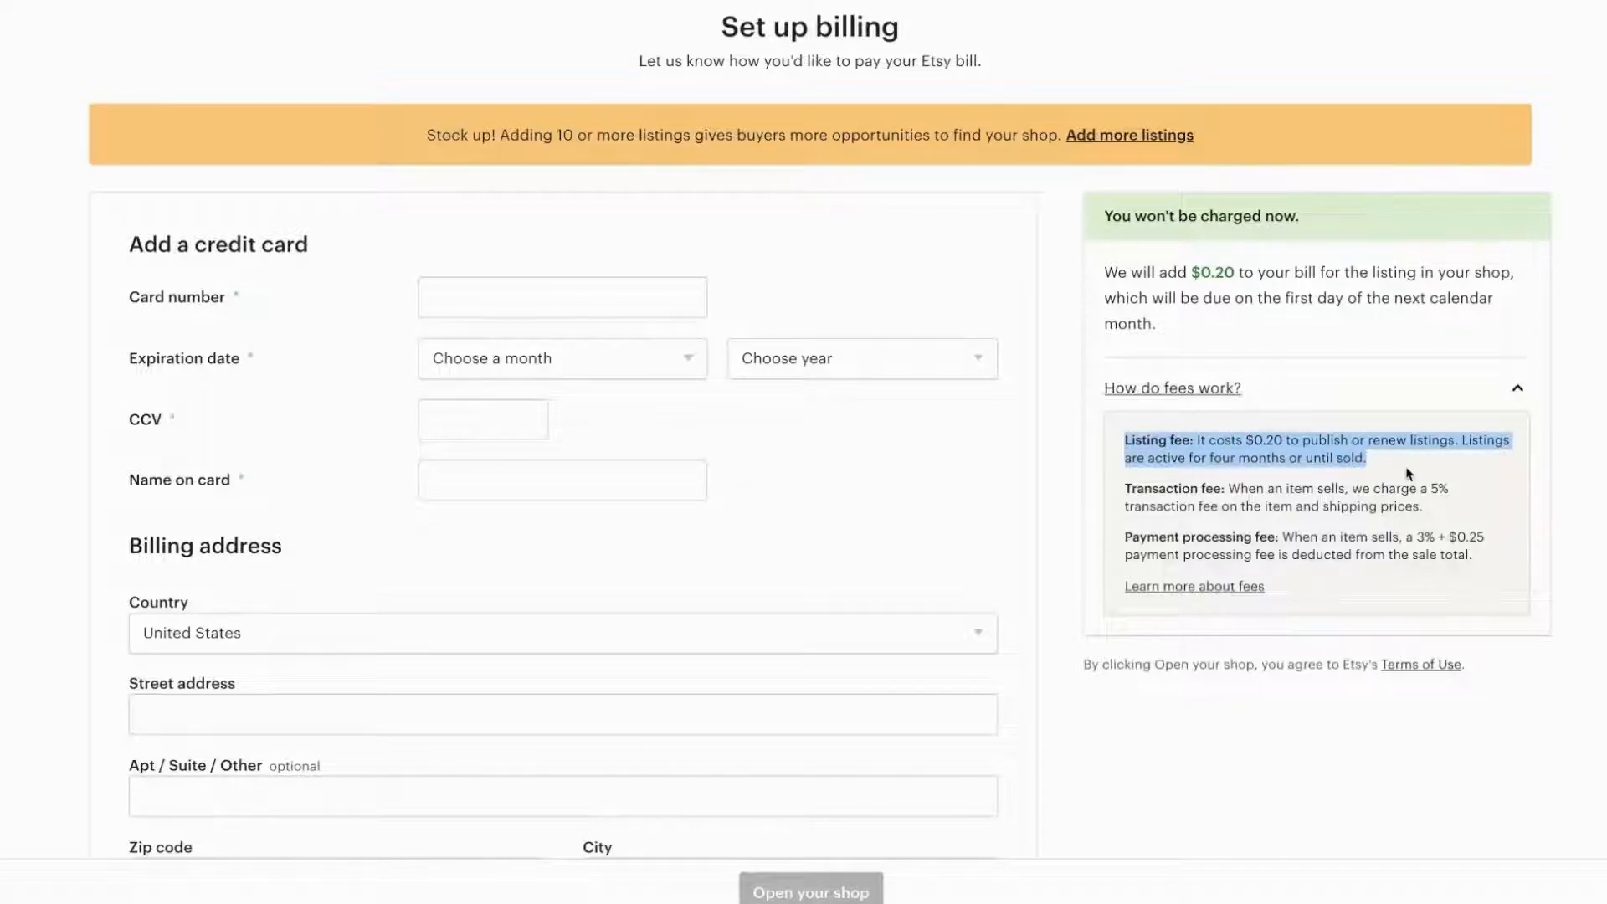
{"action": "left_click_drag", "start_coordinate": [1125, 487], "coordinate": [1449, 513]}
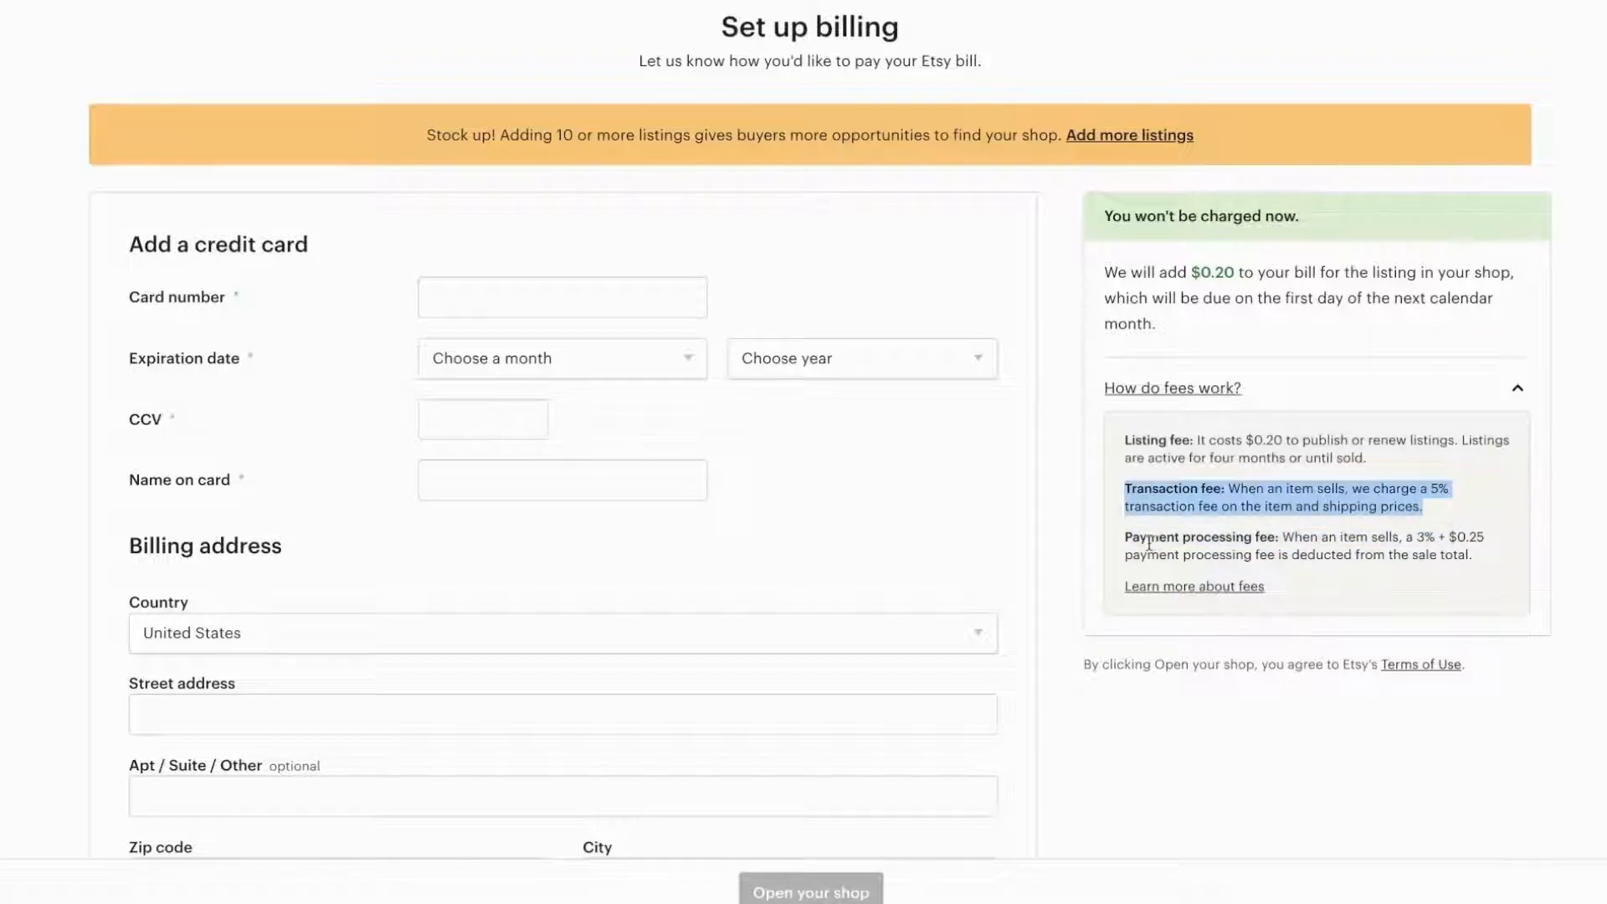
{"action": "left_click_drag", "start_coordinate": [1126, 533], "coordinate": [1492, 563]}
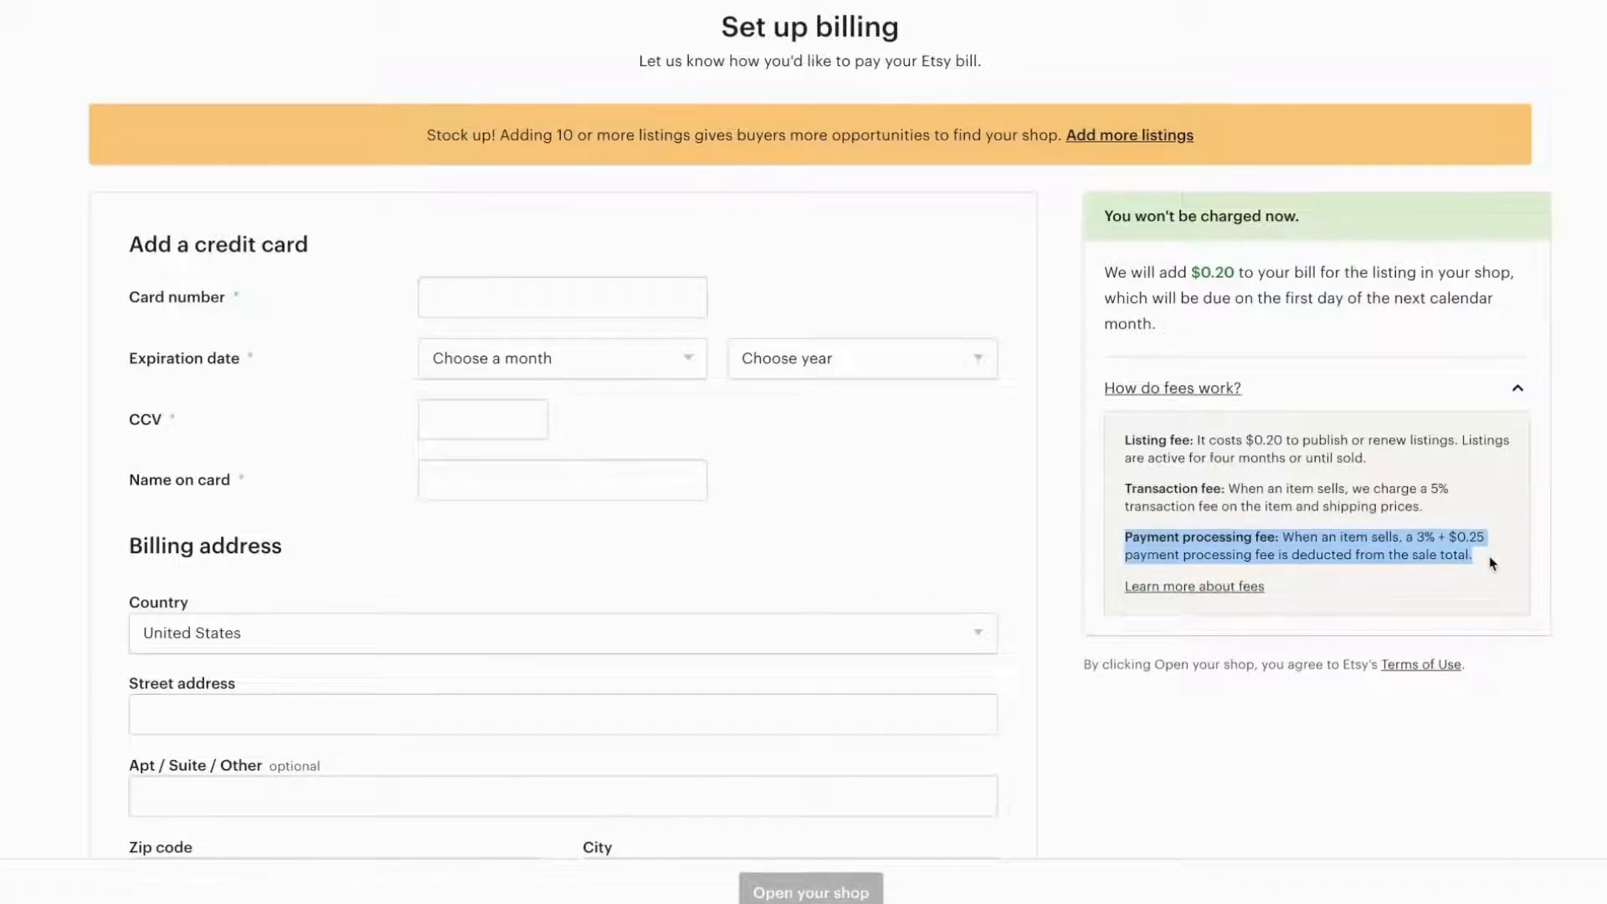
{"action": "left_click", "coordinate": [1491, 563]}
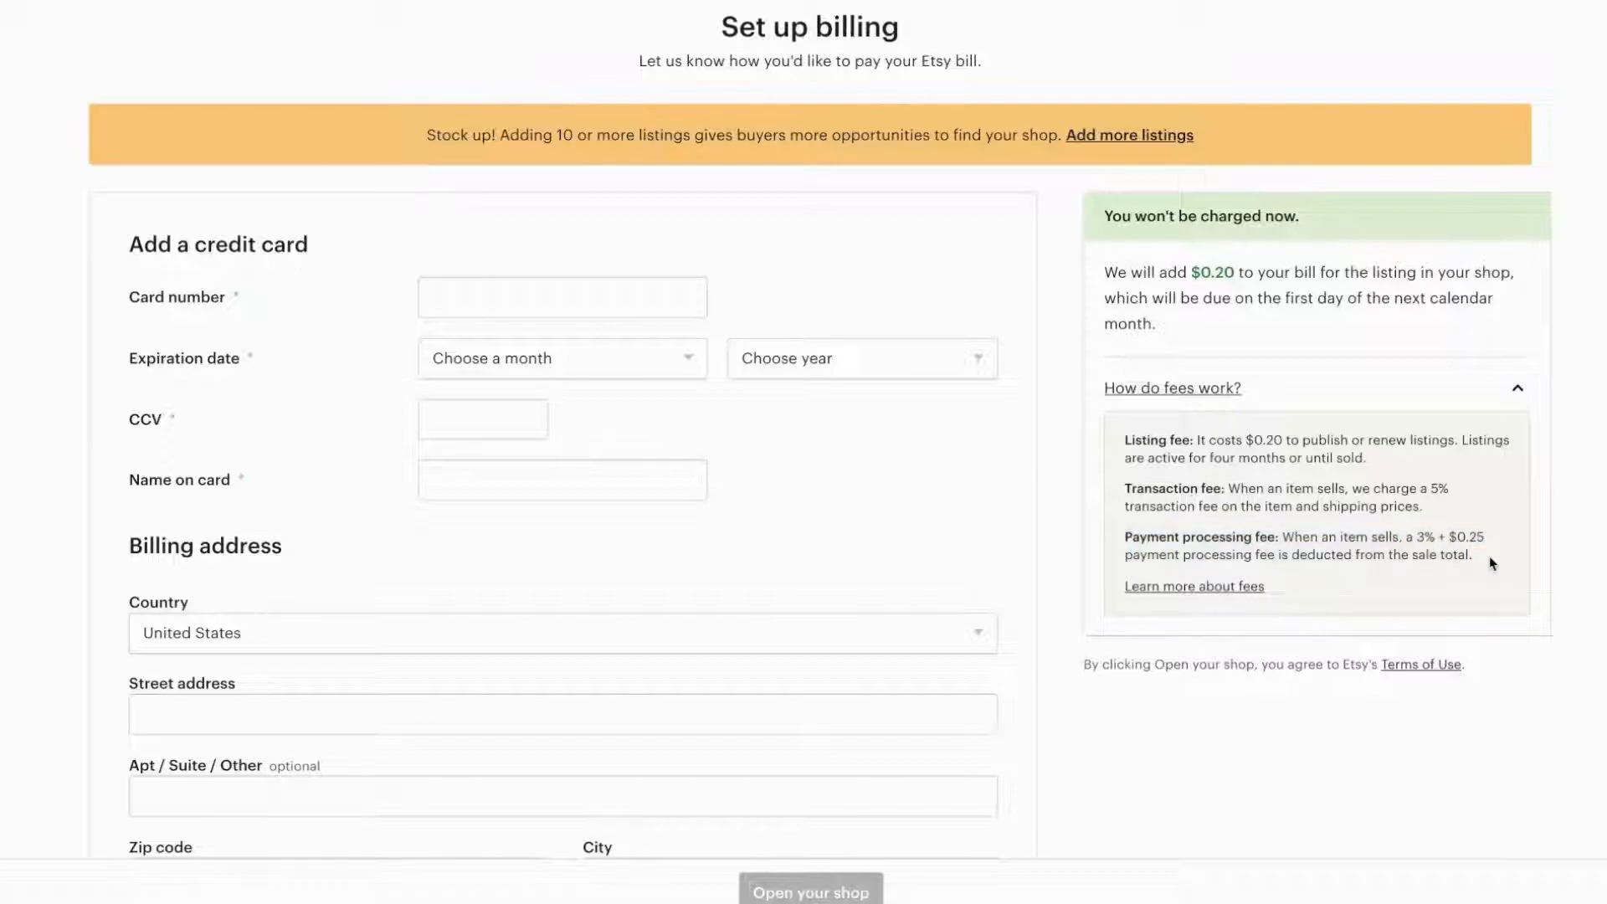
{"action": "scroll", "coordinate": [1490, 559], "scroll_direction": "down", "scroll_amount": 1}
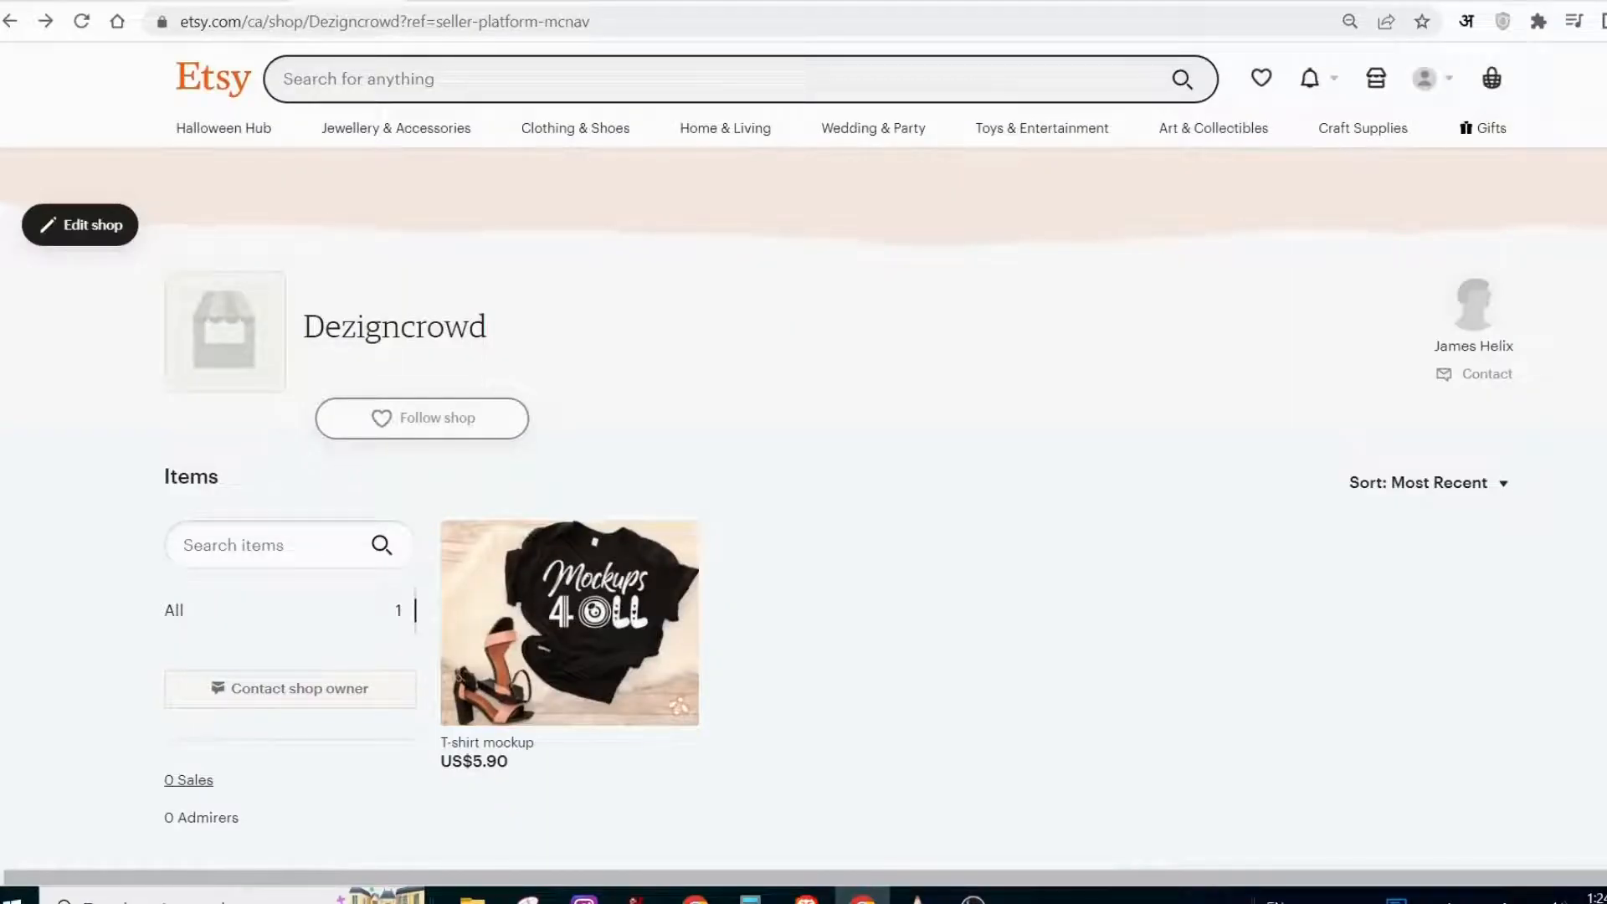
Open the Dezigncrowd shop page for editing and open its empty shop announcement field.
{"action": "scroll", "coordinate": [803, 469], "scroll_direction": "down", "scroll_amount": 1}
{"action": "scroll", "coordinate": [803, 469], "scroll_direction": "up", "scroll_amount": 1}
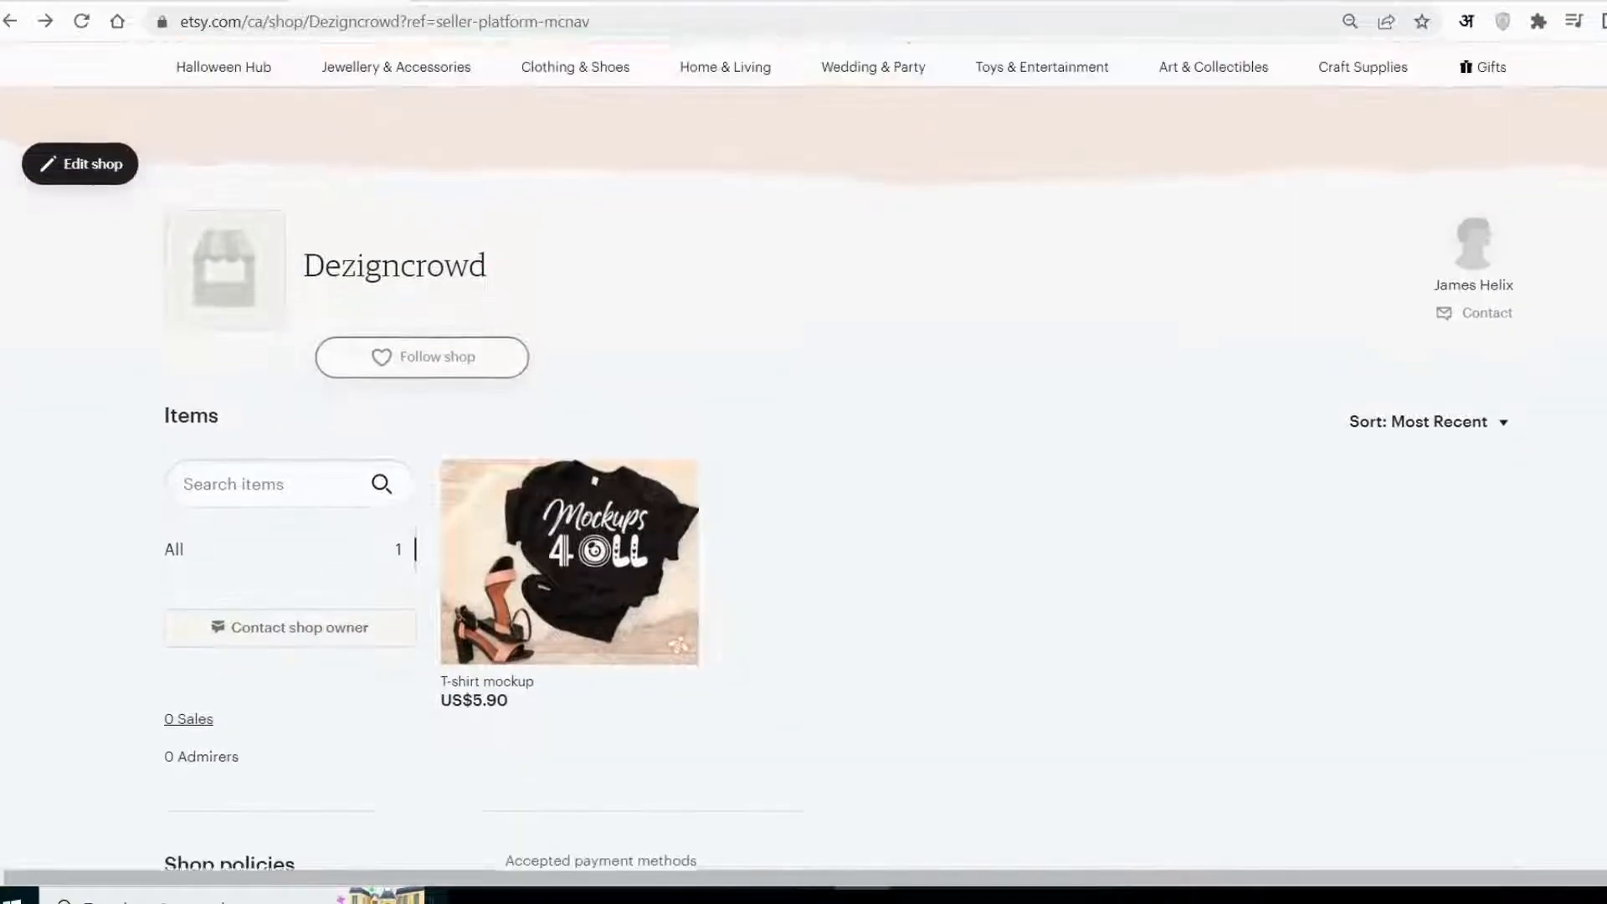
{"action": "left_click", "coordinate": [92, 228]}
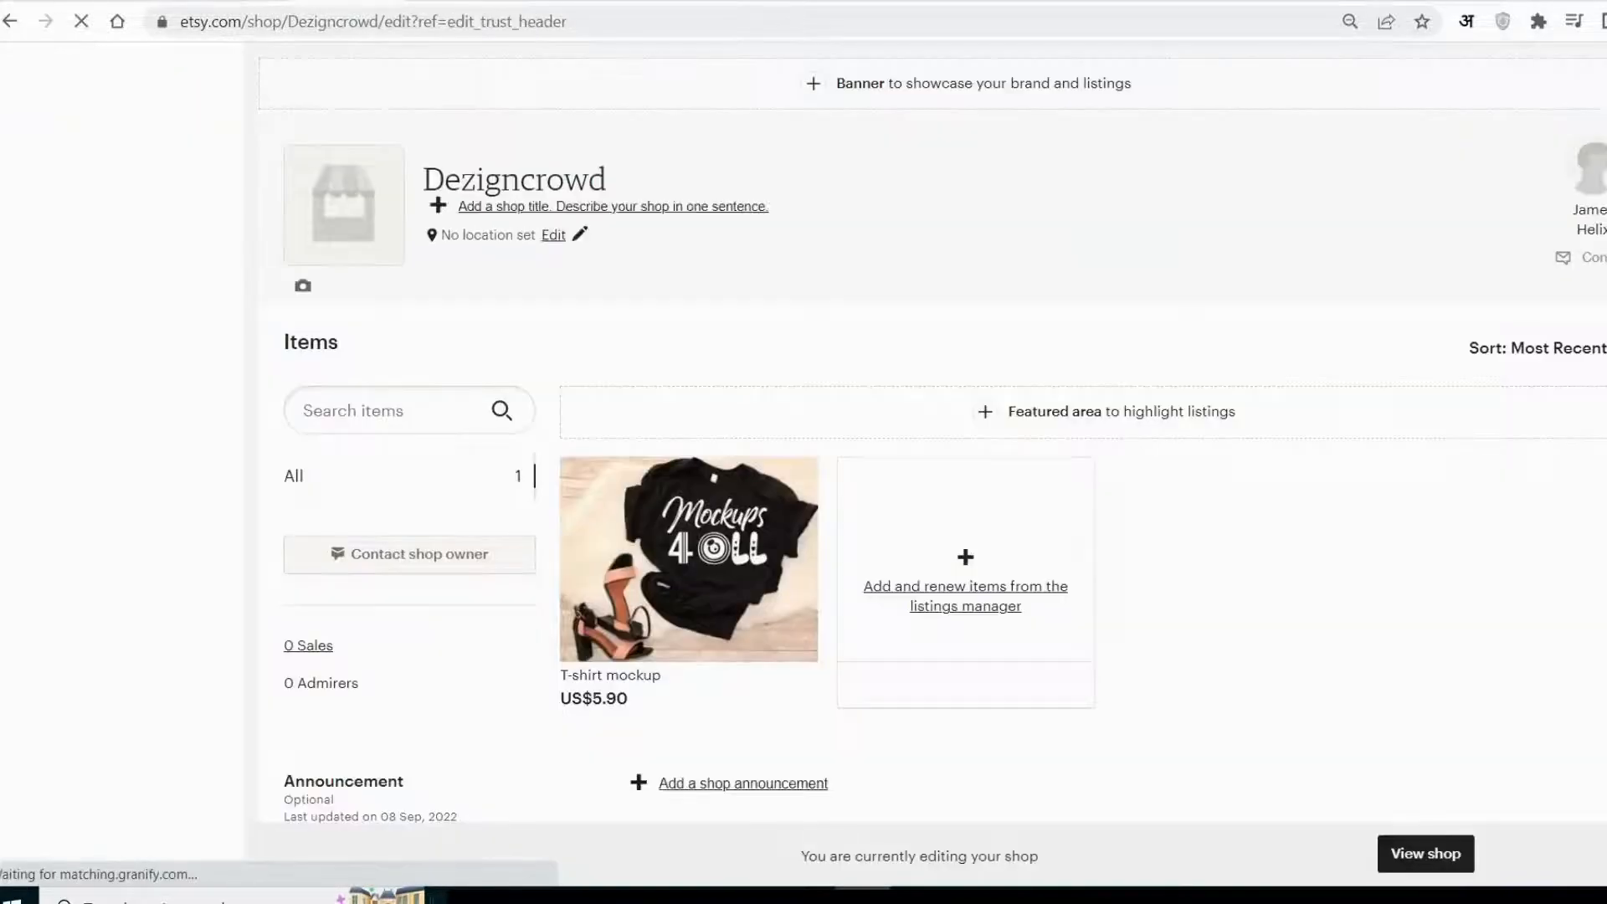
{"action": "scroll", "coordinate": [1280, 418], "scroll_direction": "down", "scroll_amount": 1}
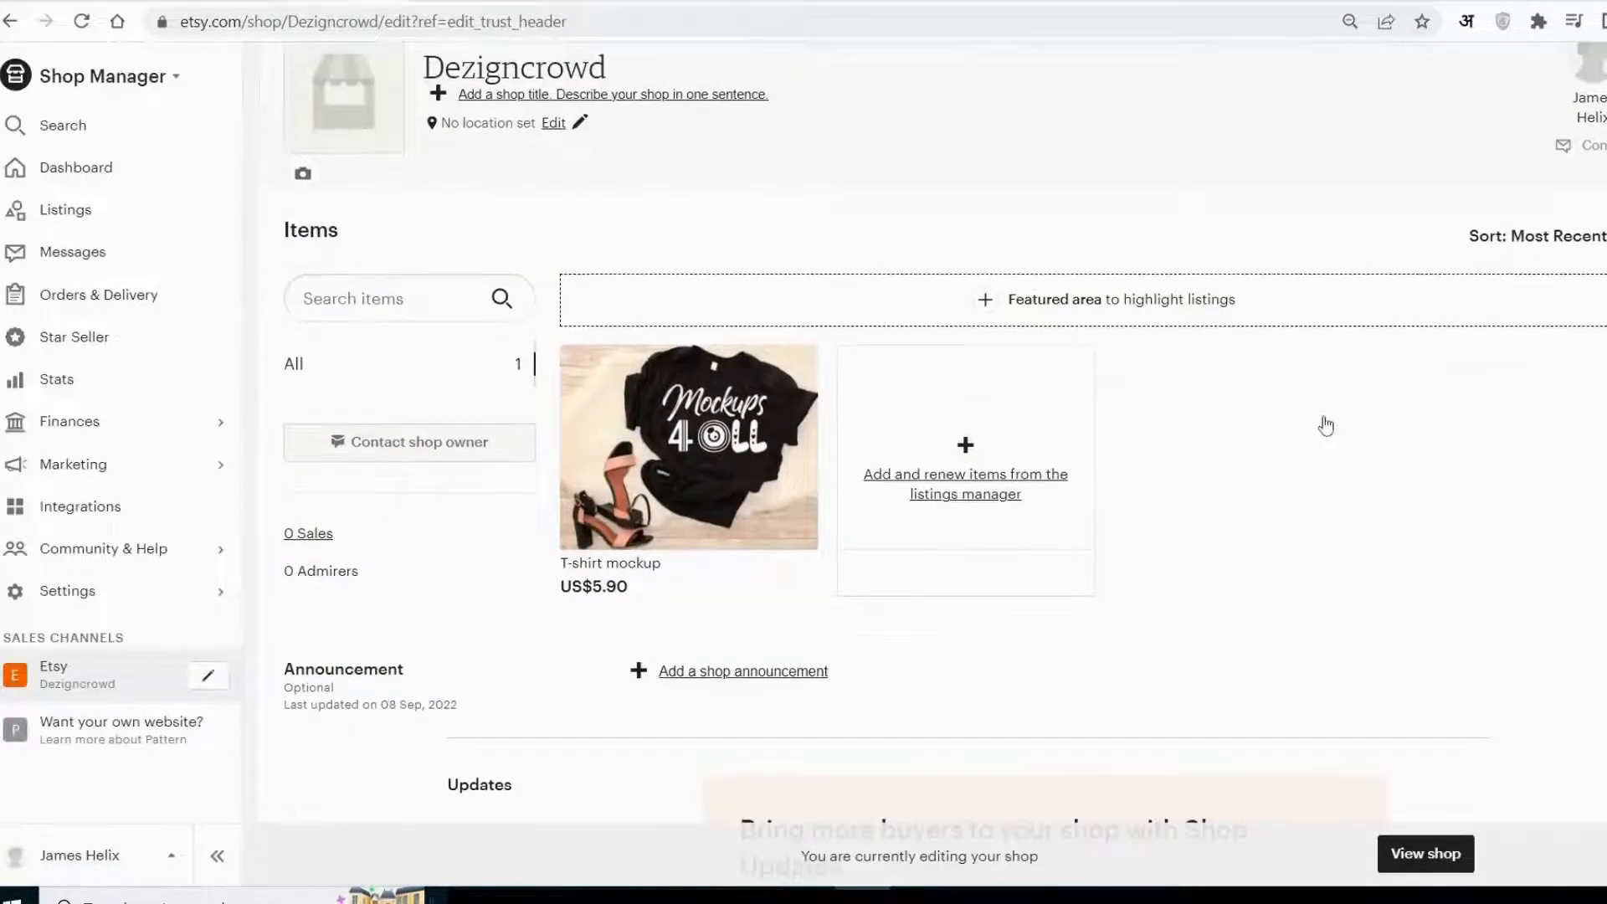
{"action": "scroll", "coordinate": [1323, 423], "scroll_direction": "down", "scroll_amount": 1}
{"action": "scroll", "coordinate": [784, 428], "scroll_direction": "down", "scroll_amount": 1}
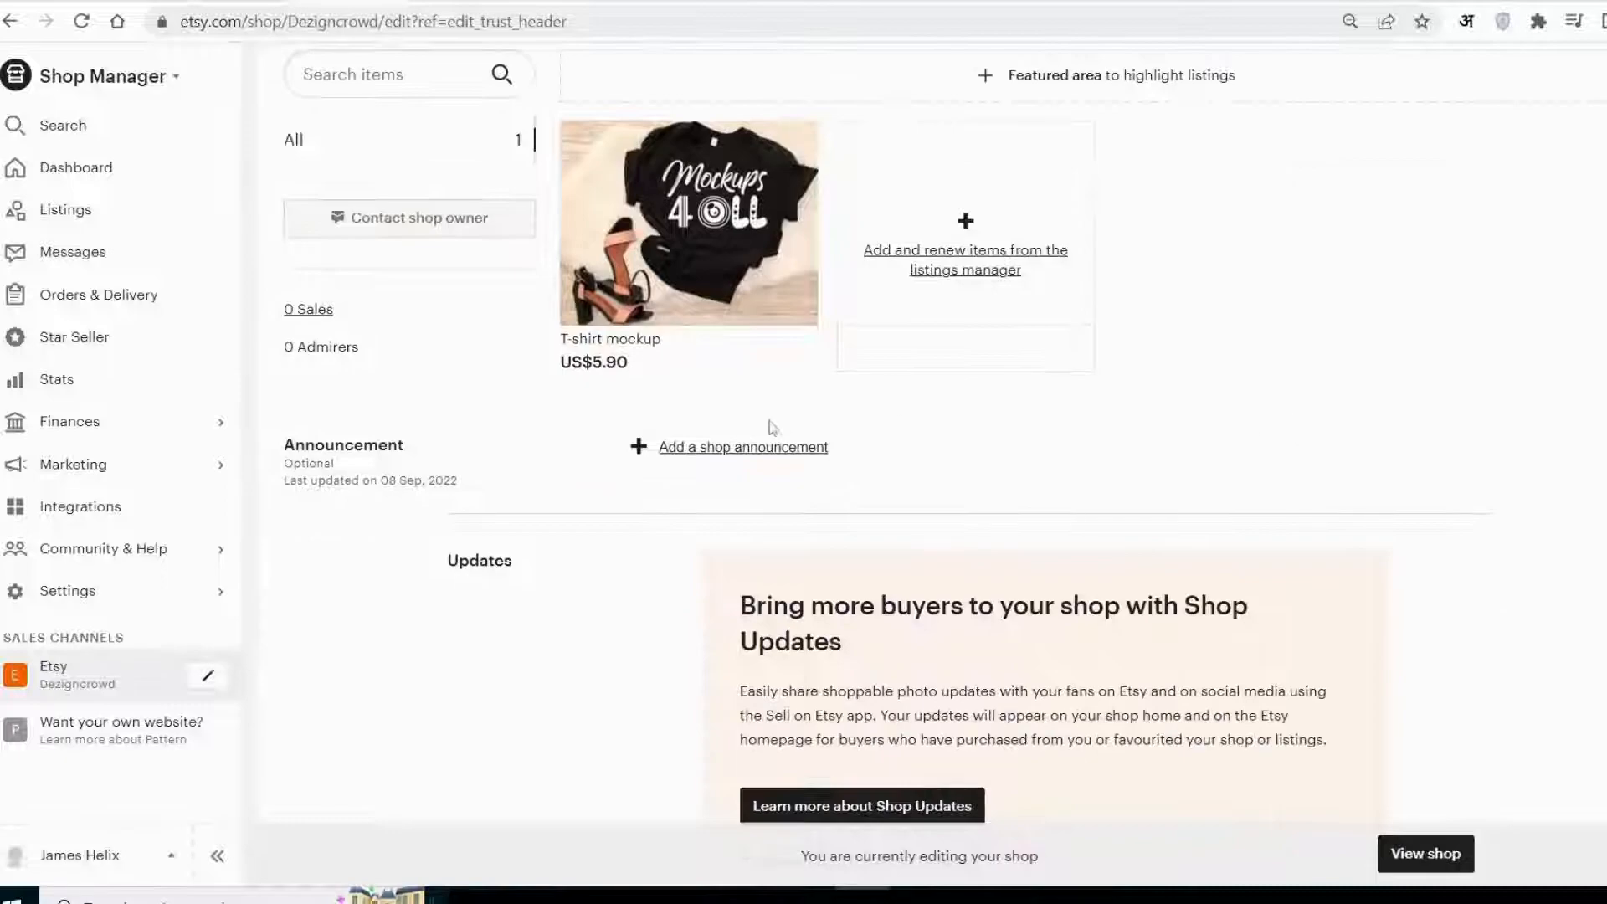
{"action": "left_click", "coordinate": [747, 444]}
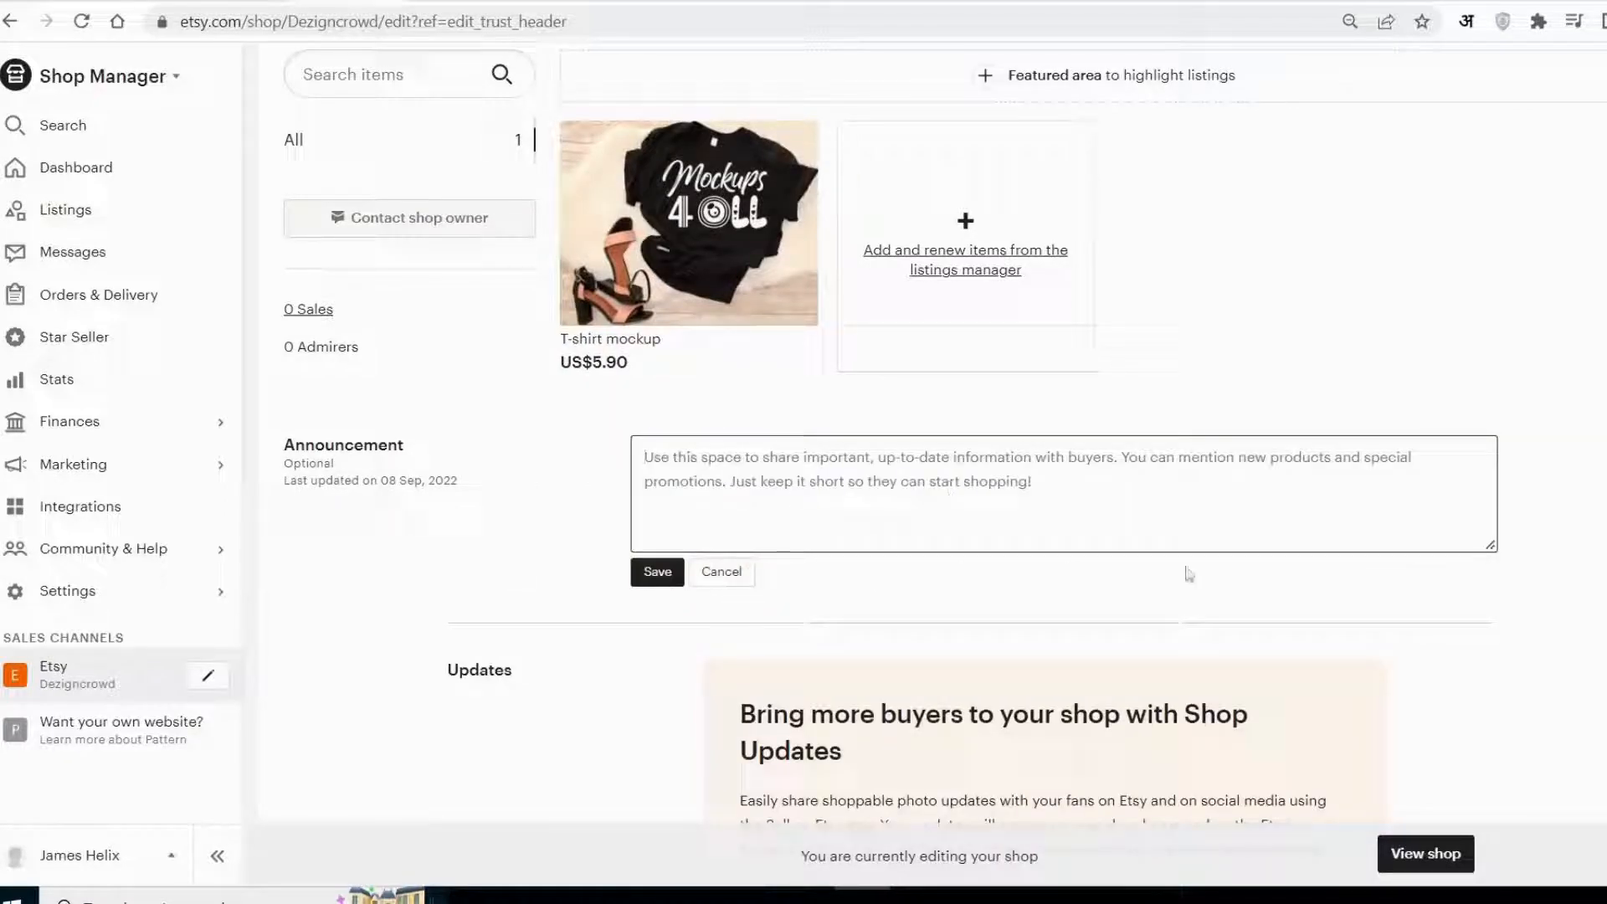
Add and save a shop story welcoming buyers to The Dezigncrown and describing its minimalist mockups with customizable features.
{"action": "scroll", "coordinate": [1069, 570], "scroll_direction": "down", "scroll_amount": 2}
{"action": "scroll", "coordinate": [945, 457], "scroll_direction": "down", "scroll_amount": 2}
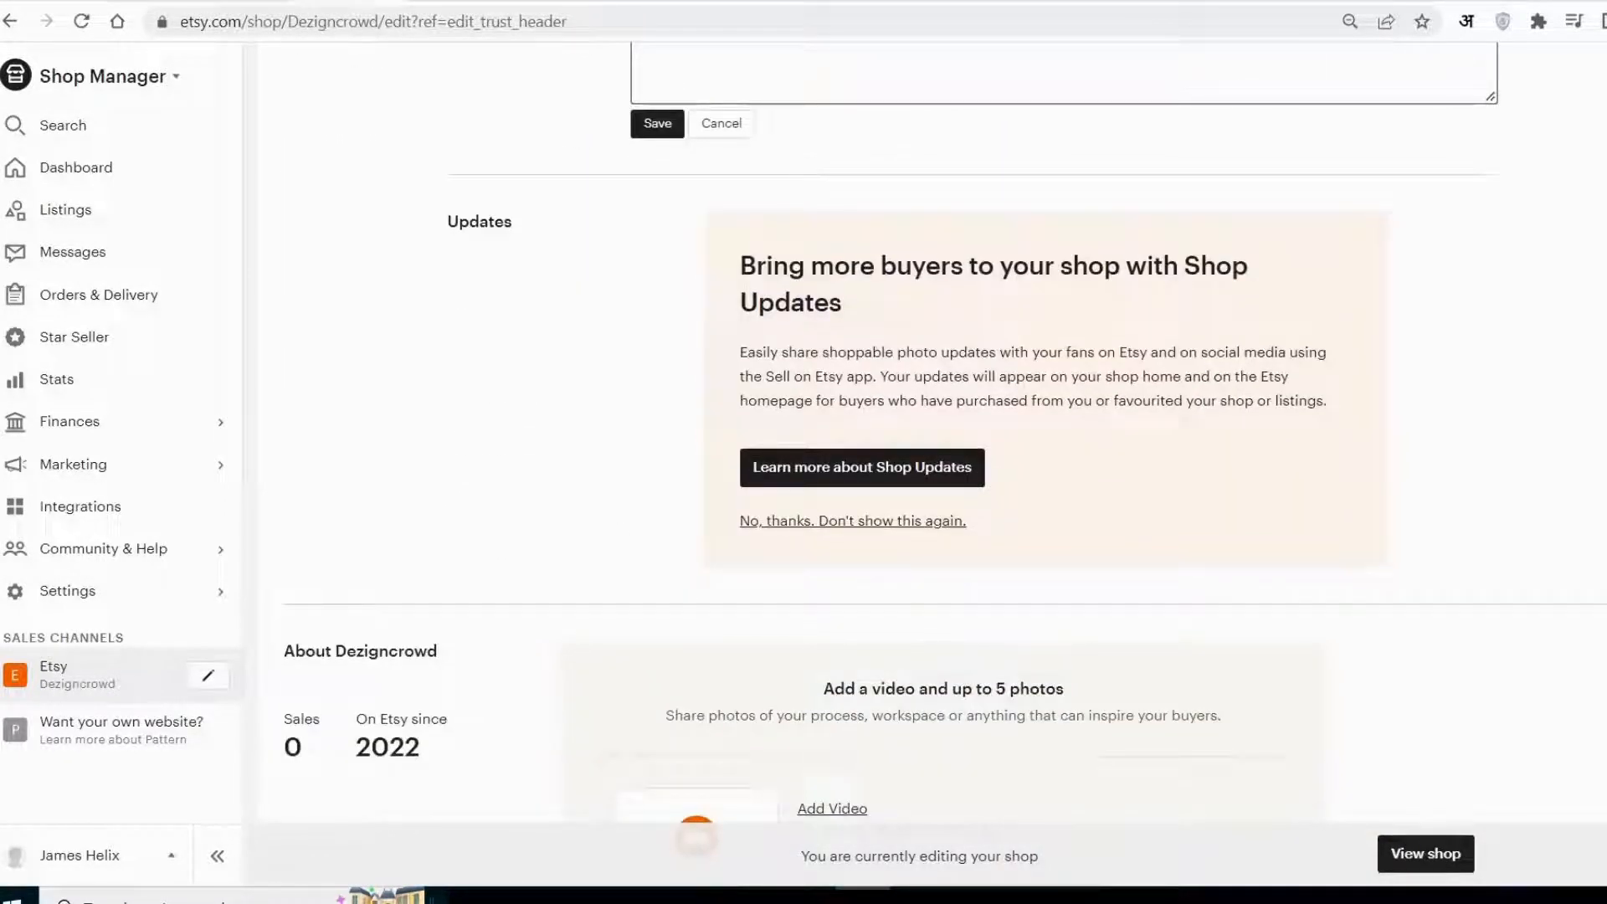
{"action": "scroll", "coordinate": [706, 553], "scroll_direction": "down", "scroll_amount": 2}
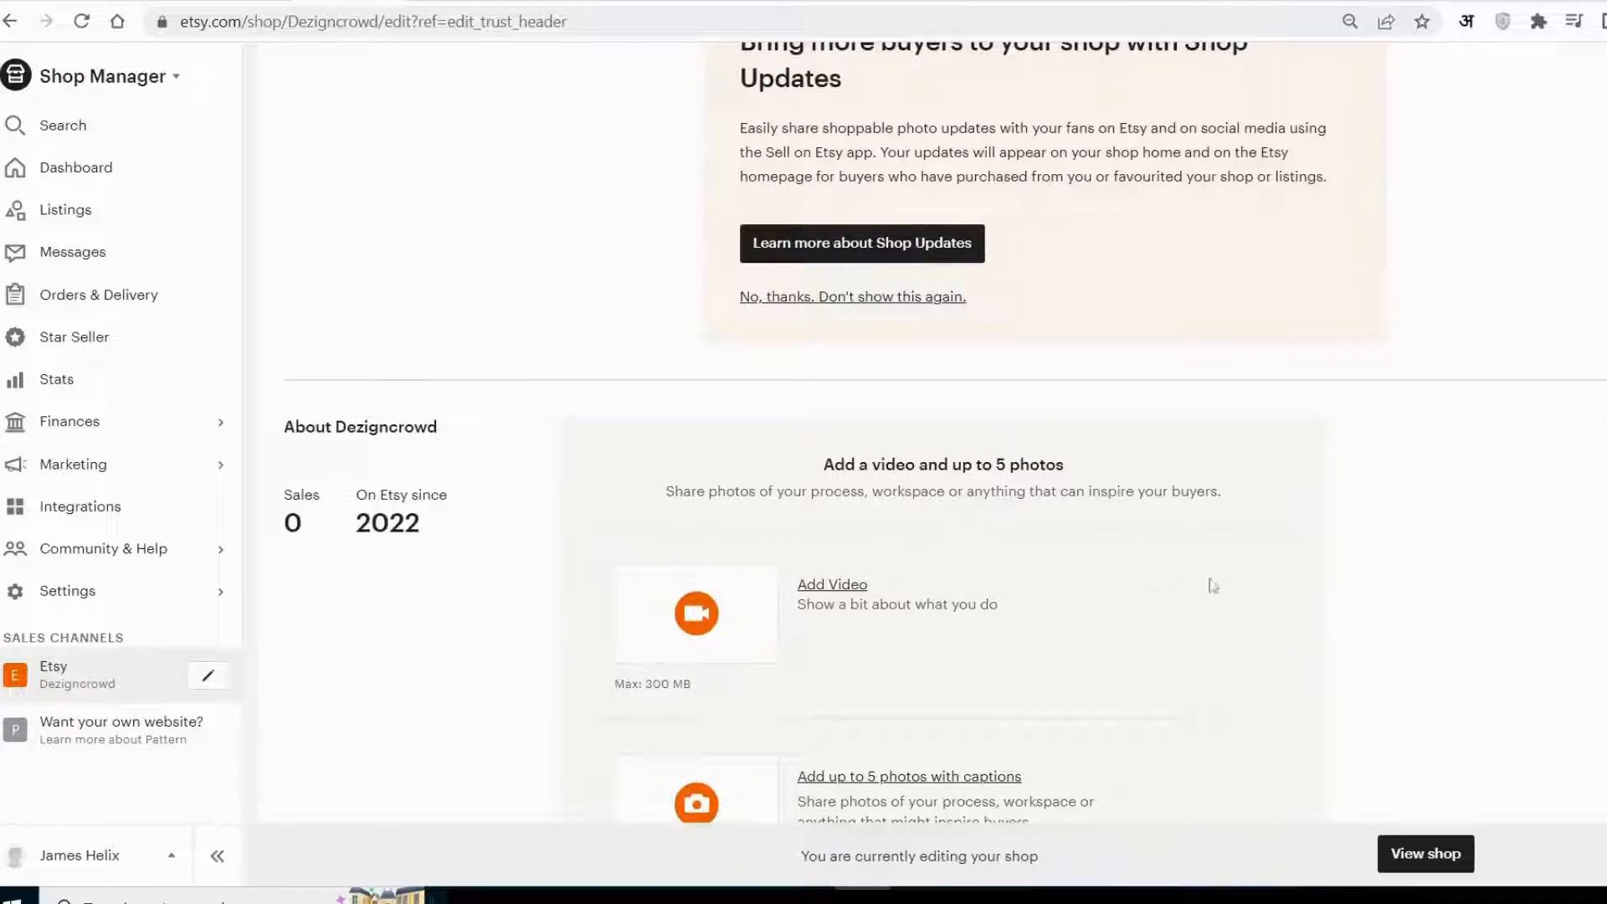
{"action": "scroll", "coordinate": [1213, 577], "scroll_direction": "down", "scroll_amount": 1}
{"action": "scroll", "coordinate": [1451, 419], "scroll_direction": "down", "scroll_amount": 3}
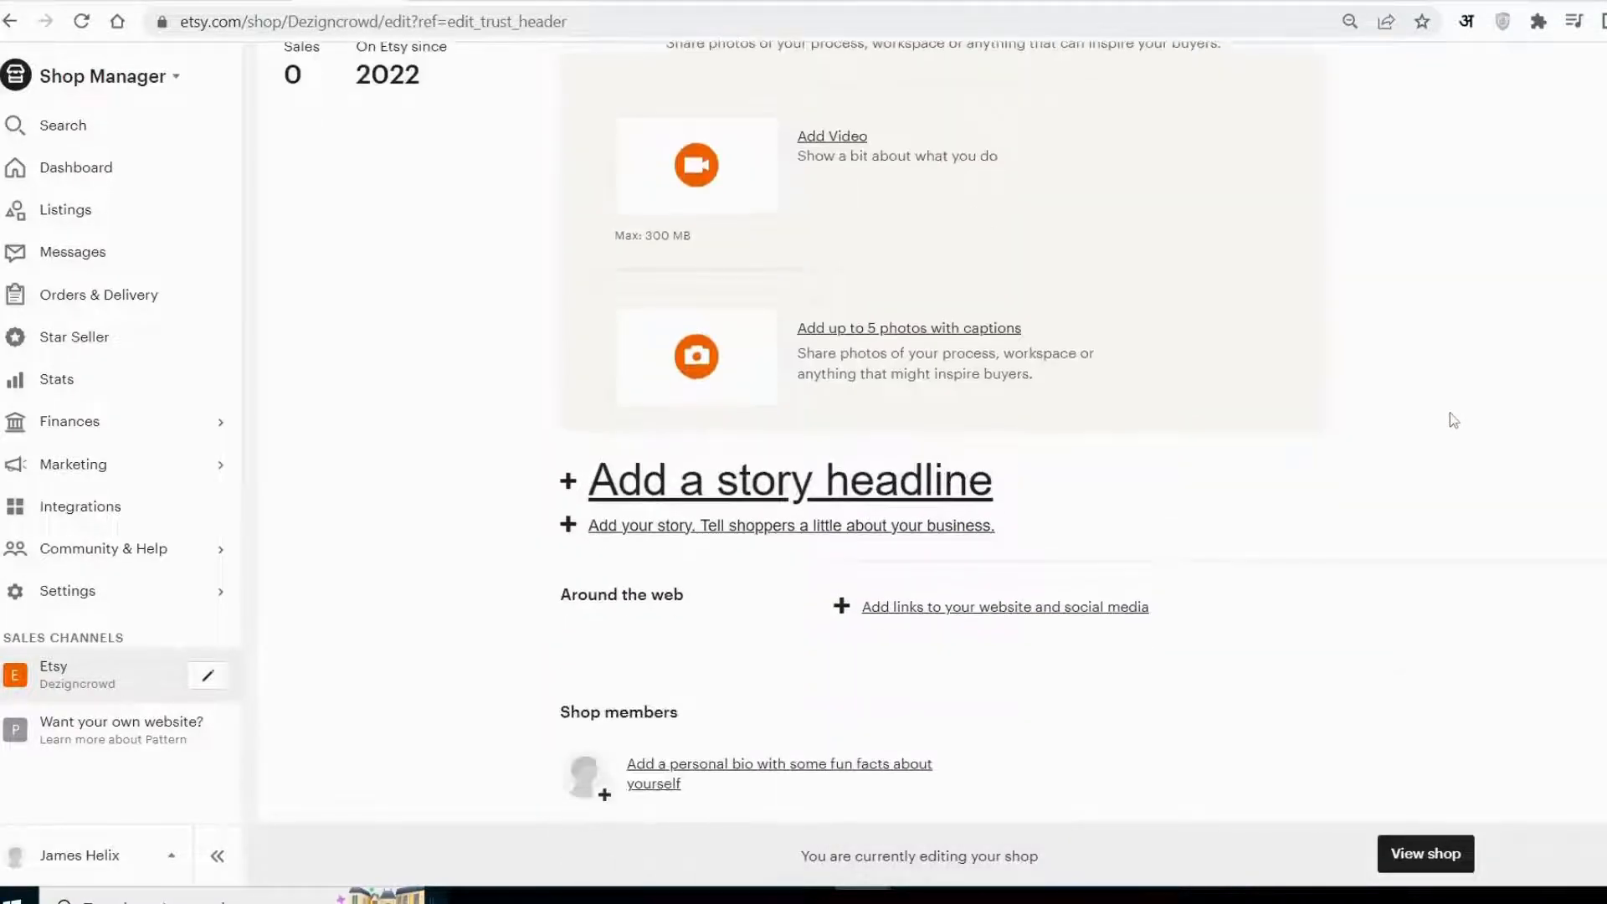
{"action": "scroll", "coordinate": [1410, 469], "scroll_direction": "down", "scroll_amount": 1}
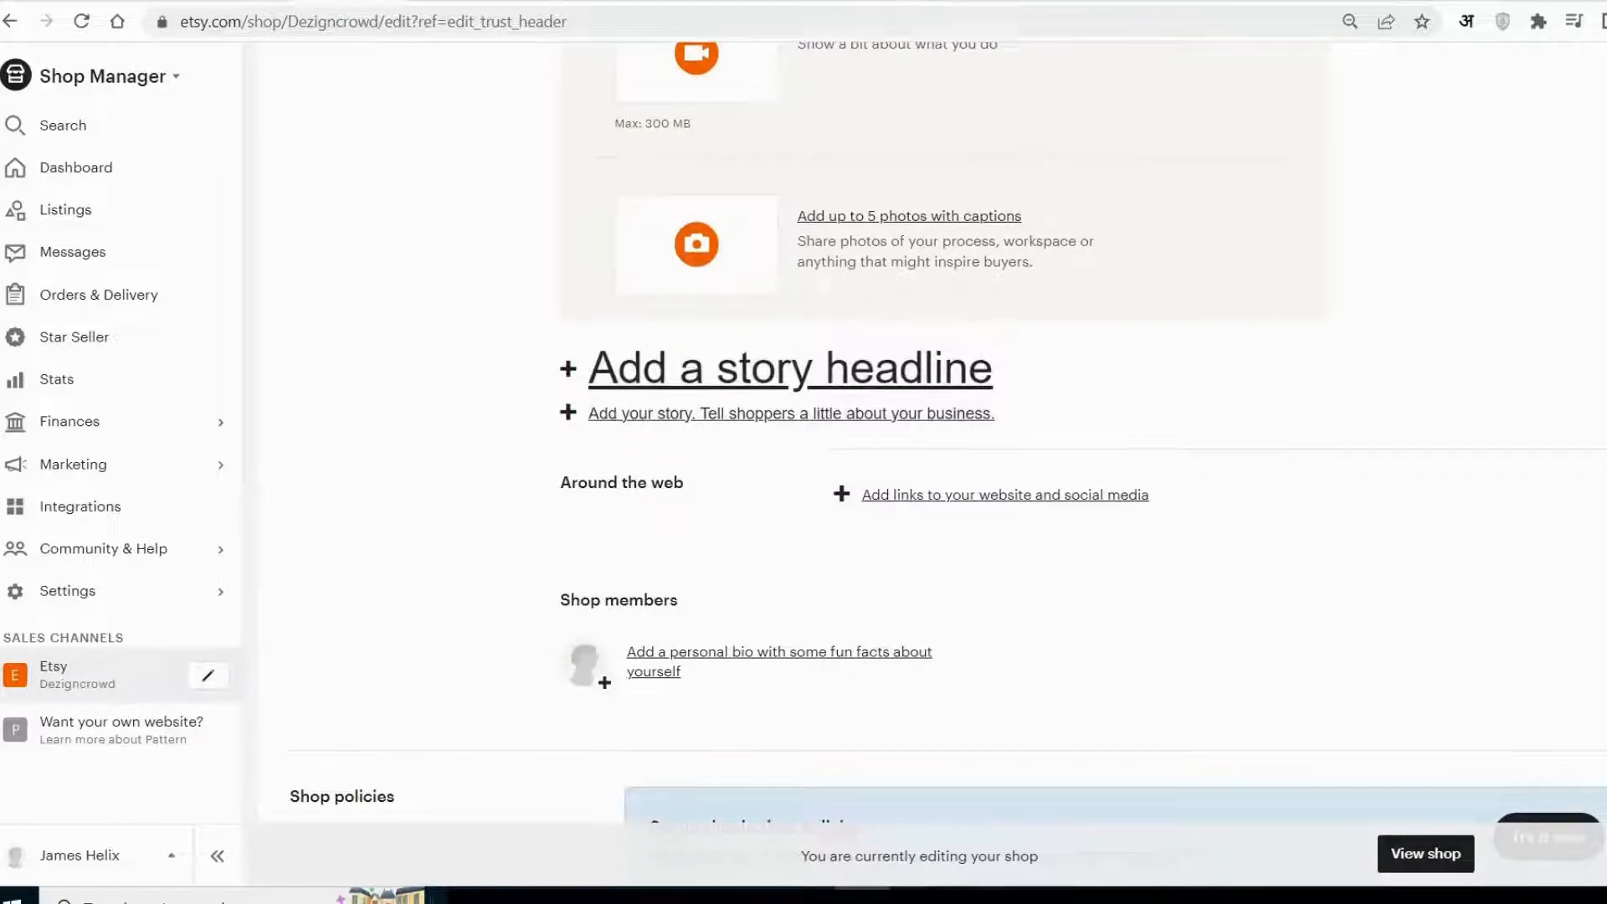
{"action": "scroll", "coordinate": [754, 376], "scroll_direction": "down", "scroll_amount": 2}
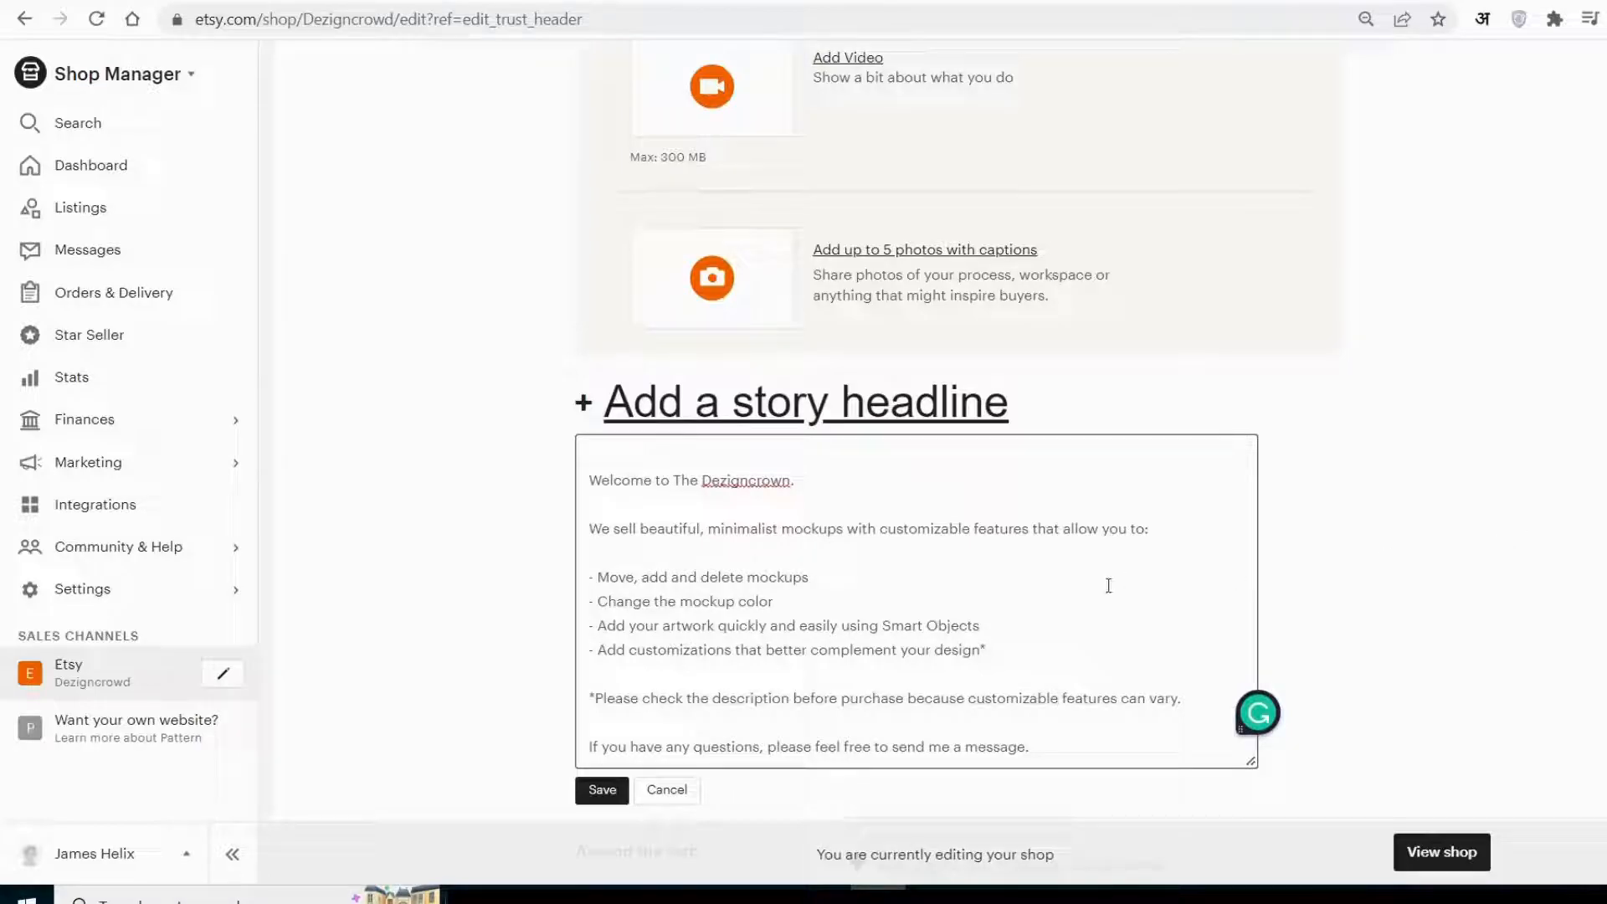
{"action": "scroll", "coordinate": [1089, 586], "scroll_direction": "down", "scroll_amount": 1}
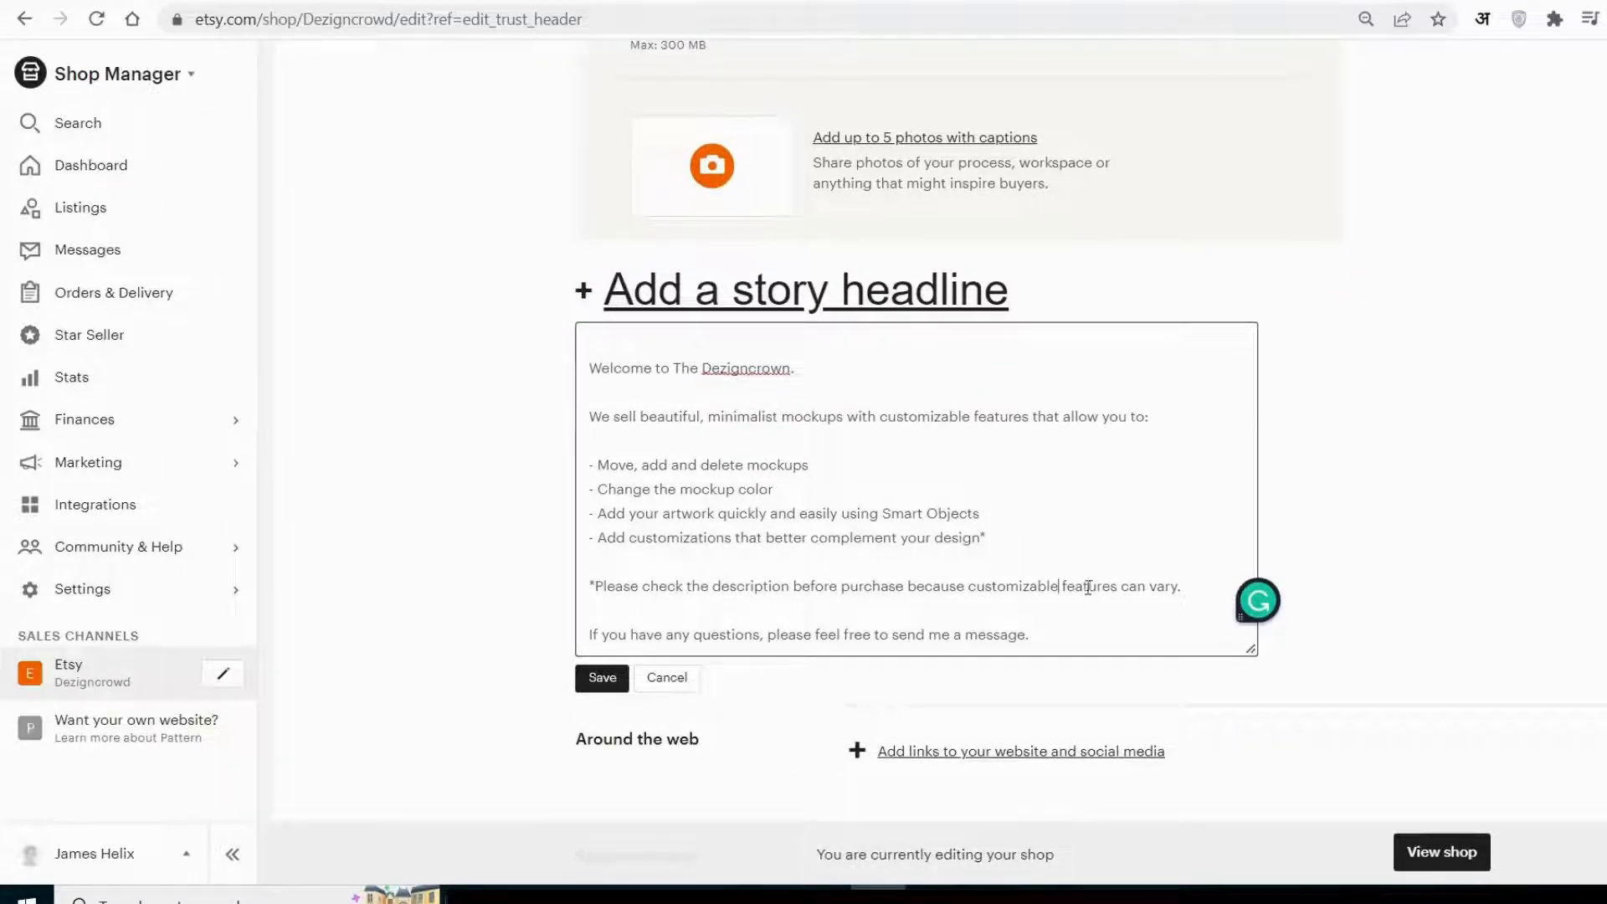
{"action": "left_click", "coordinate": [602, 677]}
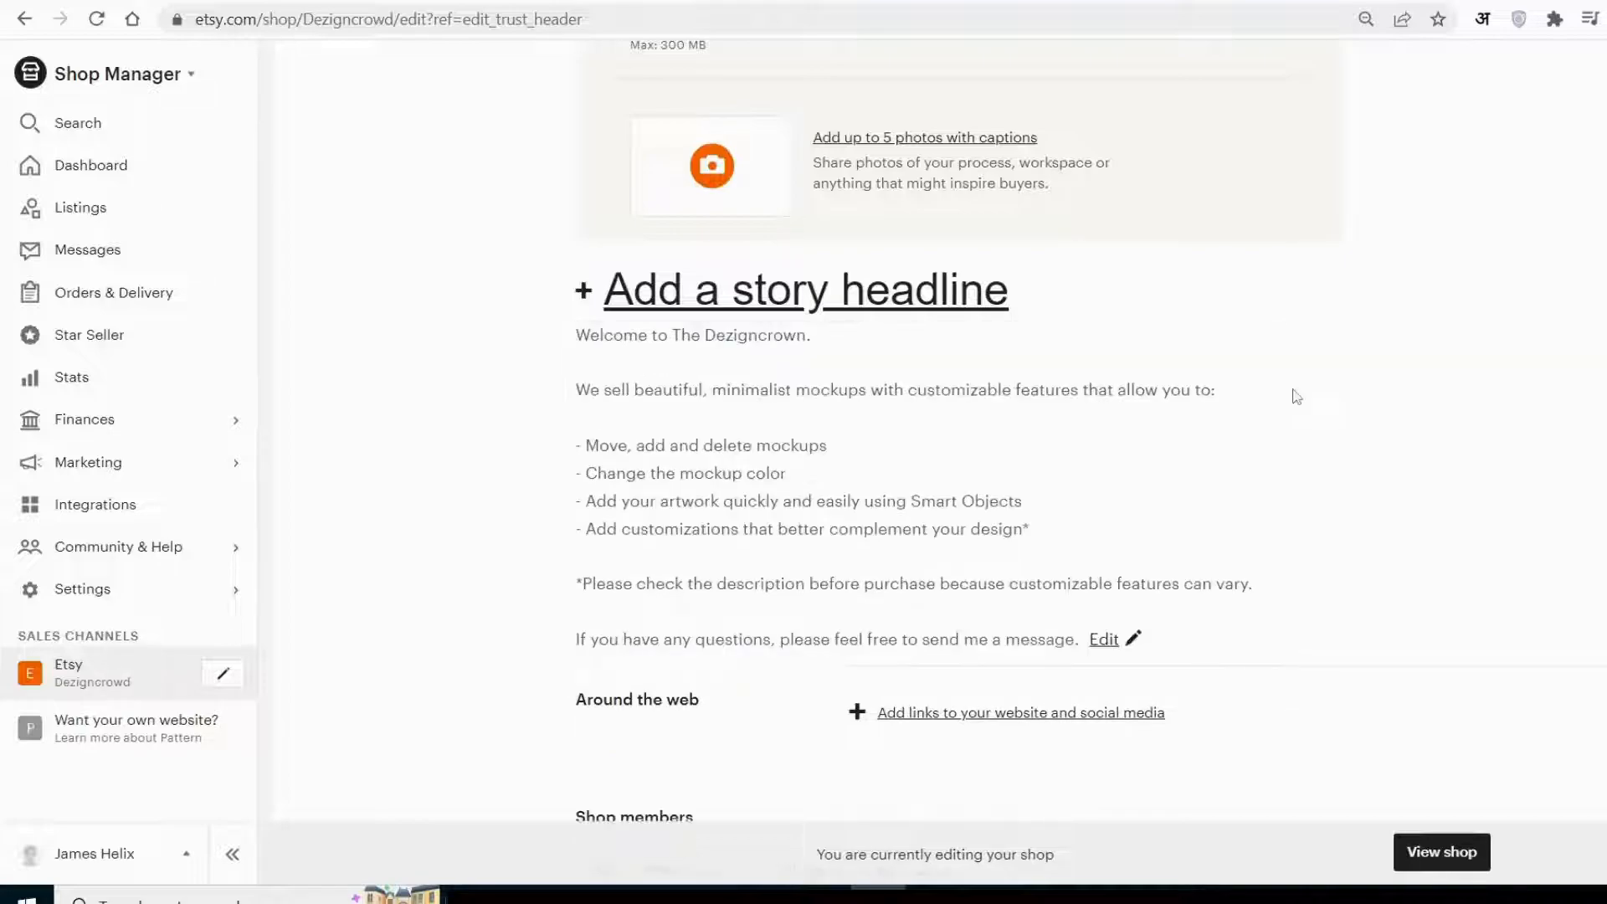
Open the form for adding a shop member with a personal bio.
{"action": "scroll", "coordinate": [1297, 397], "scroll_direction": "up", "scroll_amount": 1}
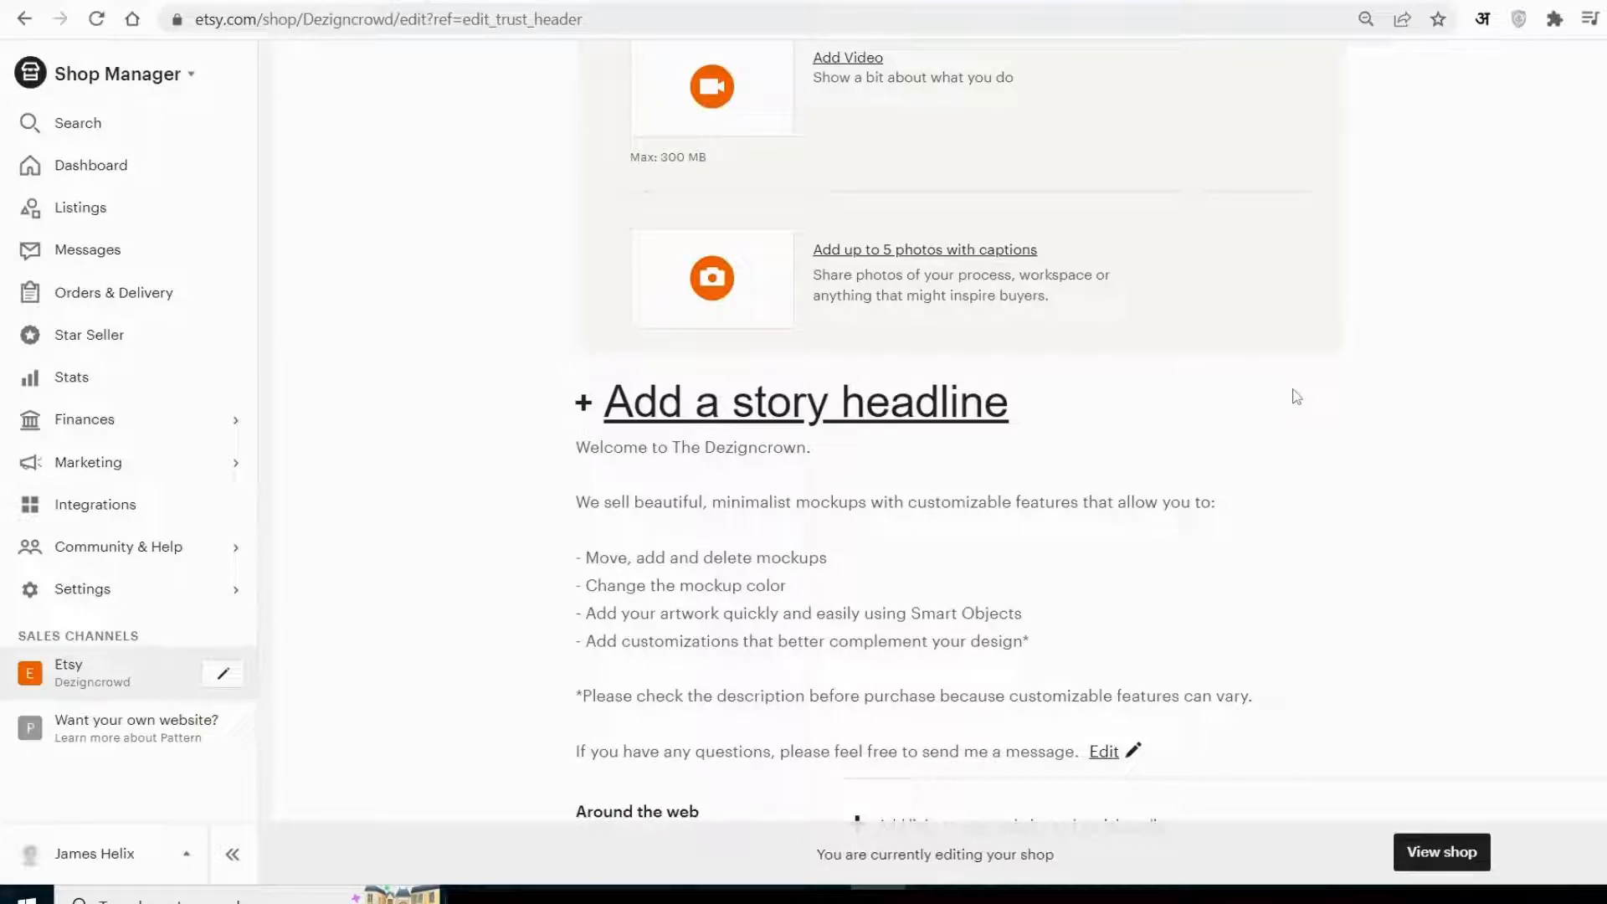
{"action": "scroll", "coordinate": [1297, 397], "scroll_direction": "down", "scroll_amount": 3}
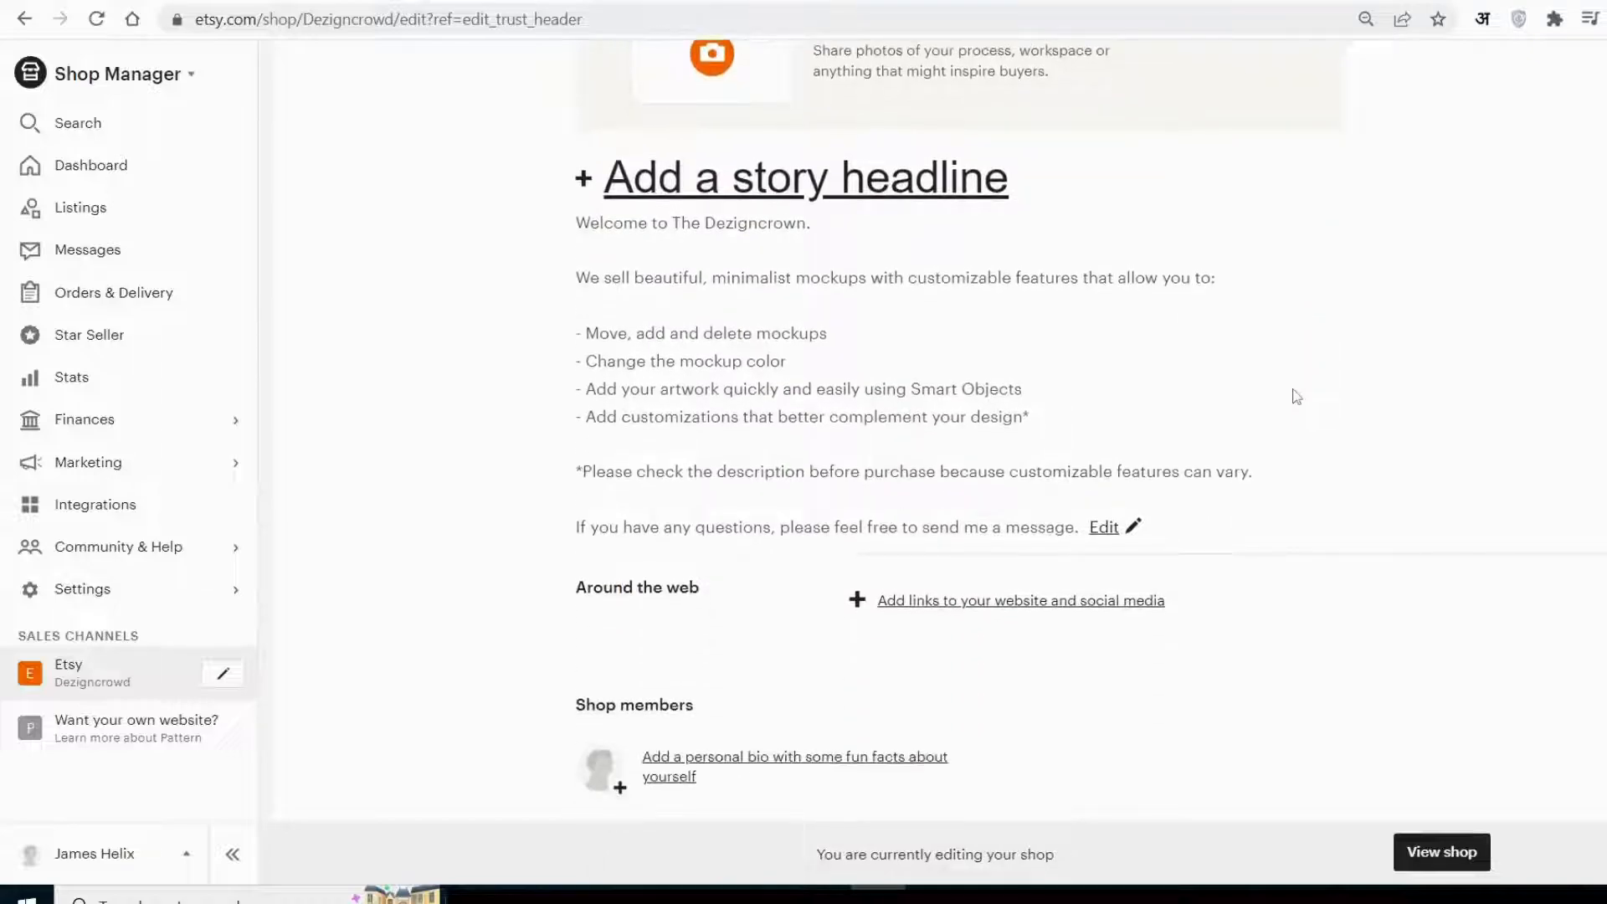
{"action": "scroll", "coordinate": [1297, 397], "scroll_direction": "down", "scroll_amount": 2}
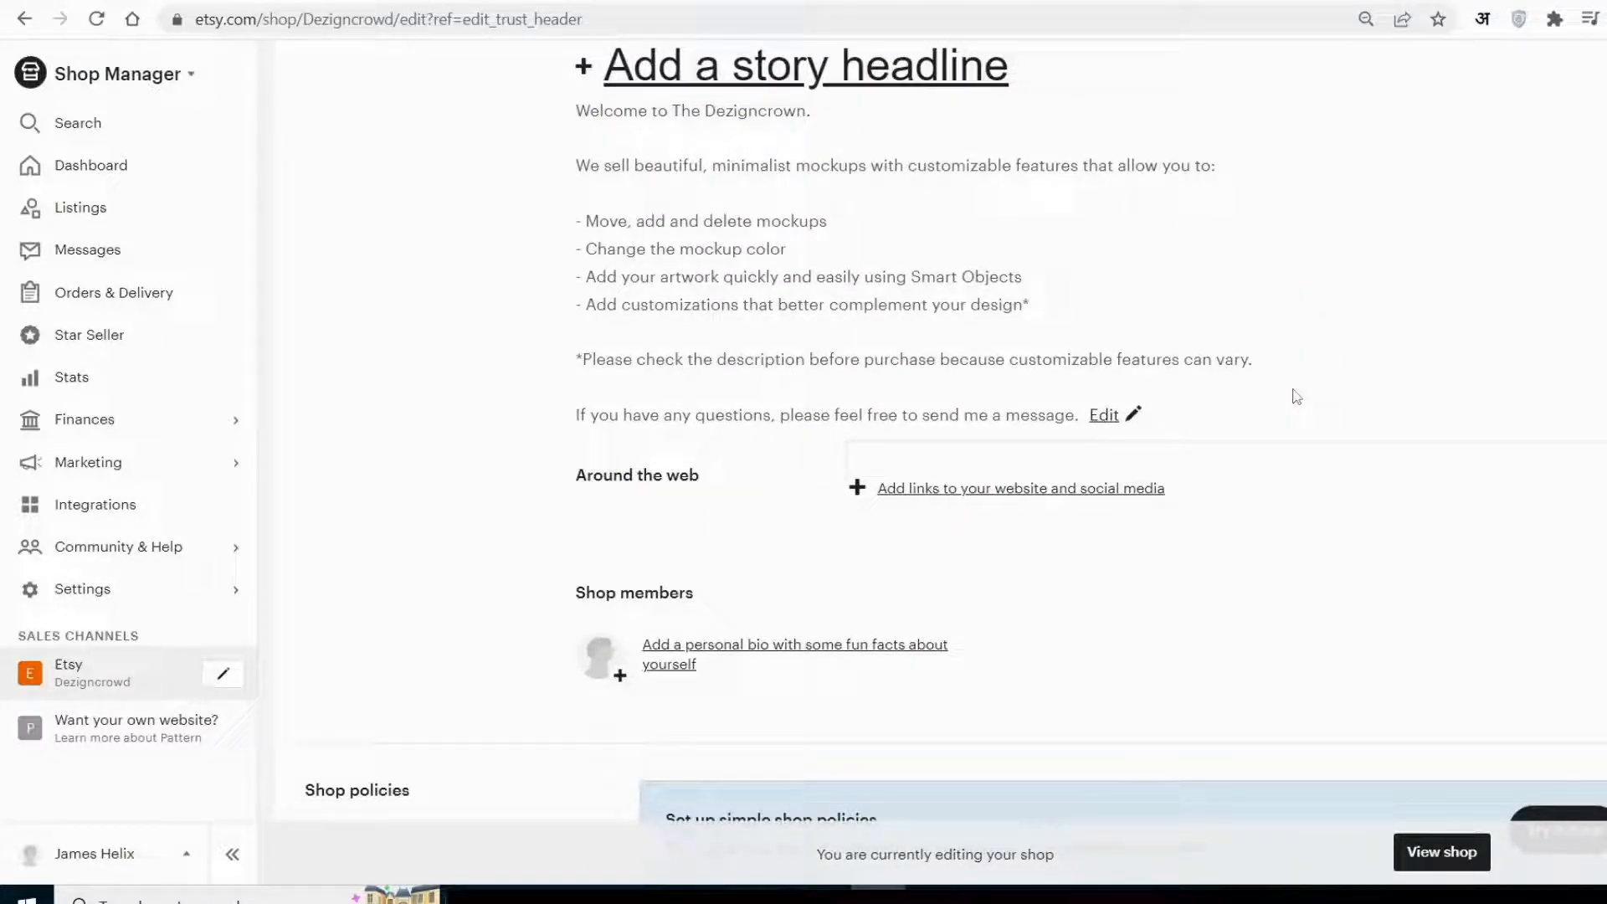
{"action": "scroll", "coordinate": [1297, 397], "scroll_direction": "down", "scroll_amount": 2}
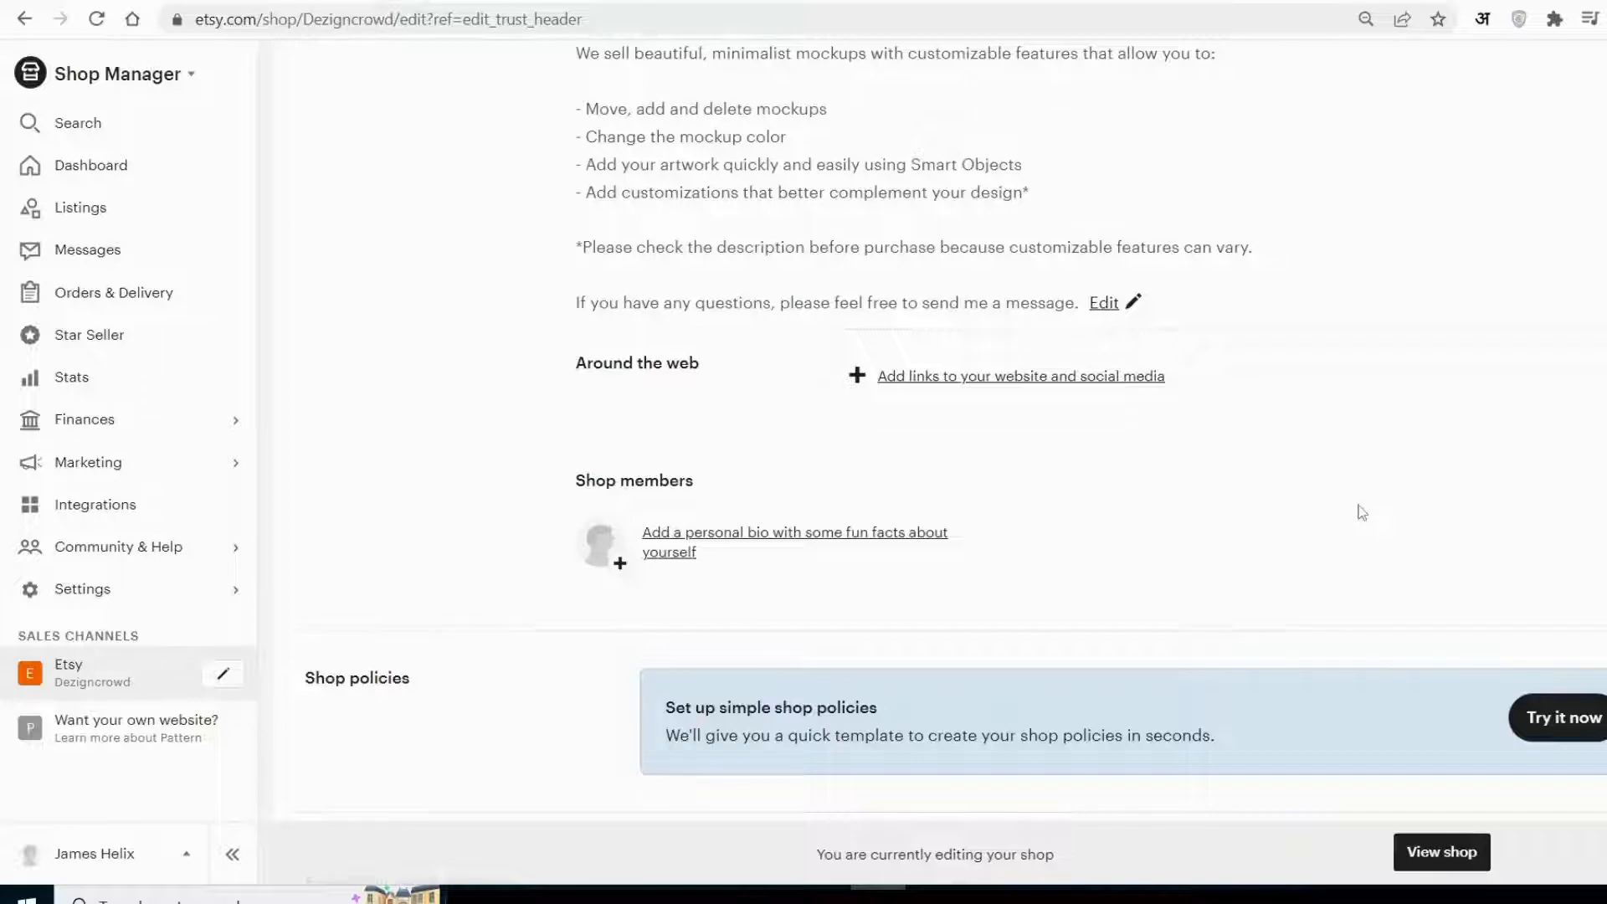
{"action": "scroll", "coordinate": [1361, 513], "scroll_direction": "down", "scroll_amount": 4}
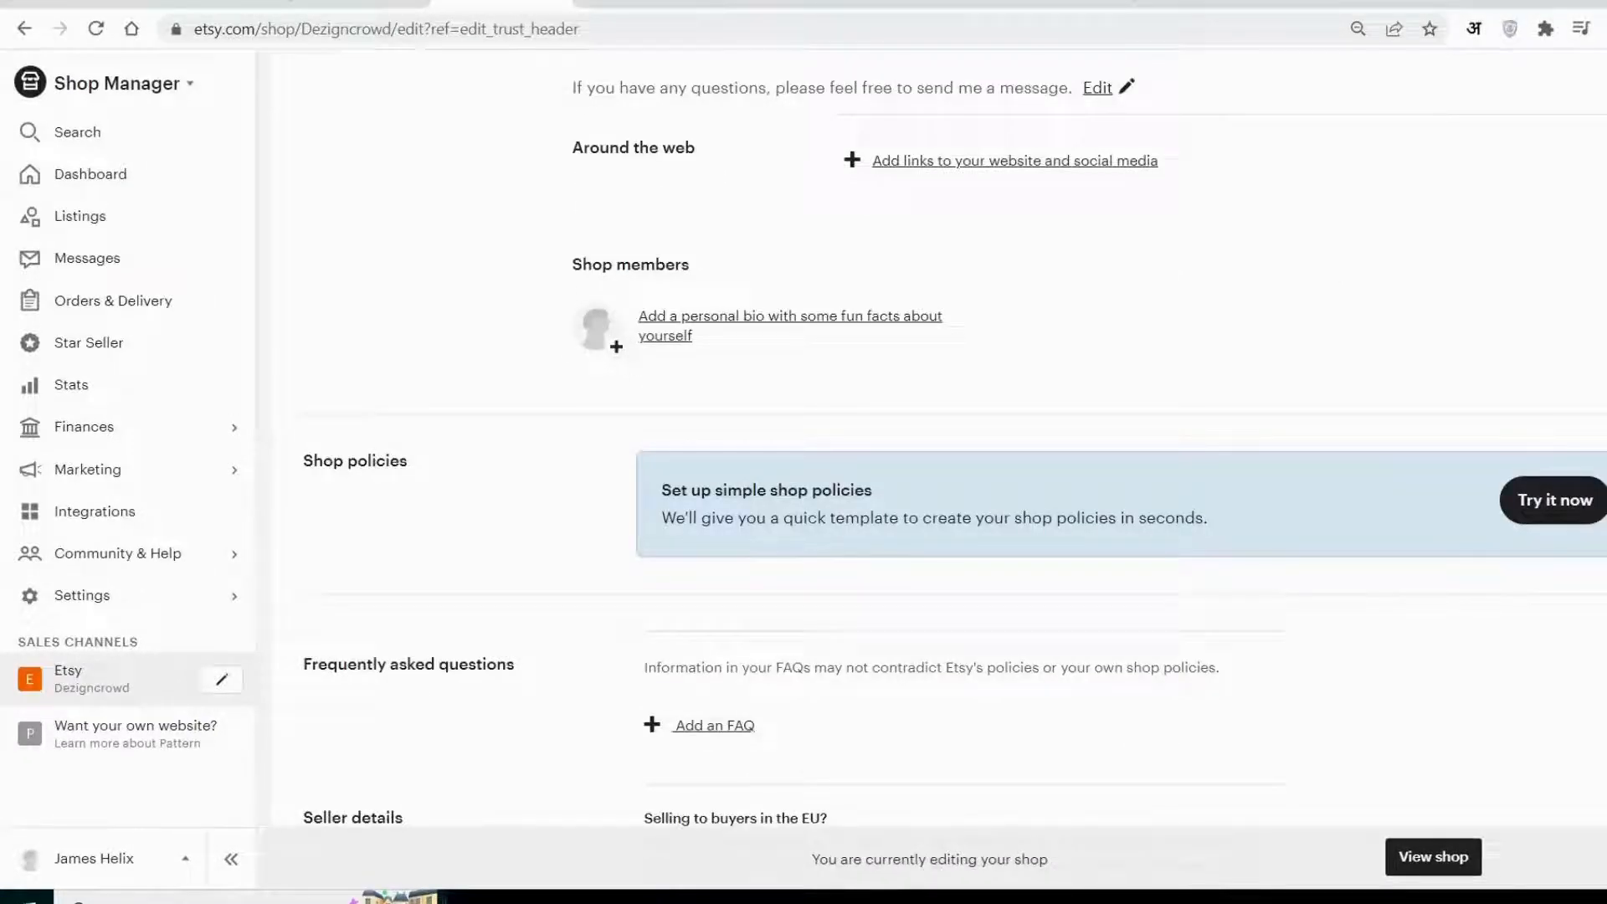
{"action": "left_click", "coordinate": [679, 350]}
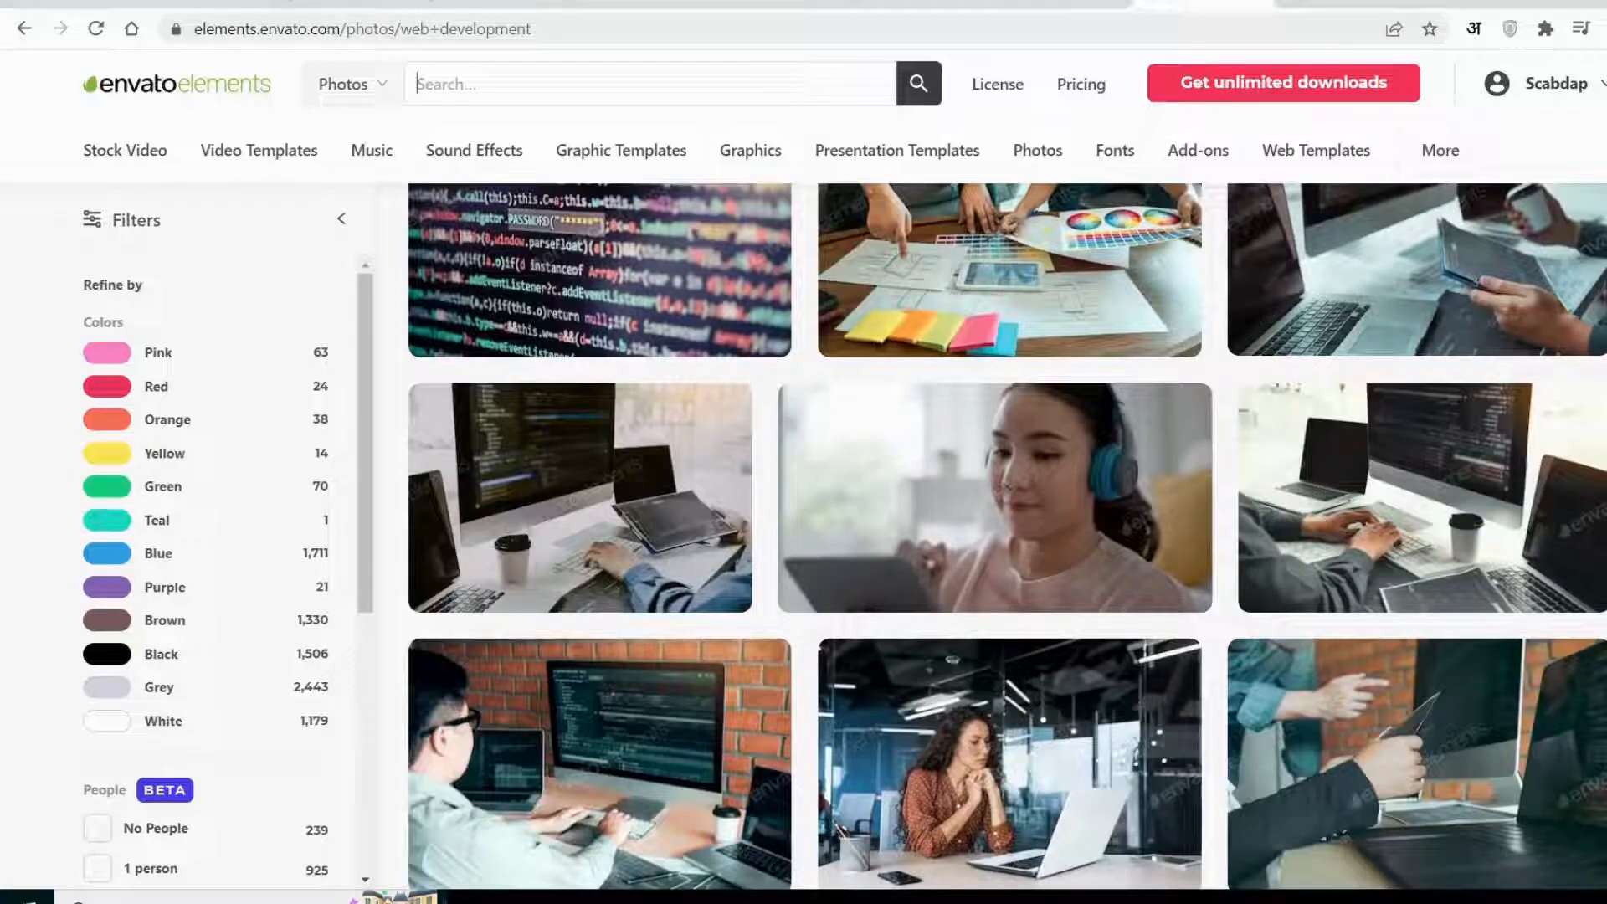
Switch to Envato Elements and browse the web development stock photos for a suitable shop image.
{"action": "scroll", "coordinate": [1146, 444], "scroll_direction": "down", "scroll_amount": 5}
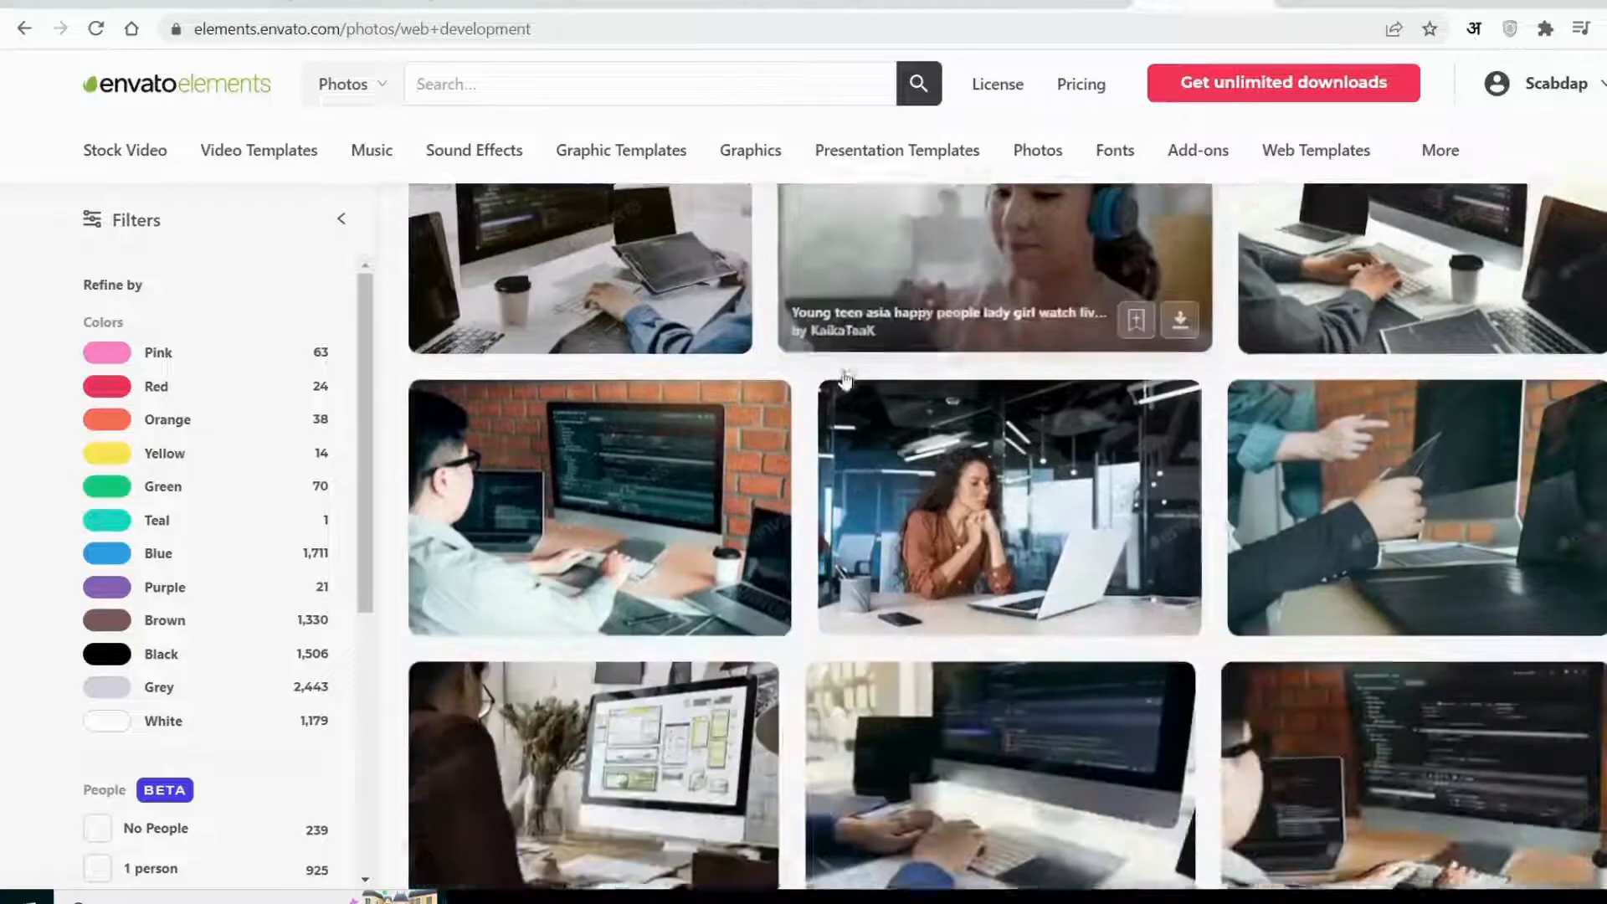
{"action": "scroll", "coordinate": [1146, 444], "scroll_direction": "down", "scroll_amount": 1}
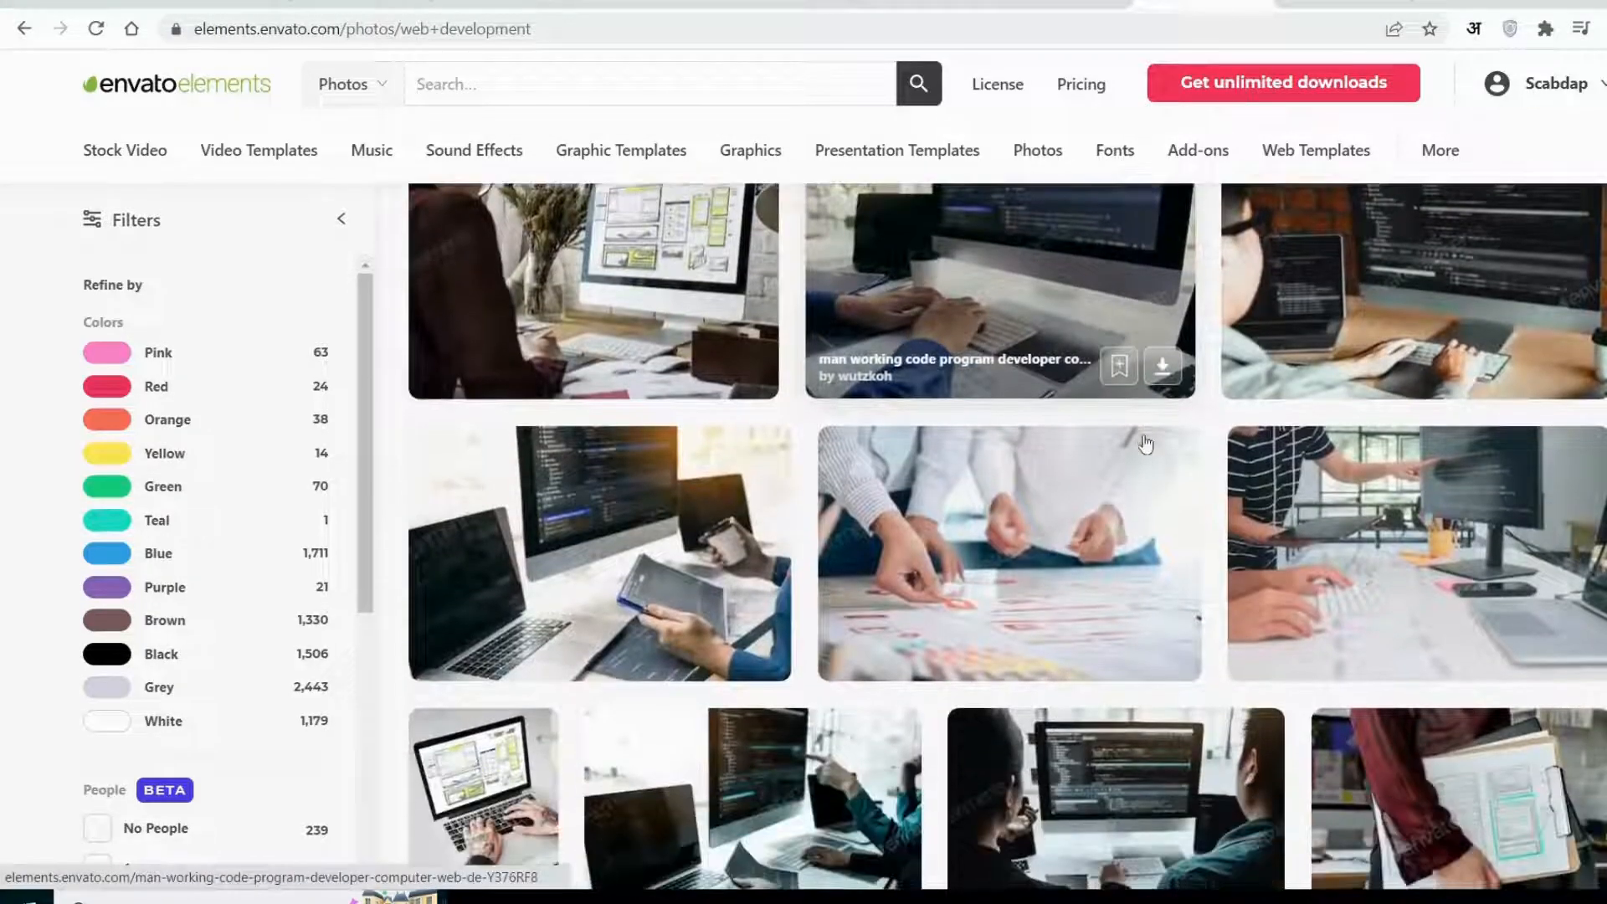
{"action": "scroll", "coordinate": [1146, 444], "scroll_direction": "down", "scroll_amount": 1}
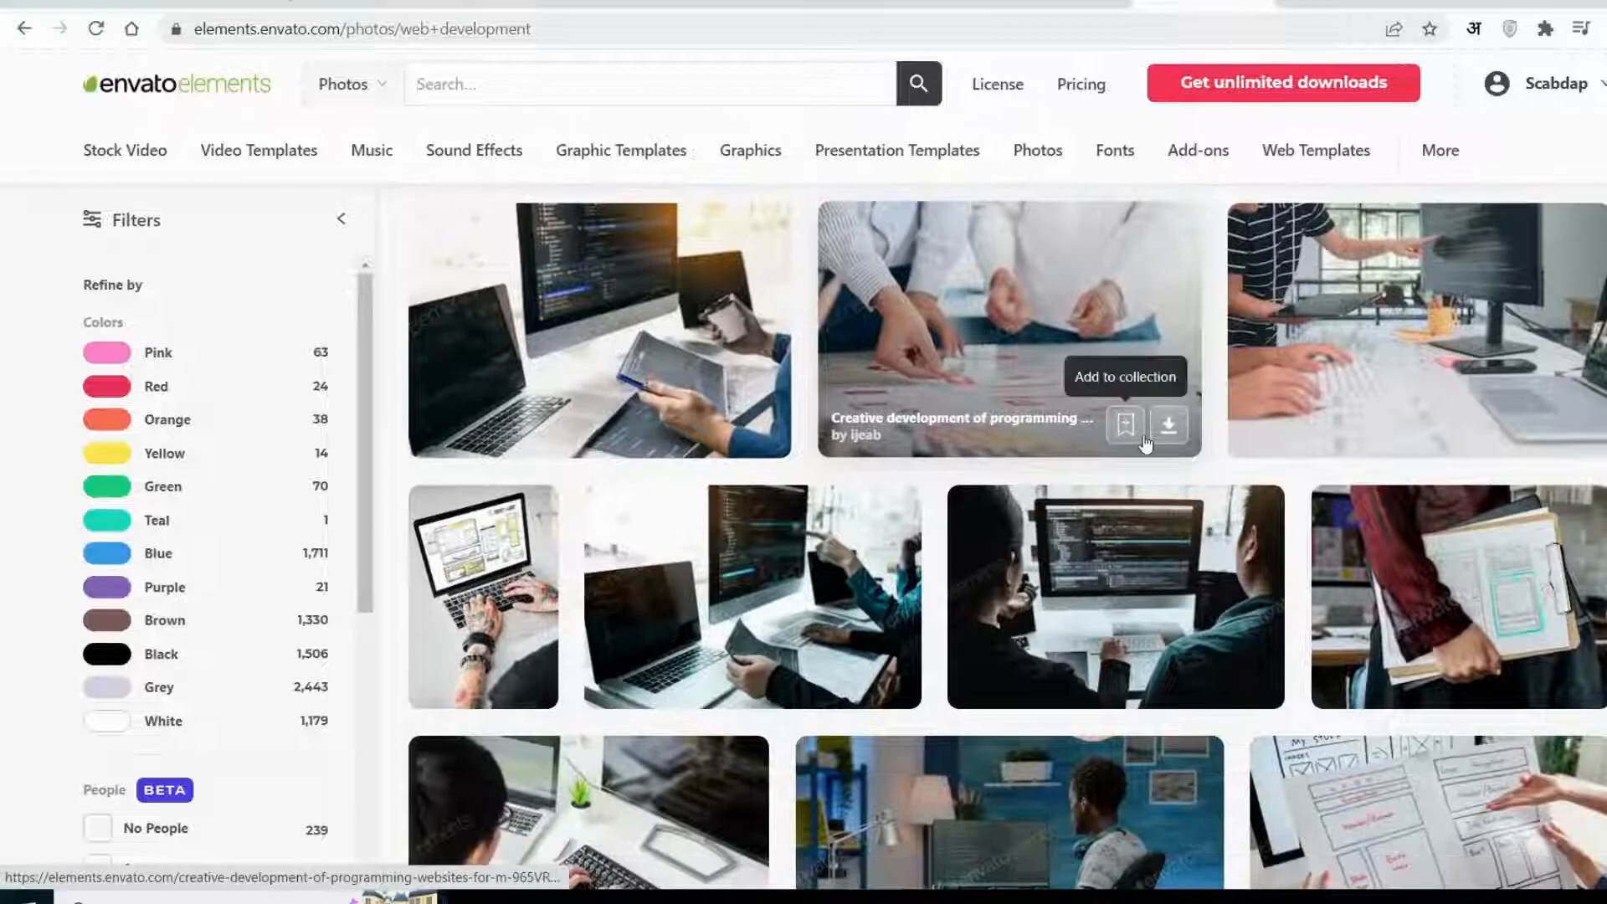
{"action": "scroll", "coordinate": [1146, 443], "scroll_direction": "up", "scroll_amount": 2}
{"action": "scroll", "coordinate": [1146, 444], "scroll_direction": "up", "scroll_amount": 1}
{"action": "scroll", "coordinate": [1146, 444], "scroll_direction": "down", "scroll_amount": 1}
{"action": "scroll", "coordinate": [1146, 444], "scroll_direction": "down", "scroll_amount": 2}
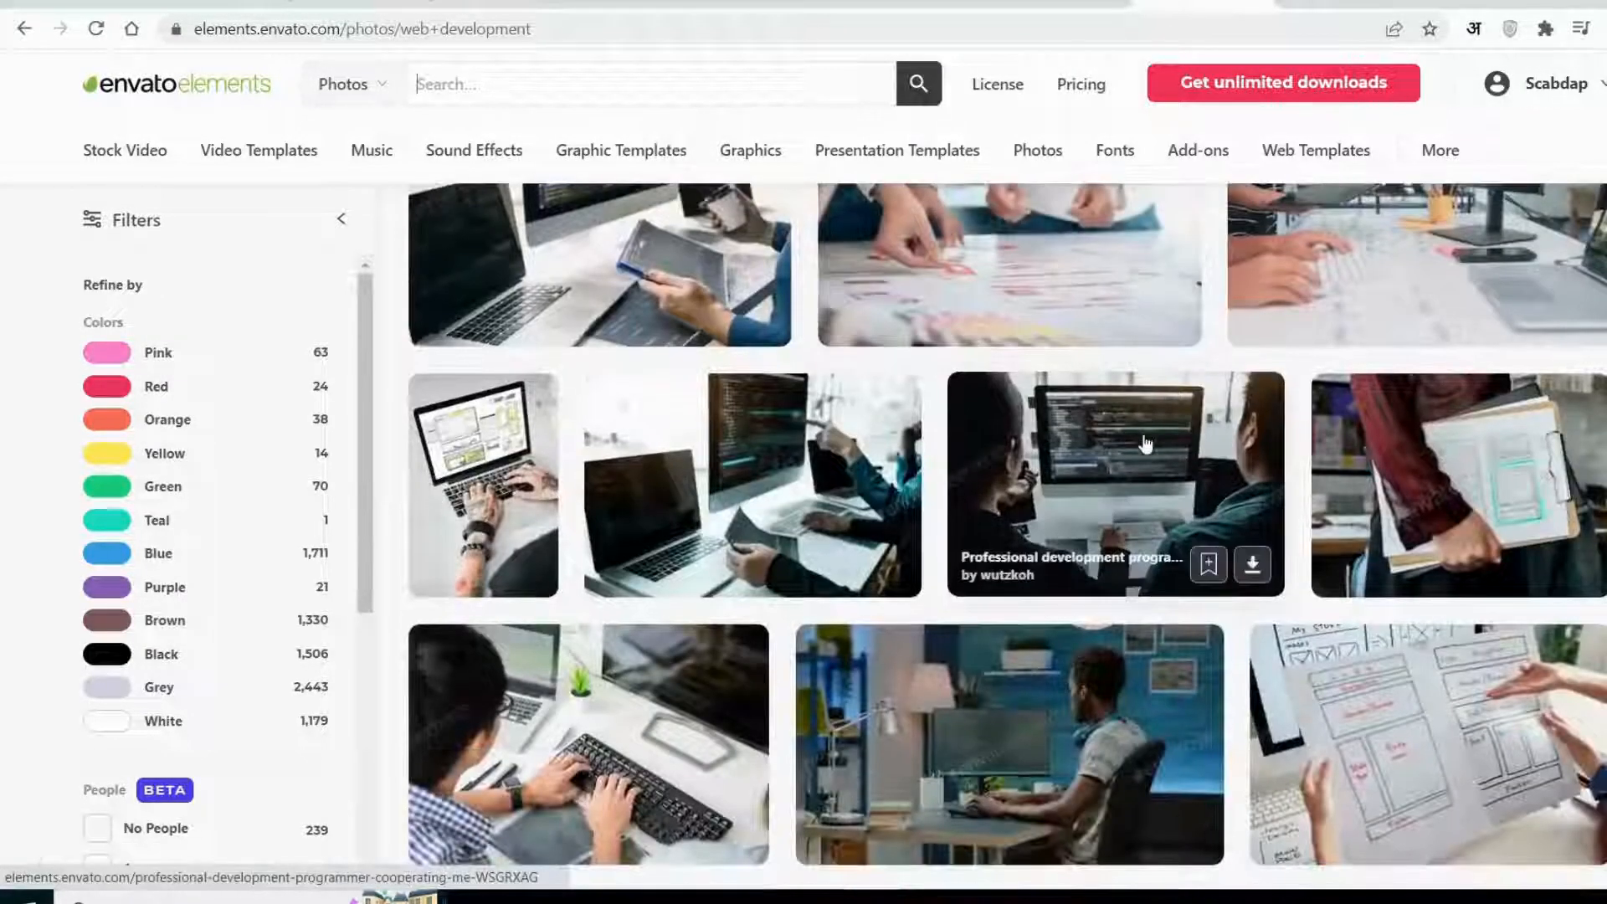
{"action": "scroll", "coordinate": [1146, 444], "scroll_direction": "down", "scroll_amount": 2}
{"action": "scroll", "coordinate": [1146, 444], "scroll_direction": "down", "scroll_amount": 3}
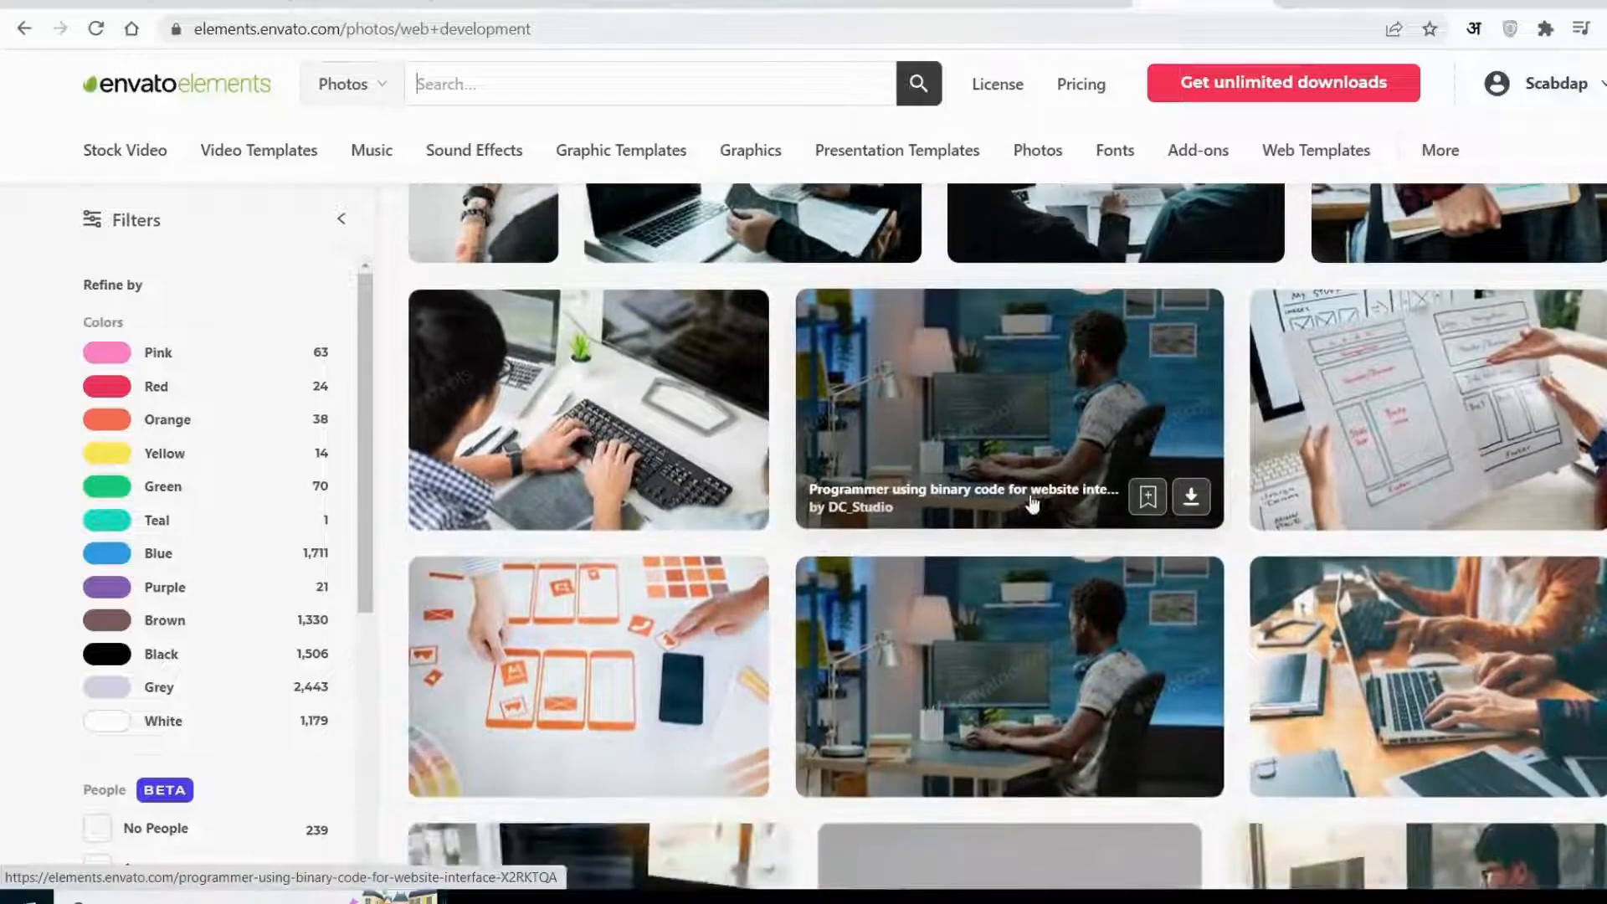
{"action": "scroll", "coordinate": [1018, 511], "scroll_direction": "down", "scroll_amount": 2}
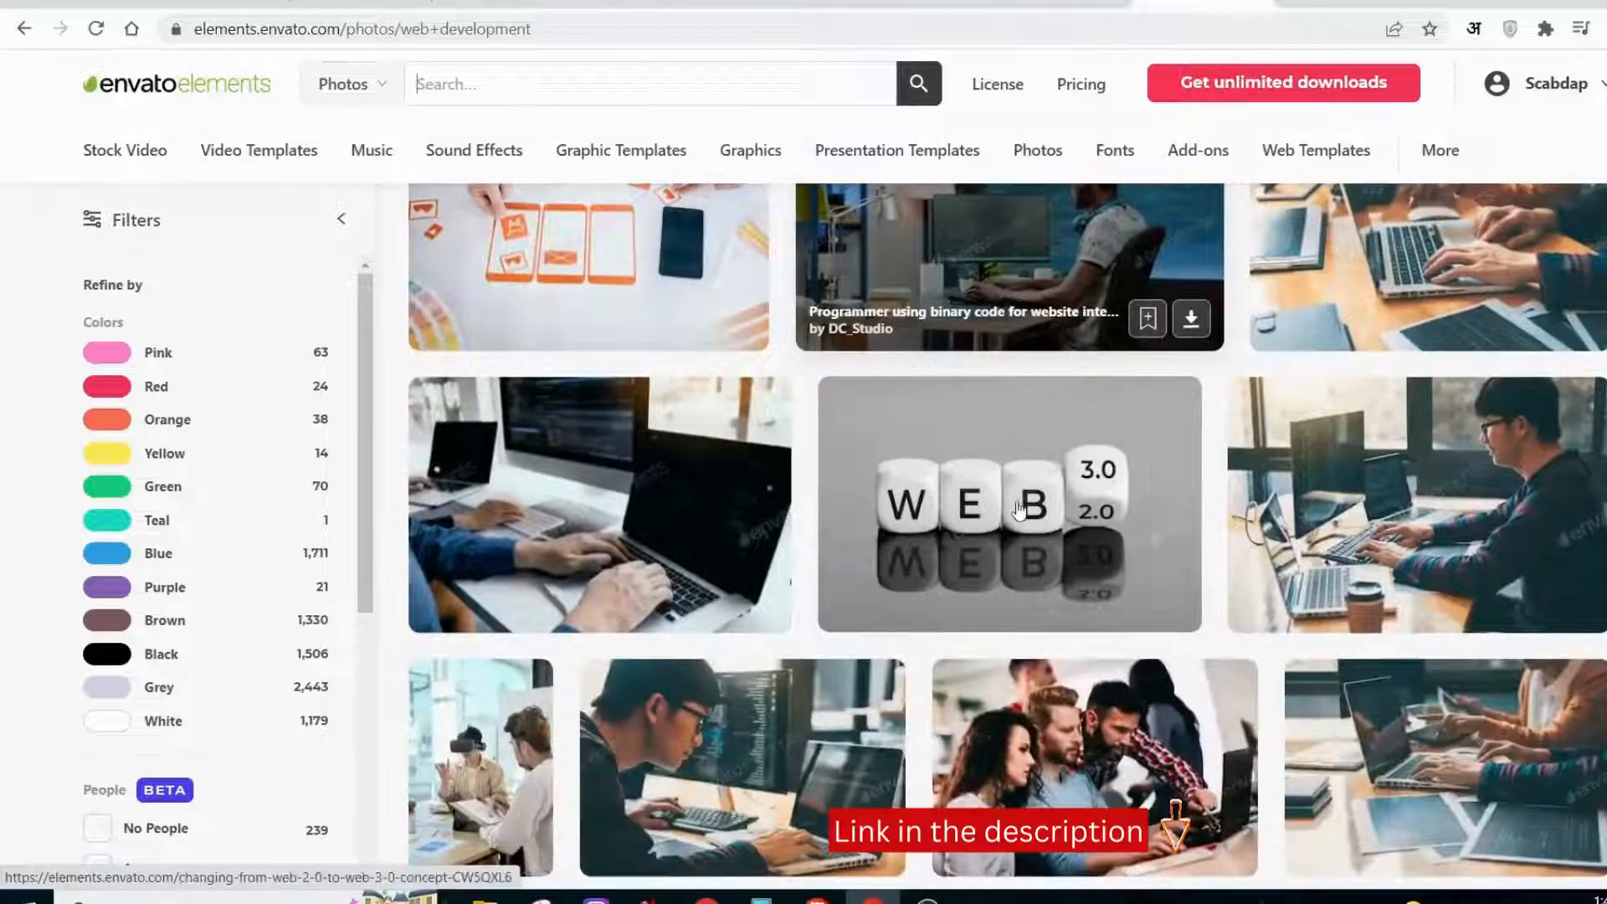
{"action": "scroll", "coordinate": [1175, 804], "scroll_direction": "down", "scroll_amount": 1}
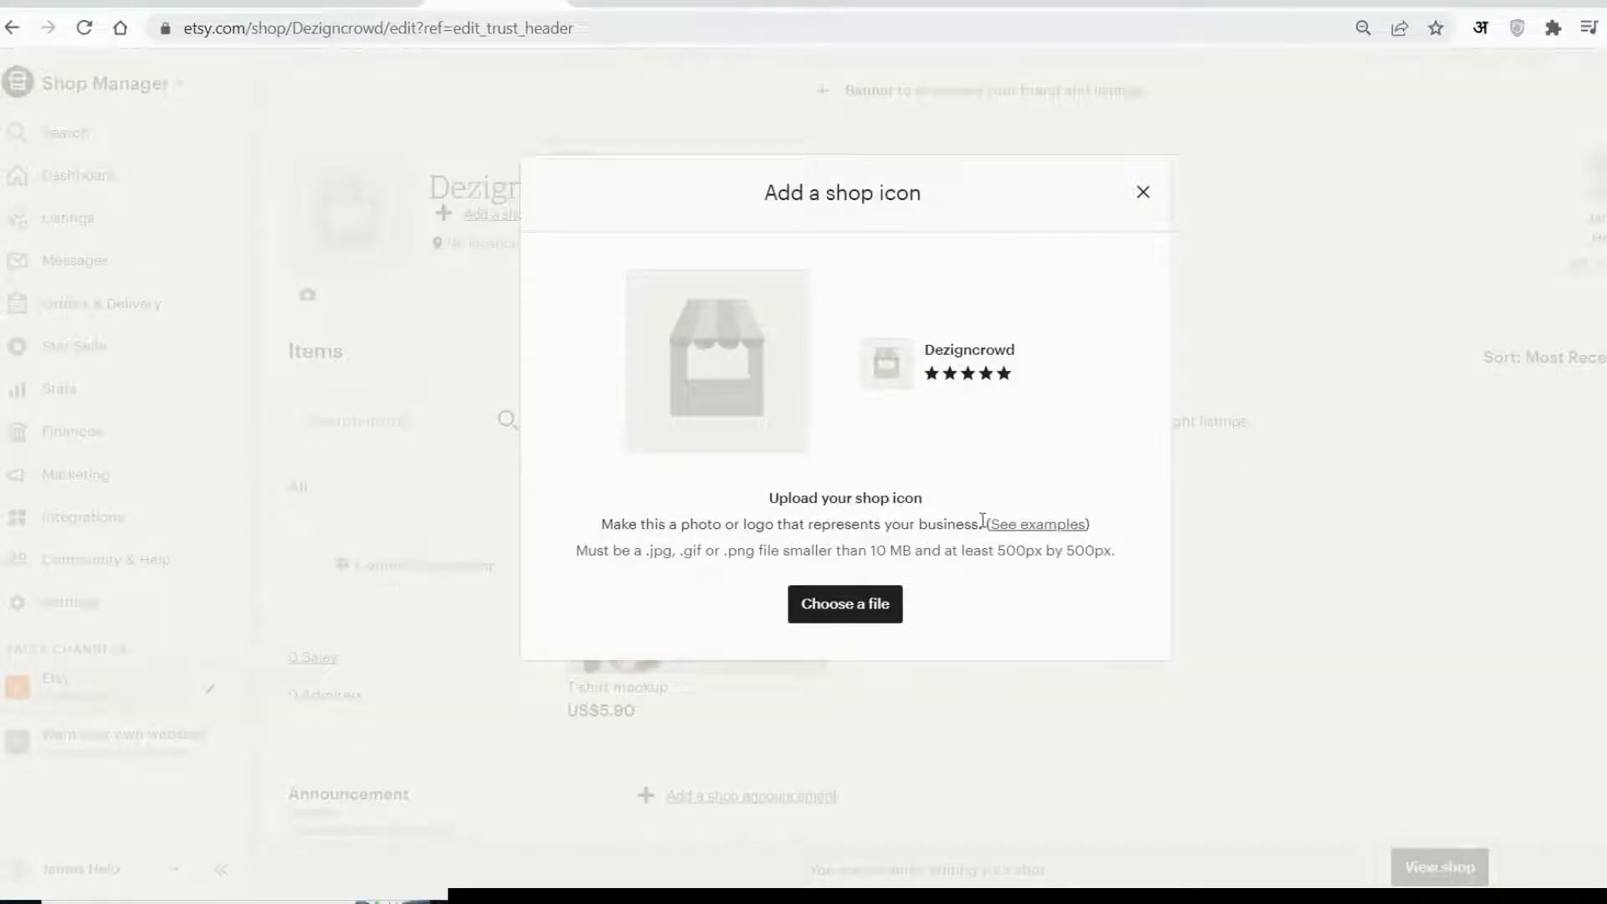
Return to the Etsy shop editor and upload the desk photo with keyboard and drawing tablet as the shop icon.
{"action": "left_click", "coordinate": [845, 604]}
{"action": "double_click", "coordinate": [267, 216]}
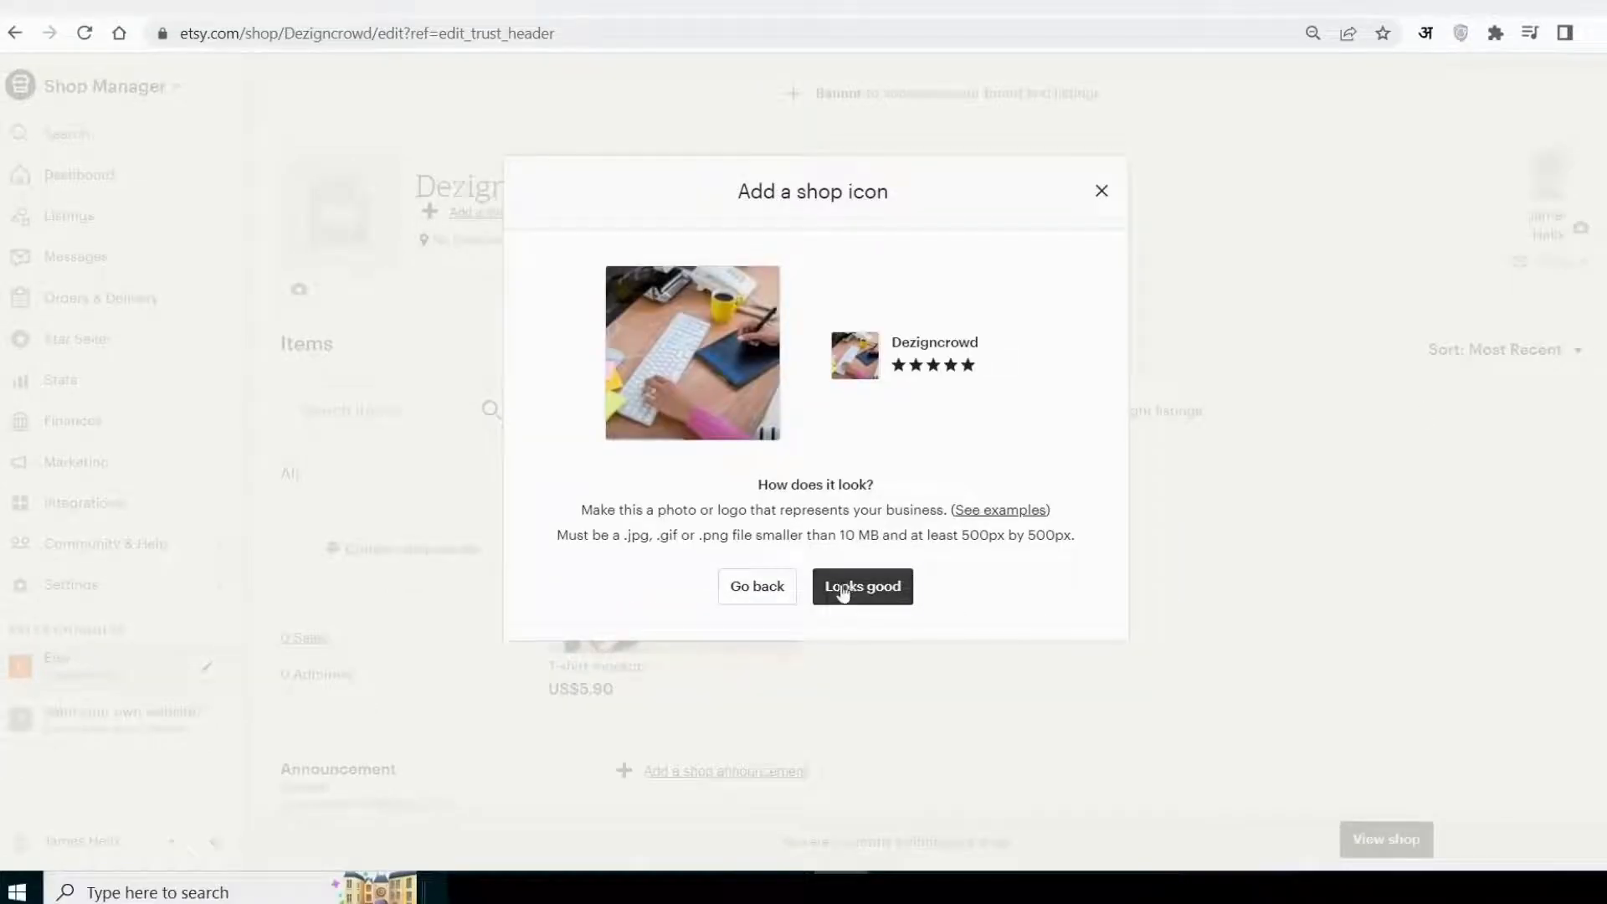
{"action": "left_click", "coordinate": [840, 591]}
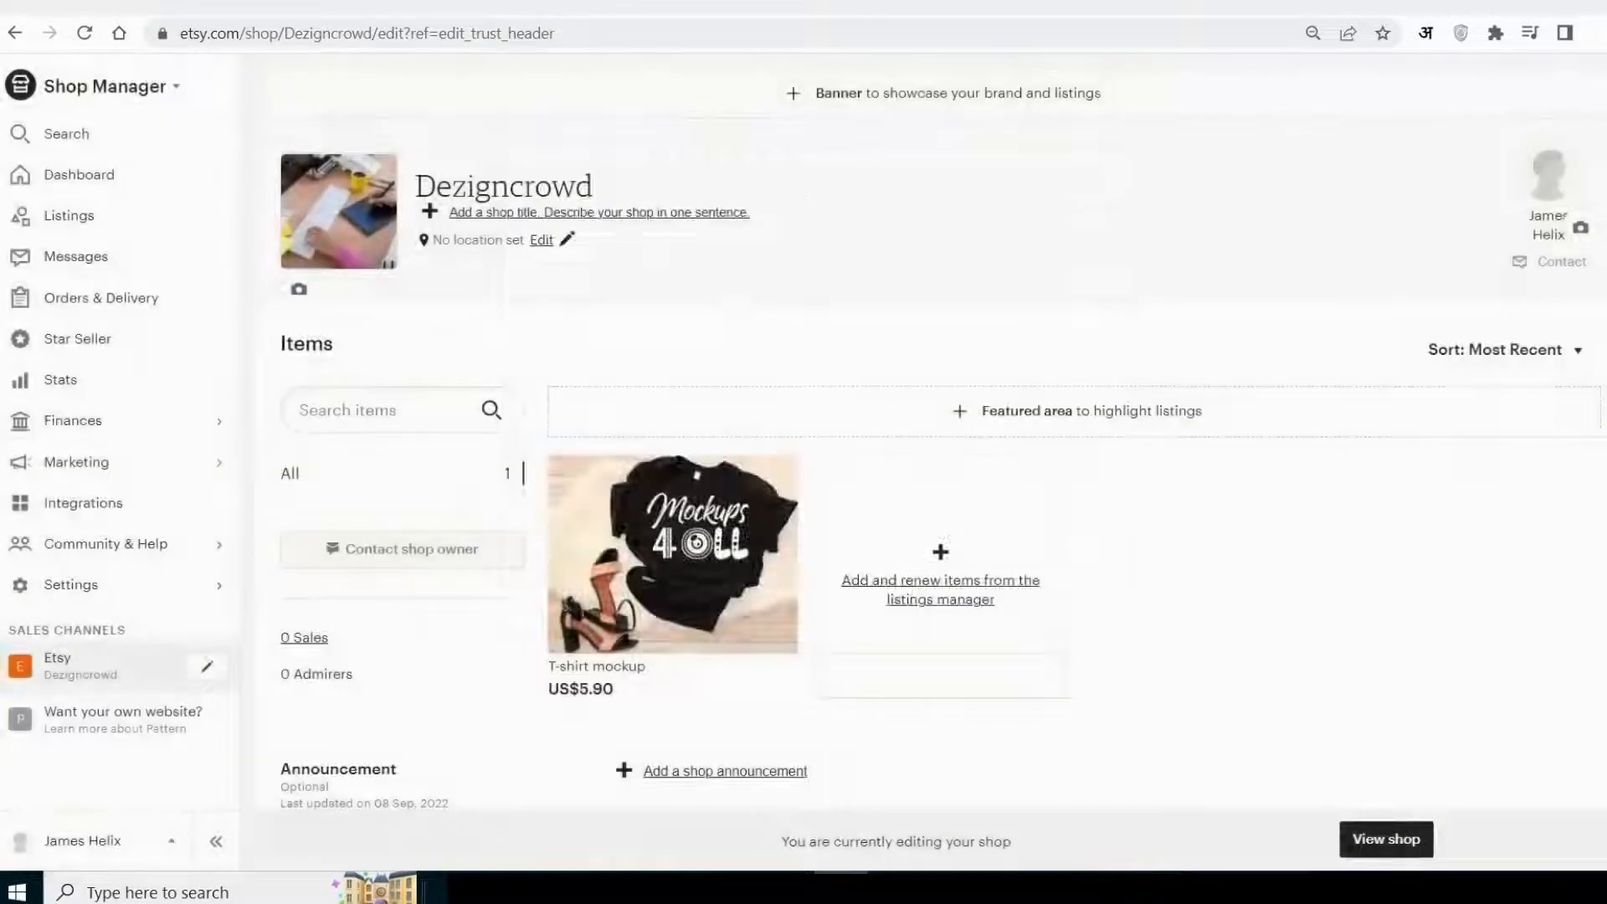
Upload the same desk photo as the shop owner's profile photo and save it.
{"action": "scroll", "coordinate": [1454, 407], "scroll_direction": "down", "scroll_amount": 3}
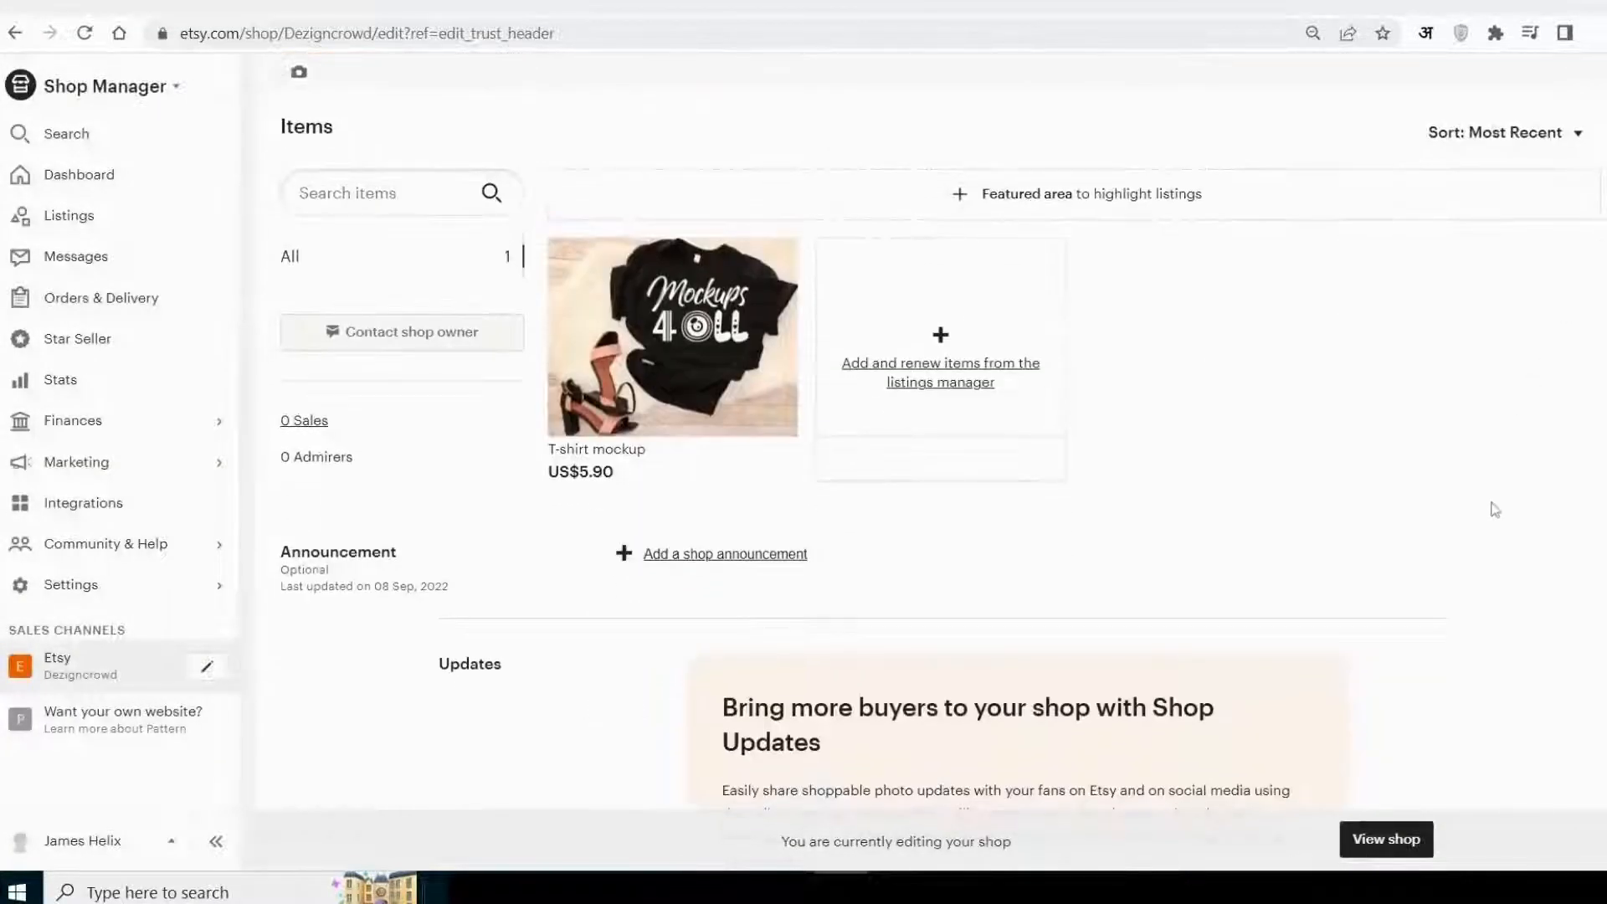
{"action": "scroll", "coordinate": [1495, 510], "scroll_direction": "up", "scroll_amount": 3}
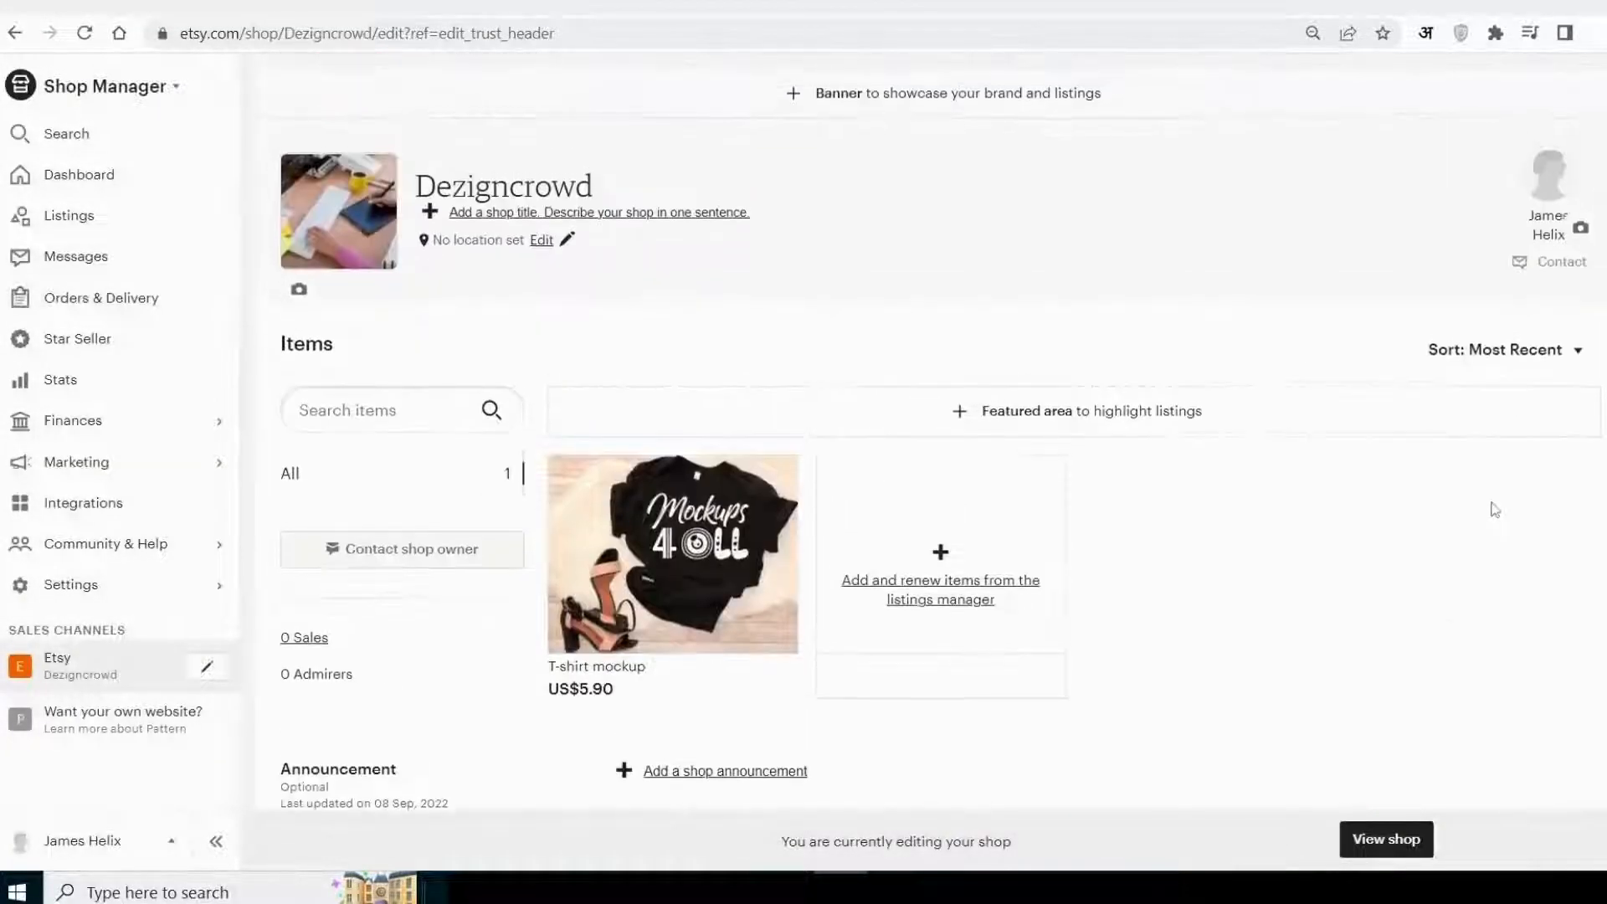
{"action": "left_click", "coordinate": [1584, 231]}
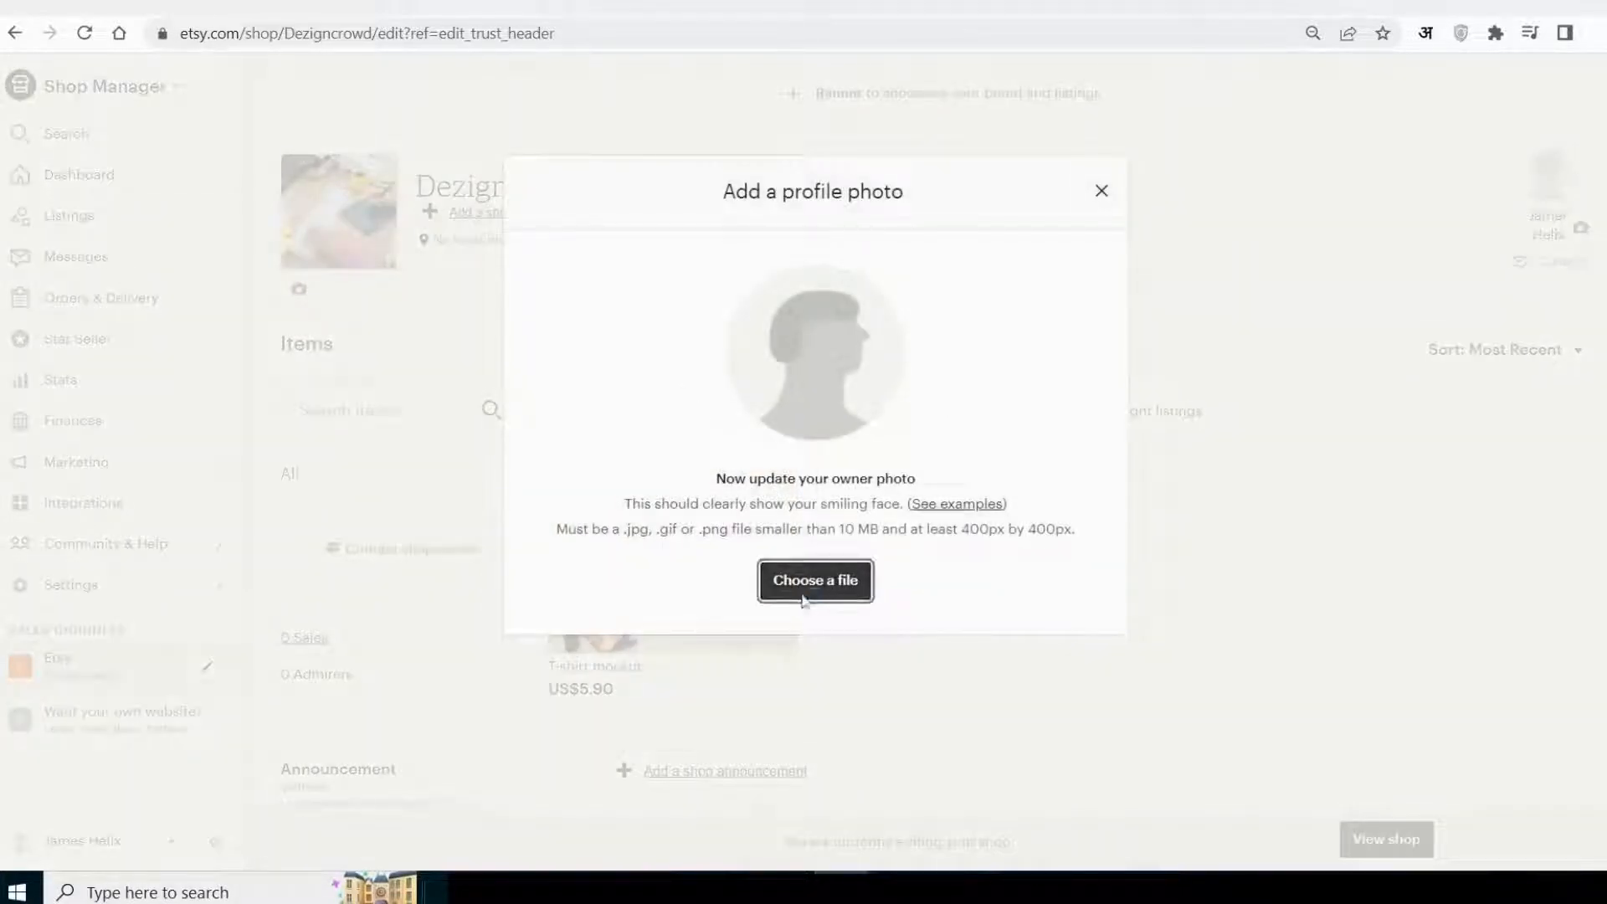
{"action": "left_click", "coordinate": [806, 584]}
{"action": "double_click", "coordinate": [259, 194]}
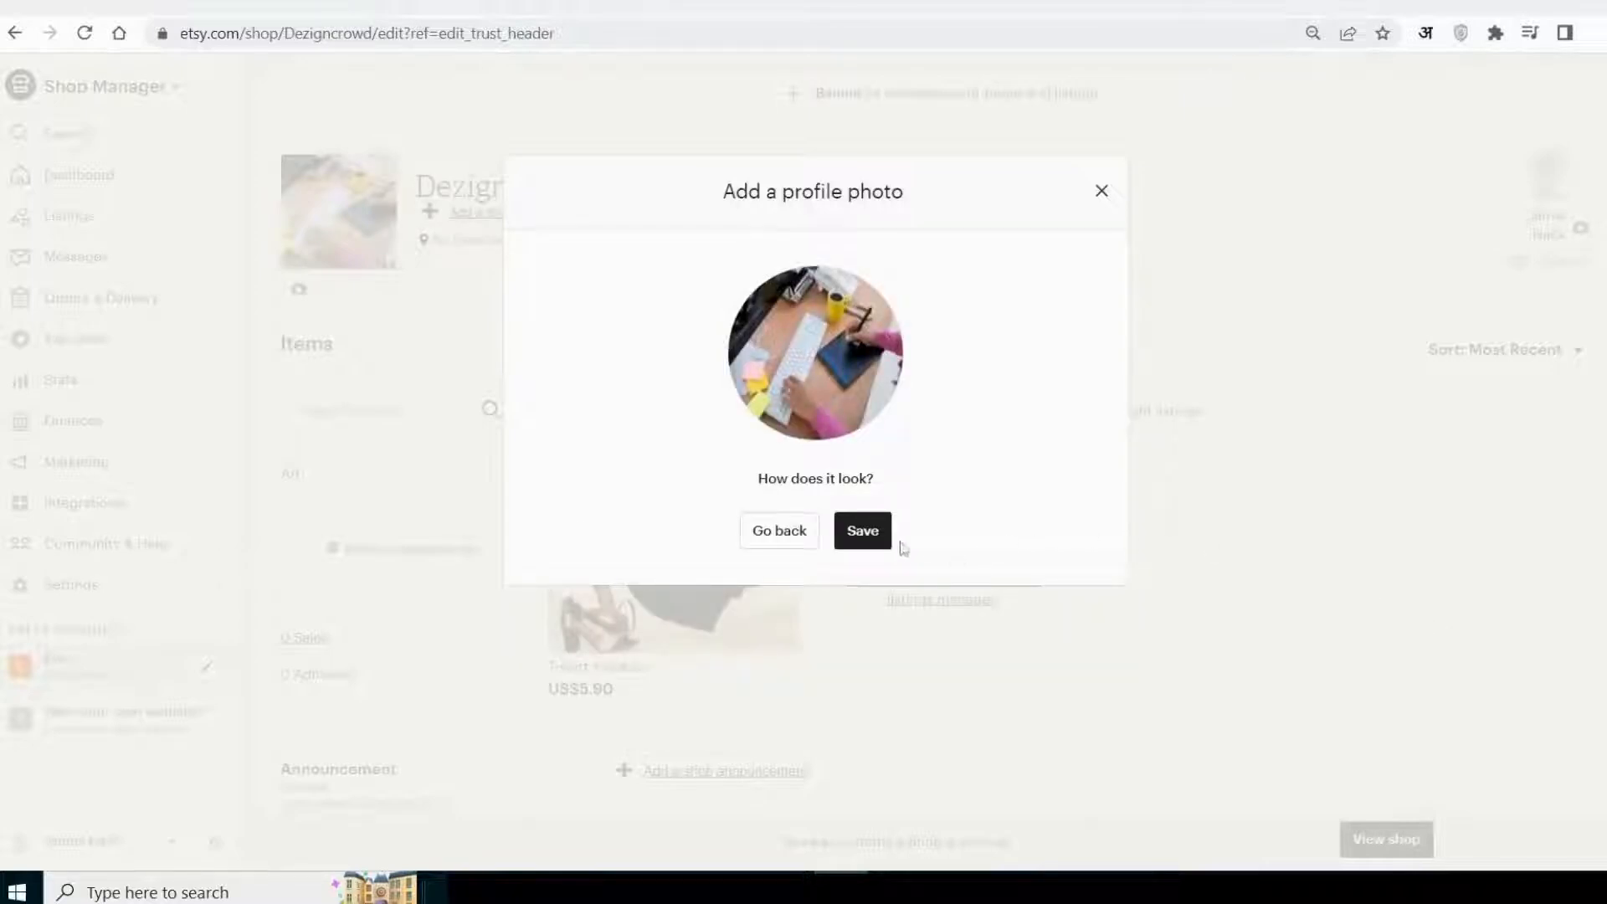
{"action": "left_click", "coordinate": [865, 532]}
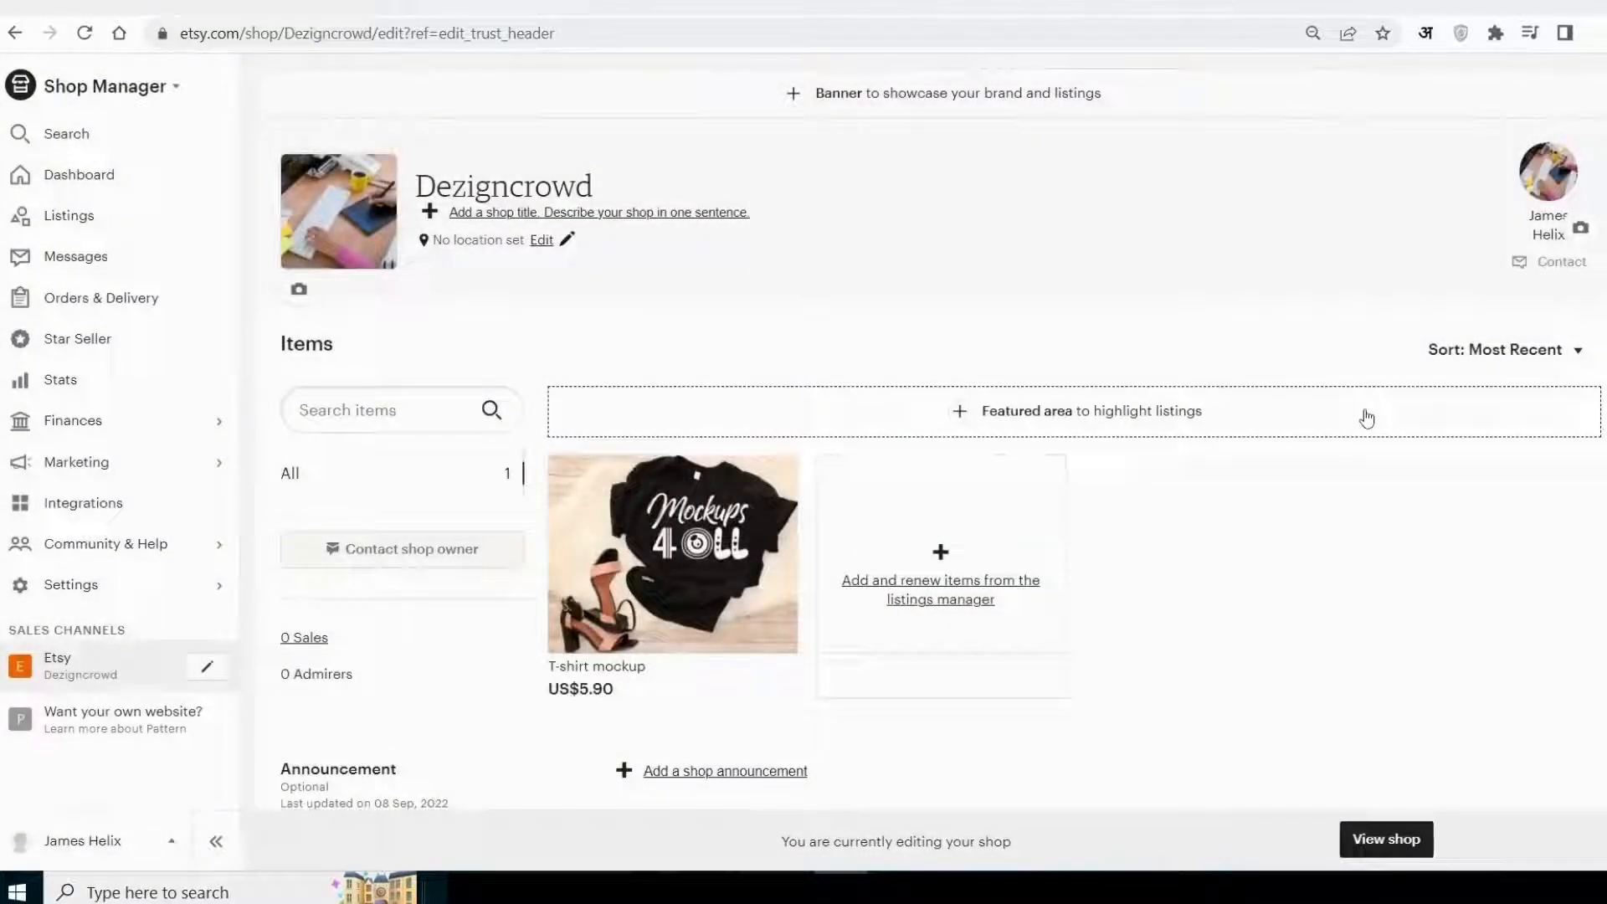
{"action": "scroll", "coordinate": [1367, 417], "scroll_direction": "down", "scroll_amount": 5}
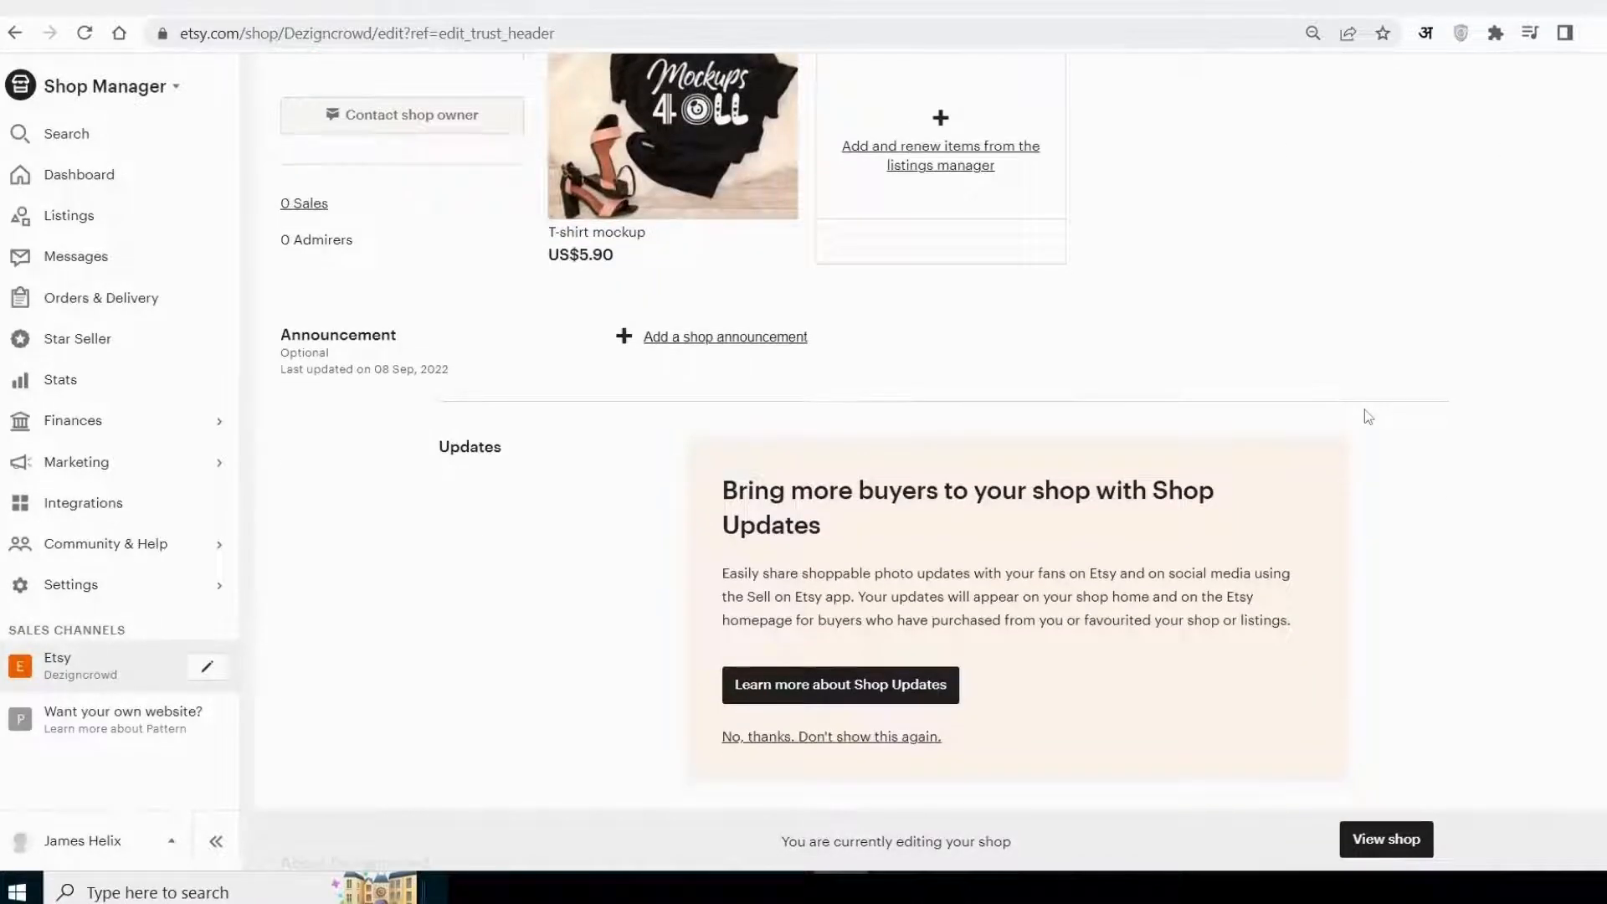
{"action": "scroll", "coordinate": [1367, 417], "scroll_direction": "up", "scroll_amount": 3}
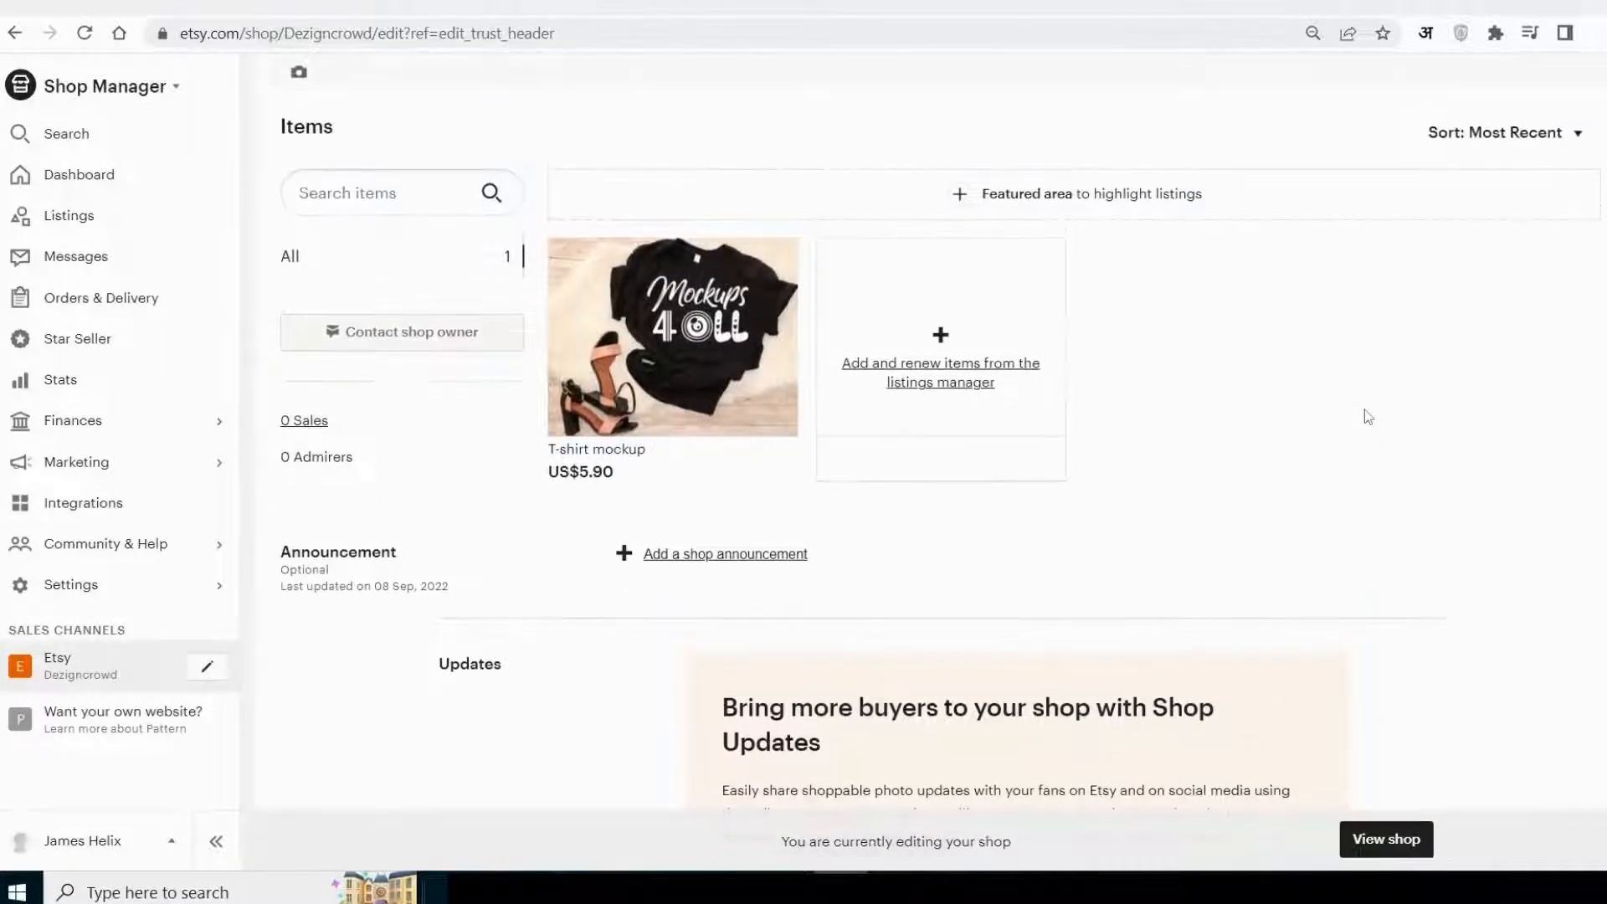
{"action": "scroll", "coordinate": [1367, 417], "scroll_direction": "up", "scroll_amount": 3}
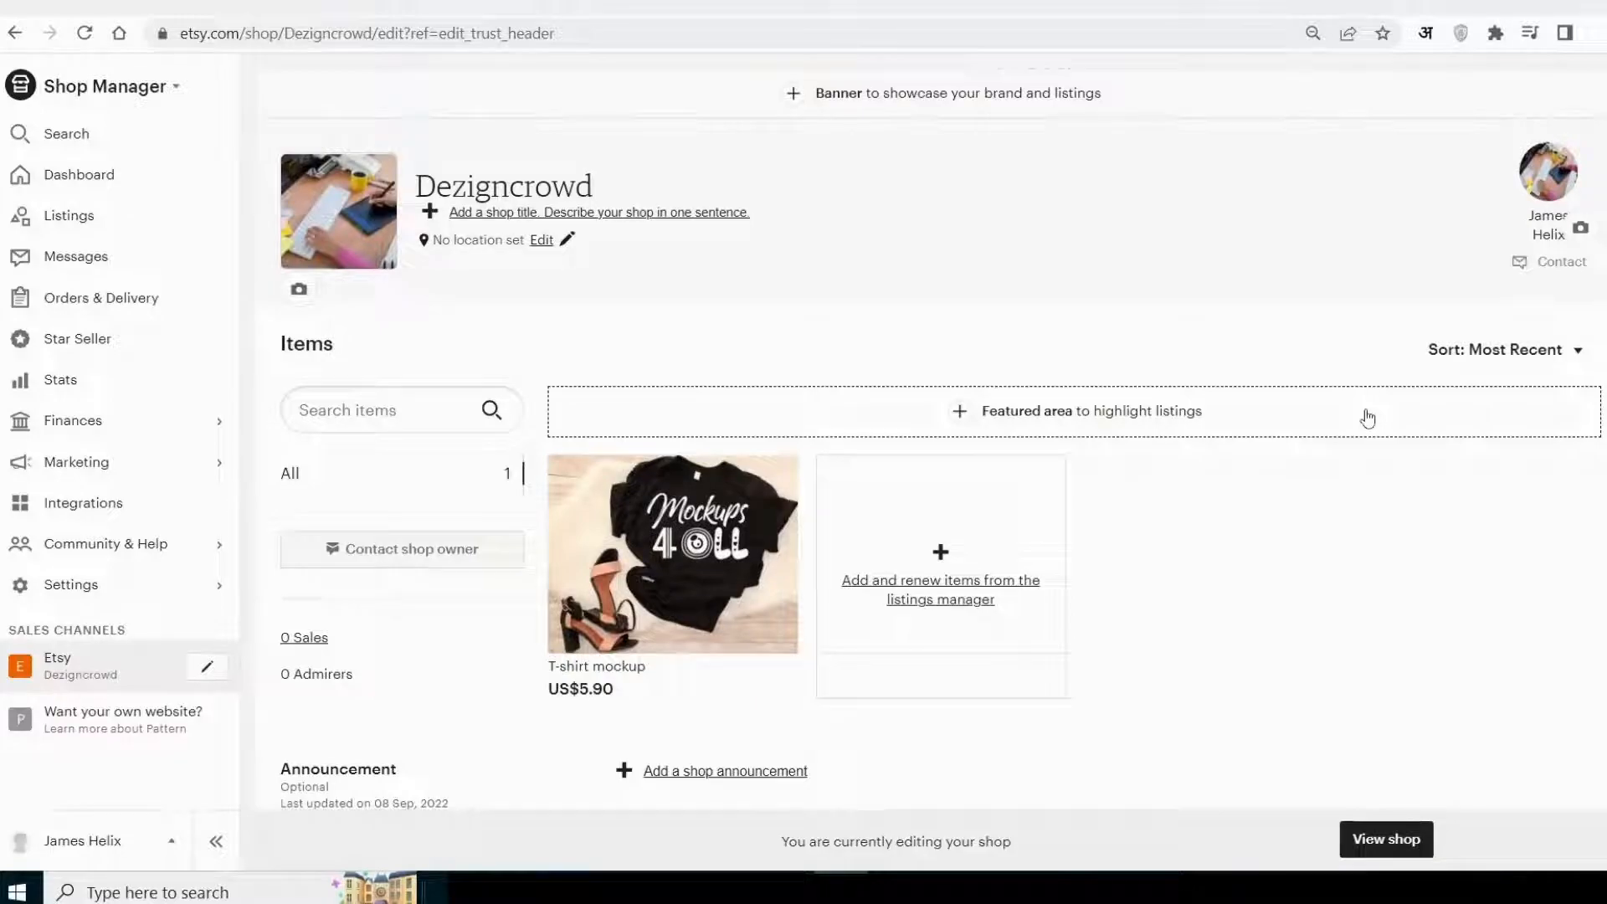
{"action": "scroll", "coordinate": [1367, 416], "scroll_direction": "down", "scroll_amount": 1}
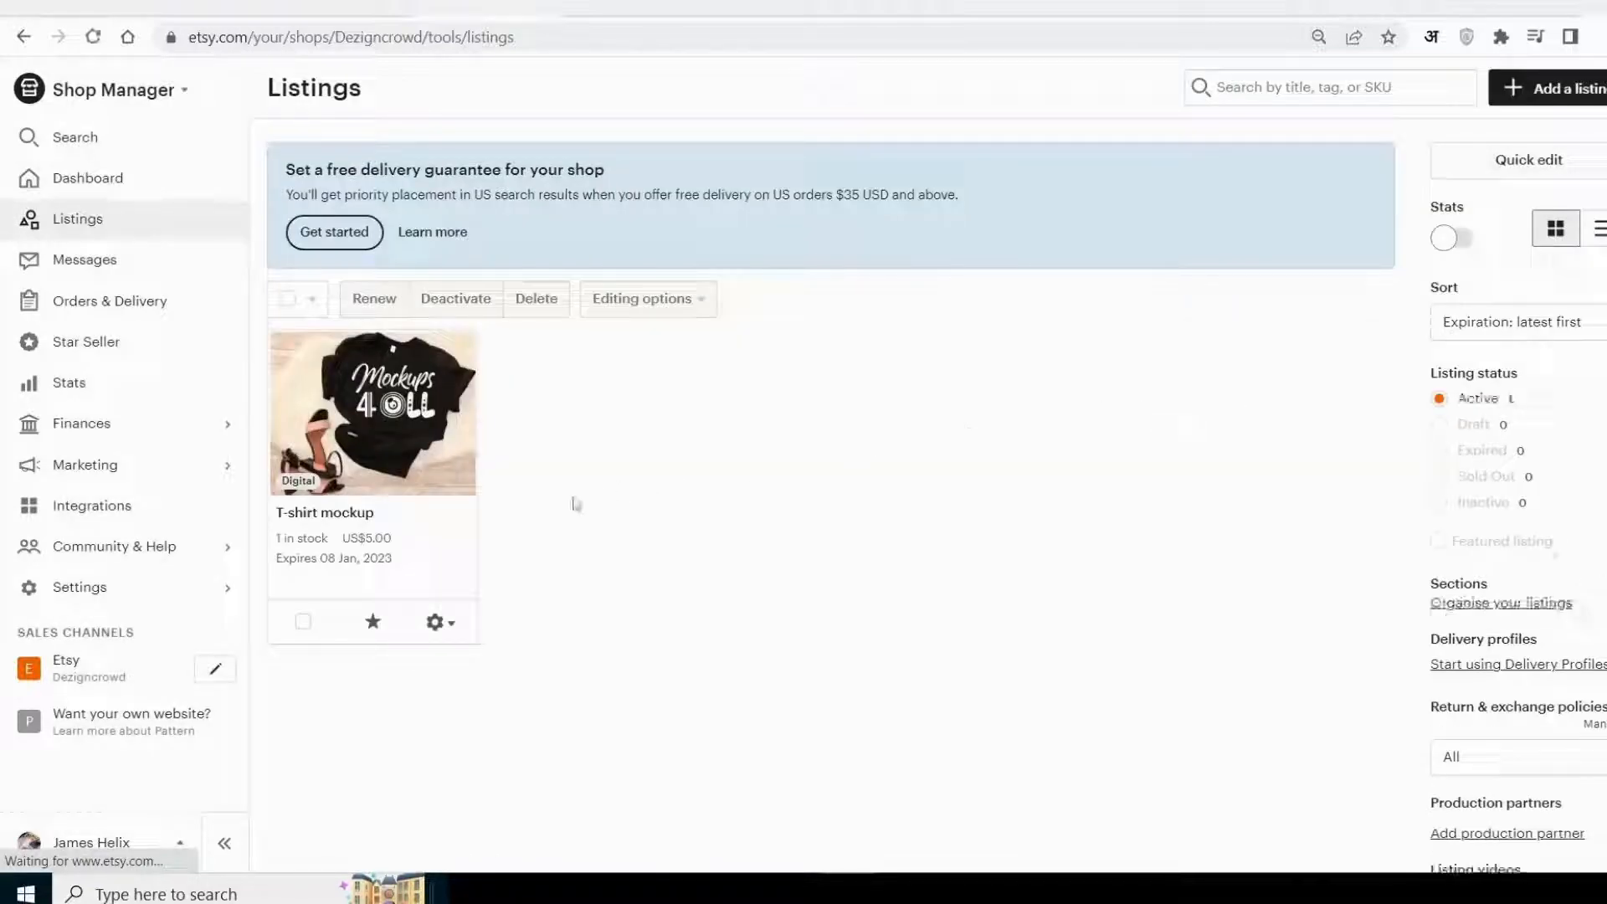
Mark the T-shirt mockup listing as featured in the shop's listings and reload the listings.
{"action": "left_click", "coordinate": [429, 630]}
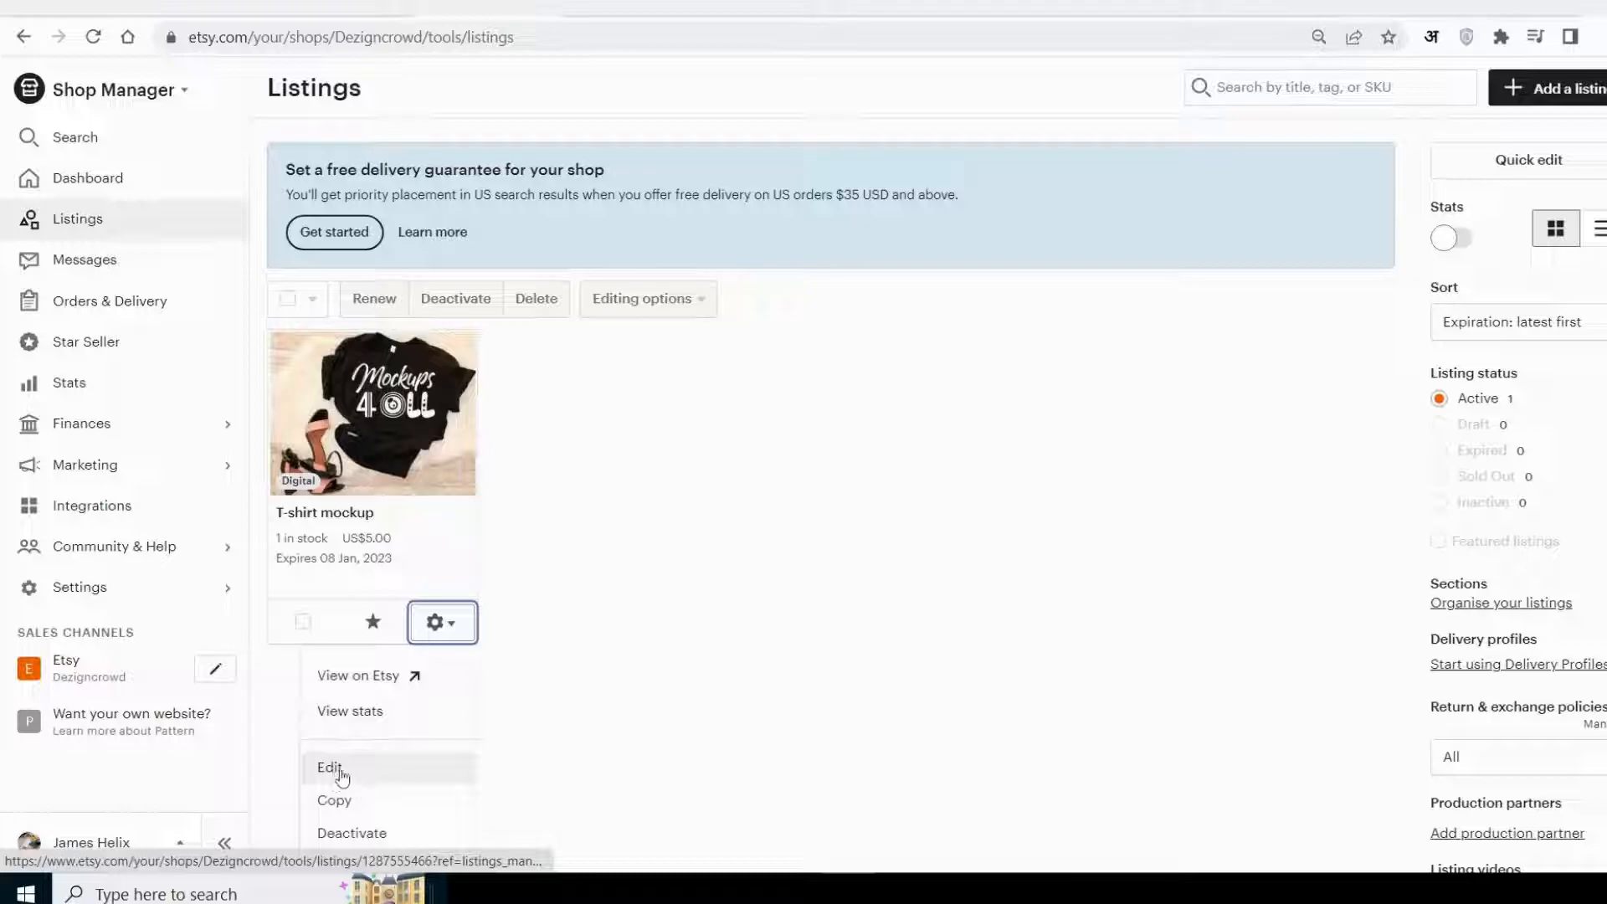
{"action": "left_click", "coordinate": [445, 623]}
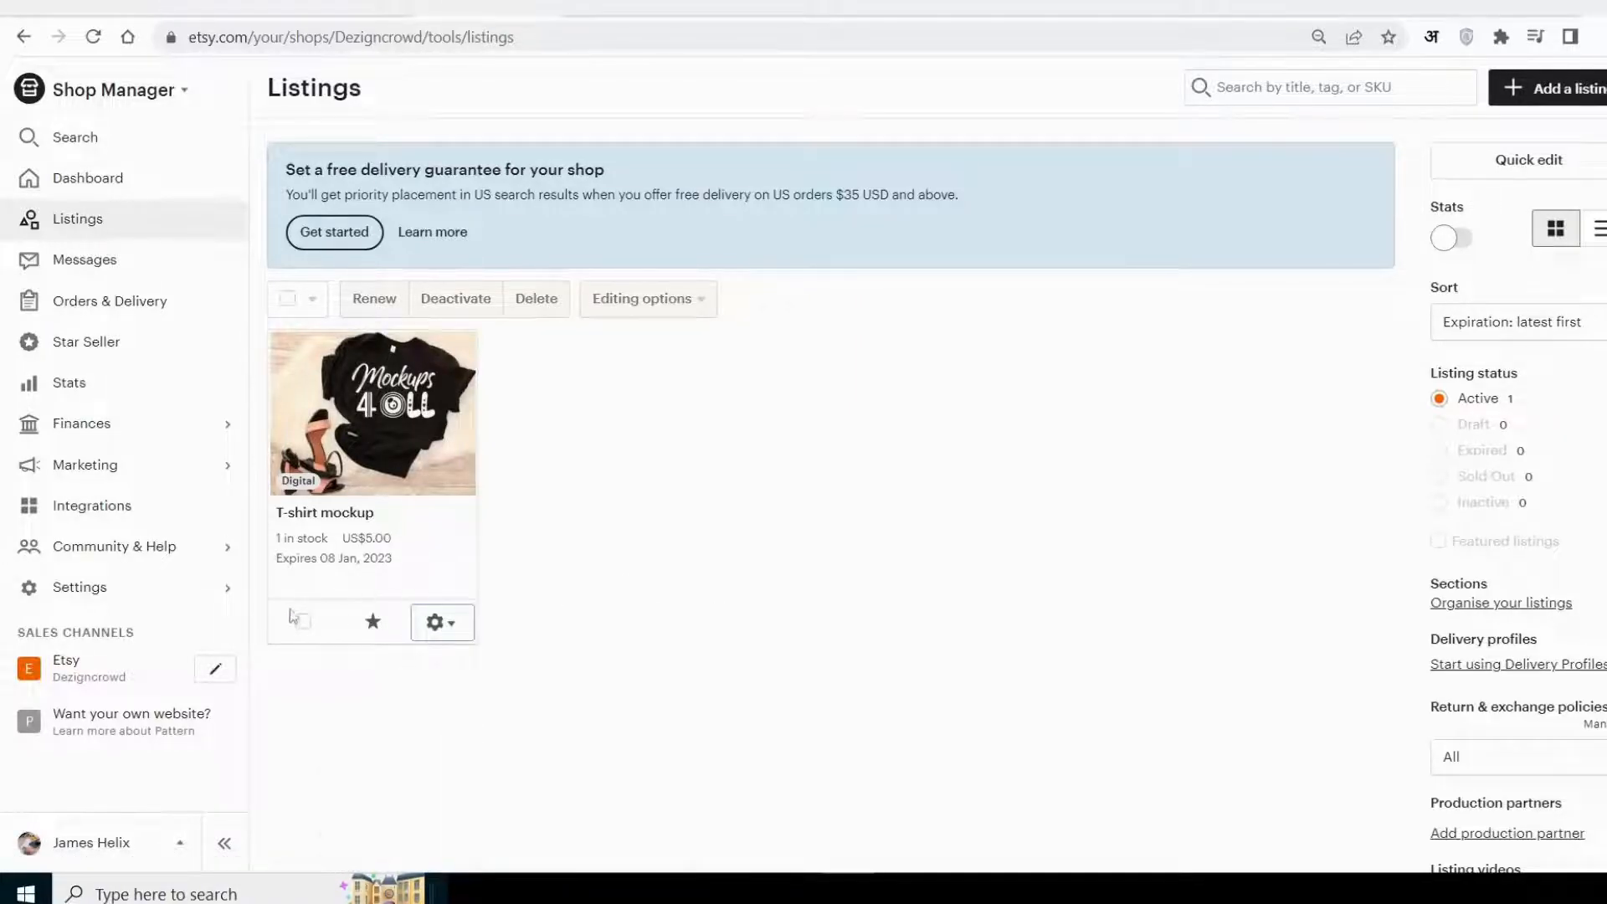
{"action": "left_click", "coordinate": [374, 624]}
{"action": "scroll", "coordinate": [335, 586], "scroll_direction": "down", "scroll_amount": 1}
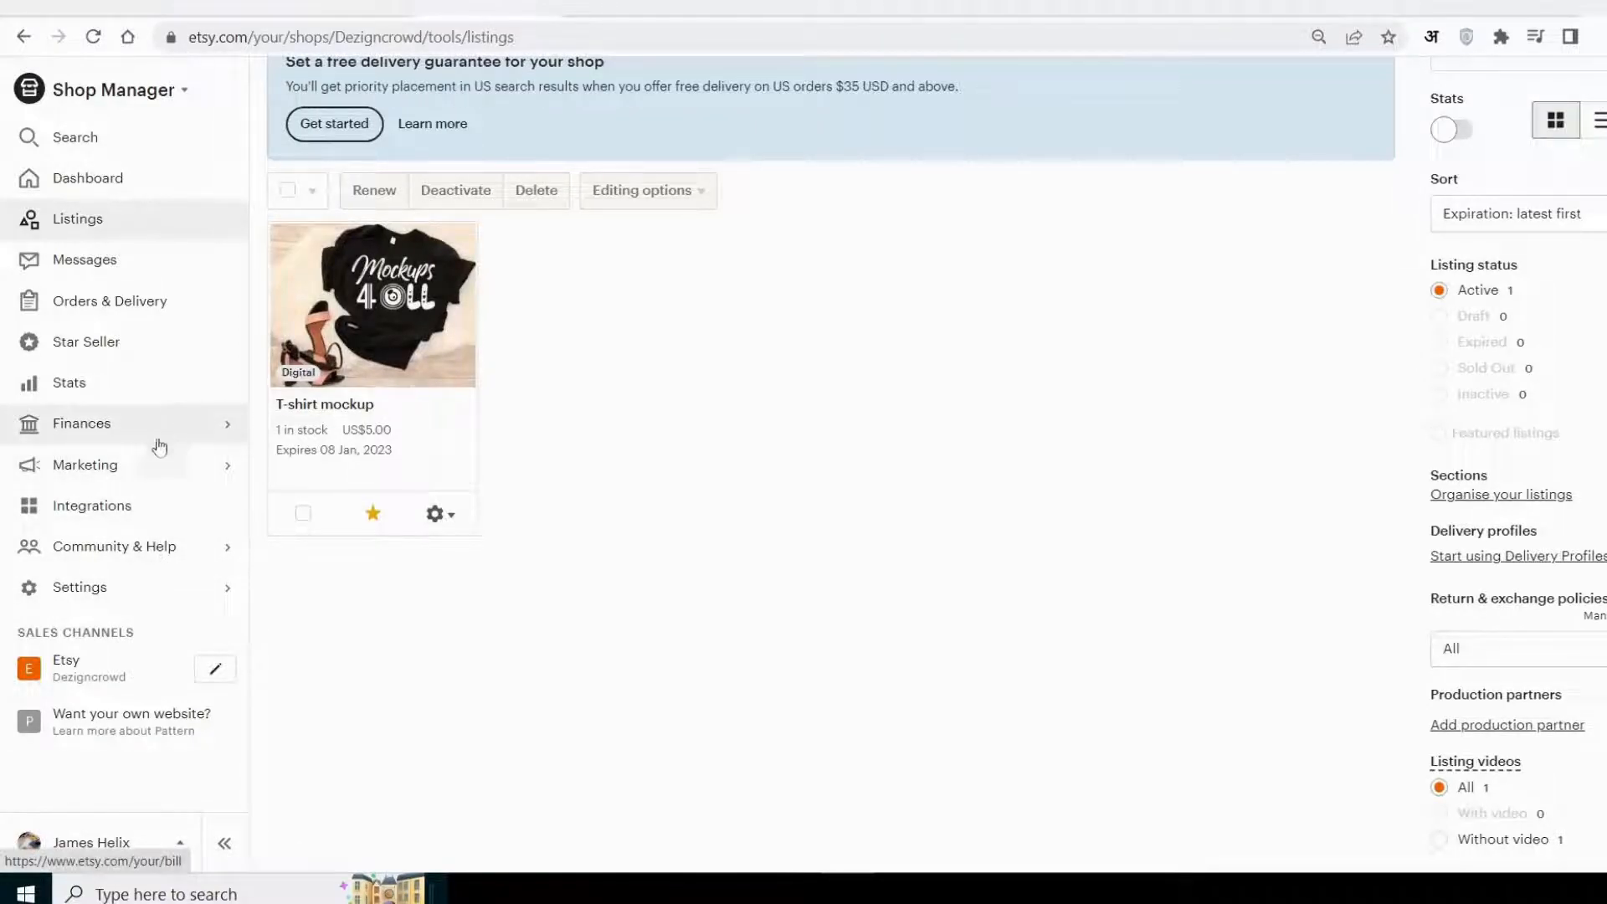
{"action": "left_click", "coordinate": [118, 223]}
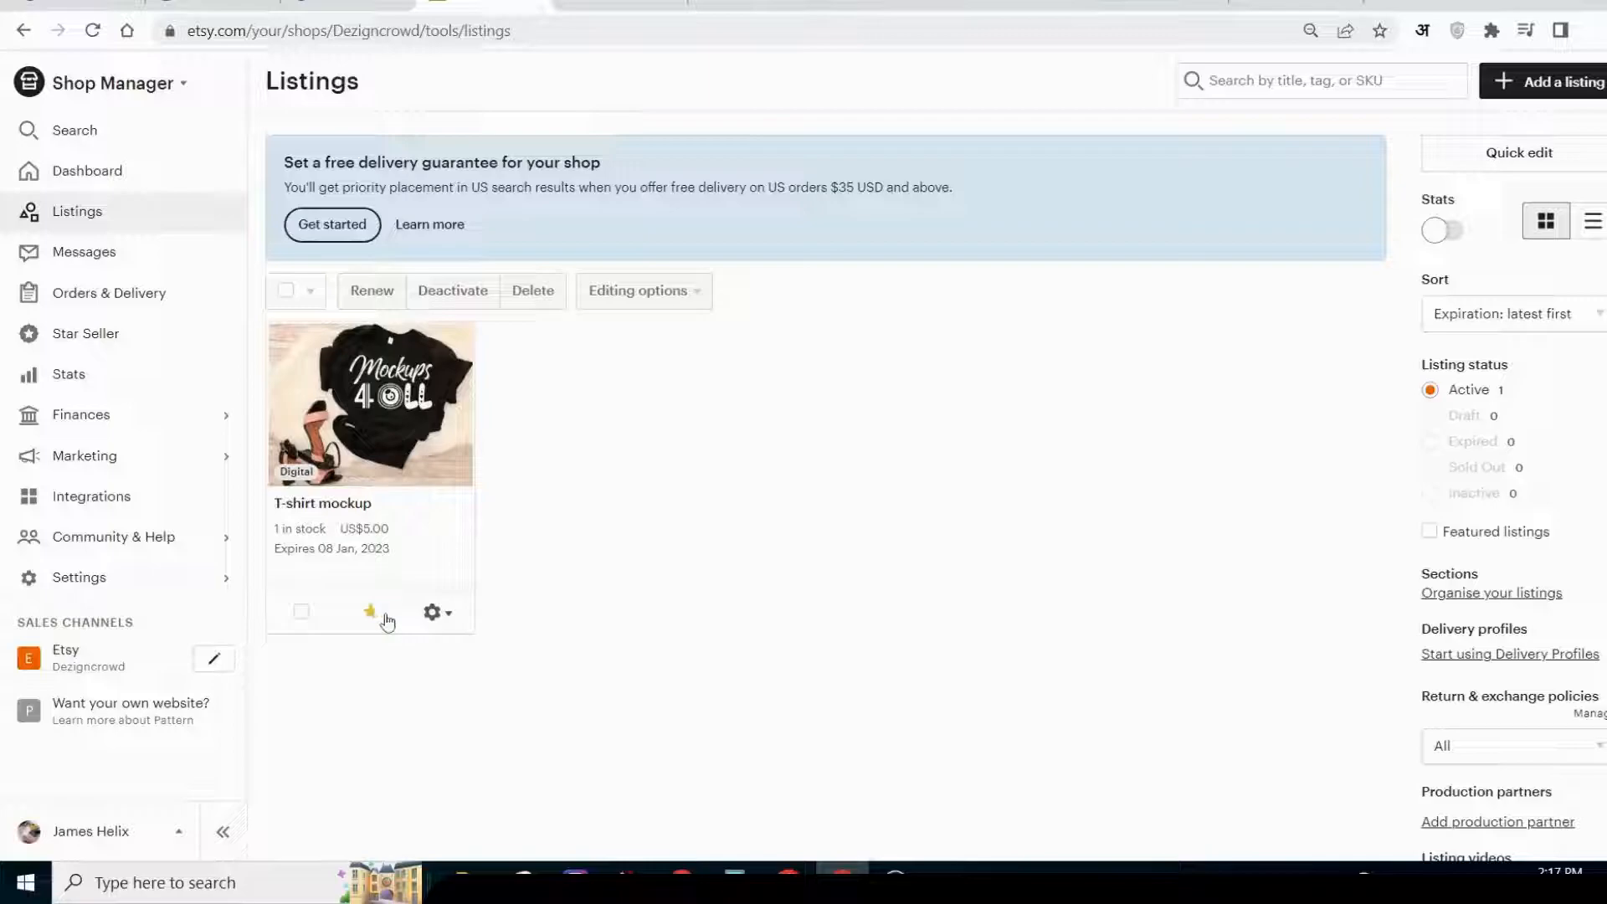
View the T-shirt mockup's public listing page on Etsy and look through its price, highlights and description.
{"action": "left_click", "coordinate": [439, 614]}
{"action": "left_click", "coordinate": [380, 667]}
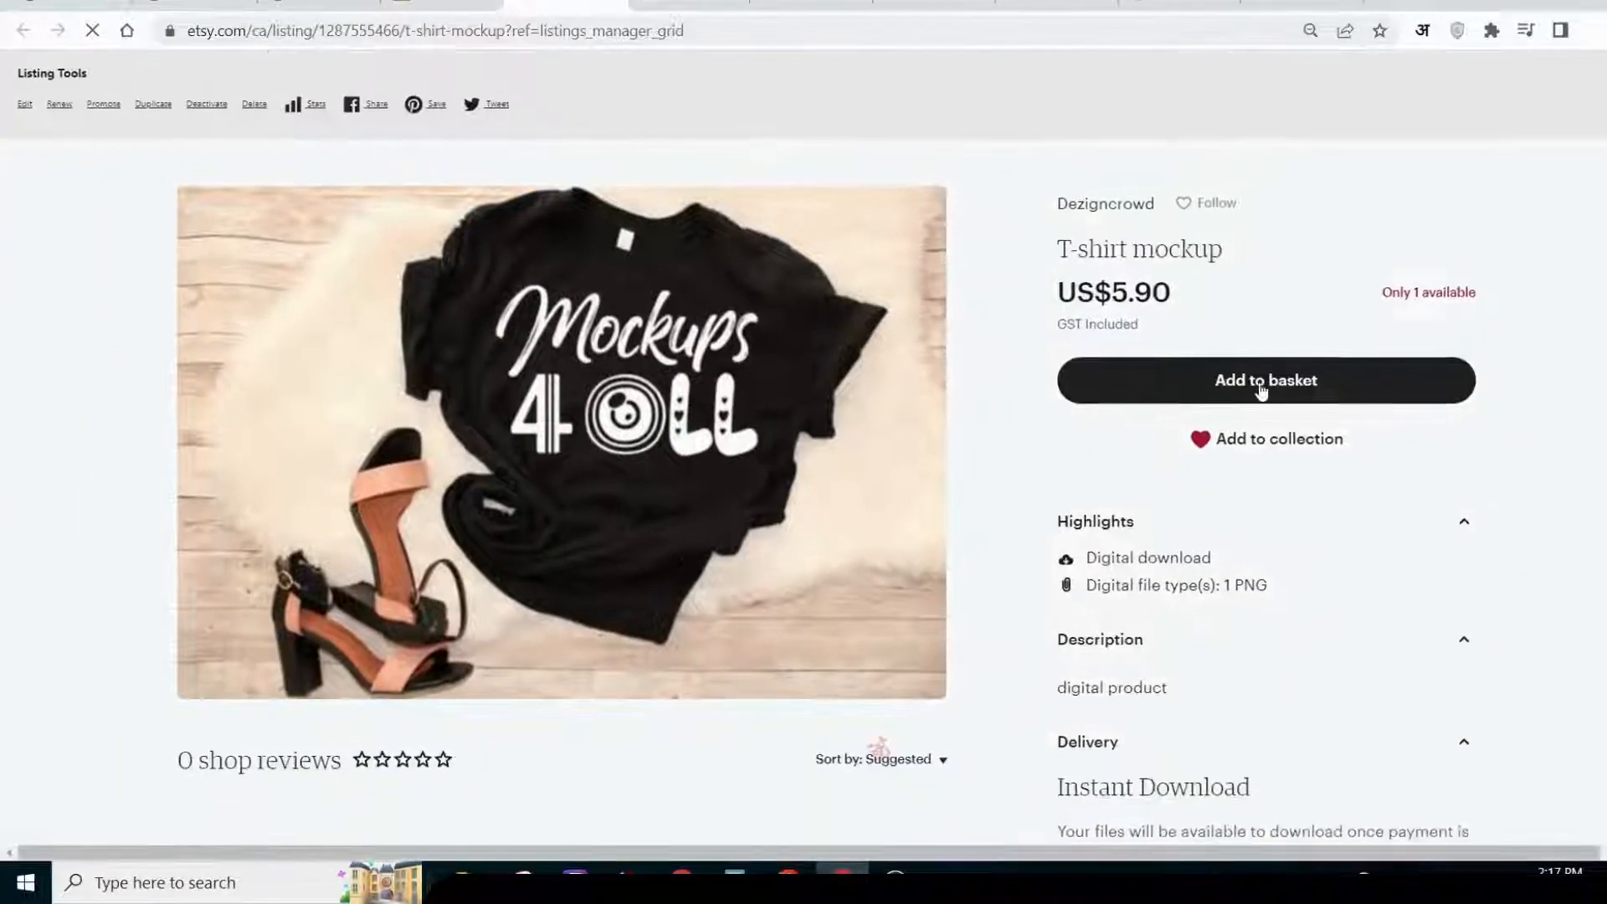
{"action": "scroll", "coordinate": [1348, 399], "scroll_direction": "down", "scroll_amount": 4}
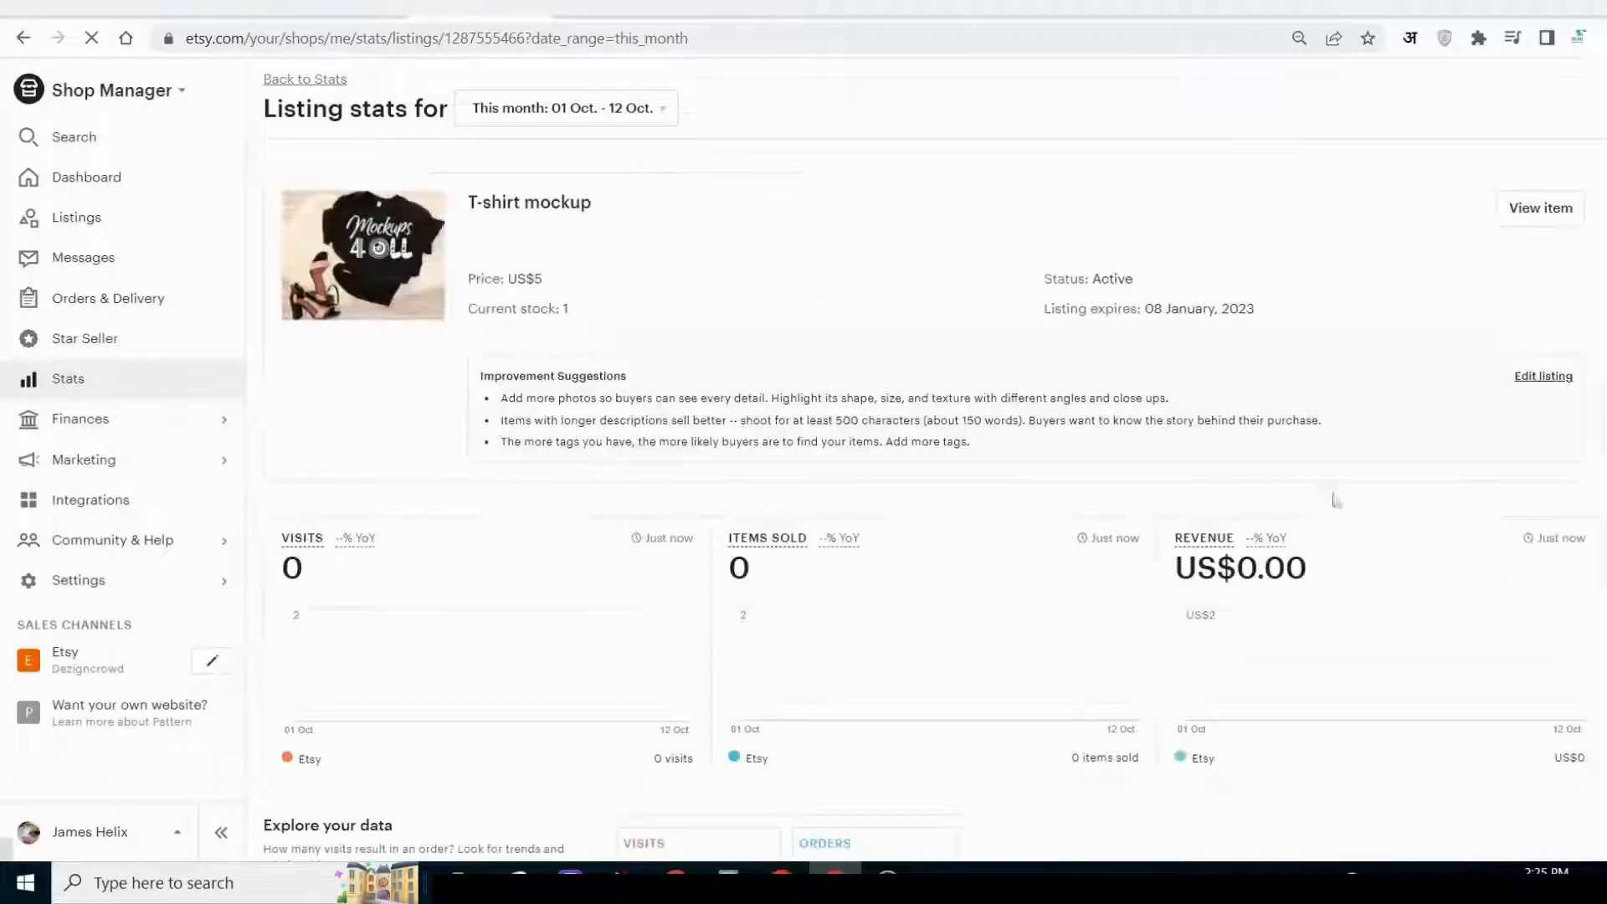
Review this month's listing stats for the T-shirt mockup, including search terms, social media visits and favourites.
{"action": "scroll", "coordinate": [1197, 495], "scroll_direction": "down", "scroll_amount": 4}
{"action": "scroll", "coordinate": [1375, 434], "scroll_direction": "down", "scroll_amount": 3}
{"action": "scroll", "coordinate": [1376, 432], "scroll_direction": "down", "scroll_amount": 6}
{"action": "scroll", "coordinate": [1376, 433], "scroll_direction": "down", "scroll_amount": 4}
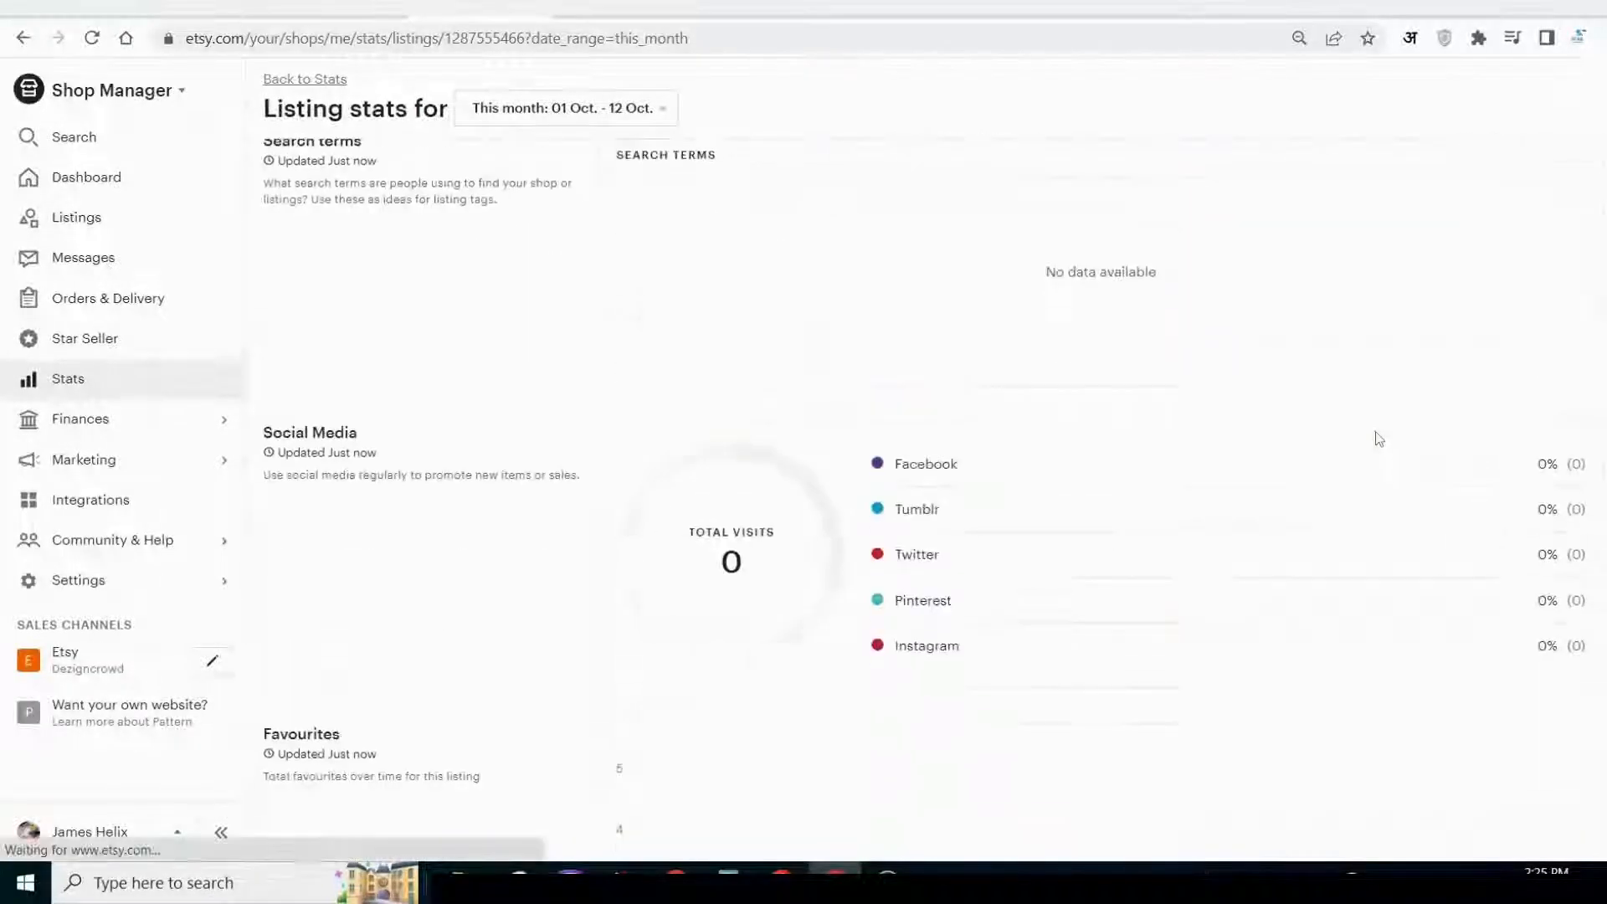
{"action": "scroll", "coordinate": [1376, 432], "scroll_direction": "down", "scroll_amount": 5}
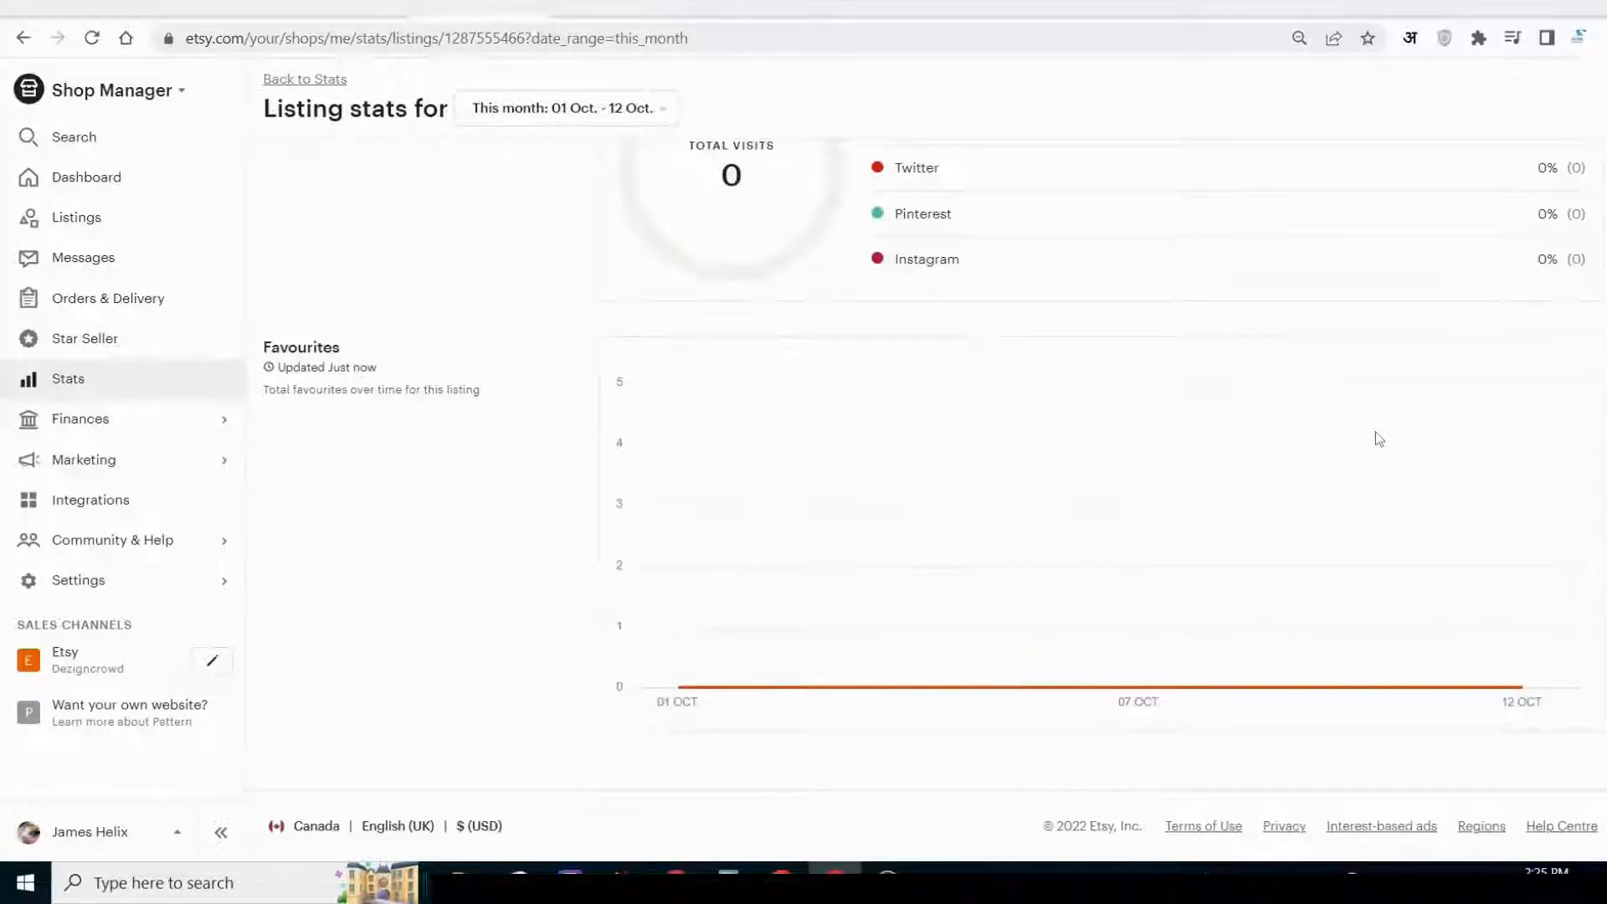
{"action": "scroll", "coordinate": [1376, 433], "scroll_direction": "up", "scroll_amount": 15}
{"action": "scroll", "coordinate": [1375, 432], "scroll_direction": "up", "scroll_amount": 6}
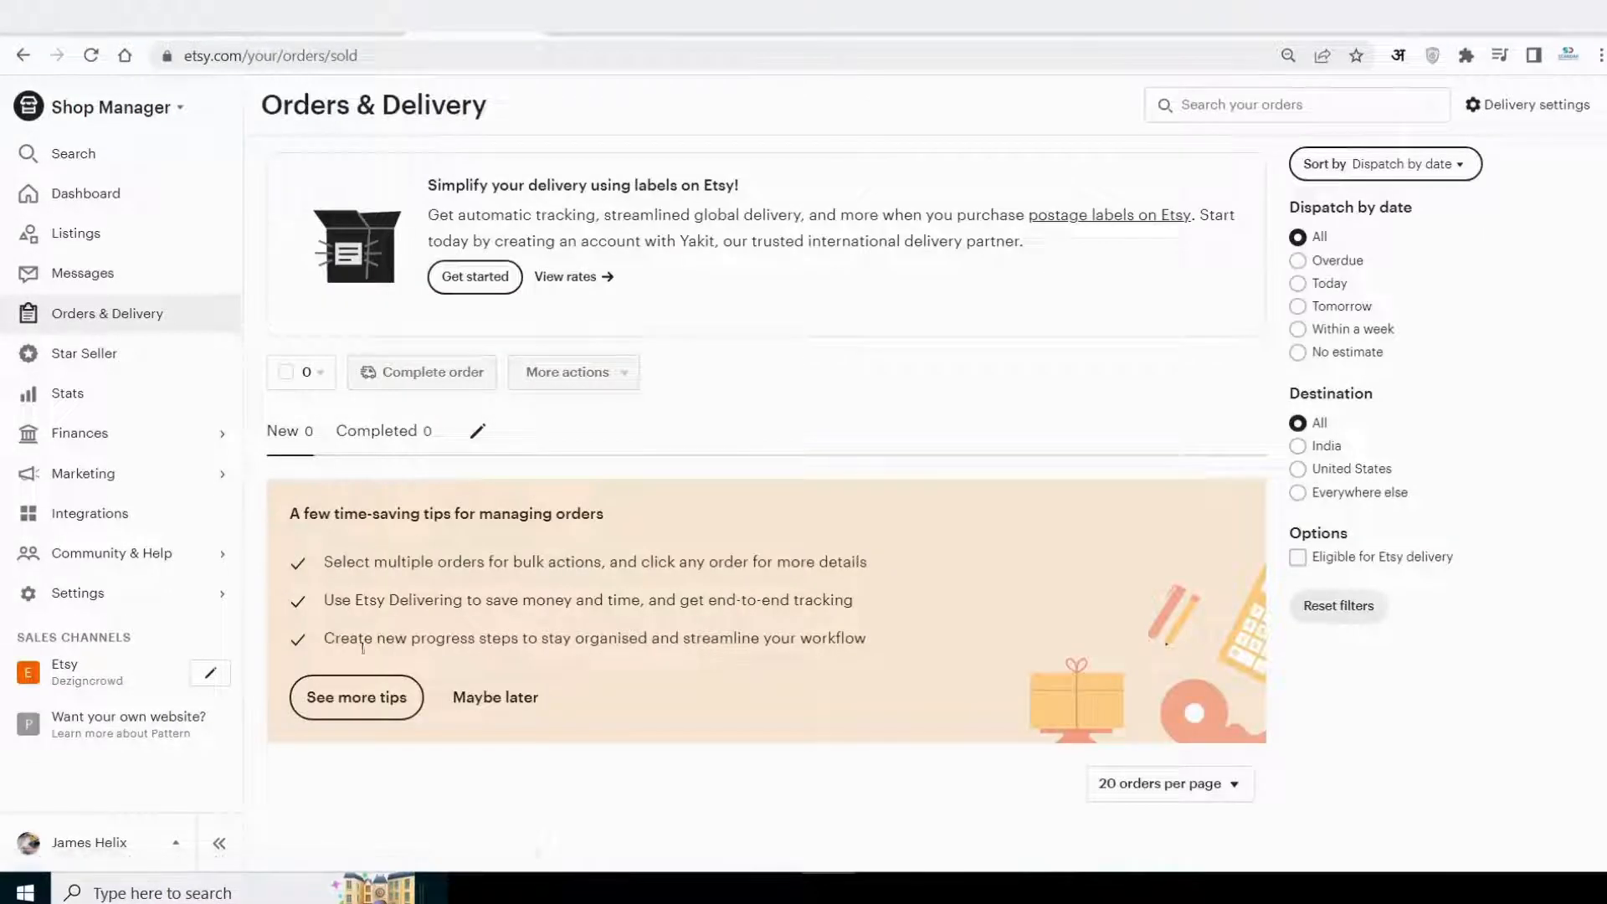
Go through the order management tips tour on the Orders & Delivery page until it is finished.
{"action": "scroll", "coordinate": [520, 676], "scroll_direction": "down", "scroll_amount": 1}
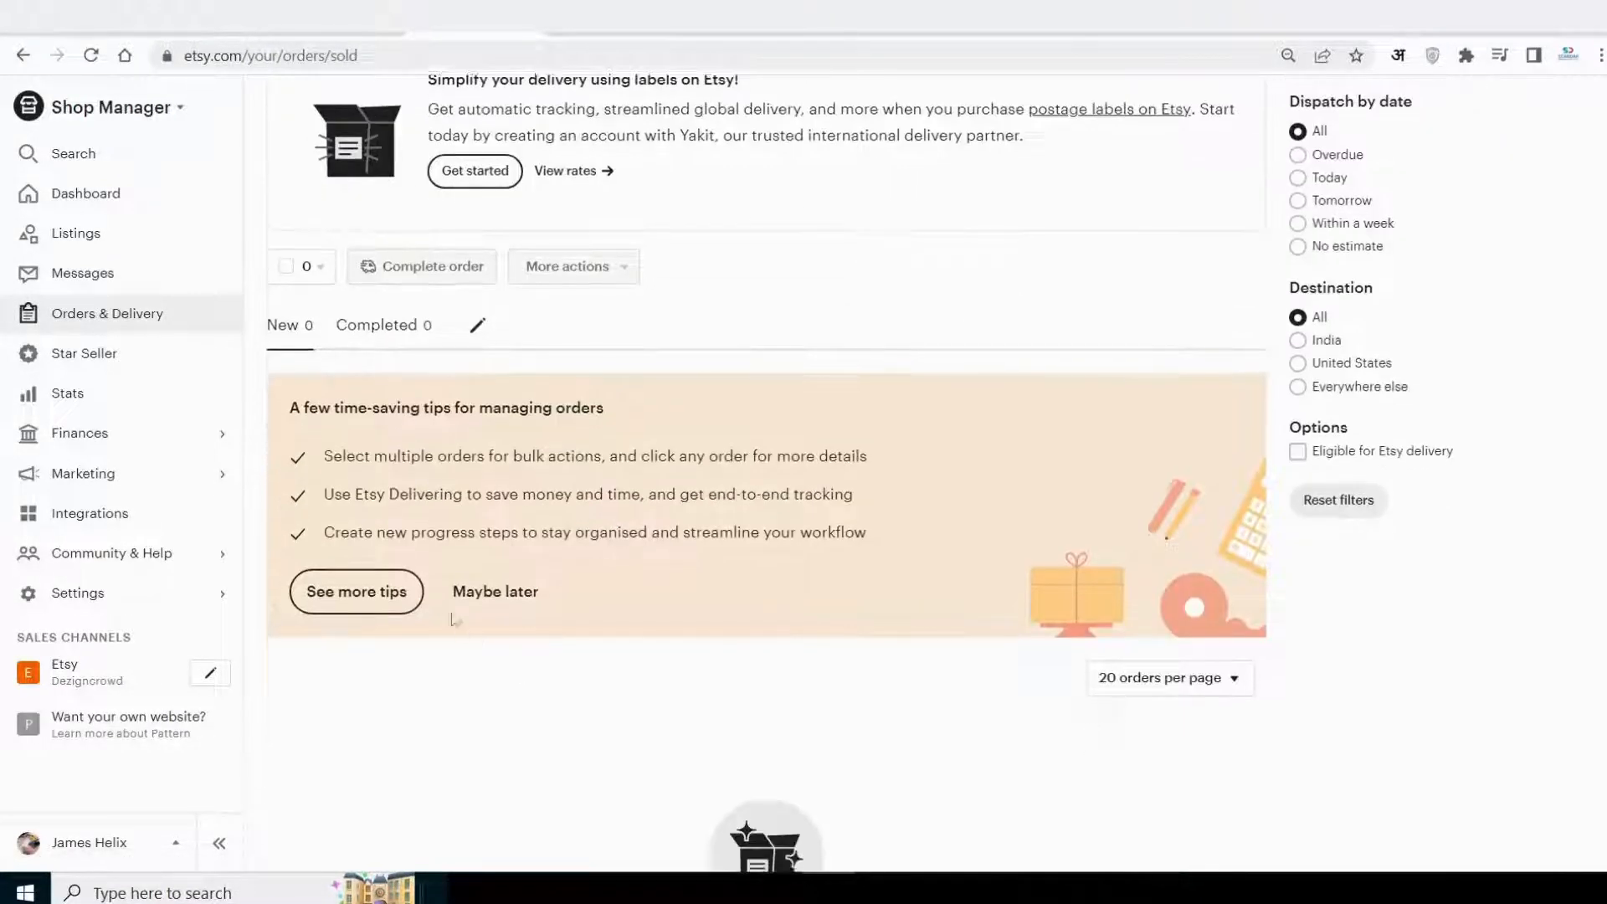
{"action": "left_click", "coordinate": [373, 592]}
{"action": "left_click", "coordinate": [801, 741]}
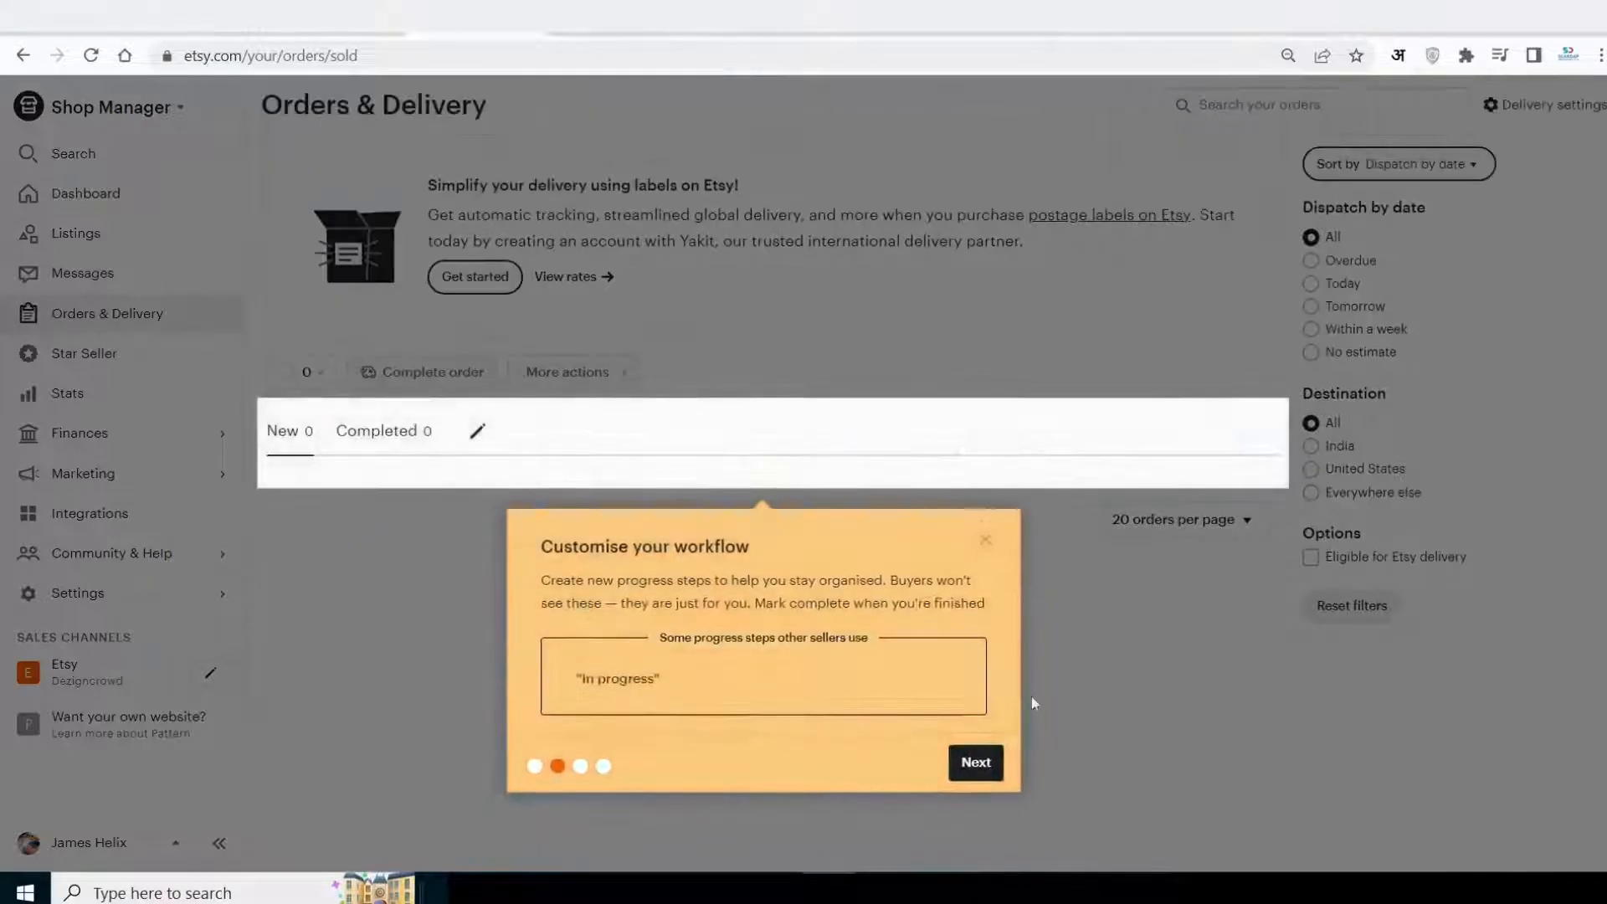
{"action": "left_click", "coordinate": [969, 761]}
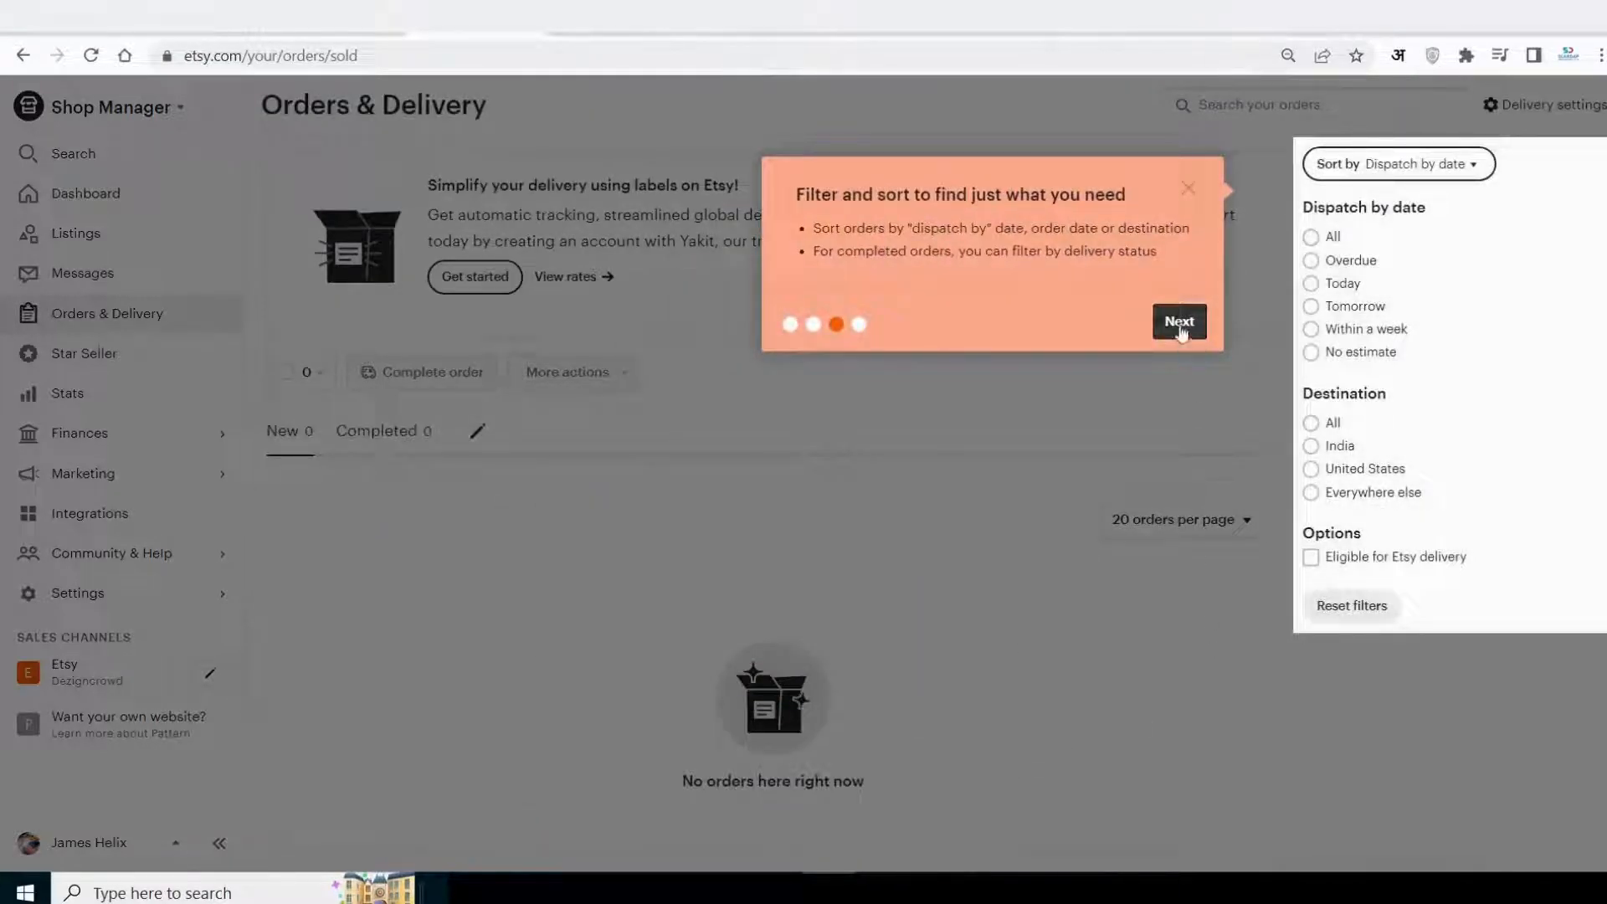
{"action": "left_click", "coordinate": [1194, 329]}
{"action": "left_click", "coordinate": [986, 529]}
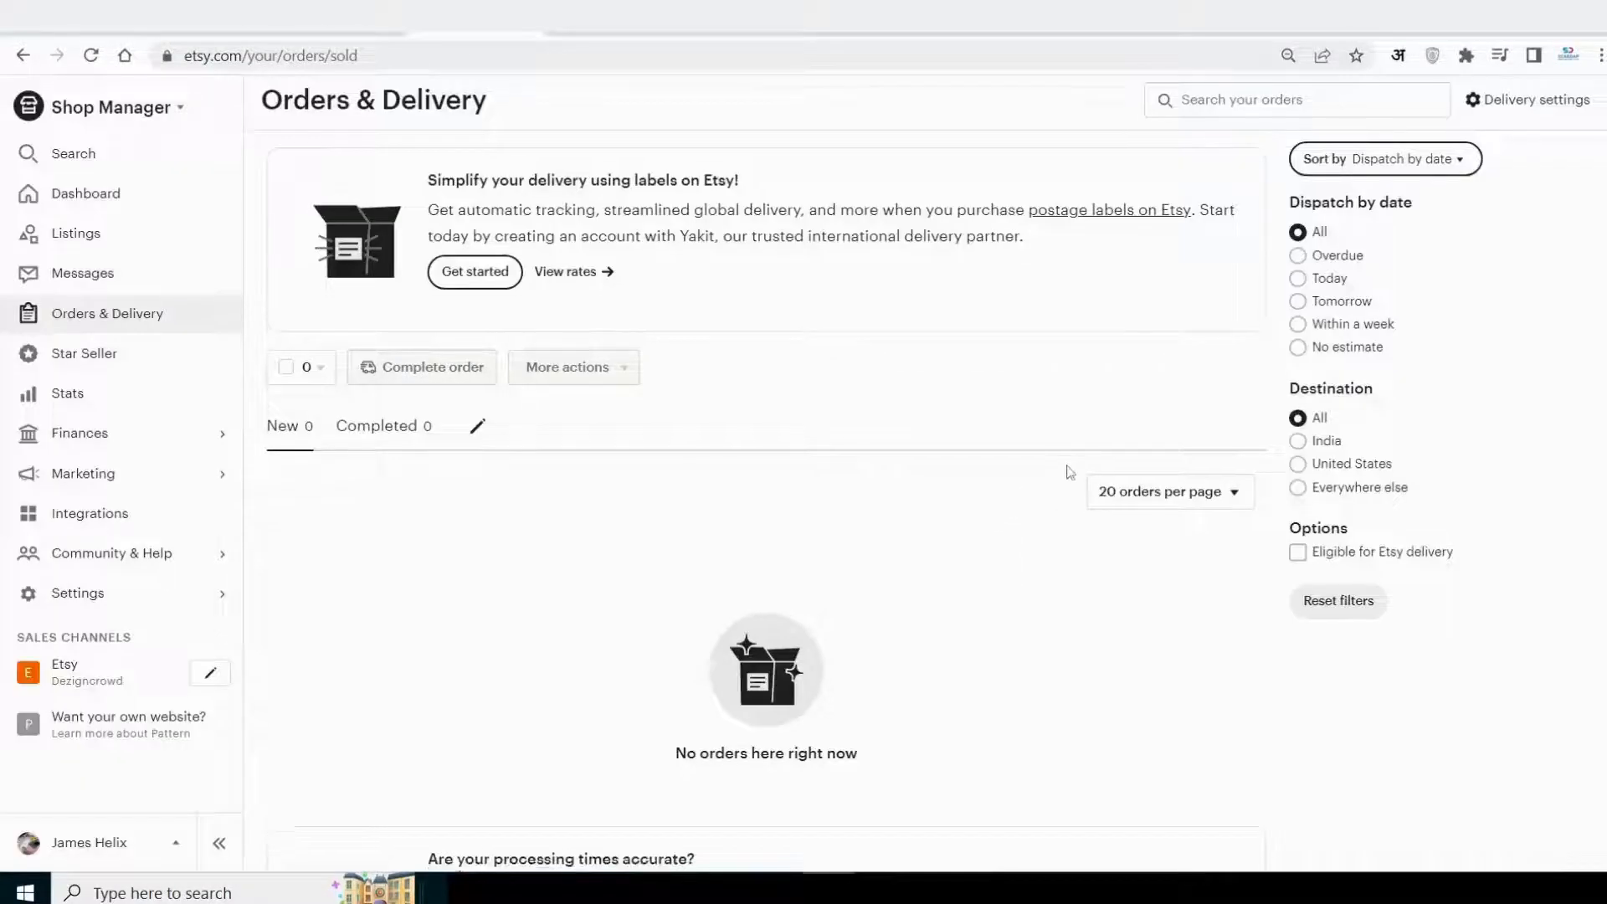
Check the completed and new order lists on the Orders & Delivery page.
{"action": "scroll", "coordinate": [1068, 471], "scroll_direction": "down", "scroll_amount": 3}
{"action": "scroll", "coordinate": [1070, 473], "scroll_direction": "up", "scroll_amount": 2}
{"action": "scroll", "coordinate": [1070, 473], "scroll_direction": "up", "scroll_amount": 2}
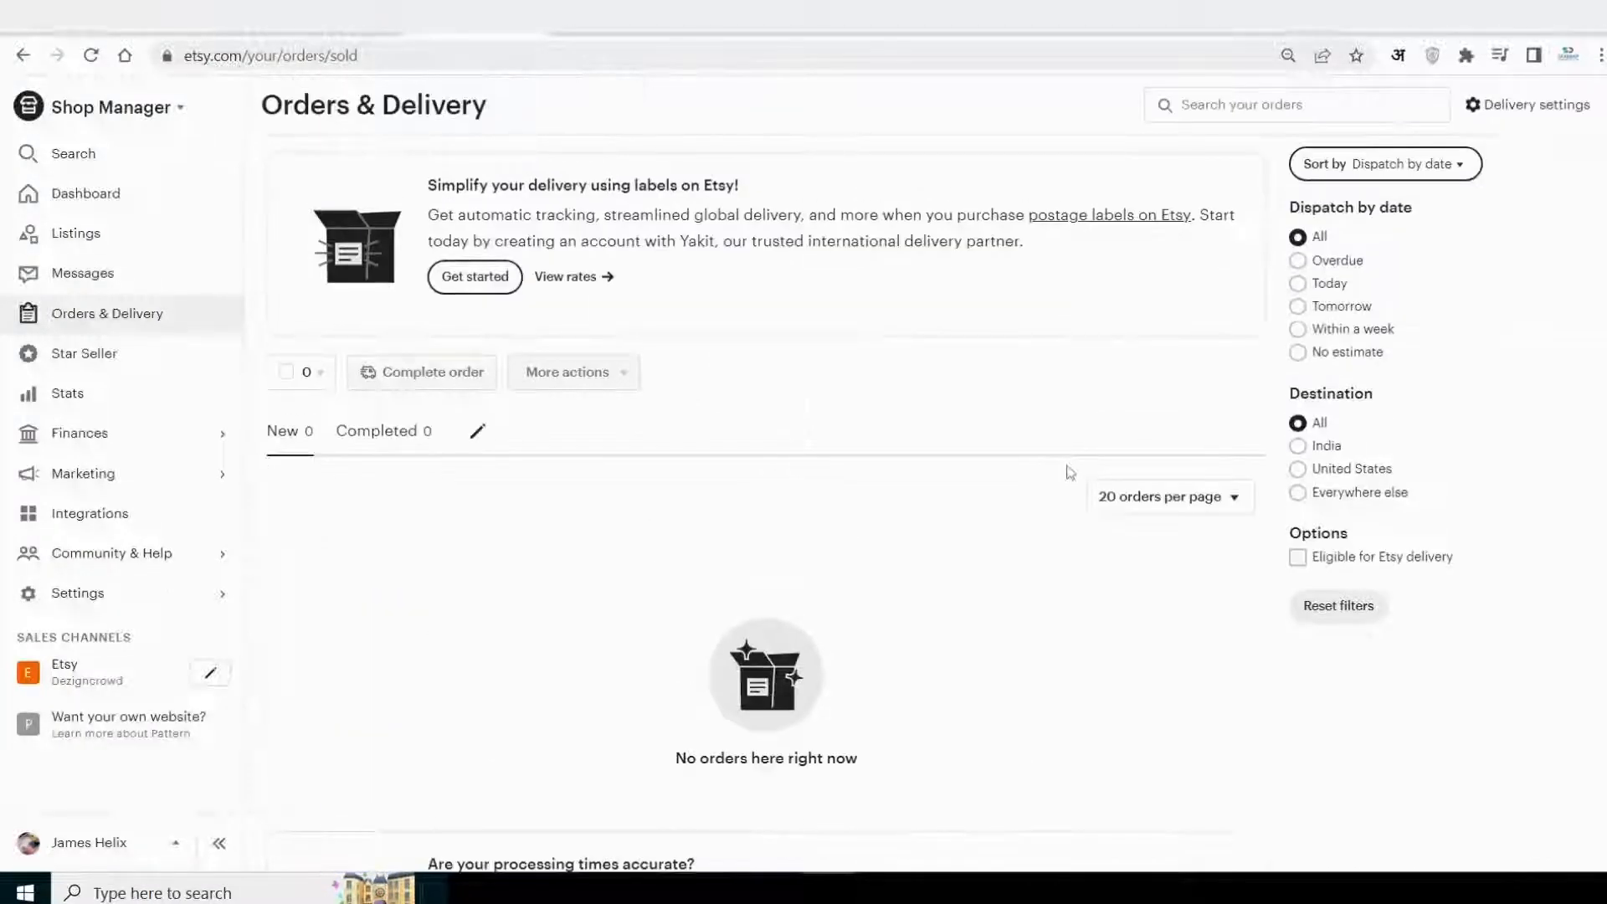
{"action": "left_click", "coordinate": [381, 432]}
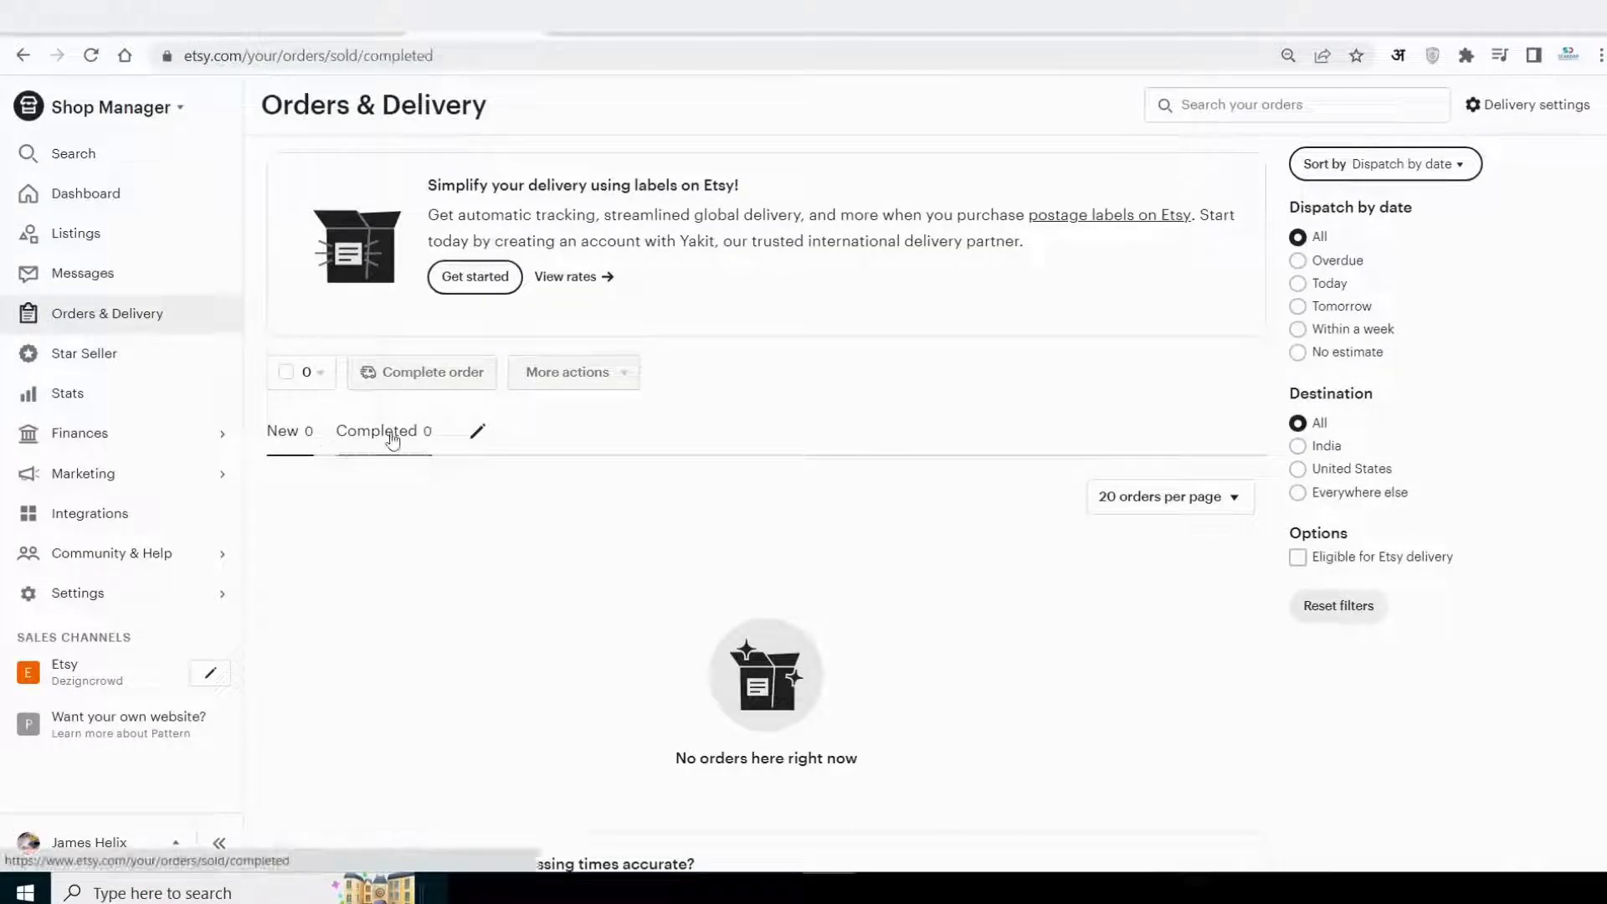
{"action": "left_click", "coordinate": [301, 433]}
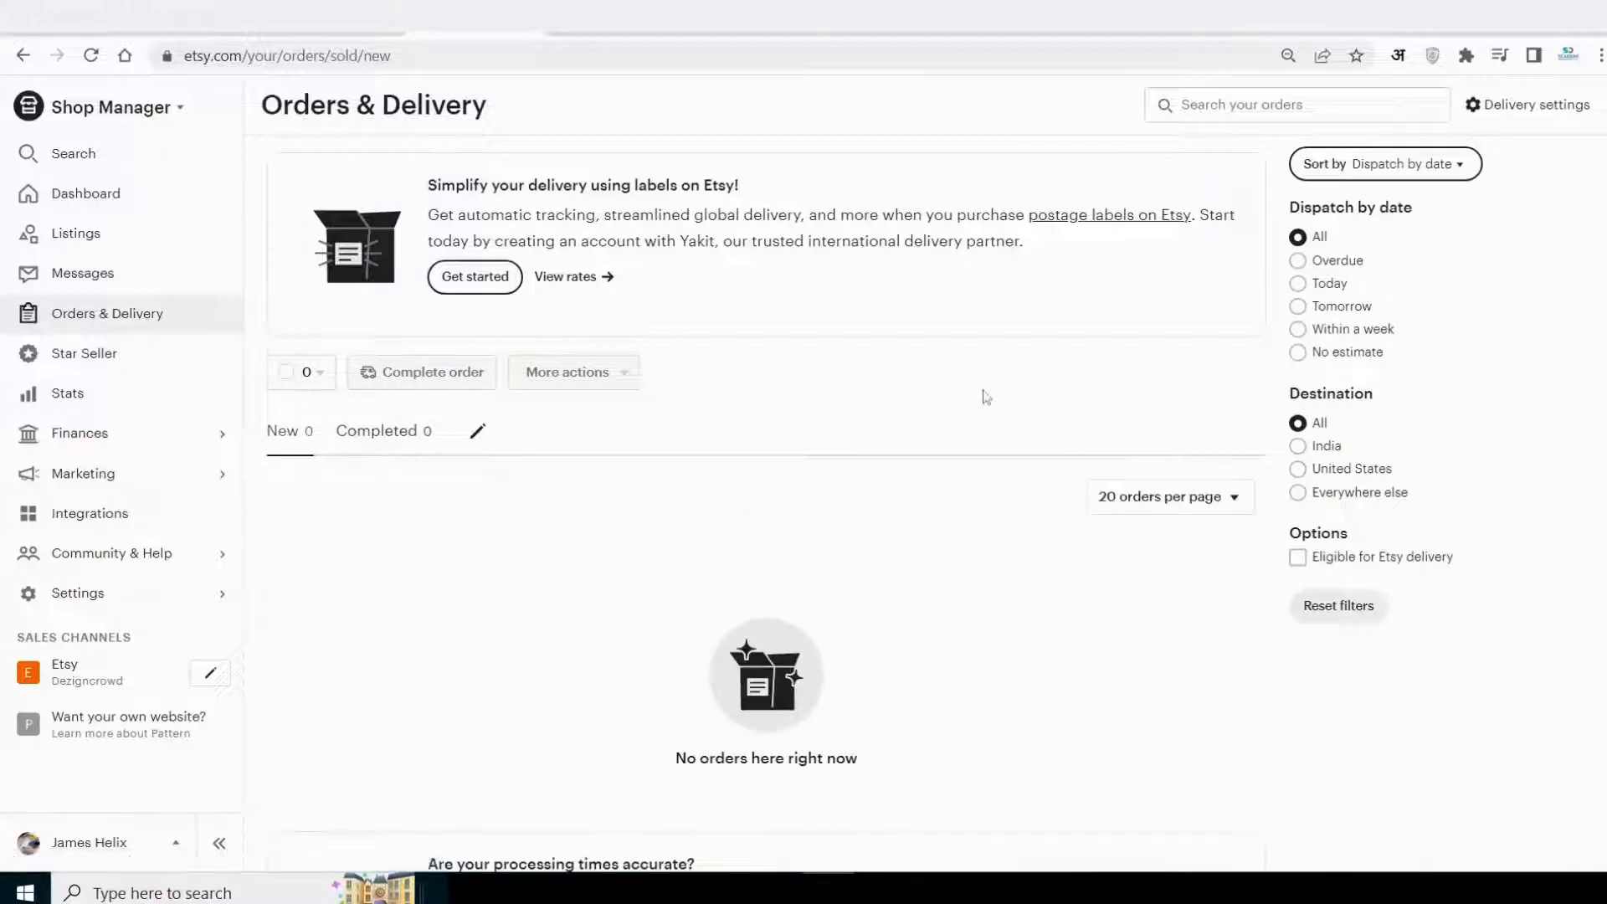
{"action": "scroll", "coordinate": [987, 398], "scroll_direction": "down", "scroll_amount": 1}
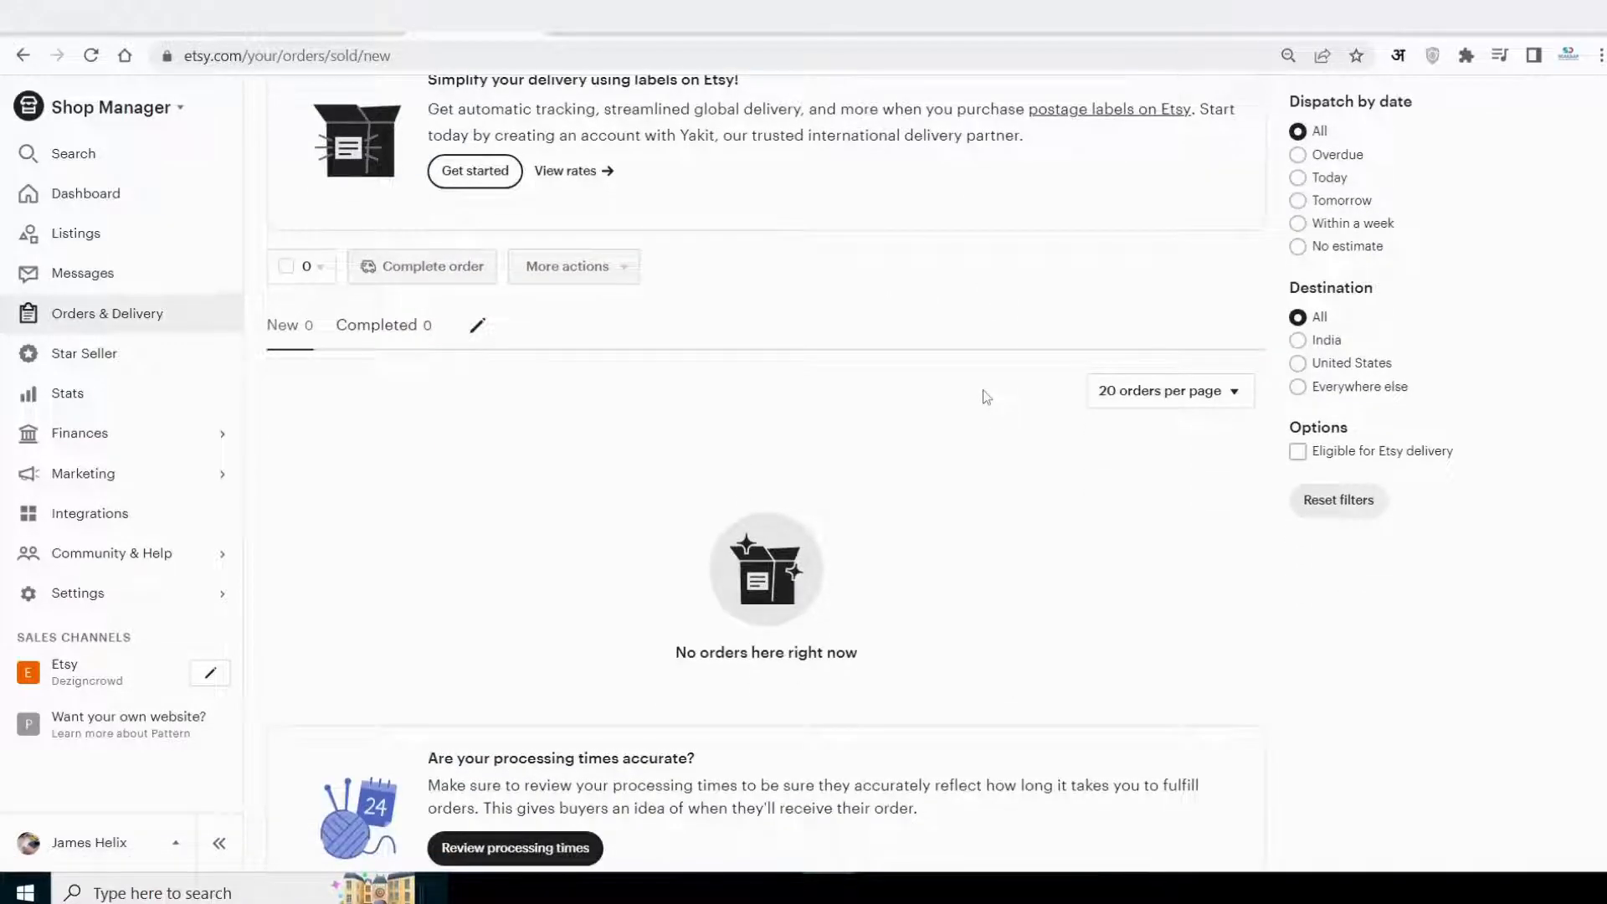
Look through the rest of the Orders & Delivery page, including the order filters and the processing times tip.
{"action": "scroll", "coordinate": [987, 397], "scroll_direction": "down", "scroll_amount": 1}
{"action": "scroll", "coordinate": [987, 398], "scroll_direction": "down", "scroll_amount": 1}
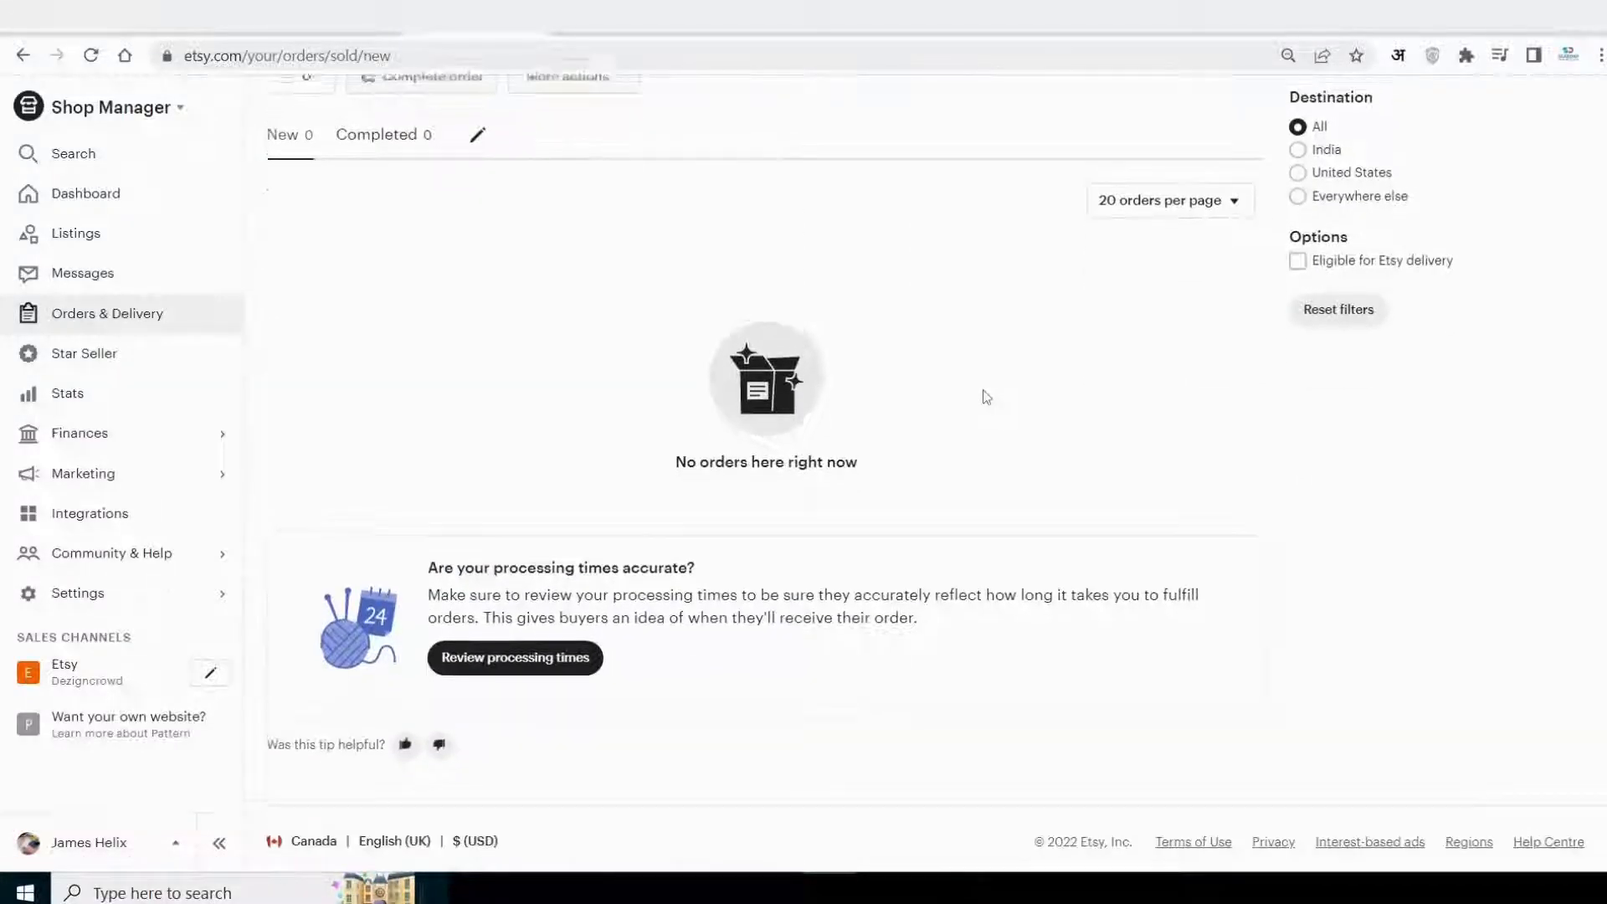
{"action": "scroll", "coordinate": [987, 398], "scroll_direction": "up", "scroll_amount": 2}
{"action": "scroll", "coordinate": [987, 397], "scroll_direction": "up", "scroll_amount": 1}
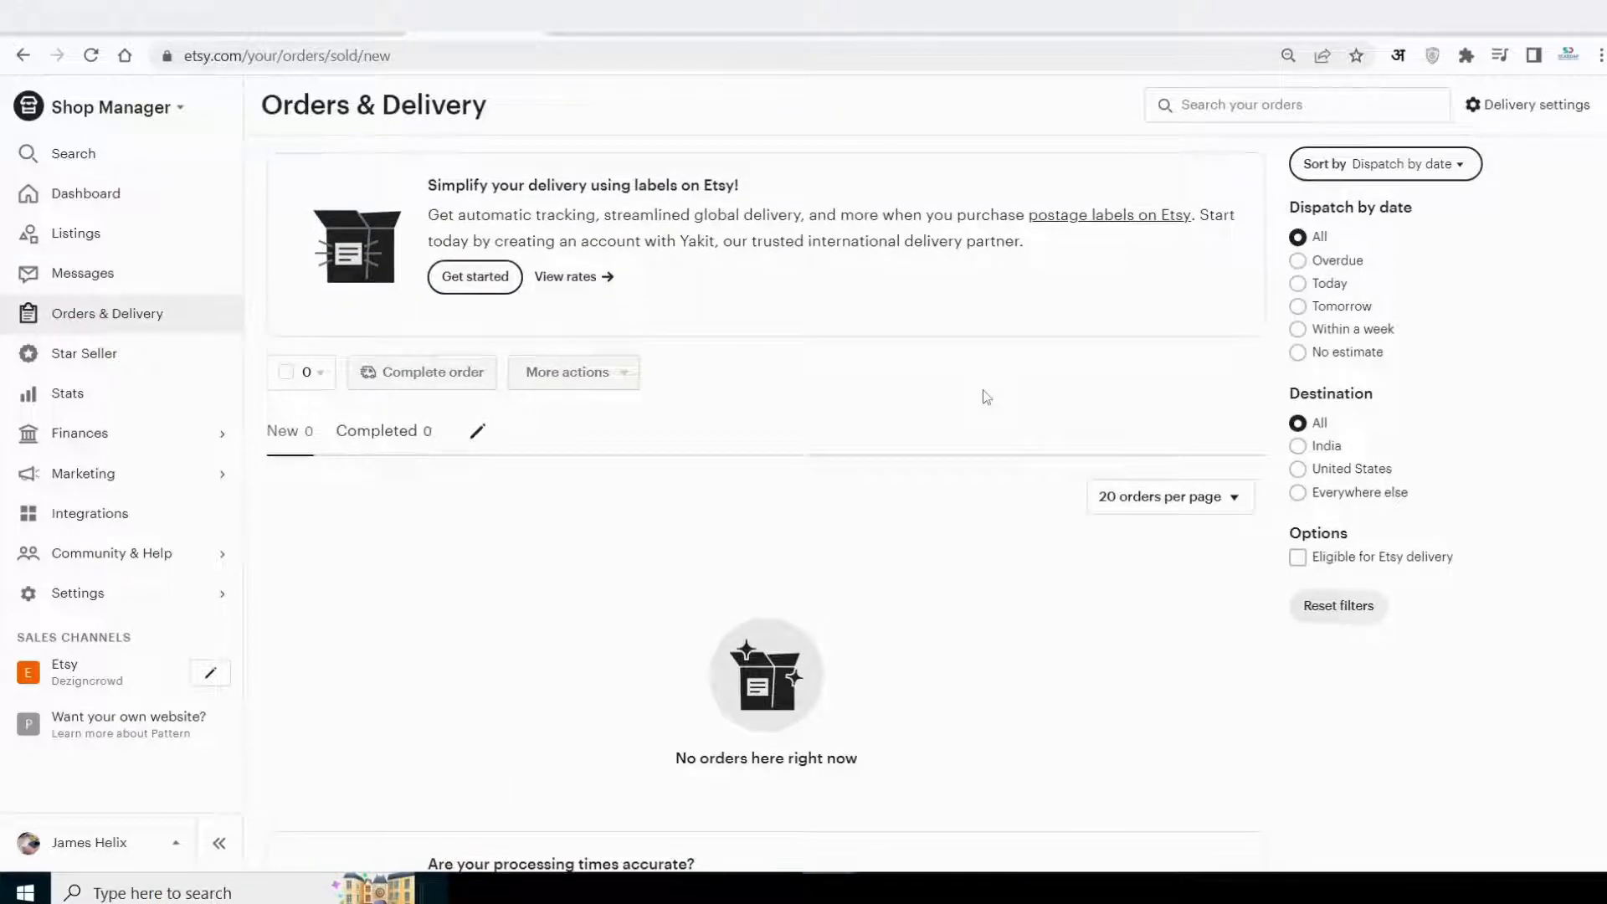
Review this month's shop stats, including visits, orders, revenue, traffic sources and listing views.
{"action": "left_click", "coordinate": [64, 394]}
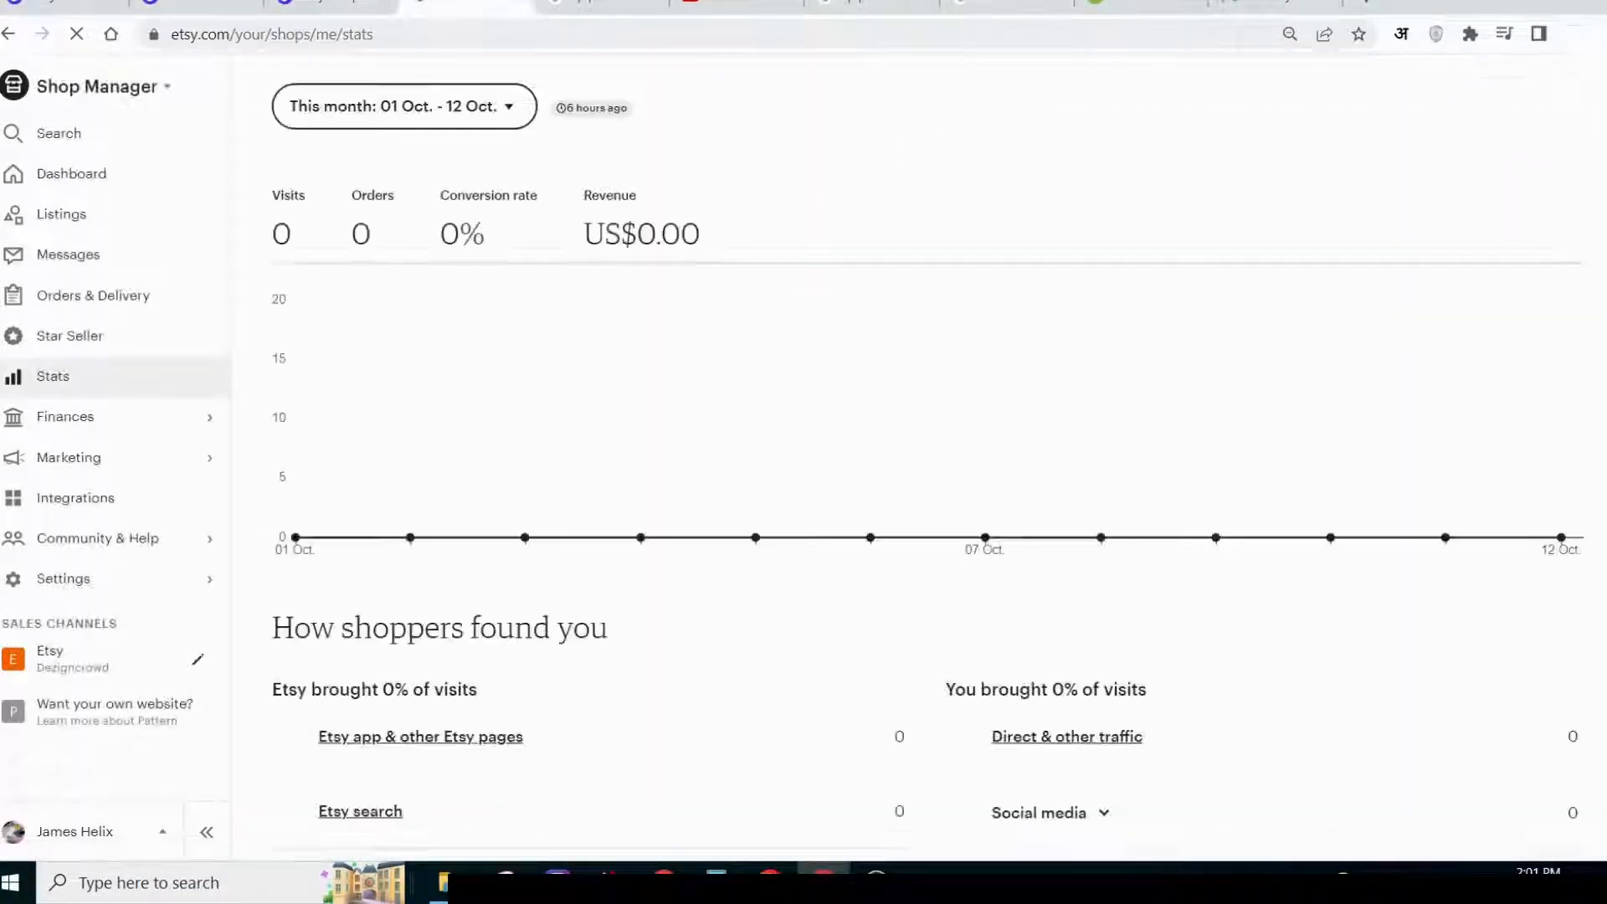
{"action": "scroll", "coordinate": [928, 455], "scroll_direction": "down", "scroll_amount": 2}
{"action": "scroll", "coordinate": [928, 454], "scroll_direction": "down", "scroll_amount": 2}
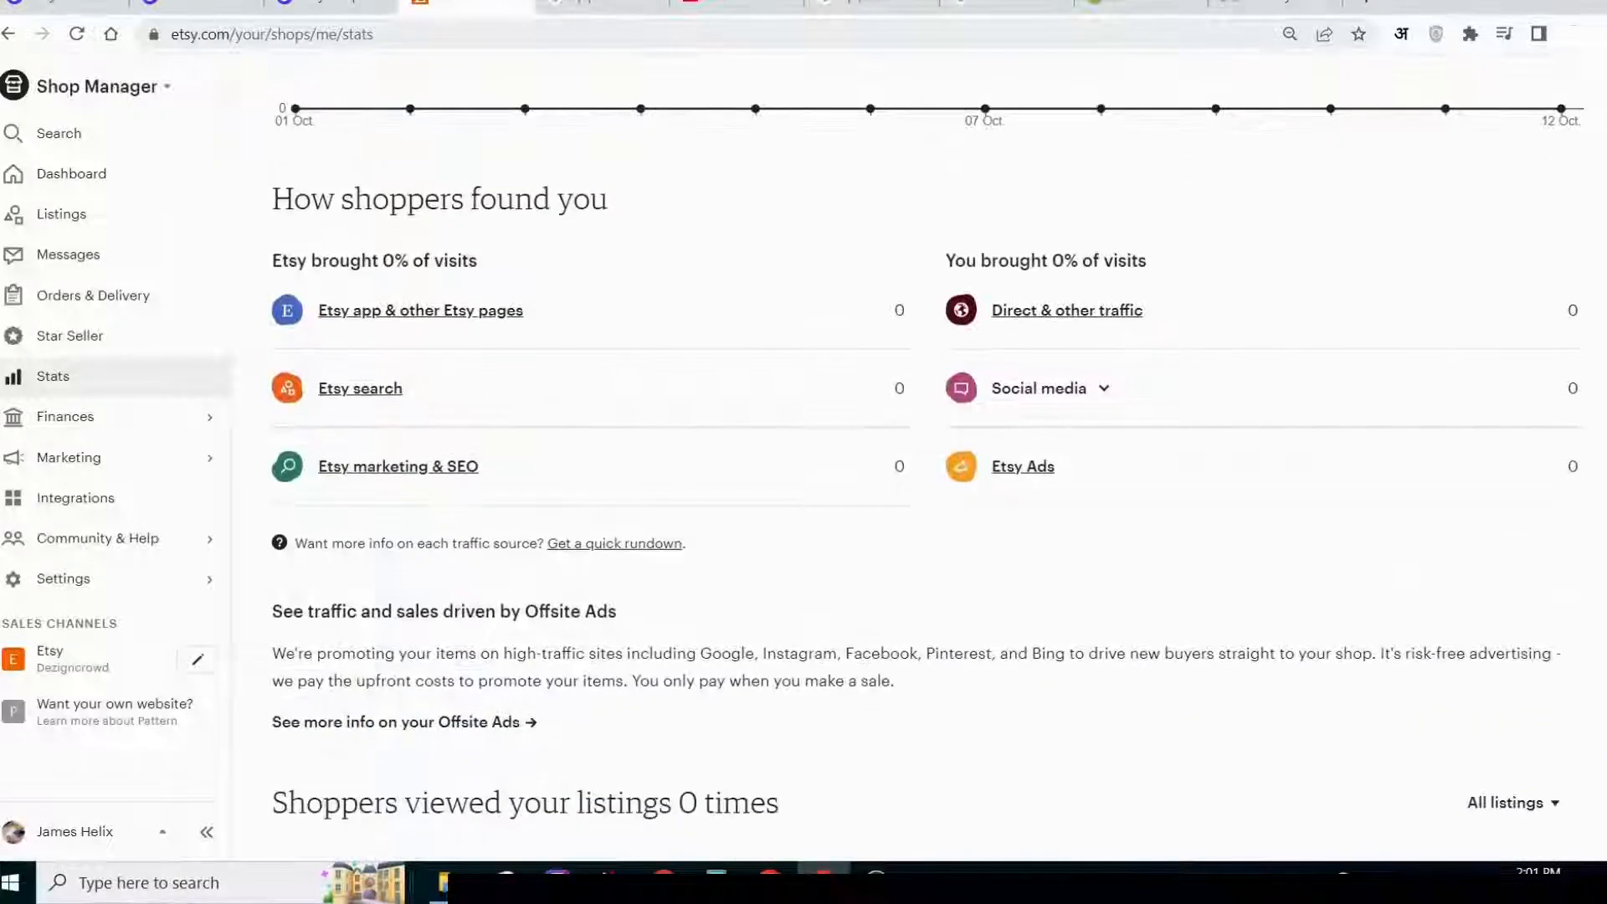
{"action": "scroll", "coordinate": [928, 455], "scroll_direction": "down", "scroll_amount": 4}
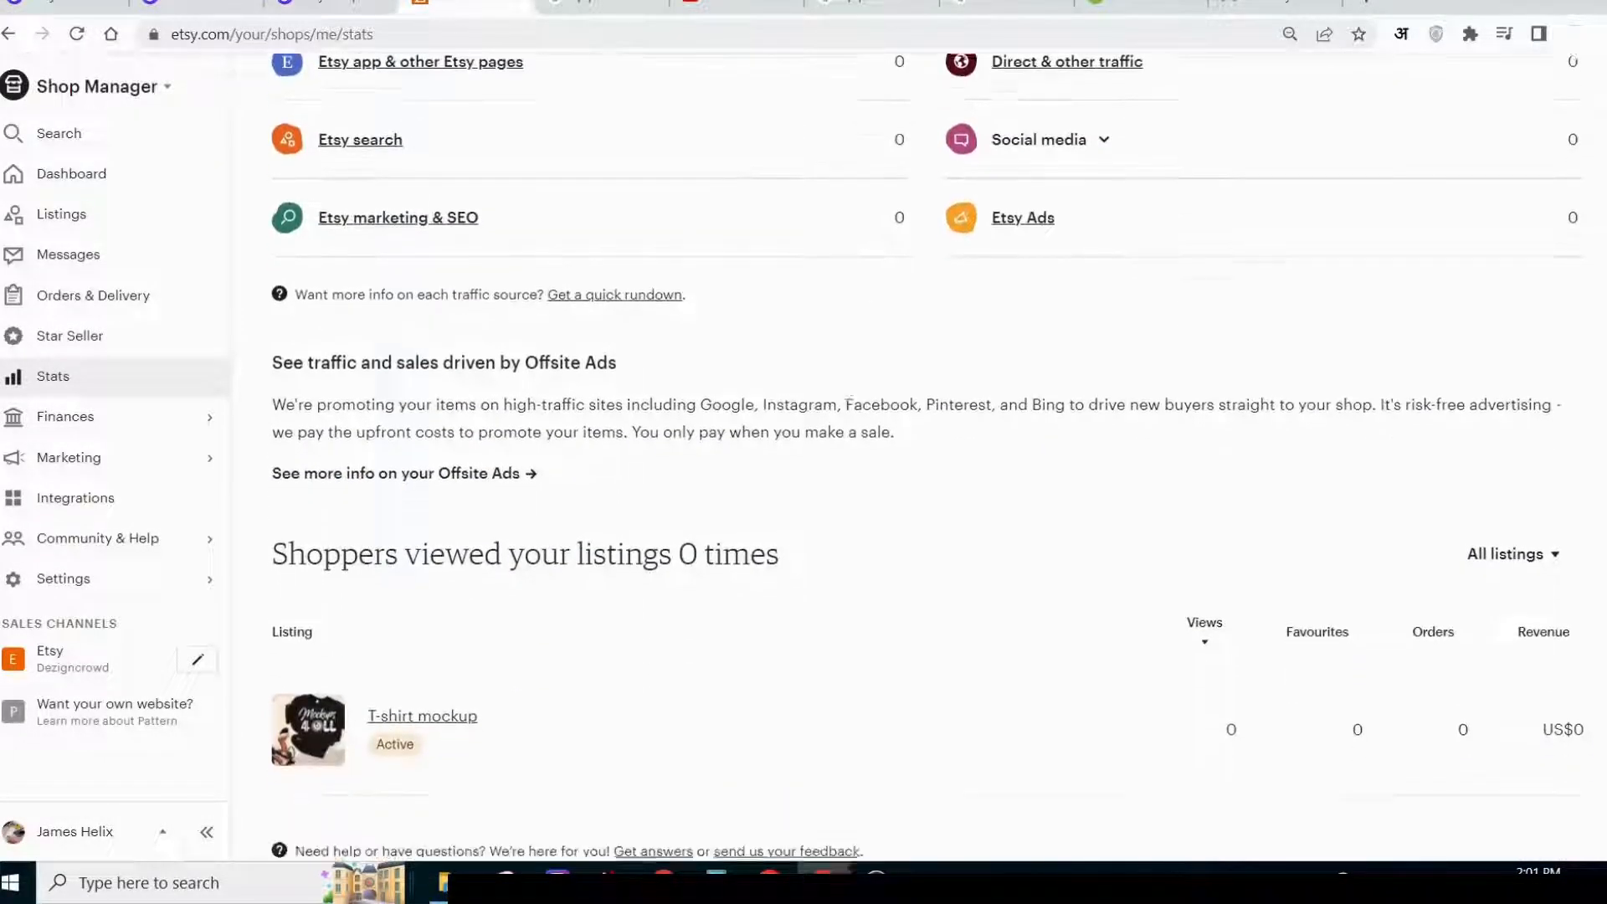
{"action": "scroll", "coordinate": [928, 455], "scroll_direction": "up", "scroll_amount": 5}
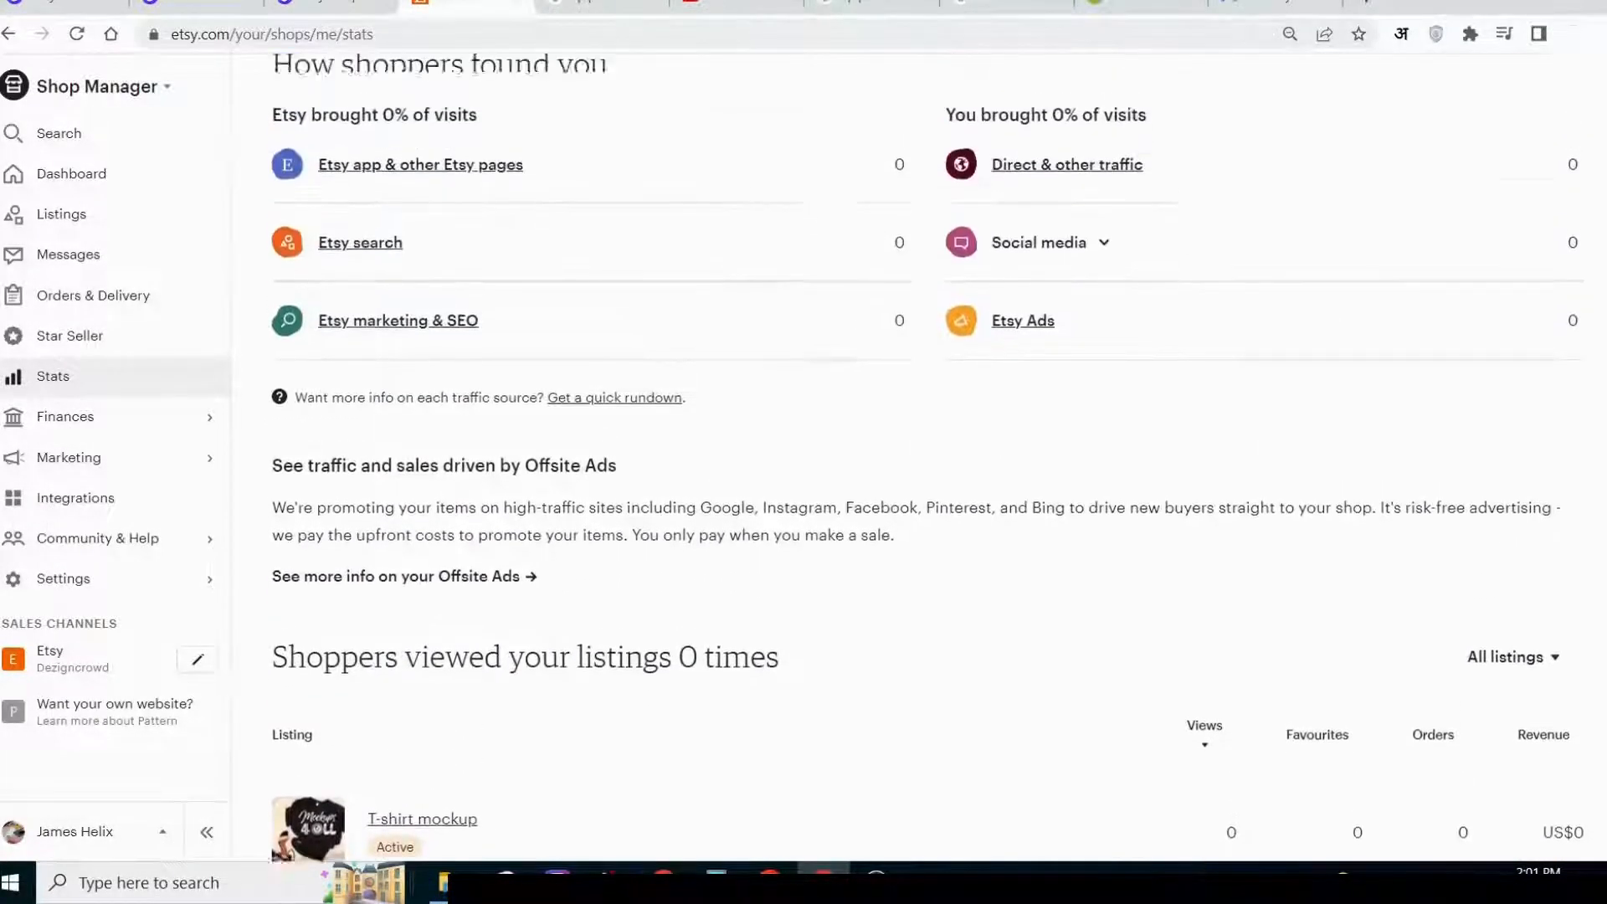
{"action": "scroll", "coordinate": [928, 455], "scroll_direction": "up", "scroll_amount": 4}
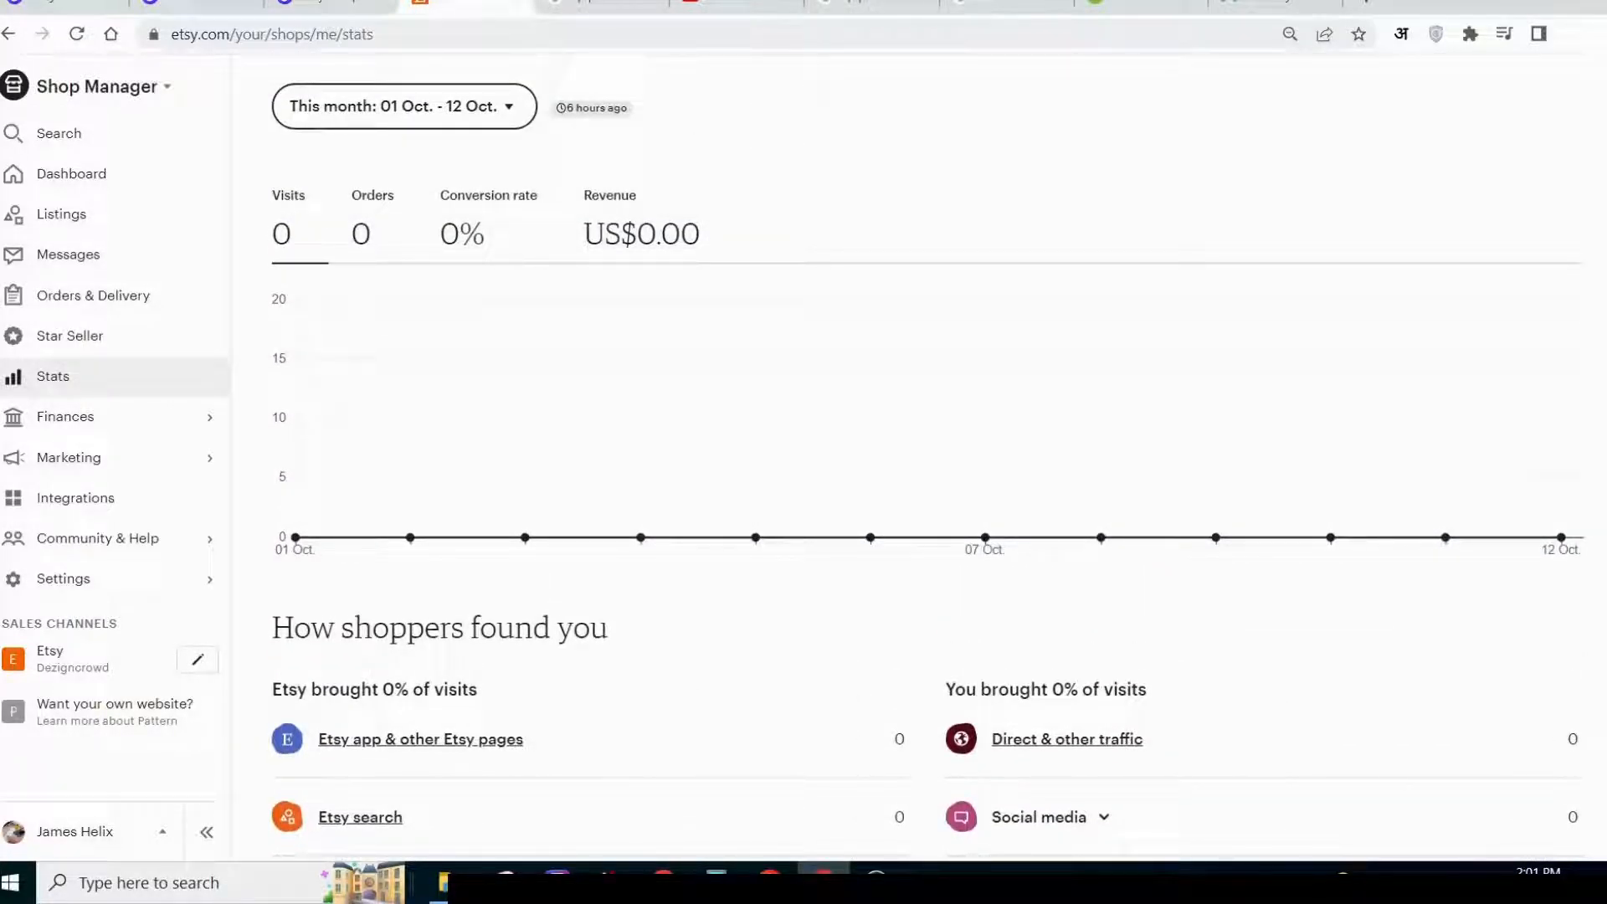
{"action": "scroll", "coordinate": [928, 455], "scroll_direction": "down", "scroll_amount": 1}
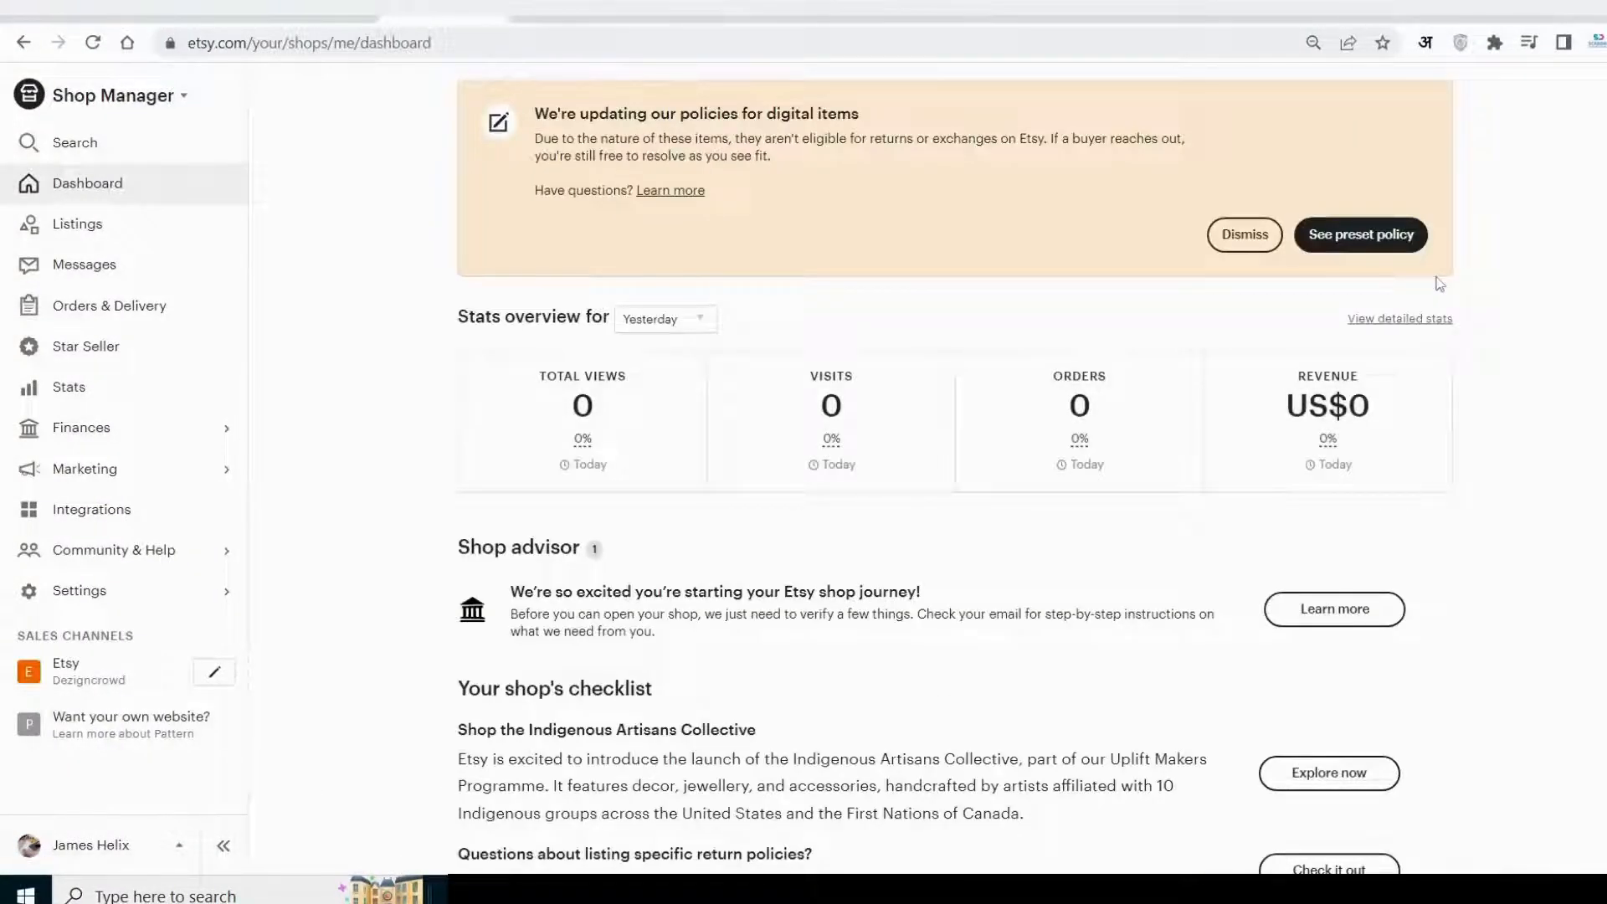
Look through the shop dashboard's stats overview, shop advisor, checklist, recommendations, listings summary and recent activity.
{"action": "scroll", "coordinate": [1439, 283], "scroll_direction": "down", "scroll_amount": 2}
{"action": "scroll", "coordinate": [1439, 283], "scroll_direction": "down", "scroll_amount": 2}
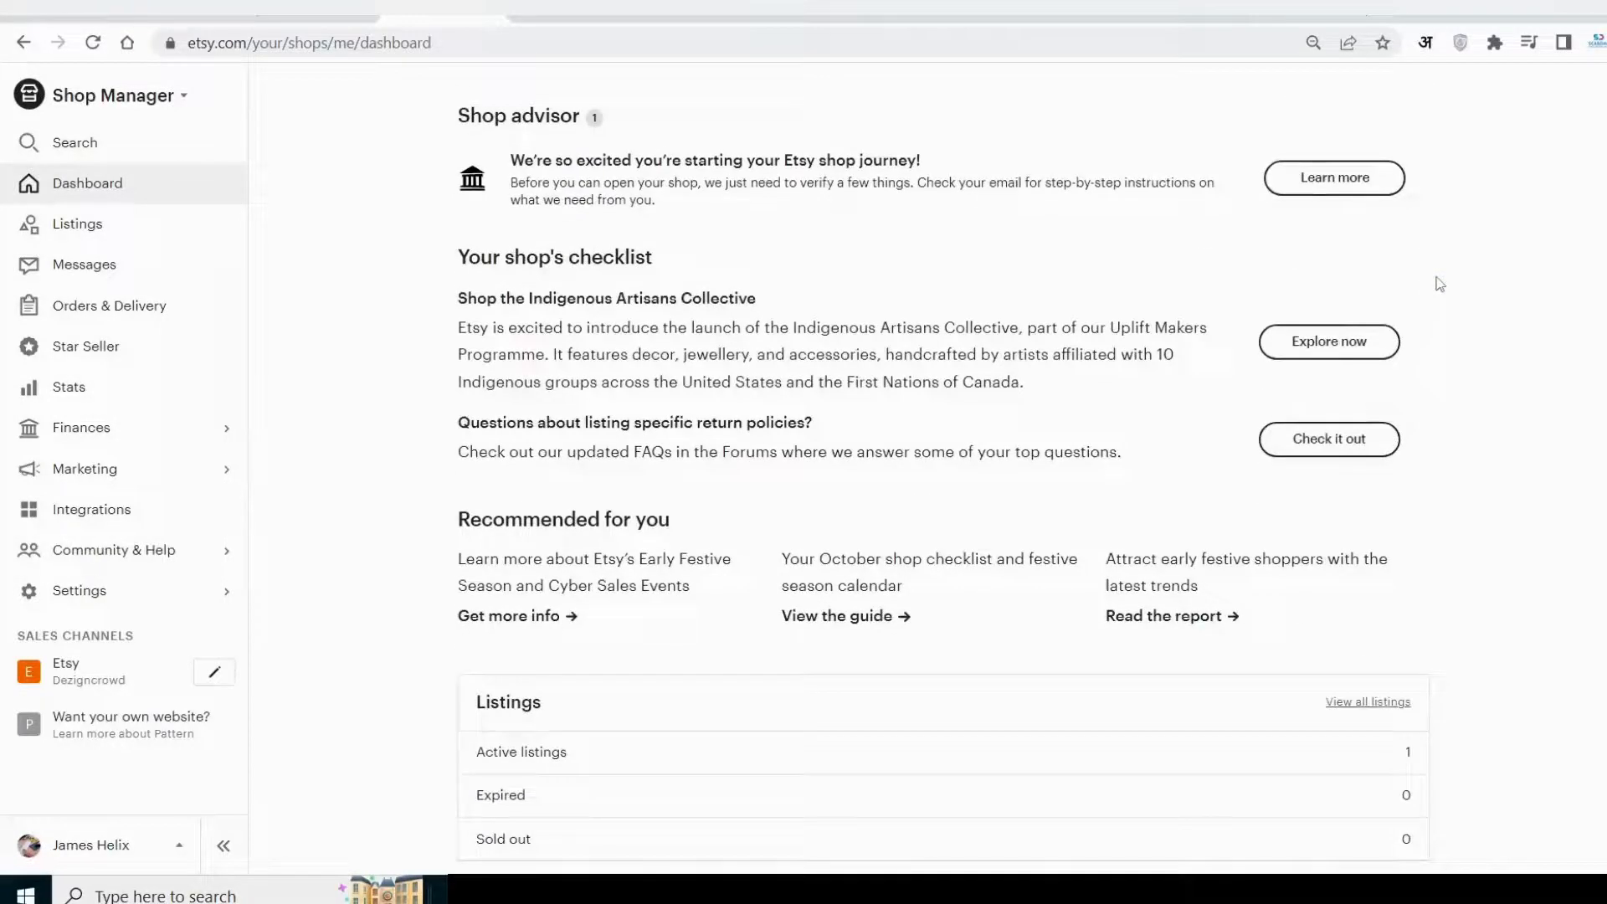
{"action": "scroll", "coordinate": [1439, 283], "scroll_direction": "down", "scroll_amount": 3}
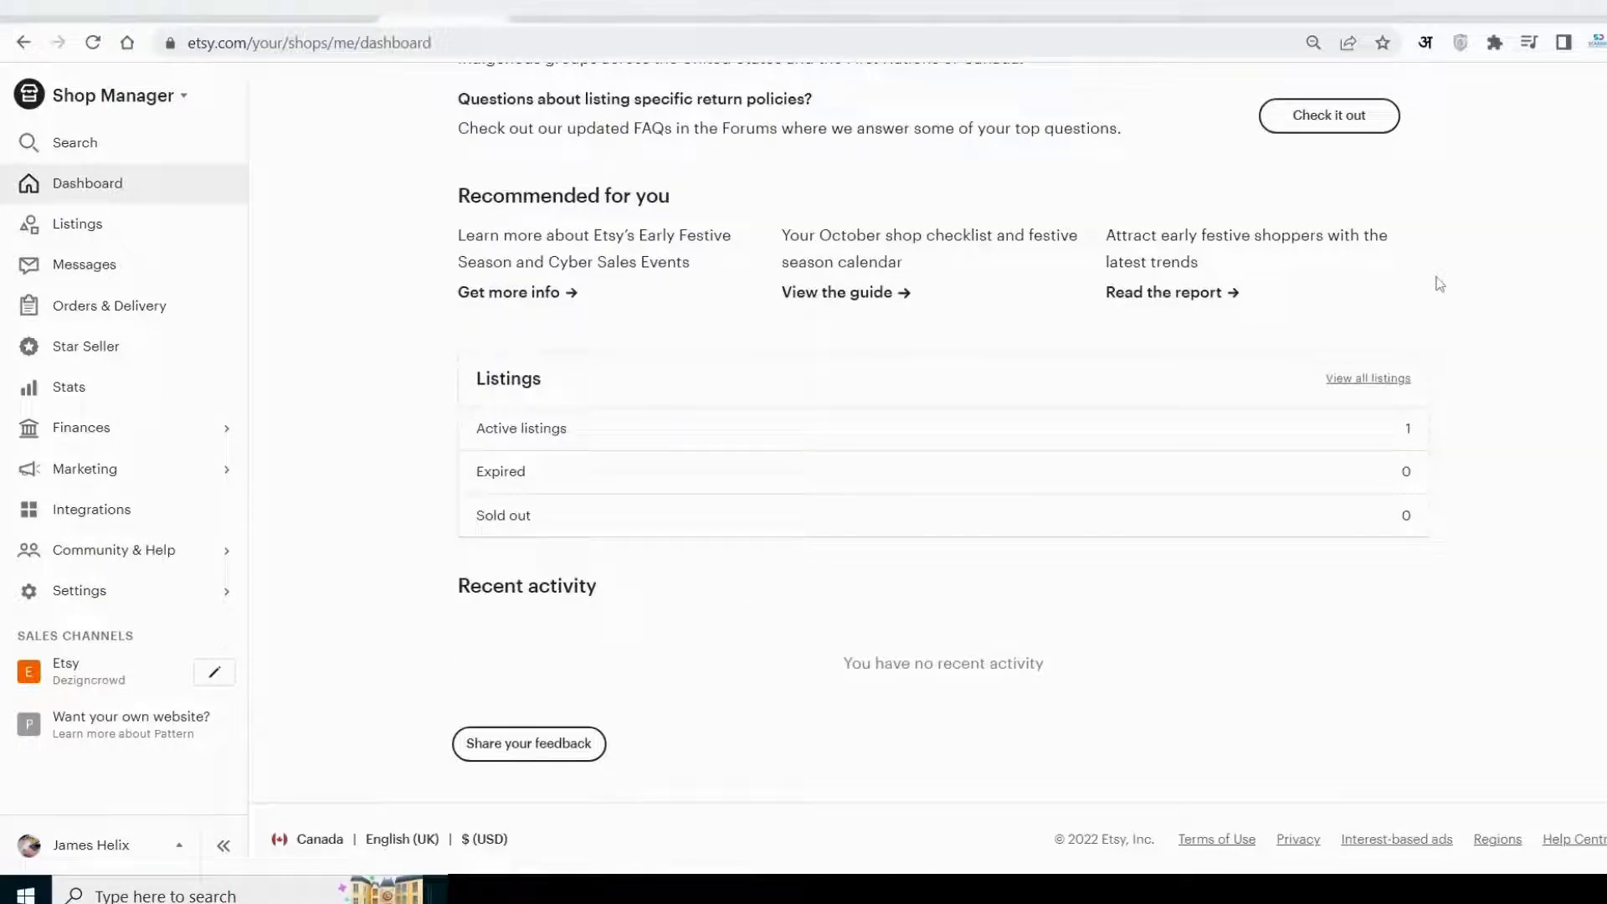
{"action": "scroll", "coordinate": [1439, 285], "scroll_direction": "up", "scroll_amount": 7}
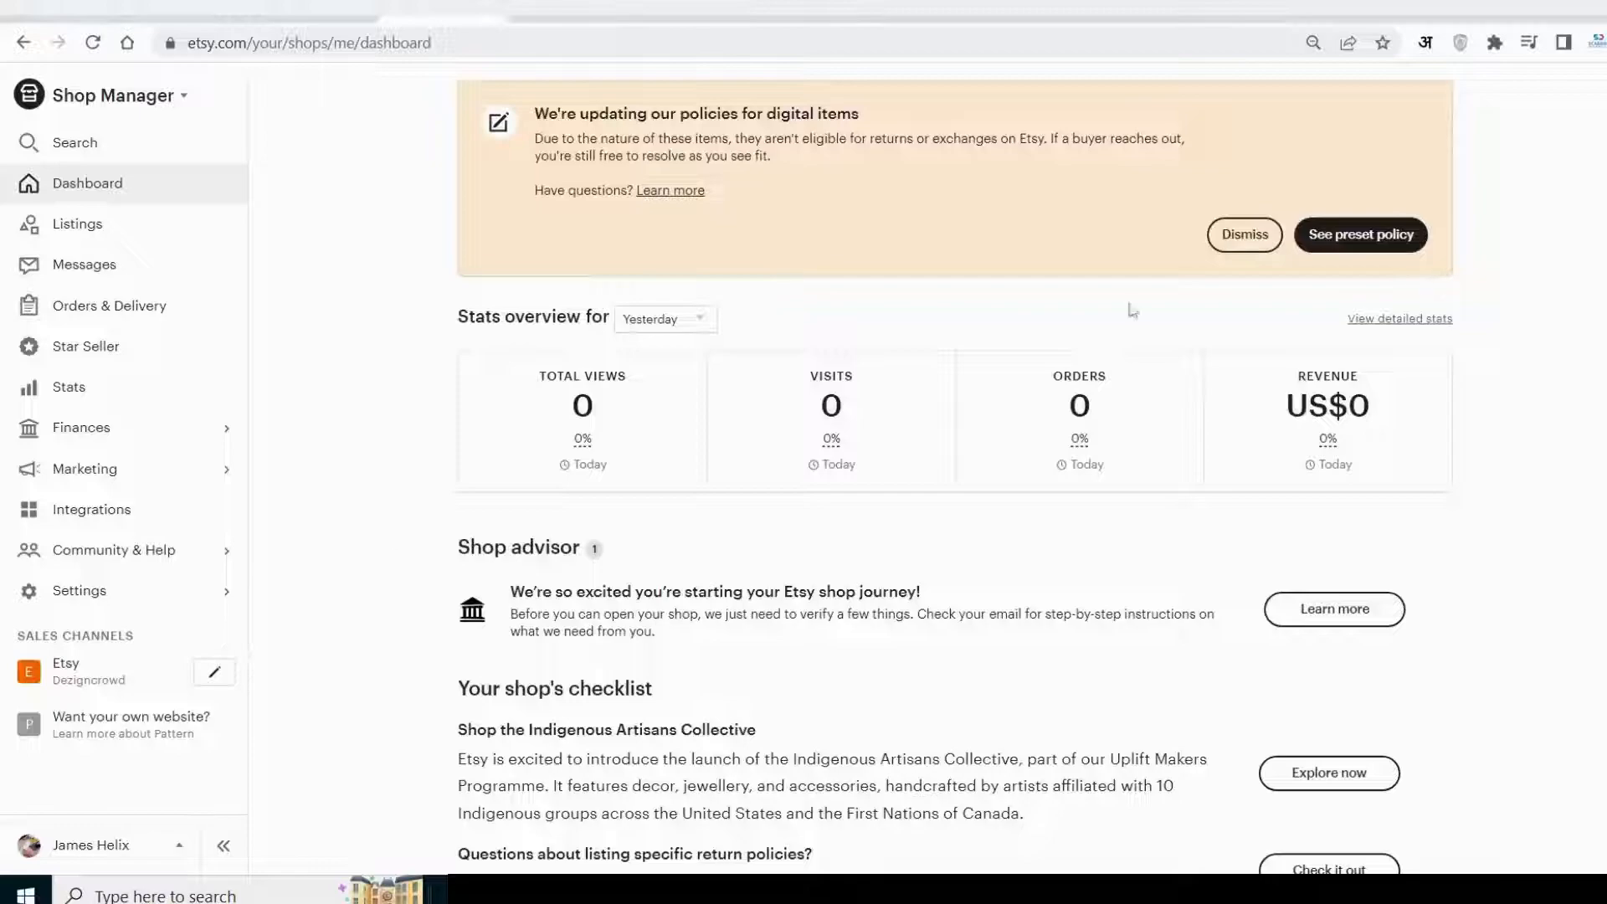
Open the Etsy shop page for editing and look at its featured items and item list.
{"action": "left_click", "coordinate": [214, 672]}
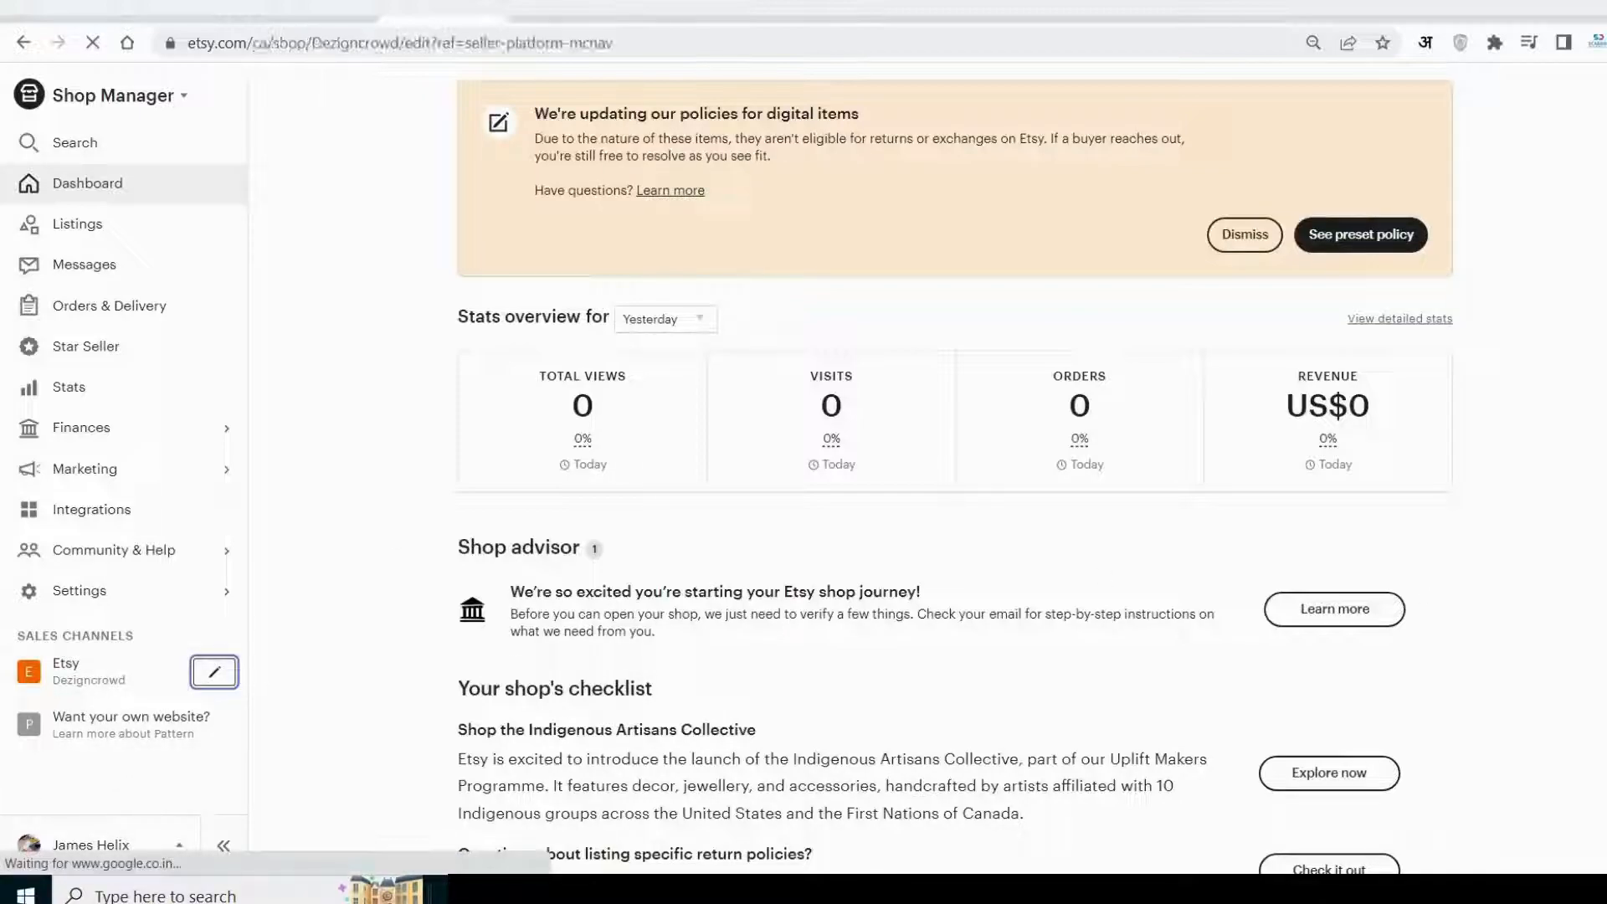
{"action": "scroll", "coordinate": [929, 469], "scroll_direction": "down", "scroll_amount": 2}
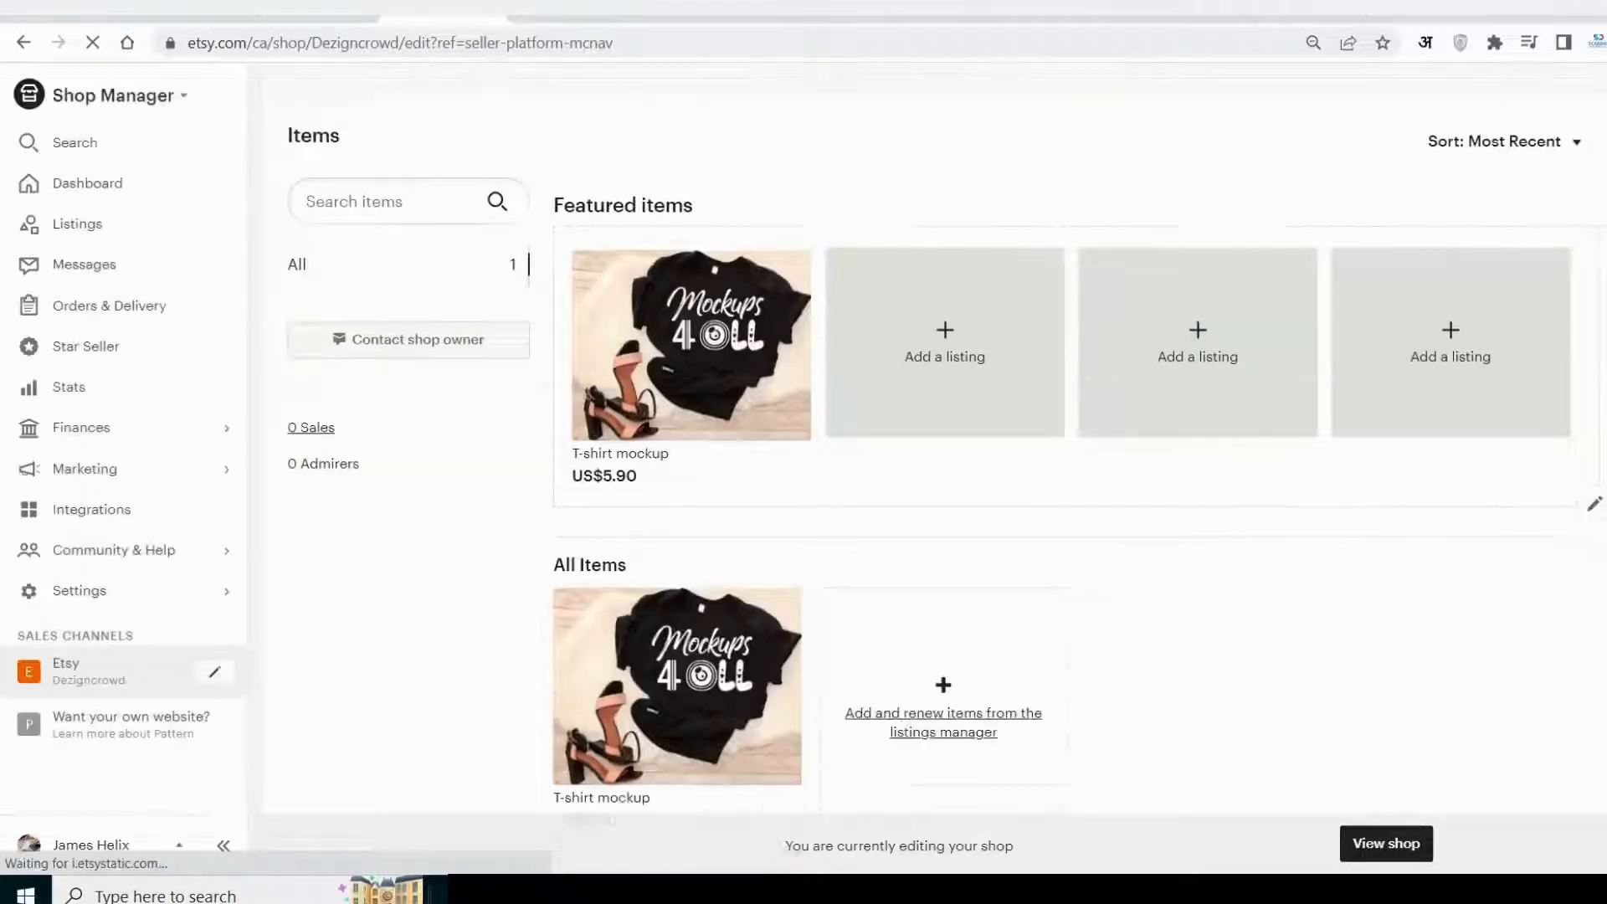